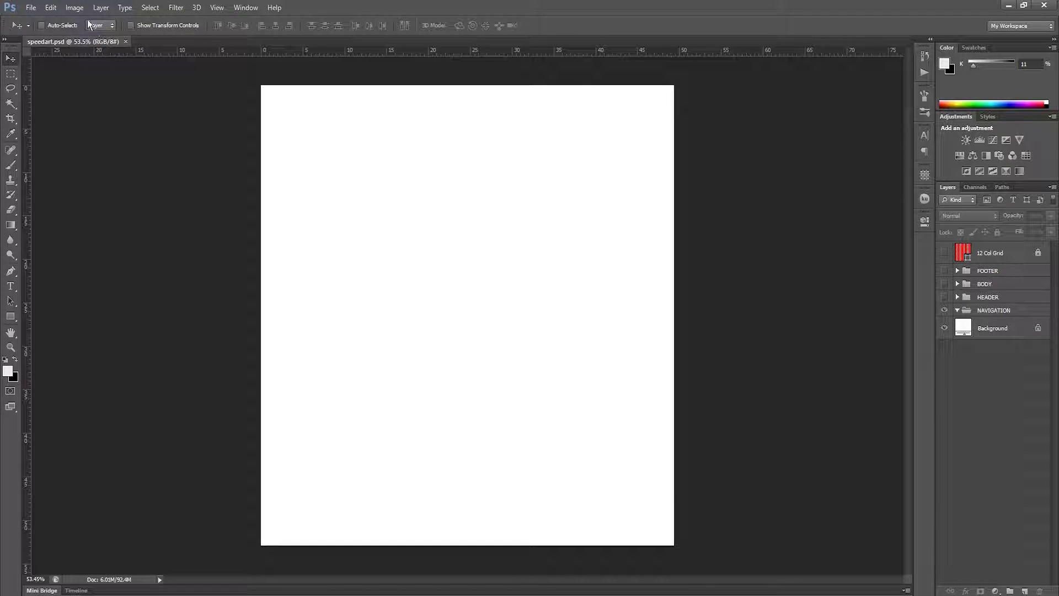
Step: Check the canvas width and height in pixels in Canvas Size, closing without changes
click(76, 8)
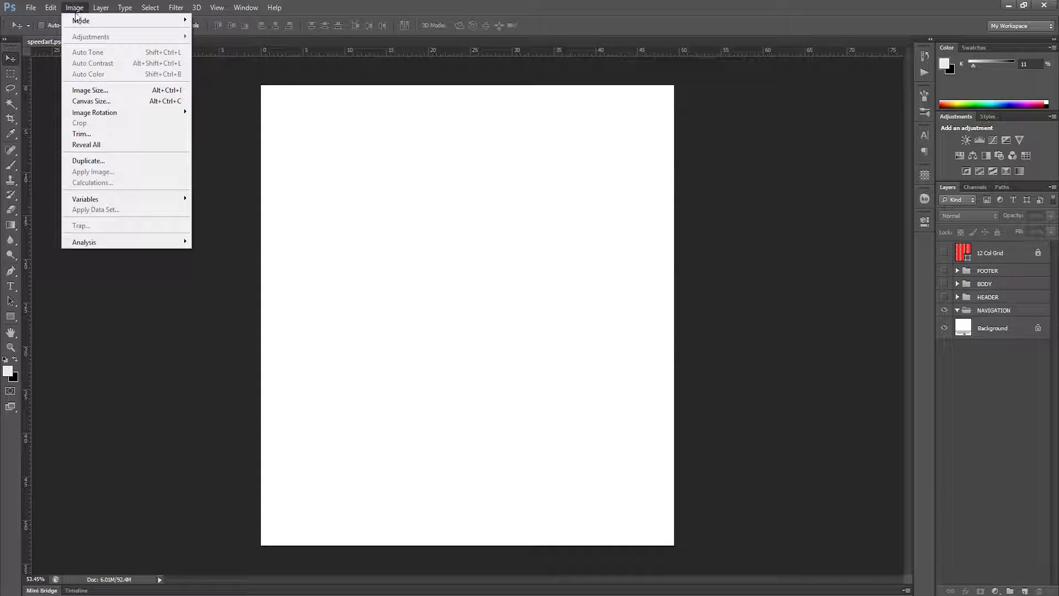
click(88, 101)
click(553, 213)
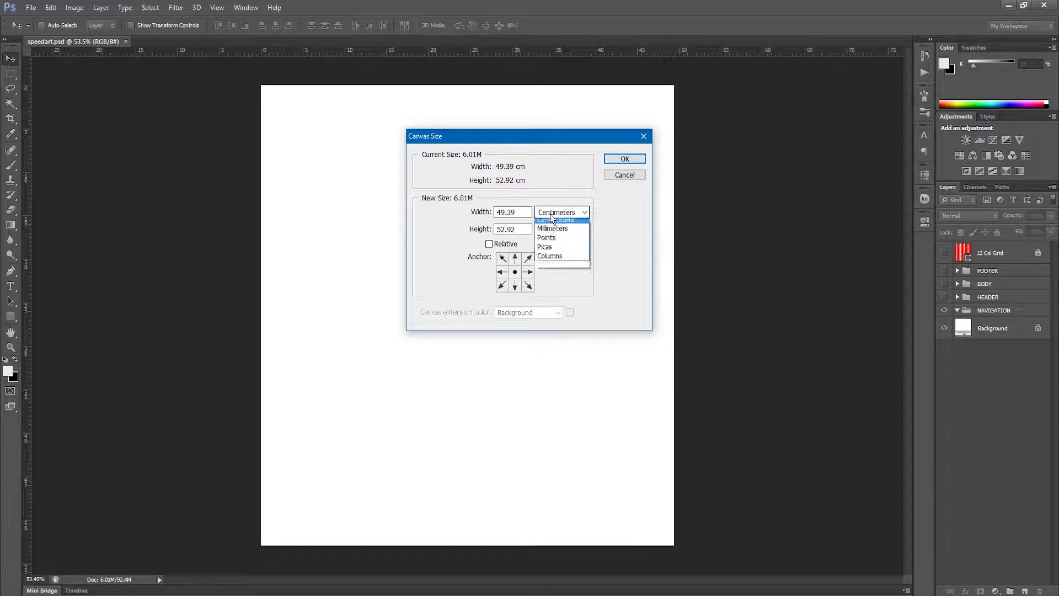
click(552, 228)
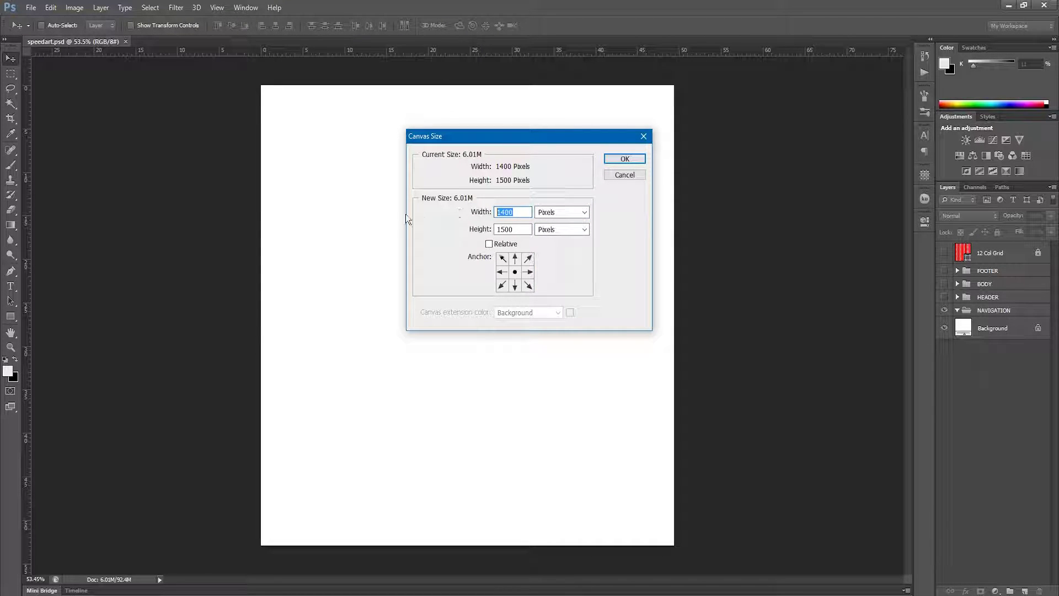
double_click(505, 228)
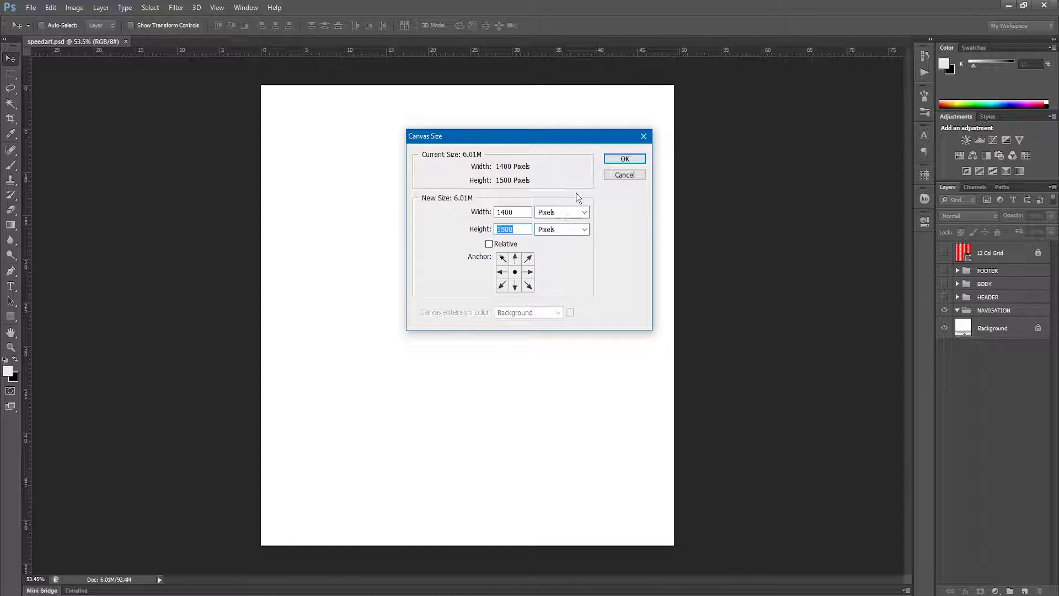
click(624, 159)
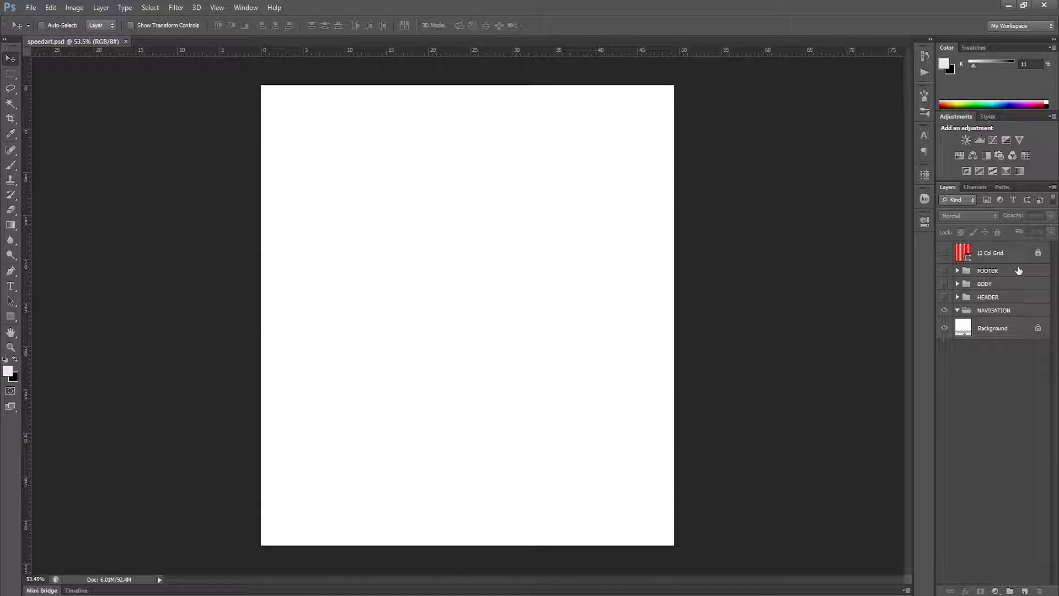
Step: Step through the FOOTER, BODY and HEADER groups, ending with NAVIGATION selected
double_click(988, 271)
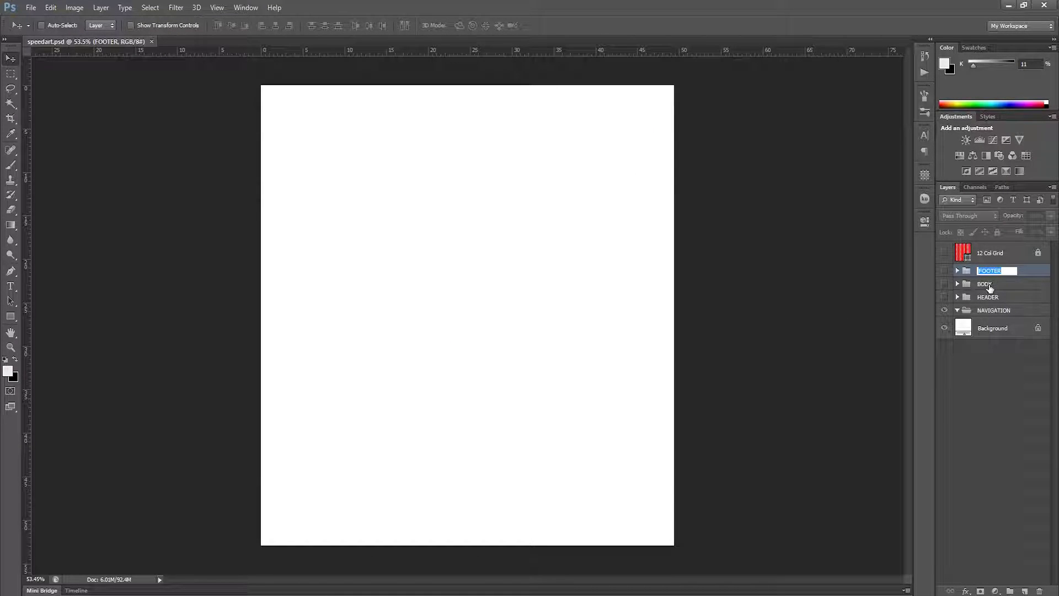
double_click(988, 284)
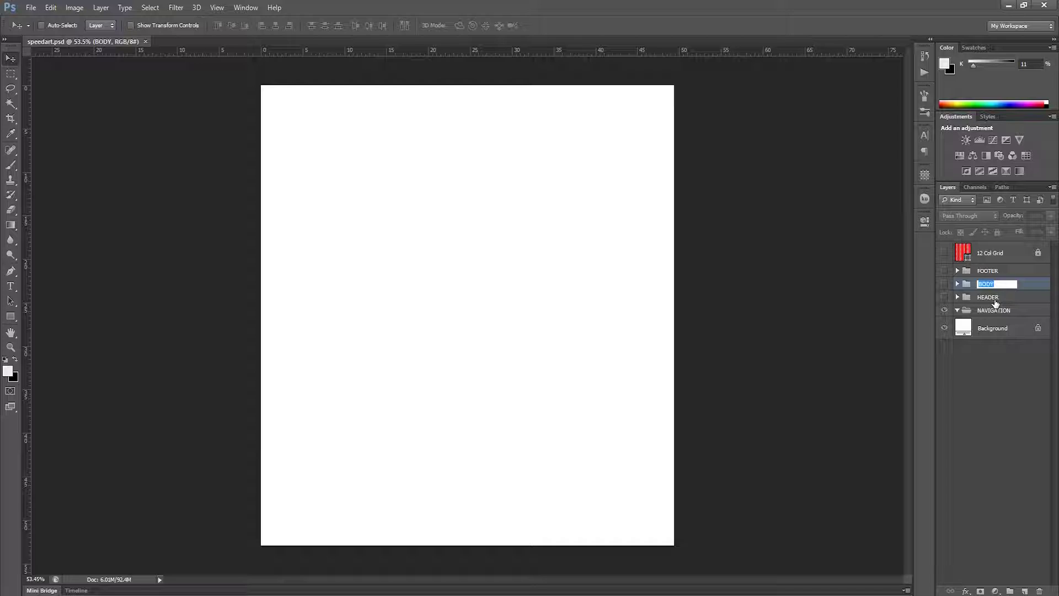
double_click(994, 298)
double_click(995, 311)
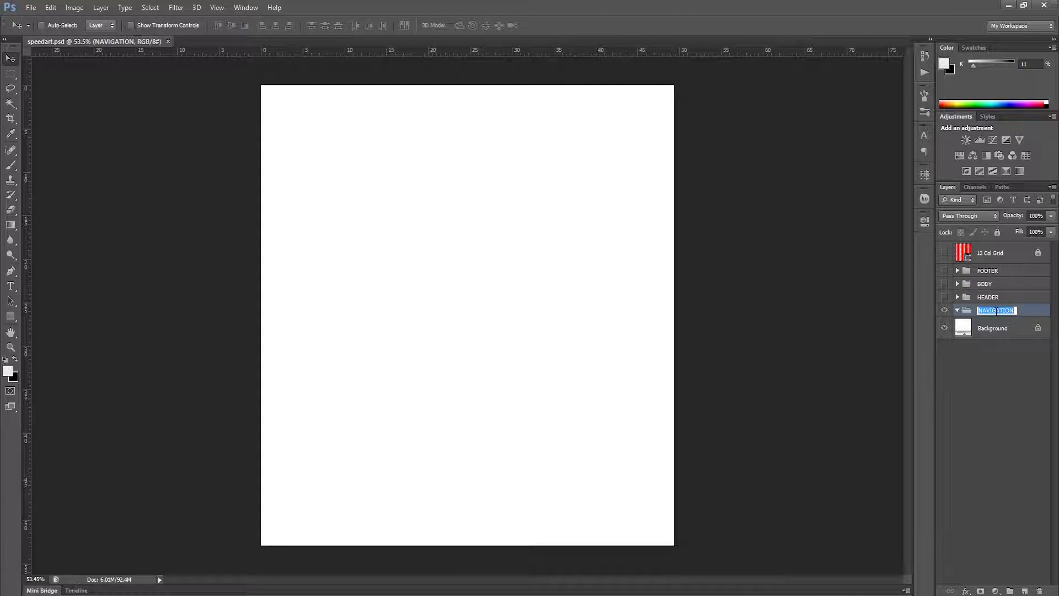
click(995, 368)
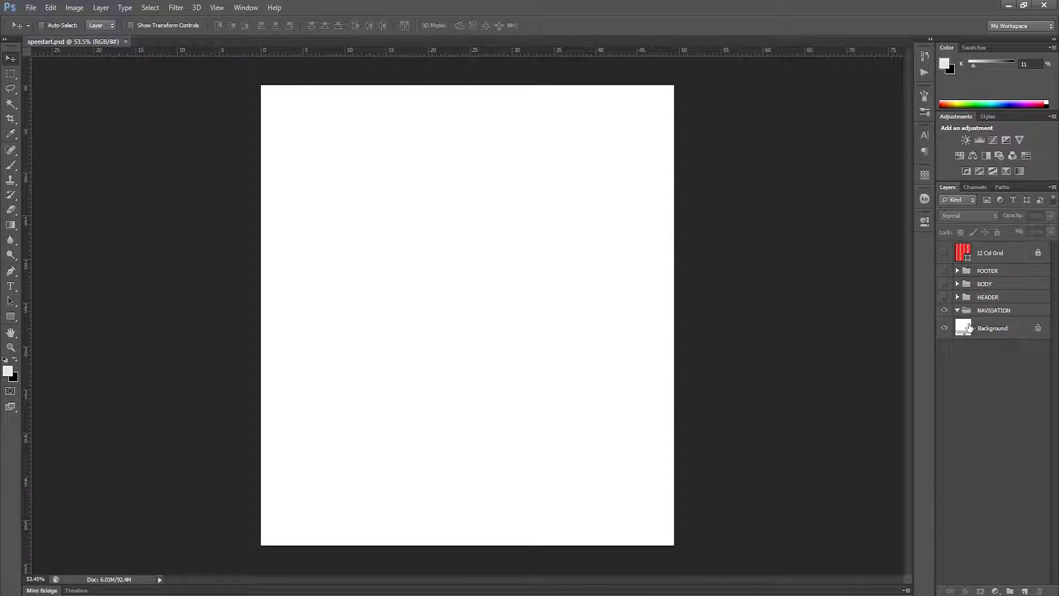
click(1013, 312)
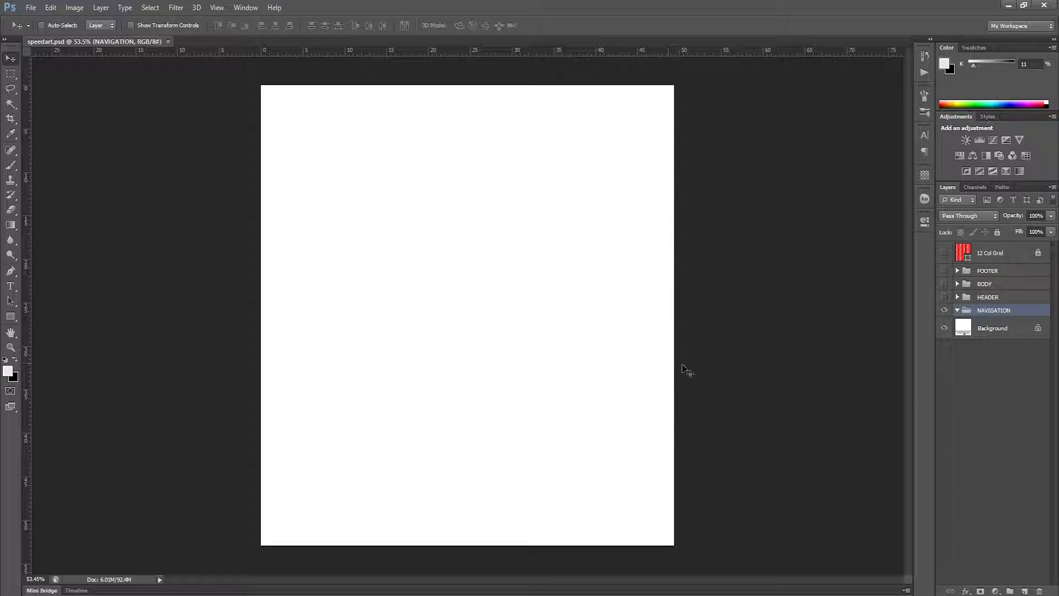
click(1007, 329)
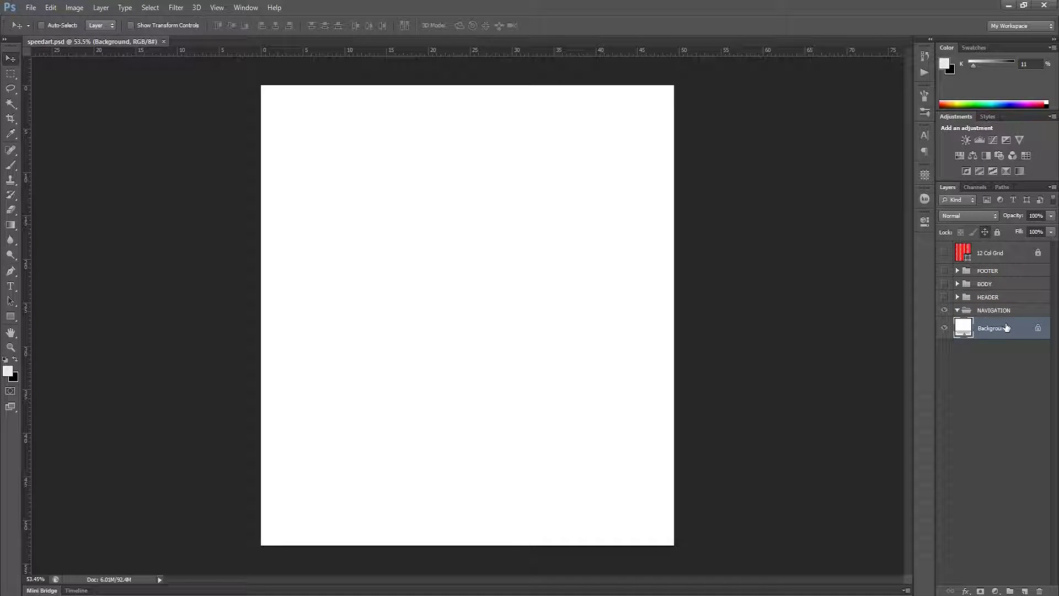
click(1002, 312)
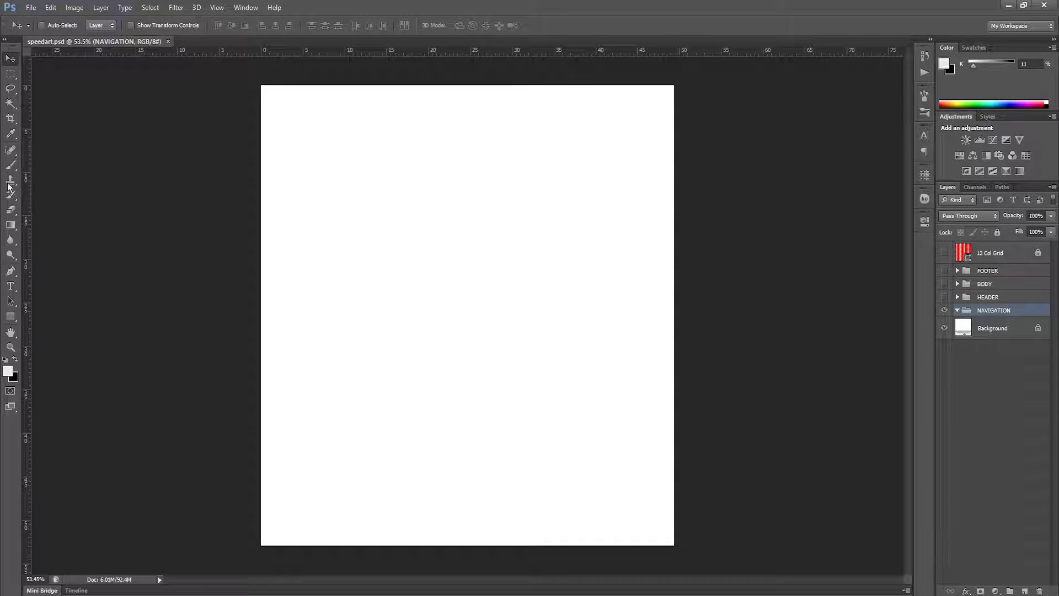
Step: Give the Rectangle Tool a 1a1d1f charcoal fill, correcting a mistyped hex value
click(10, 317)
click(63, 316)
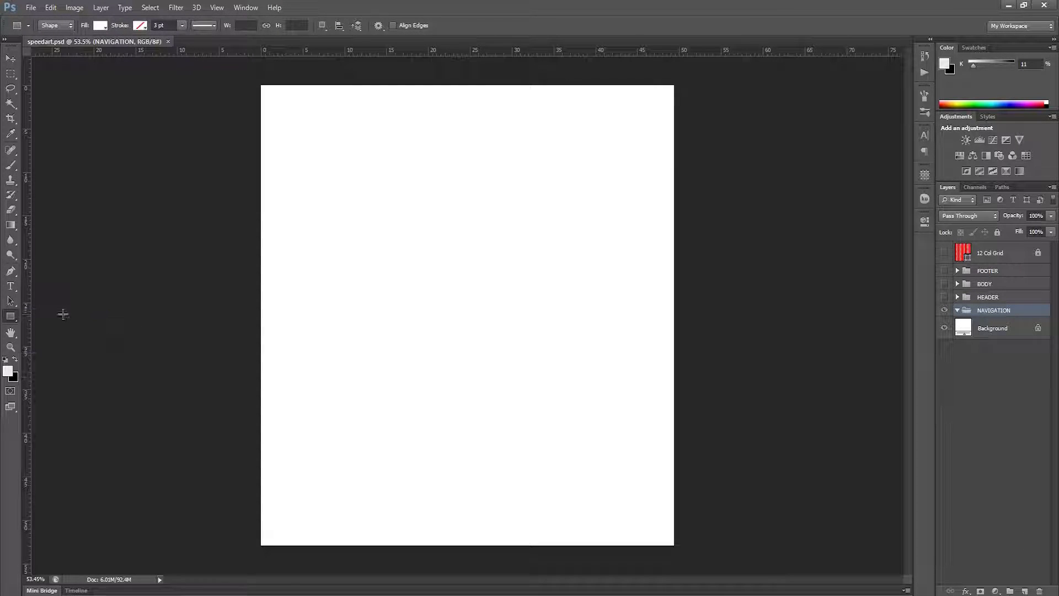
click(100, 26)
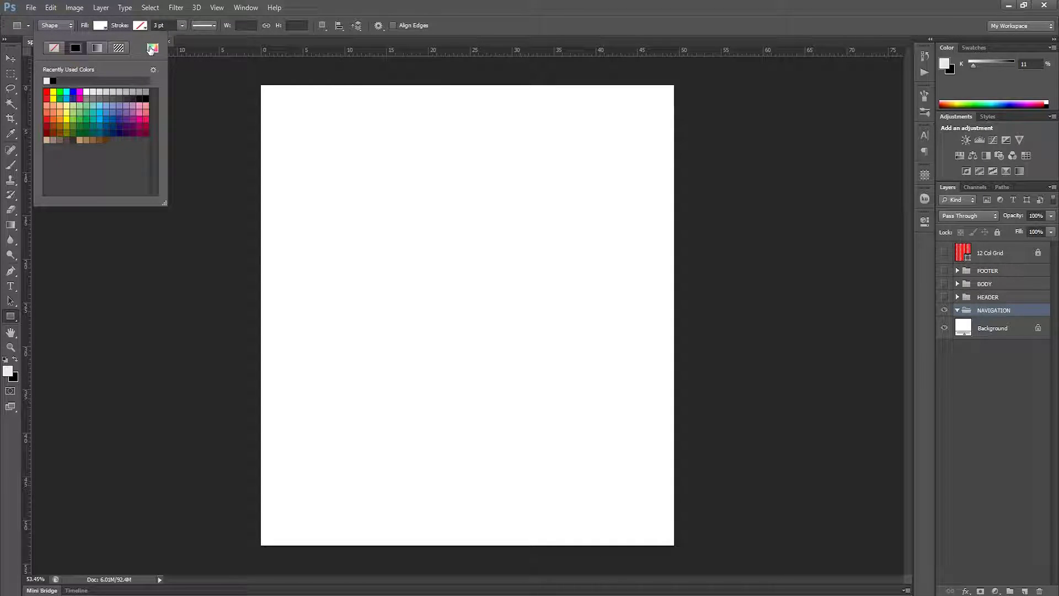
click(153, 49)
click(953, 506)
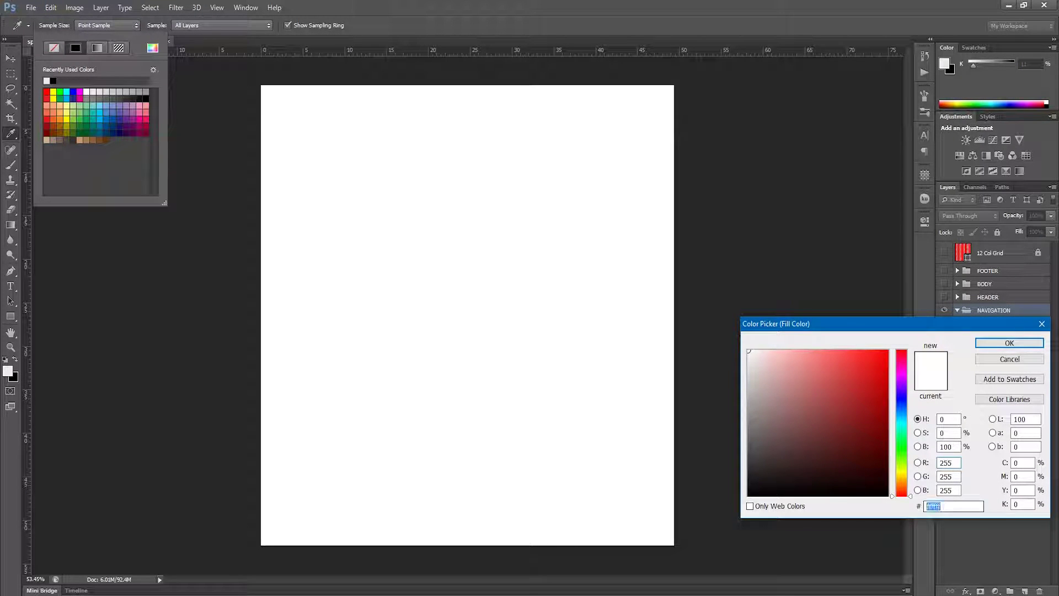
text(1a1a)
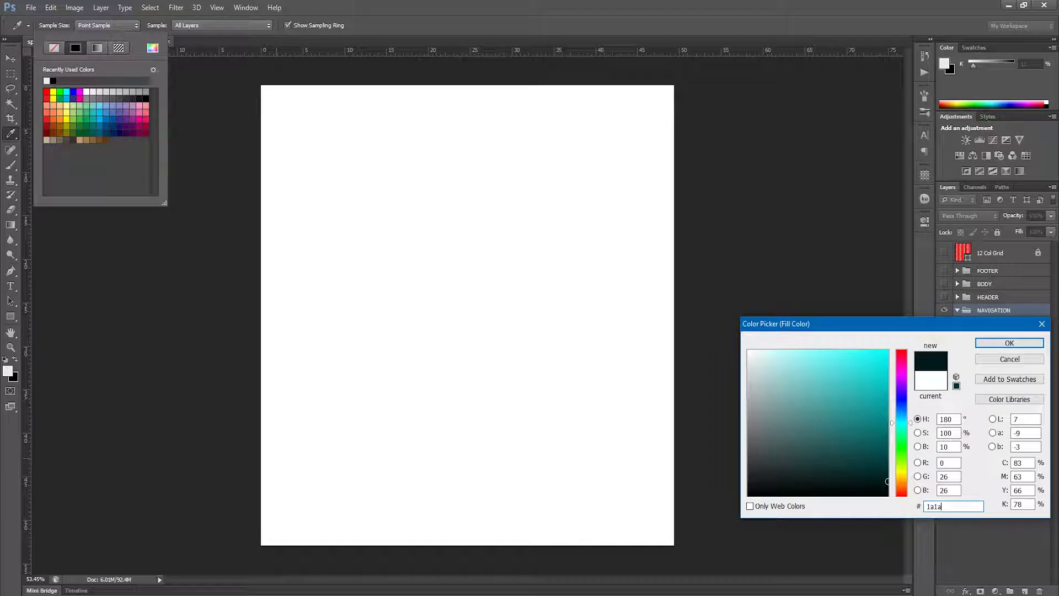
text(d)
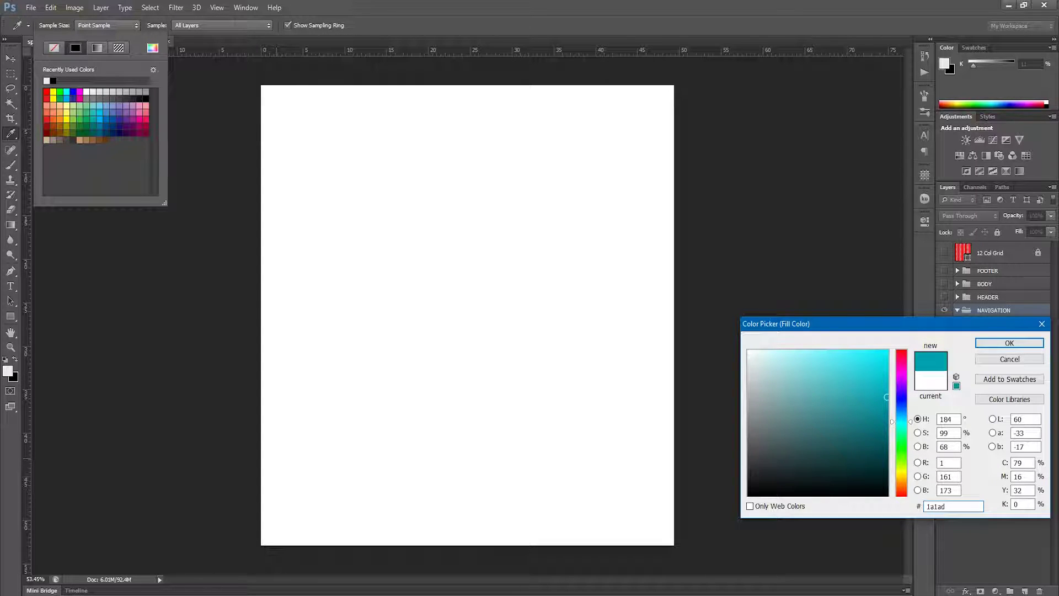
text(1f)
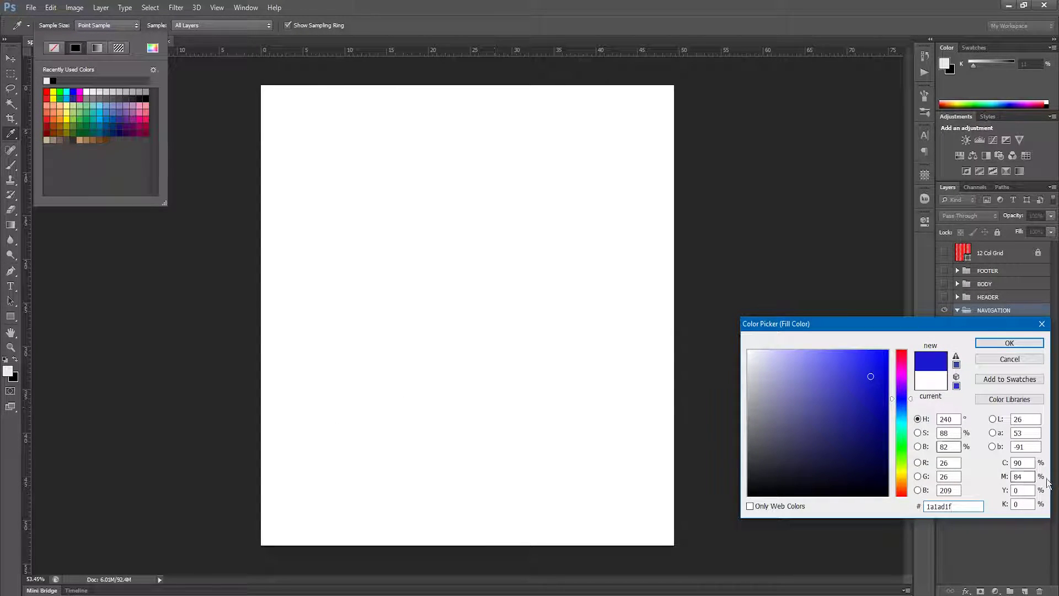
double_click(965, 506)
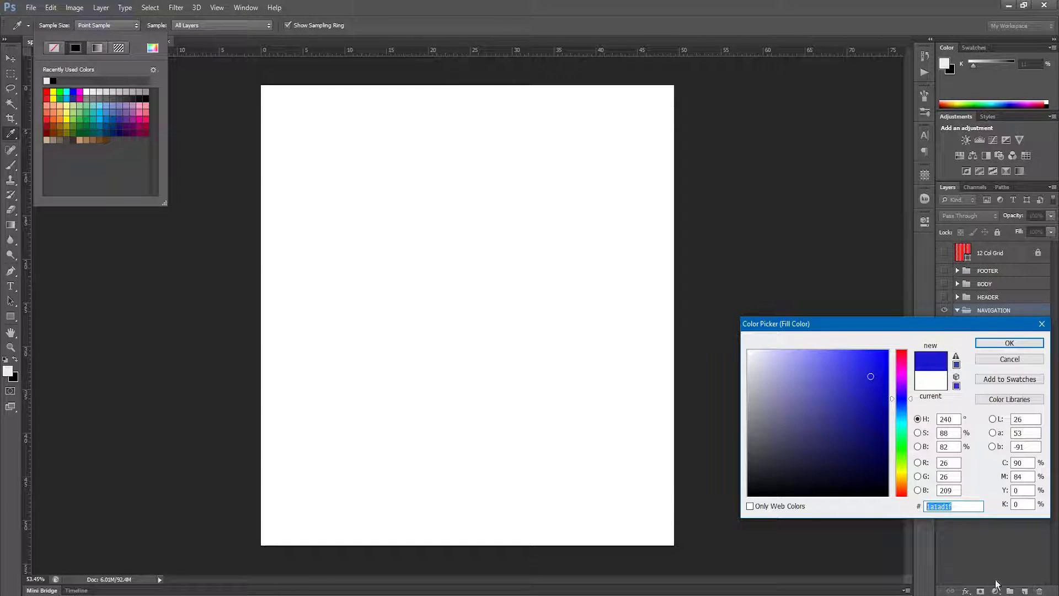
key(Return)
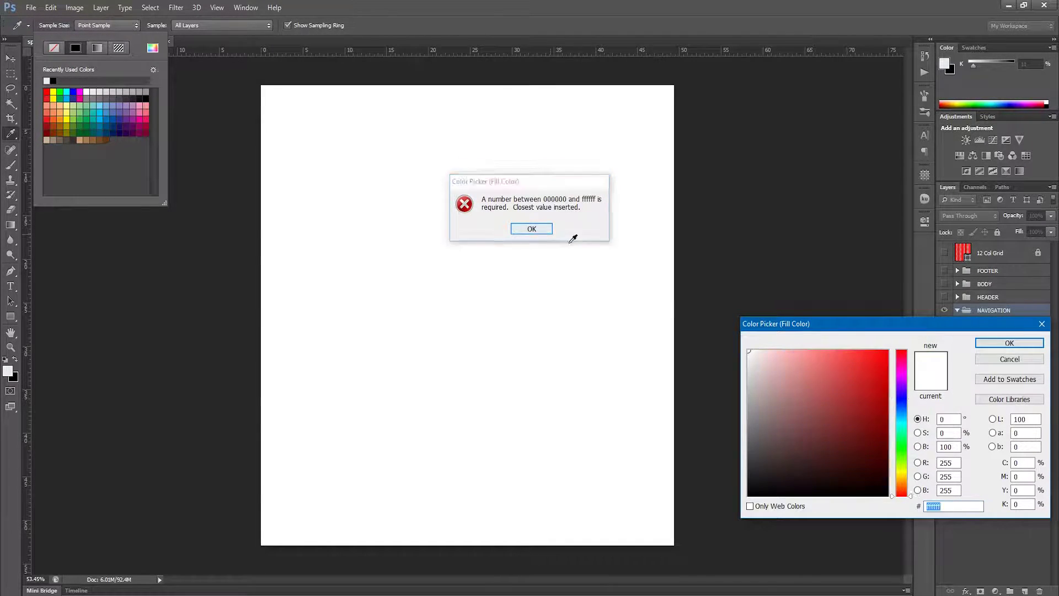
key(Return)
text(1a)
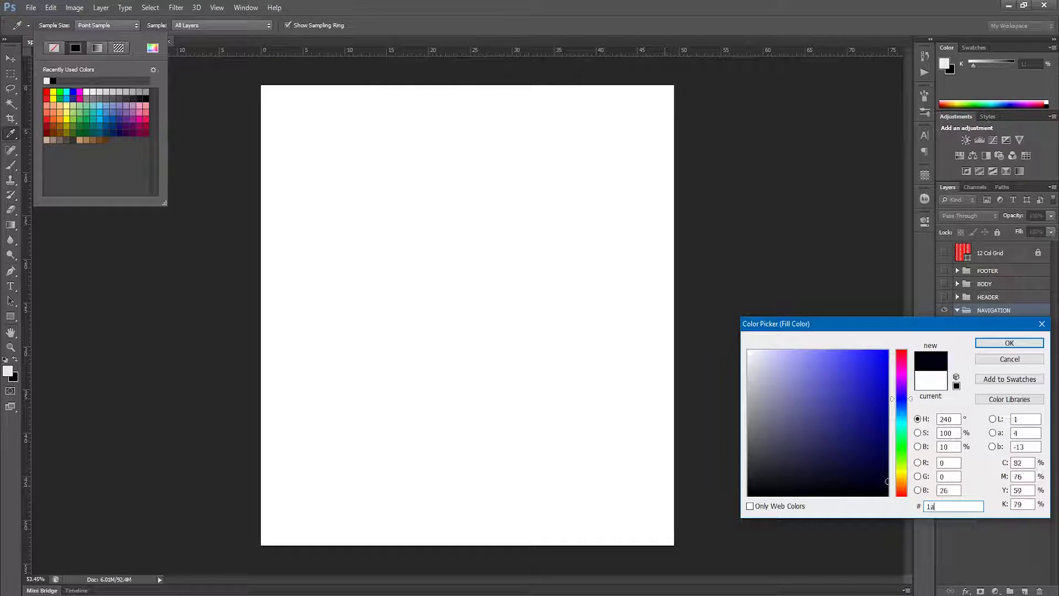
text(1d)
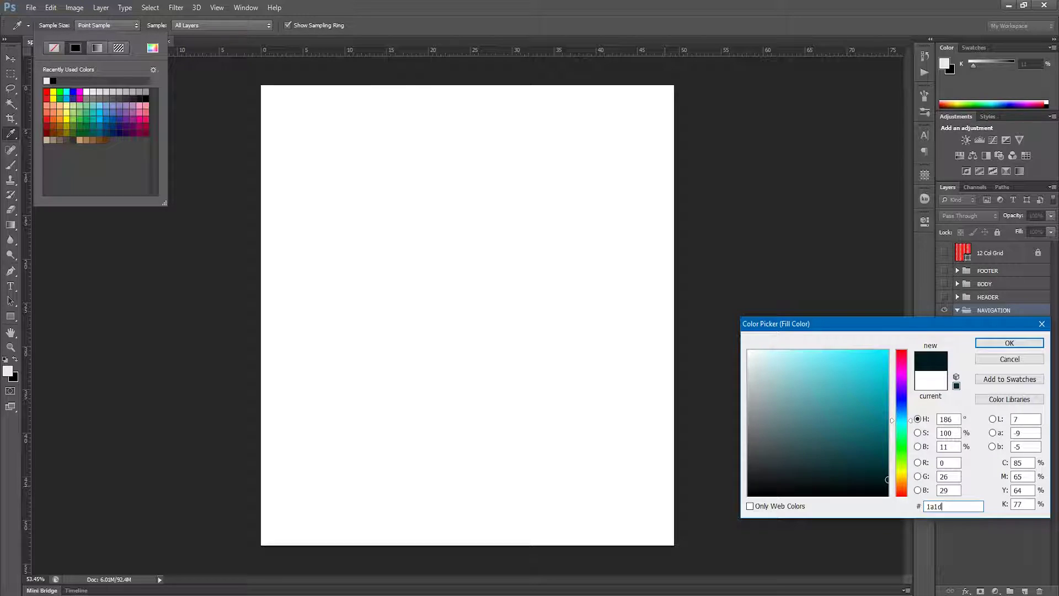
text(1f)
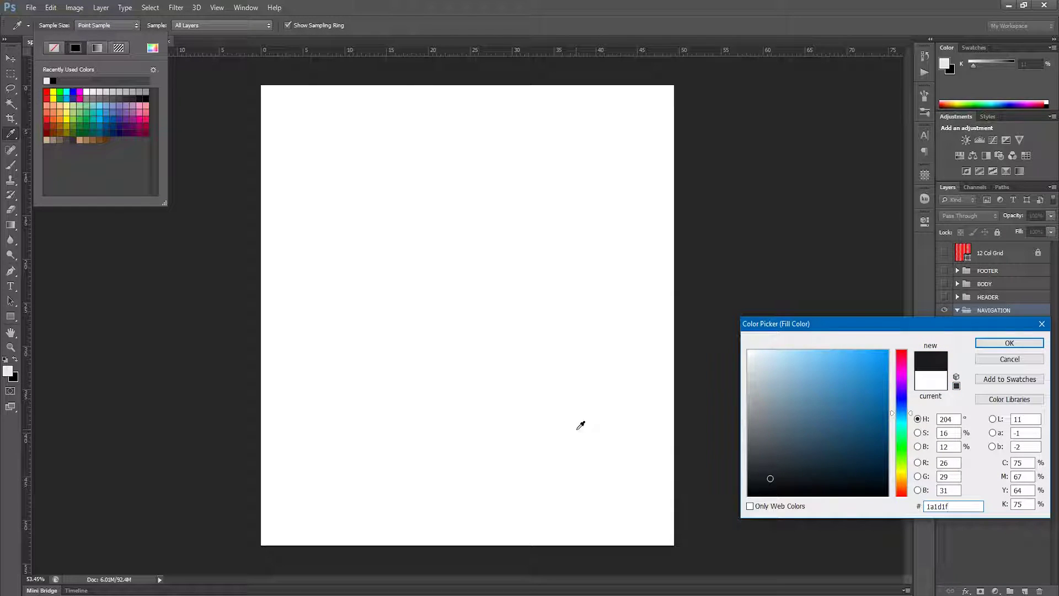
key(Tab)
Step: Confirm the charcoal fill, show the grid guides and bring the canvas top into view
click(982, 347)
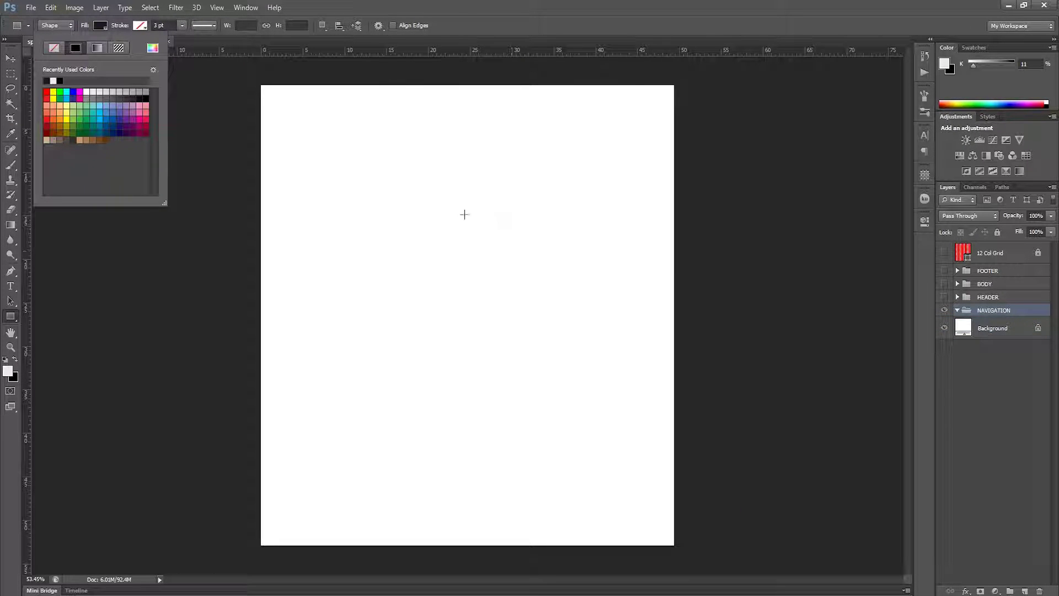
click(483, 4)
key(ctrl+semicolon)
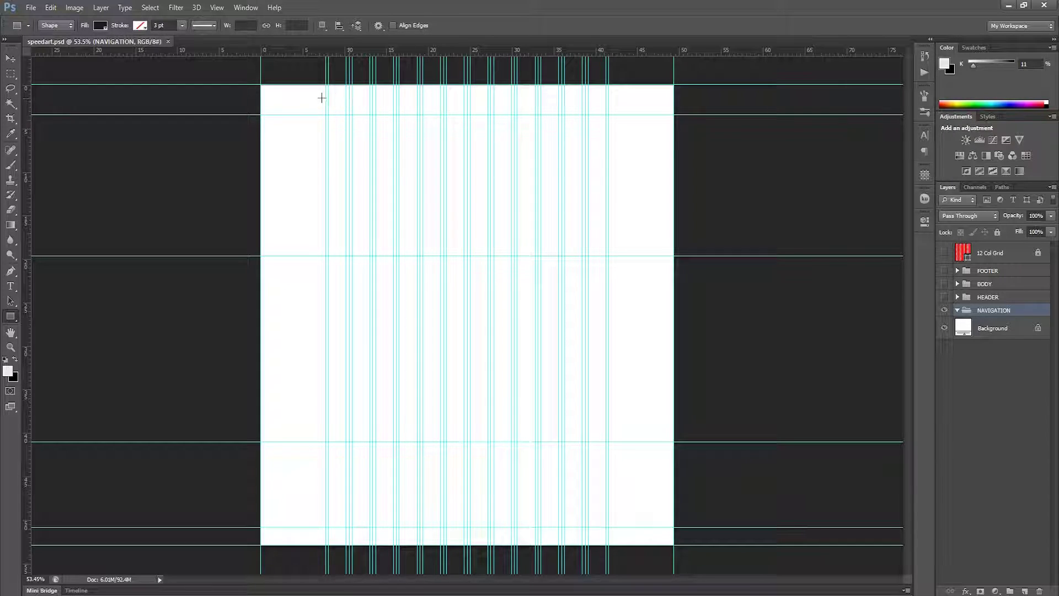
scroll(262, 86, up, 2)
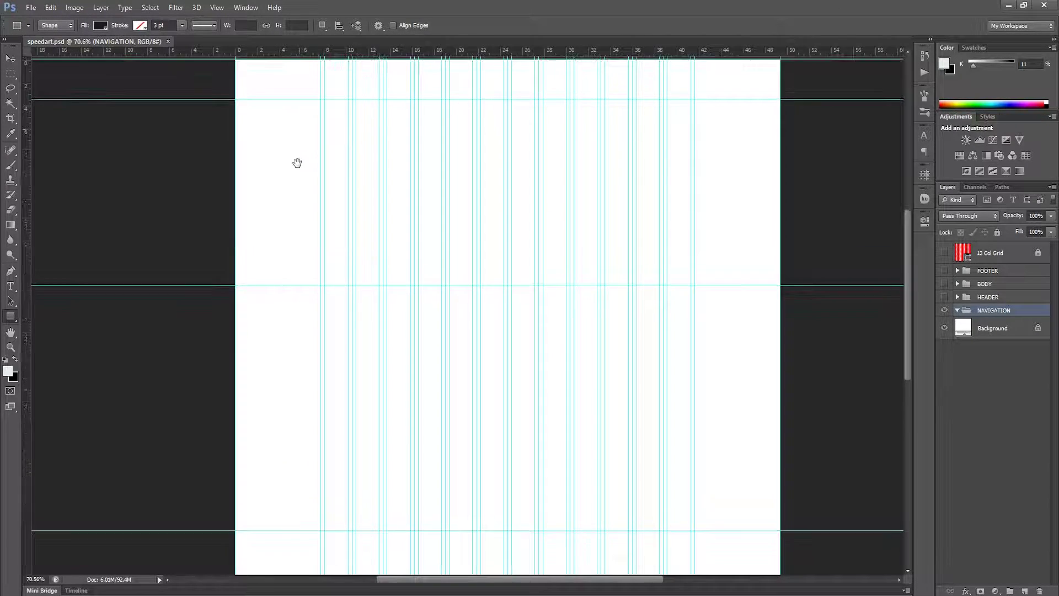
drag(296, 161, 284, 197)
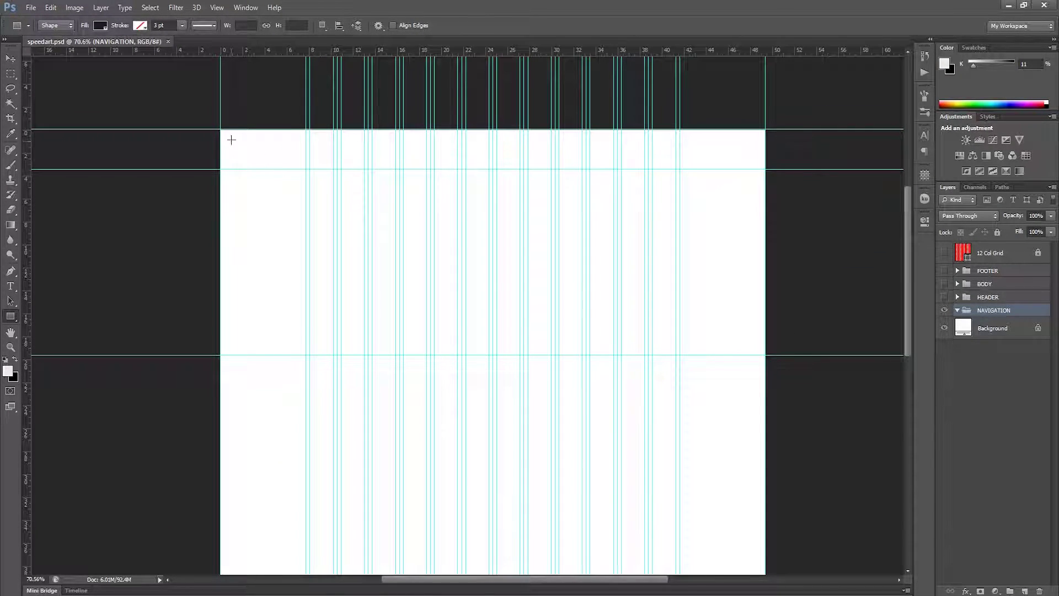
Step: Draw a 1400 × 99 px charcoal bar across the canvas top, then hide the guides
drag(221, 130, 763, 167)
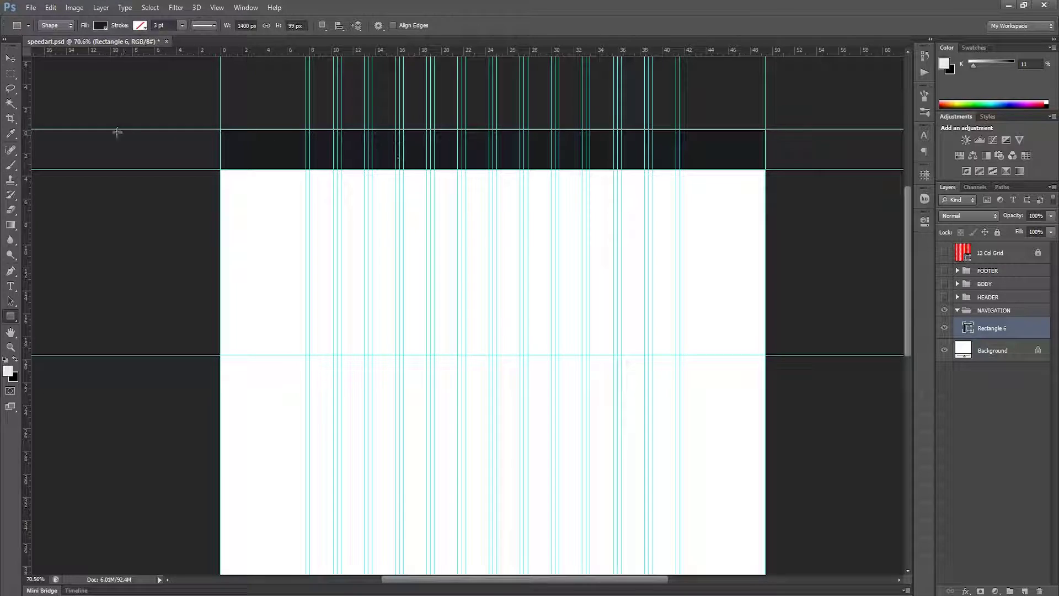
click(11, 59)
key(ctrl+t)
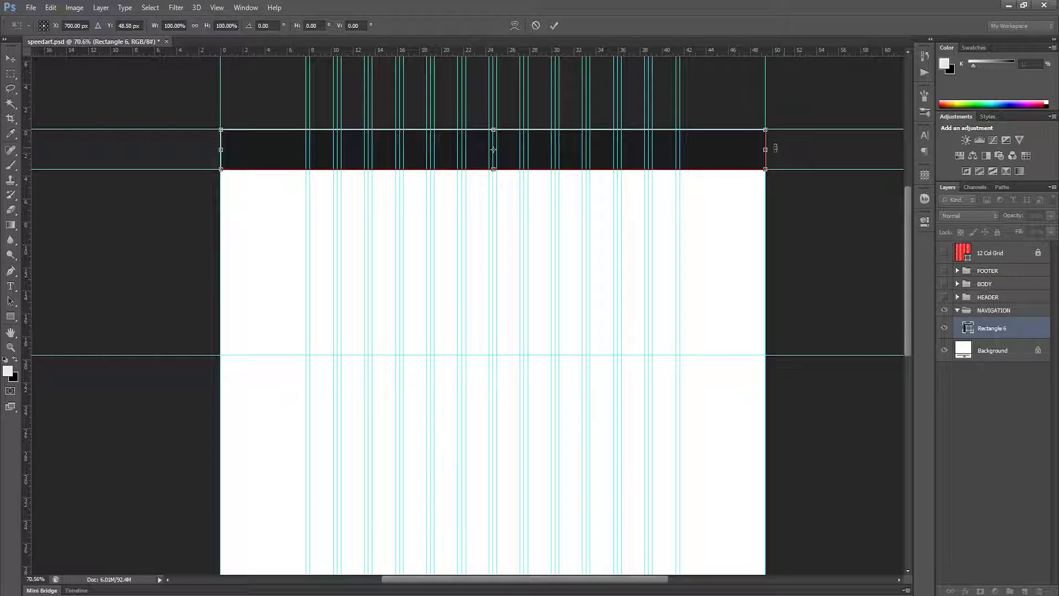
click(554, 25)
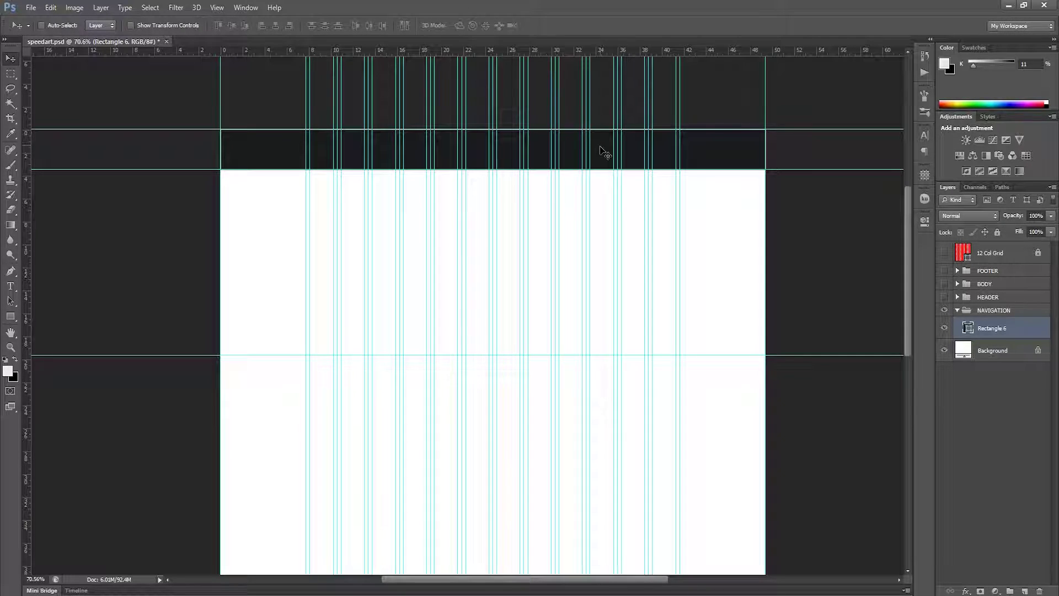
key(ctrl+semicolon)
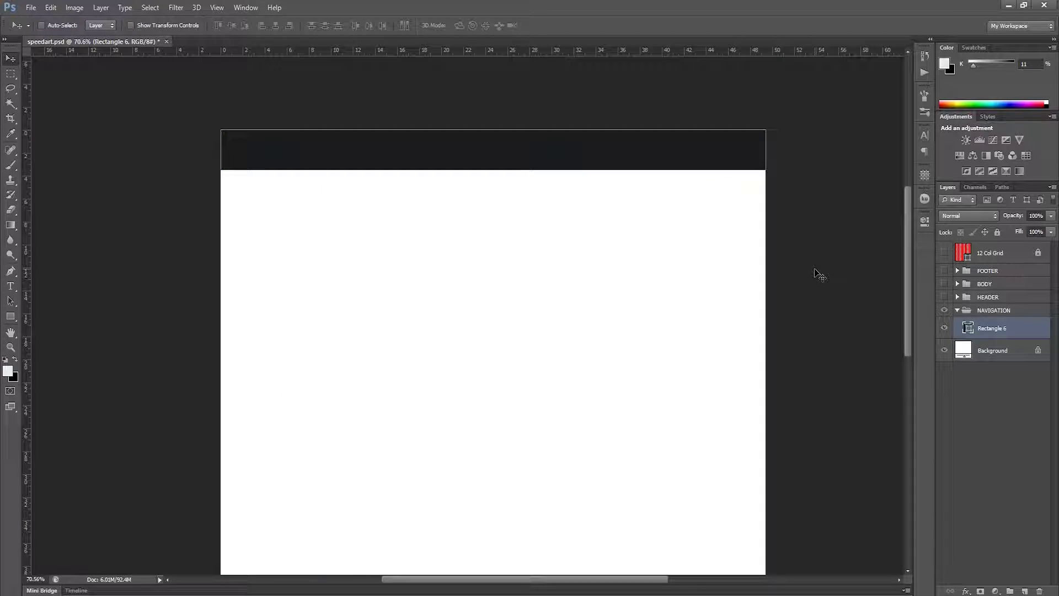
drag(365, 342, 395, 312)
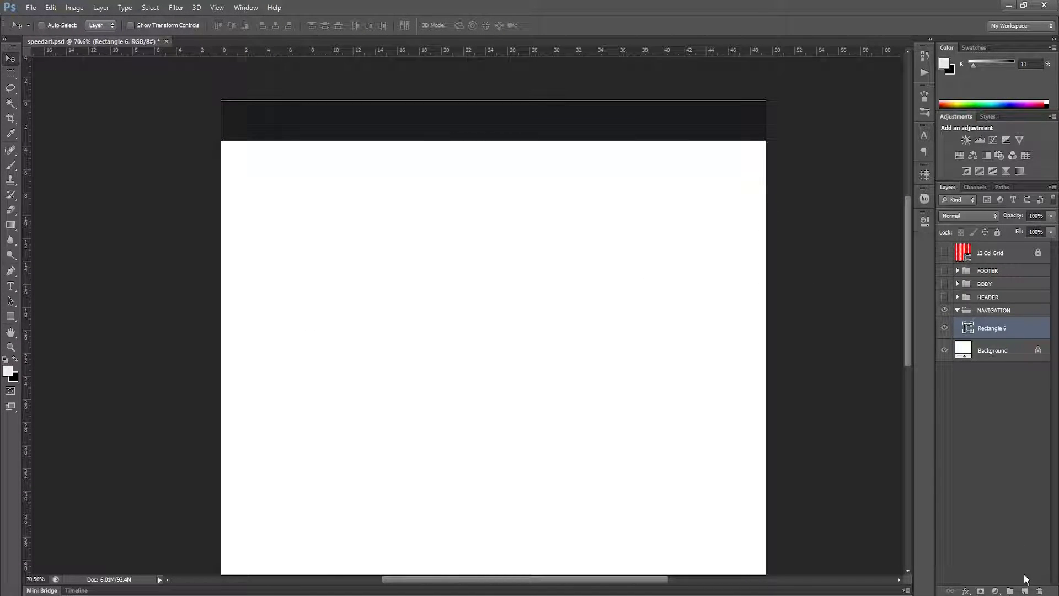
Step: Add a new layer and give the Rectangle Tool a #0090f5 blue fill
click(1024, 591)
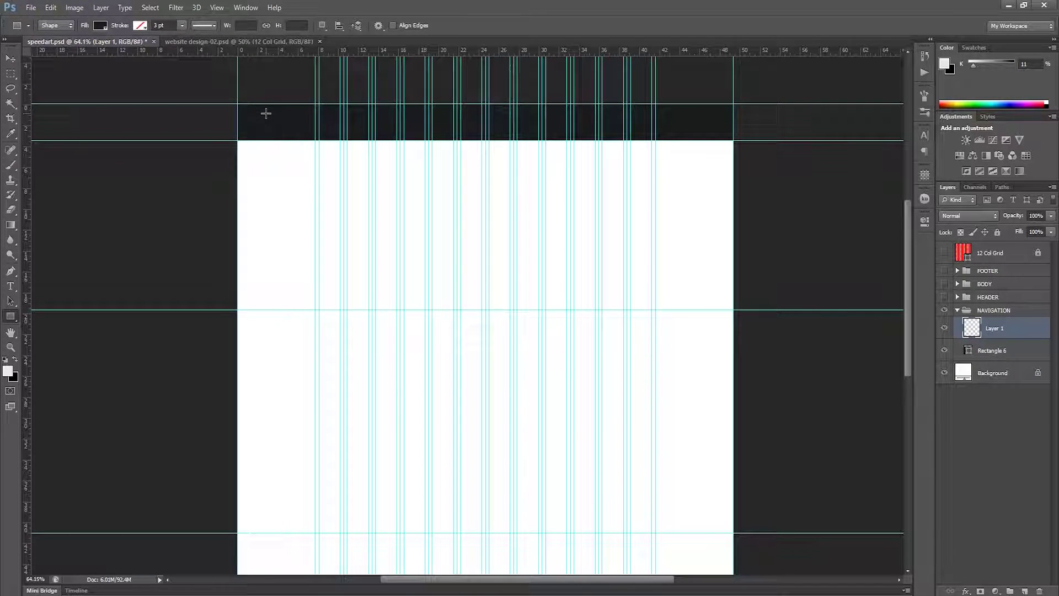
right_click(10, 316)
click(64, 312)
click(99, 26)
click(152, 49)
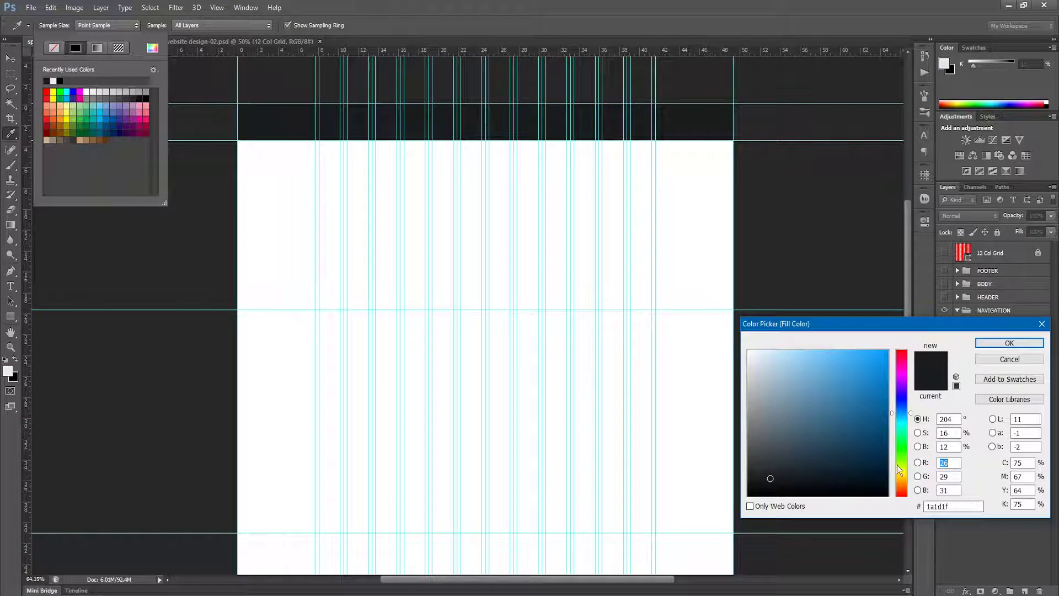
drag(965, 505, 925, 506)
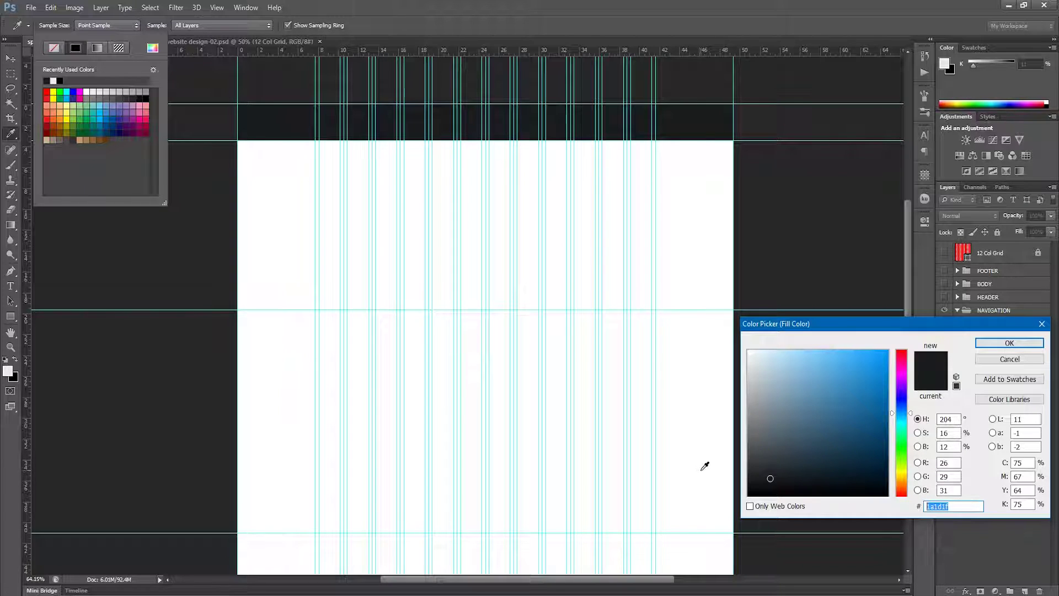
text(00)
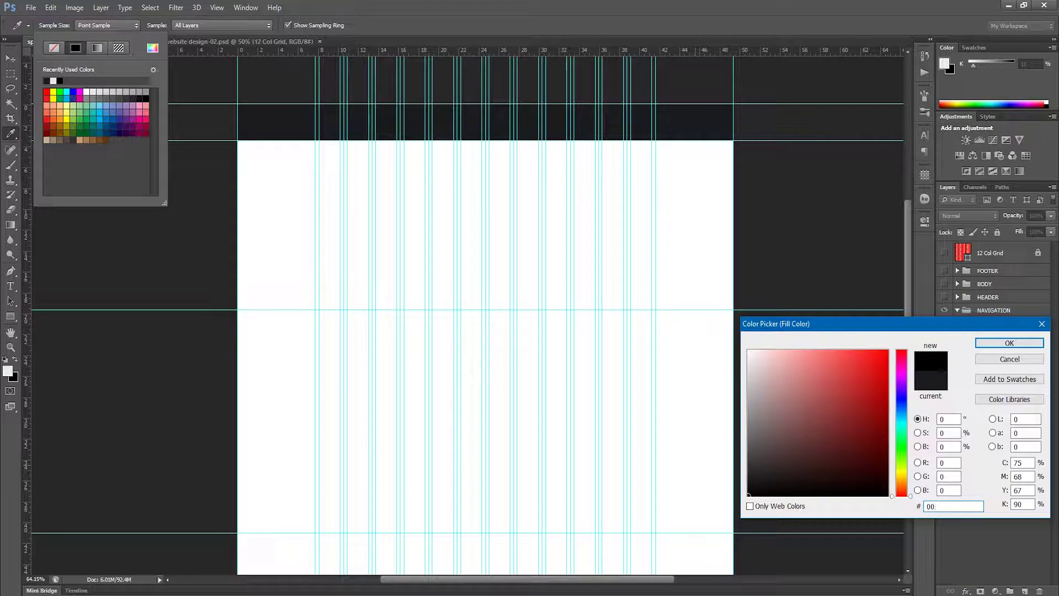
text(90f)
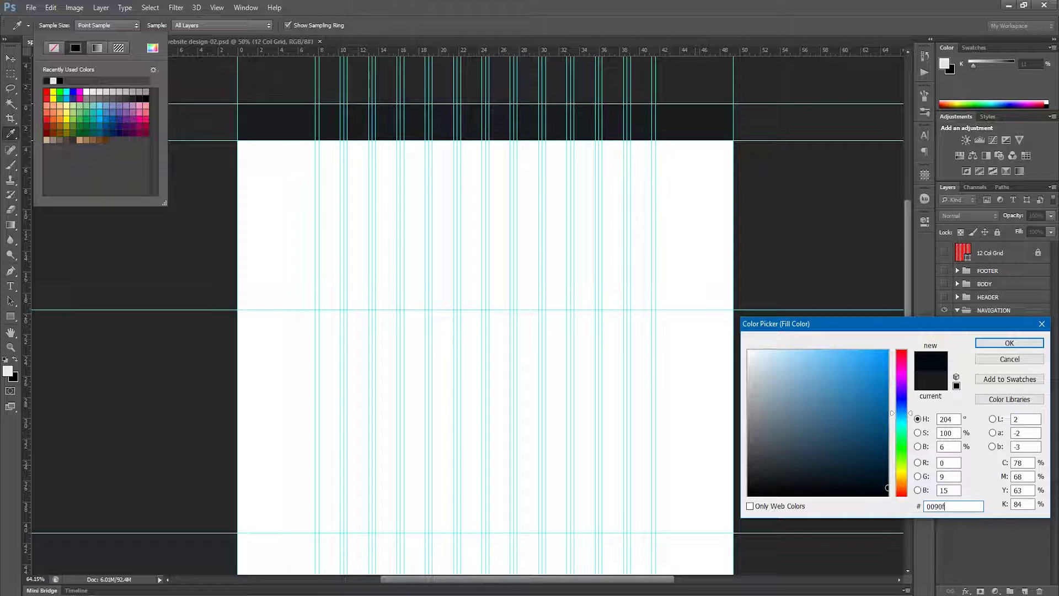
text(5)
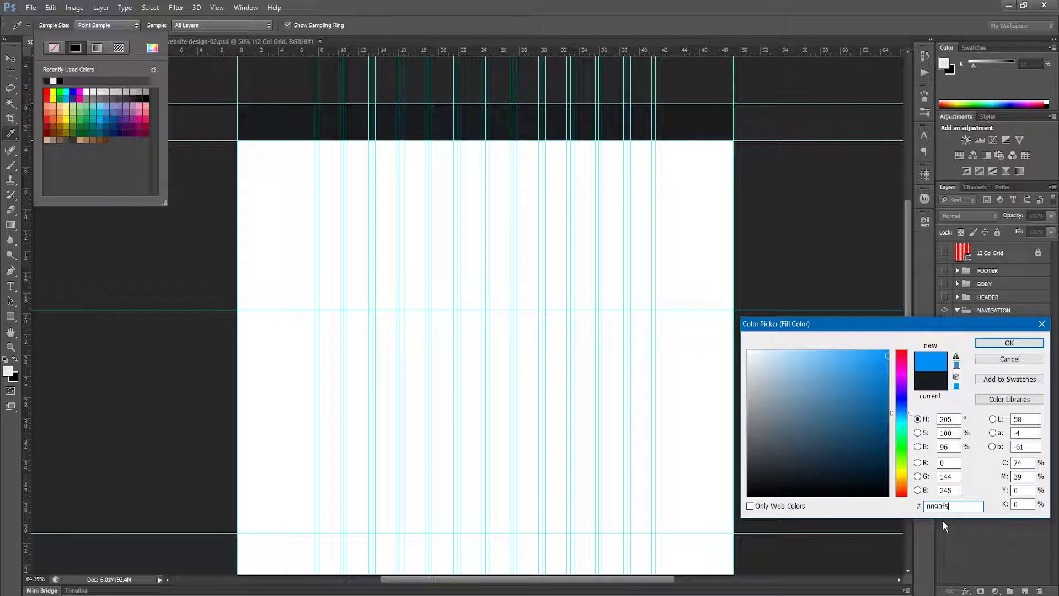
double_click(947, 507)
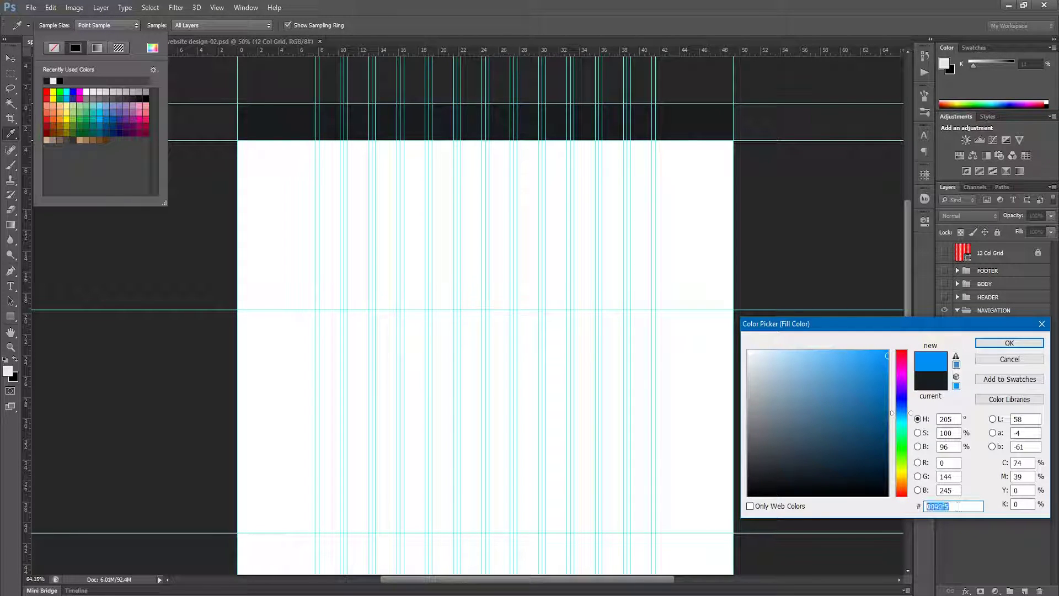
click(1009, 343)
click(249, 117)
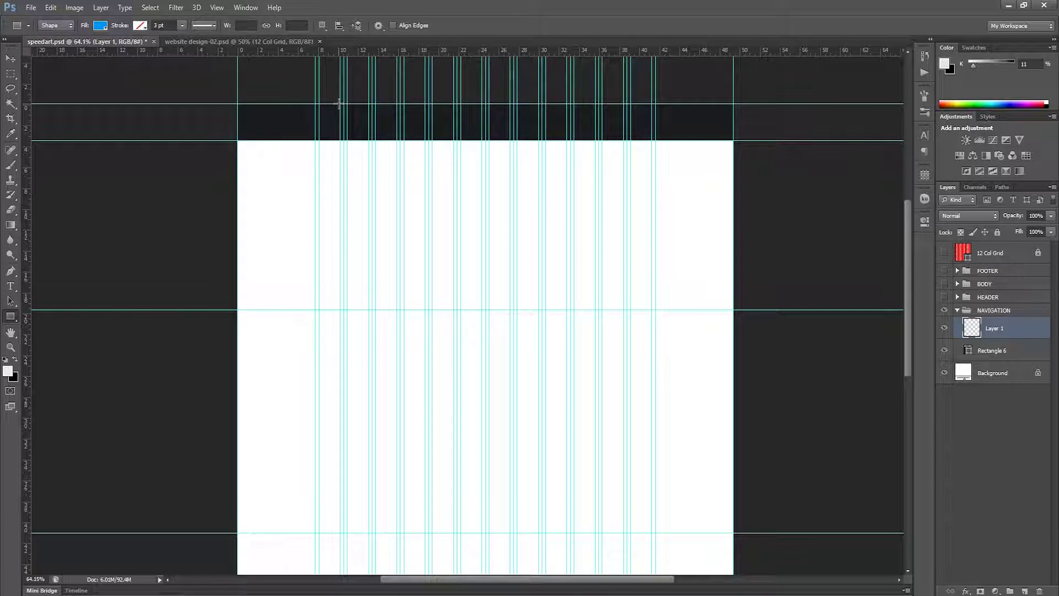
Step: Draw a blue square in the nav bar, widen it slightly, hide guides and save
drag(340, 103, 376, 137)
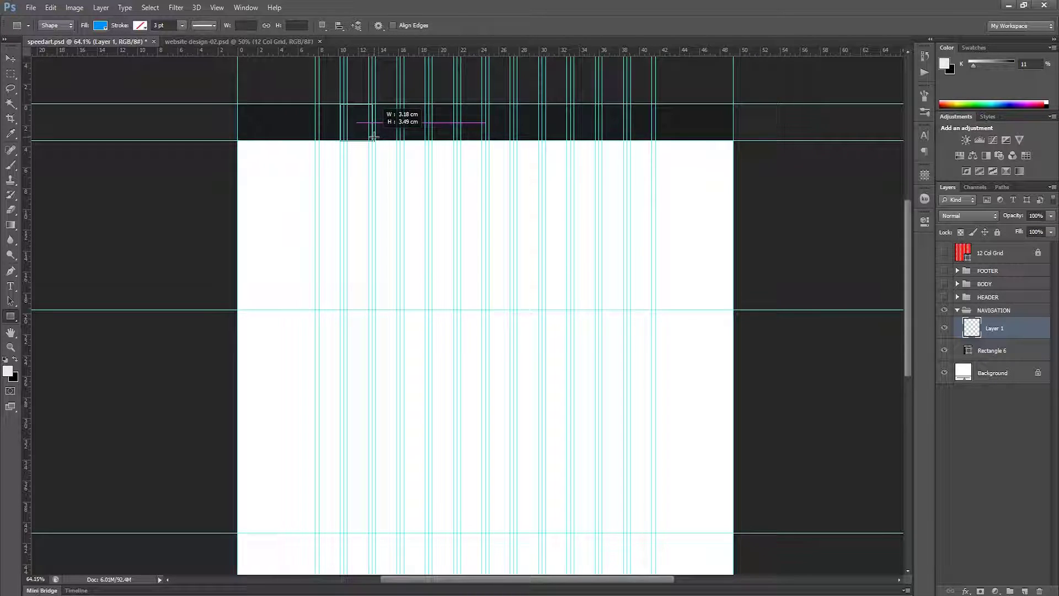
drag(375, 137, 375, 138)
key(v)
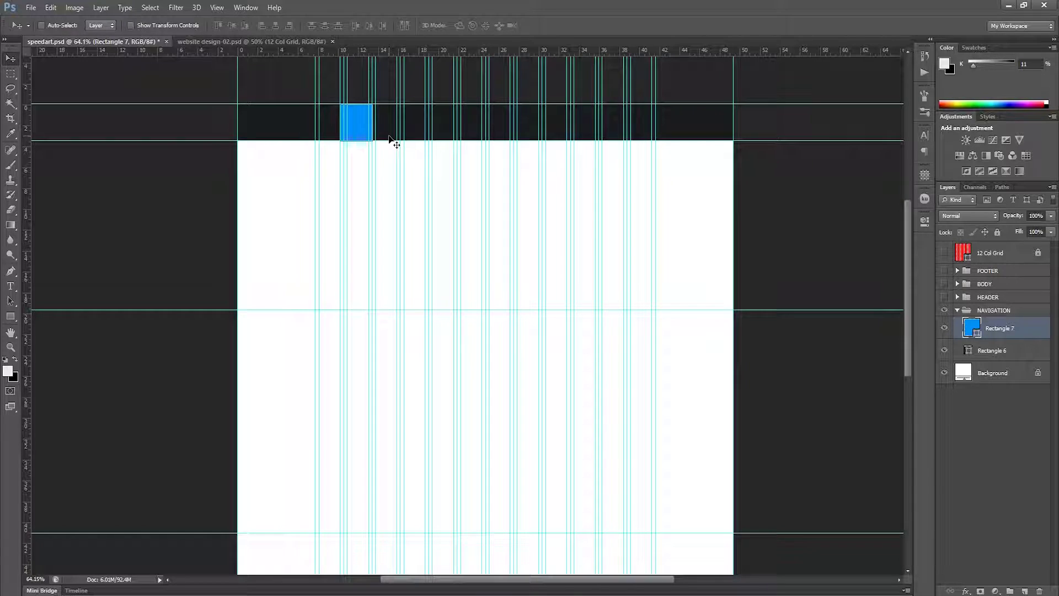
key(ctrl+t)
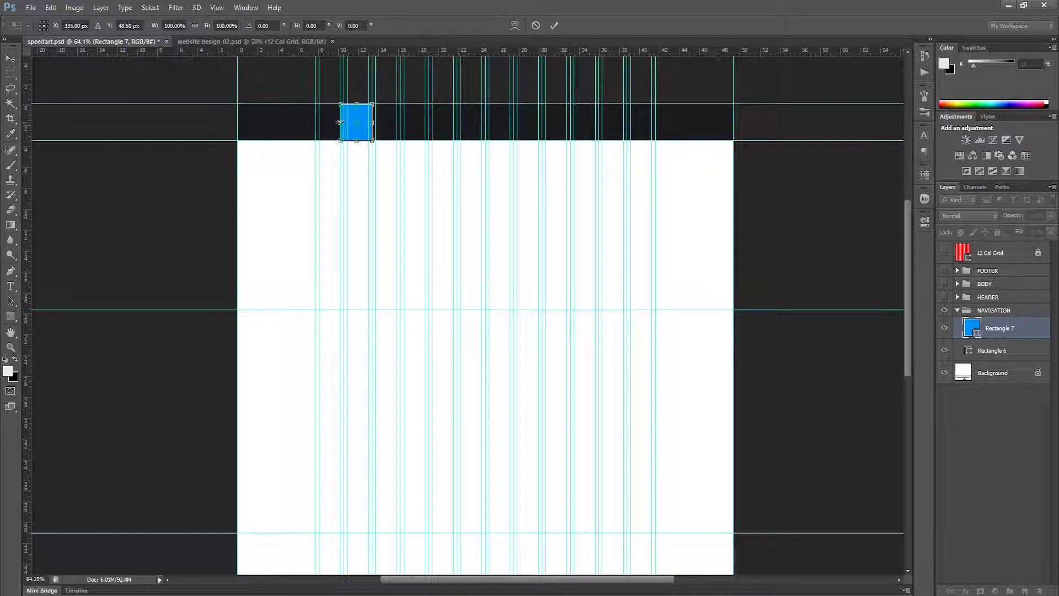
drag(376, 122, 380, 122)
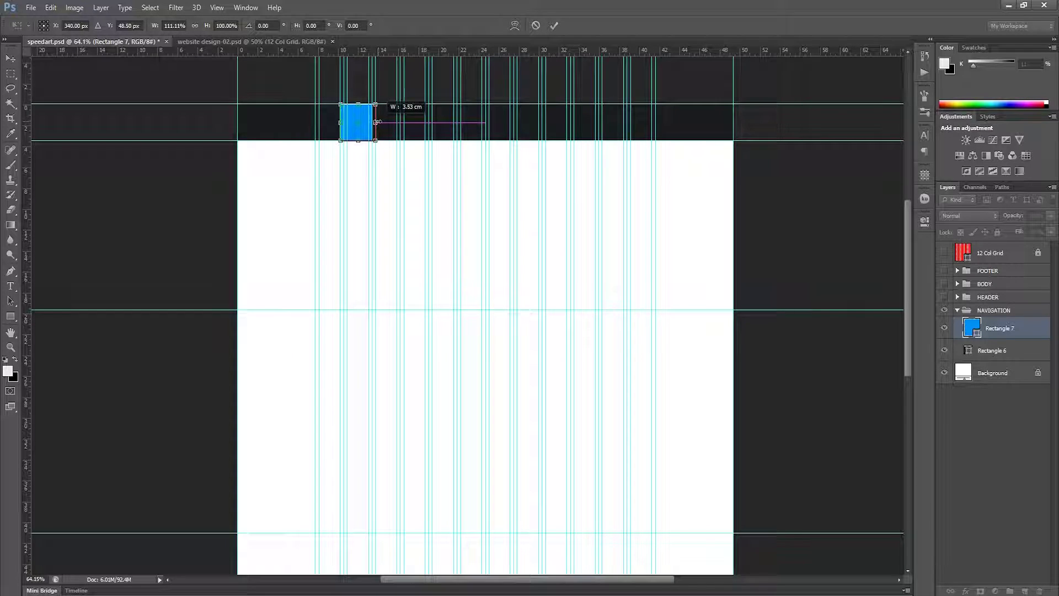
click(554, 26)
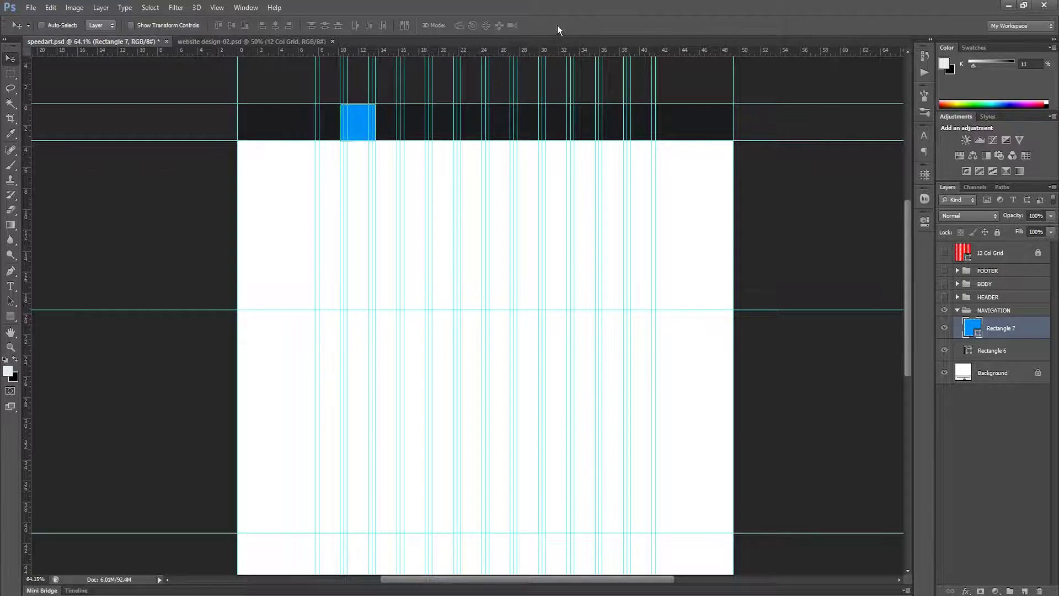
key(ctrl+semicolon)
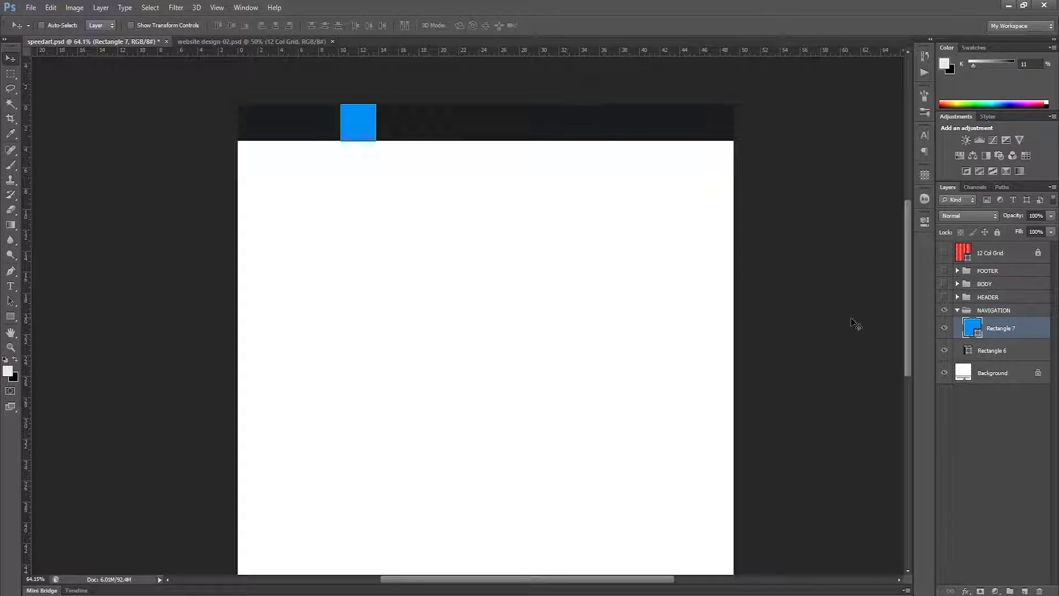
key(ctrl+s)
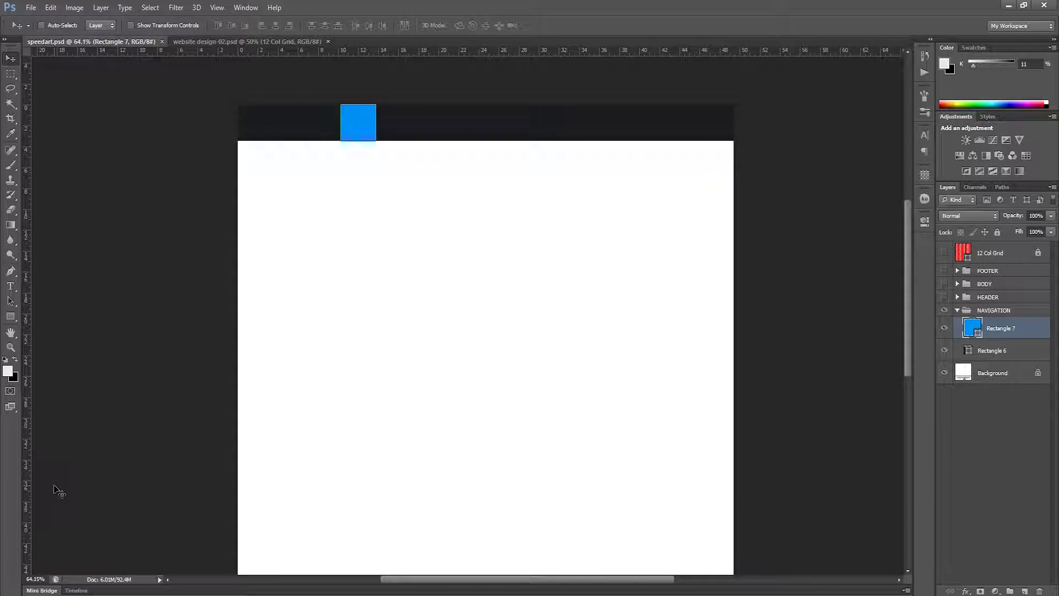
Step: Place the VinitDesigns logo and scale it to 16.70% over the blue square
click(31, 7)
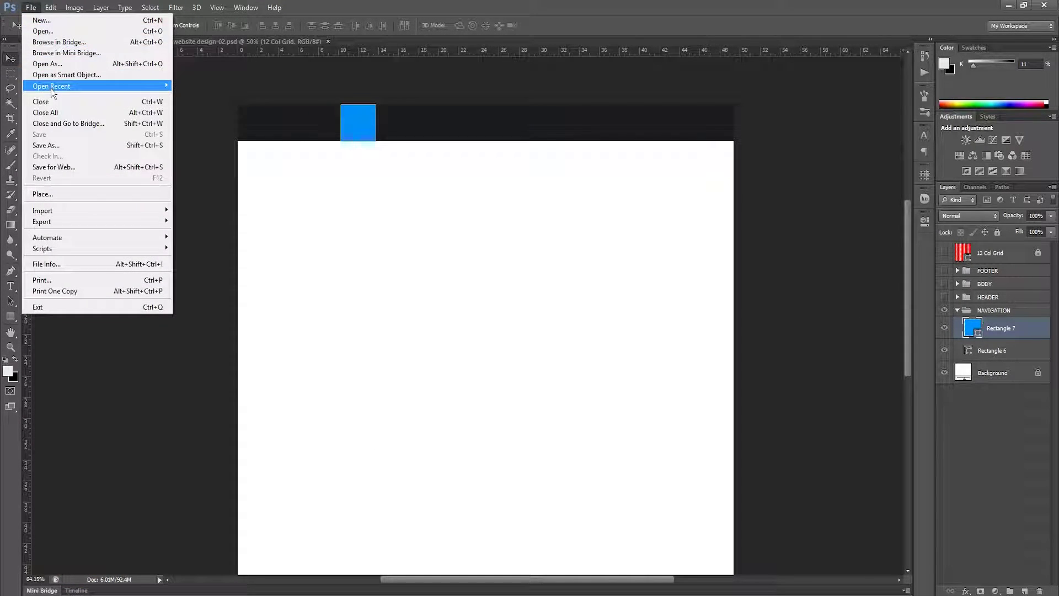
click(83, 194)
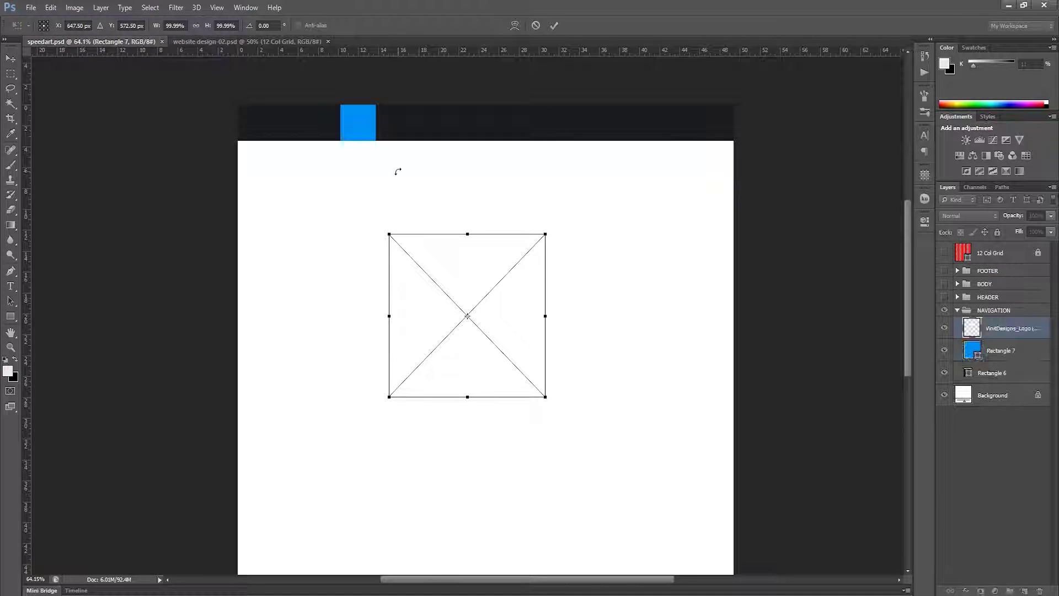
drag(482, 284, 401, 134)
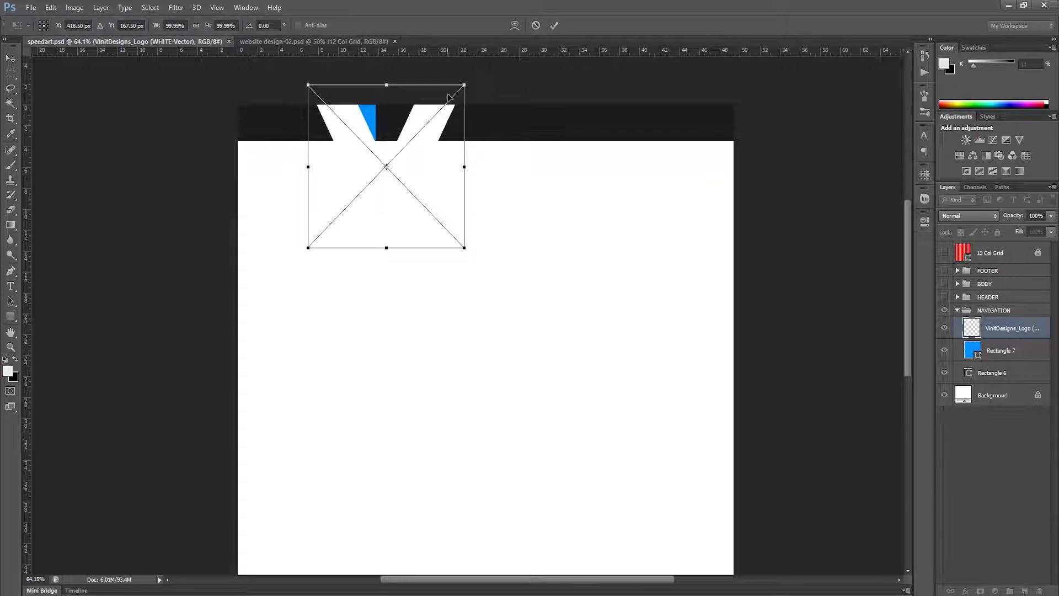
mouse_move(464, 85)
mouse_down()
mouse_move(407, 153)
mouse_move(360, 120)
mouse_move(371, 109)
mouse_move(361, 119)
mouse_up()
scroll(361, 122, up, 1)
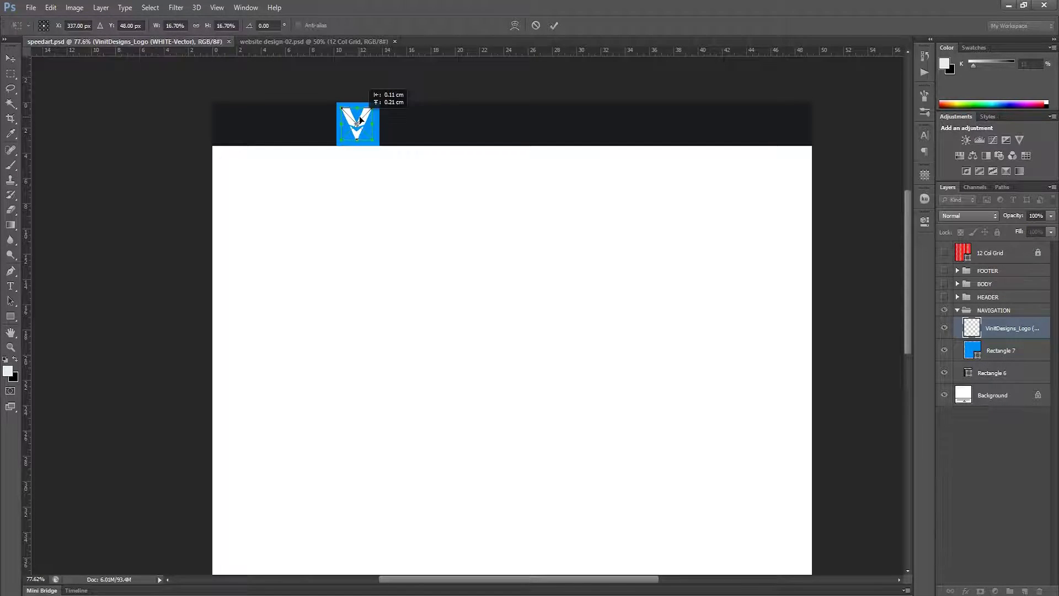
click(554, 26)
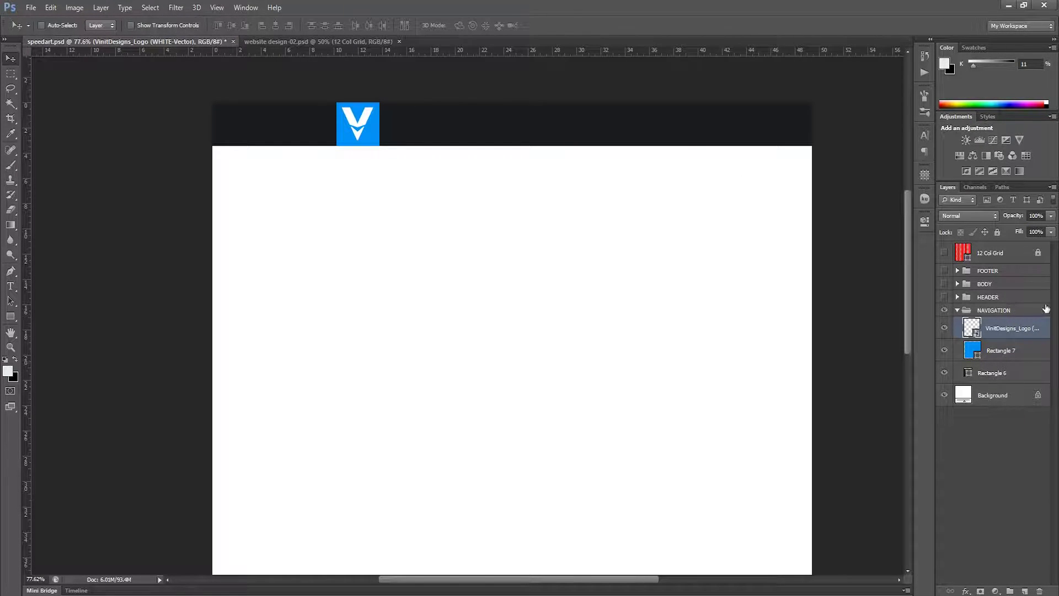
Step: Center the logo vertically and horizontally on the blue square and save
shift+click(1027, 352)
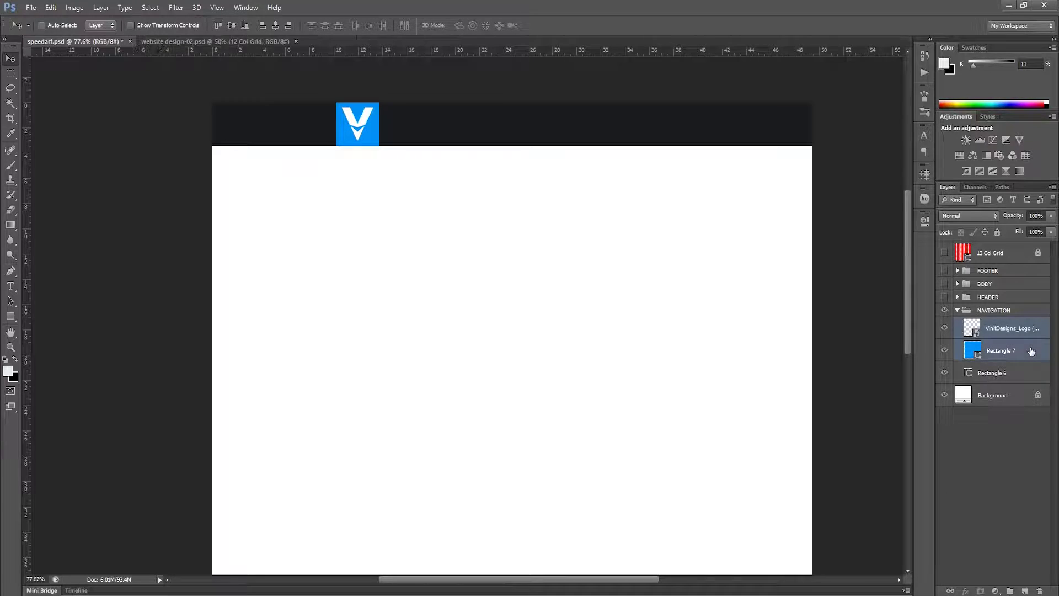
click(232, 26)
click(276, 26)
click(996, 417)
key(ctrl+s)
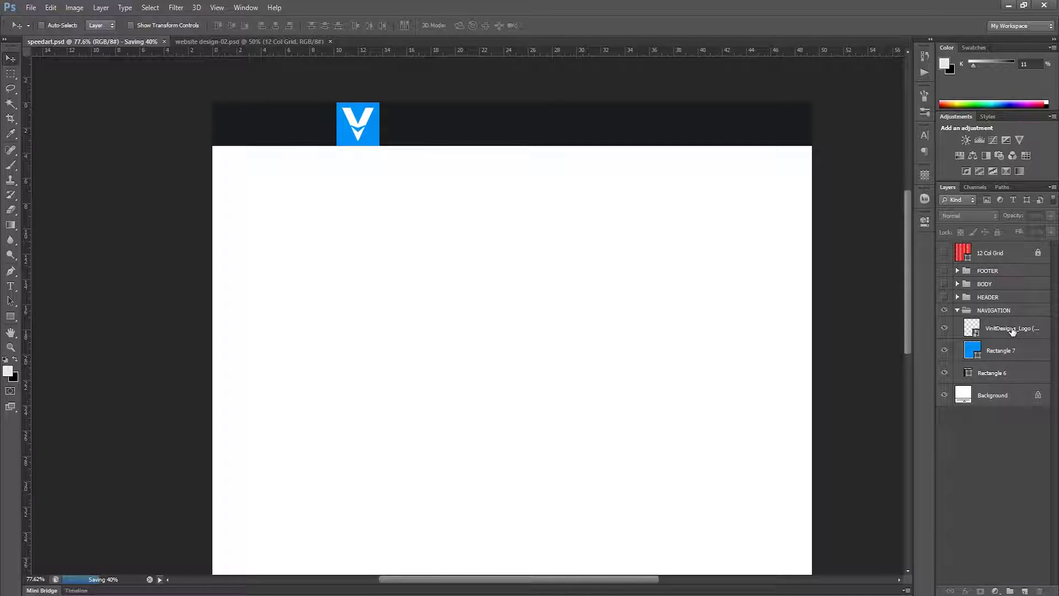
Step: Rename the logo layer to 'logo', save, and add an empty layer above it
double_click(1019, 329)
text(logo)
key(Return)
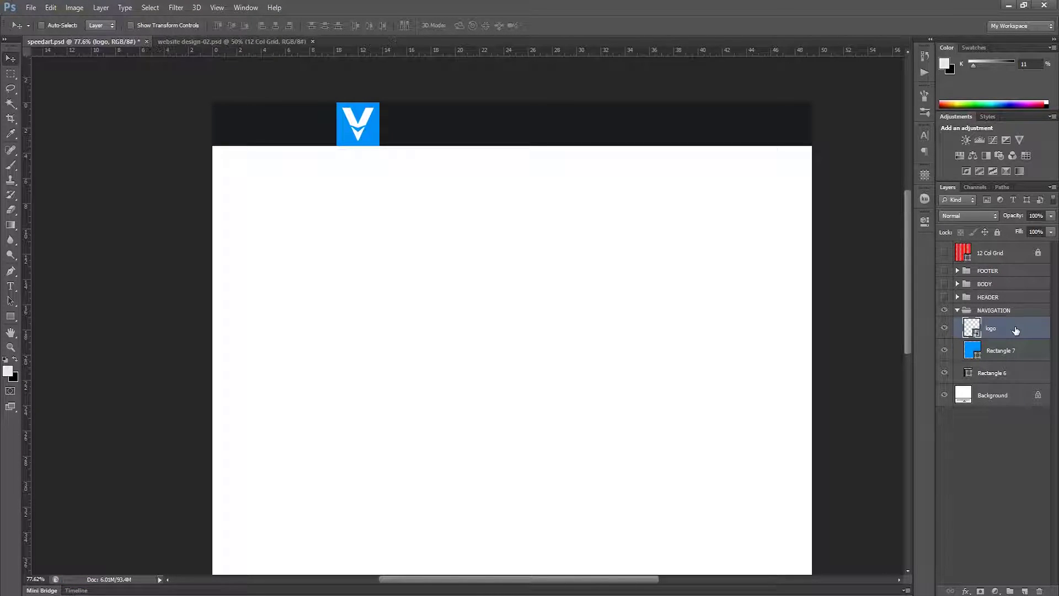
key(ctrl+s)
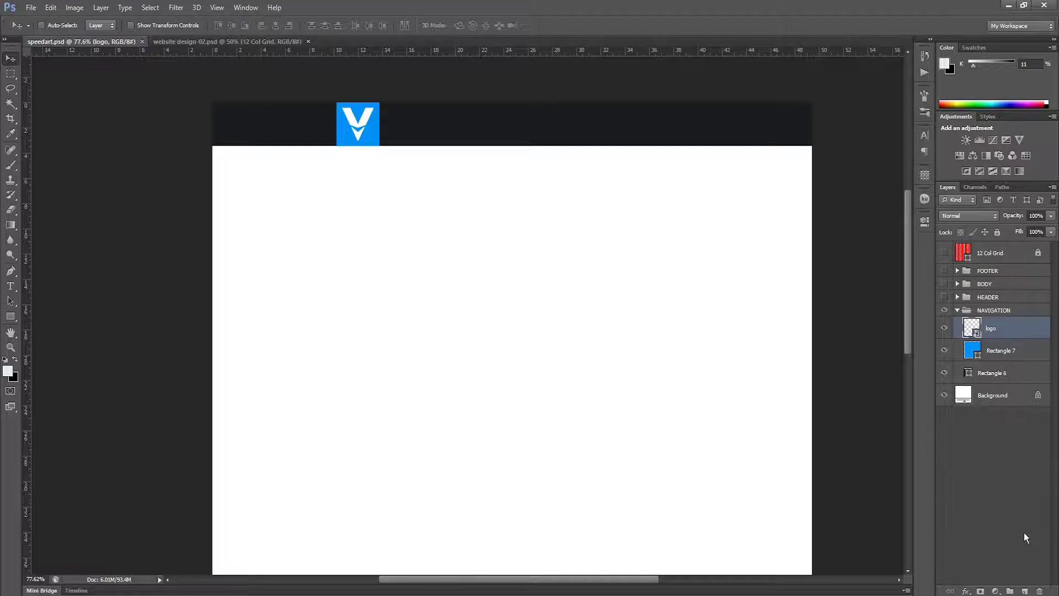
click(1026, 591)
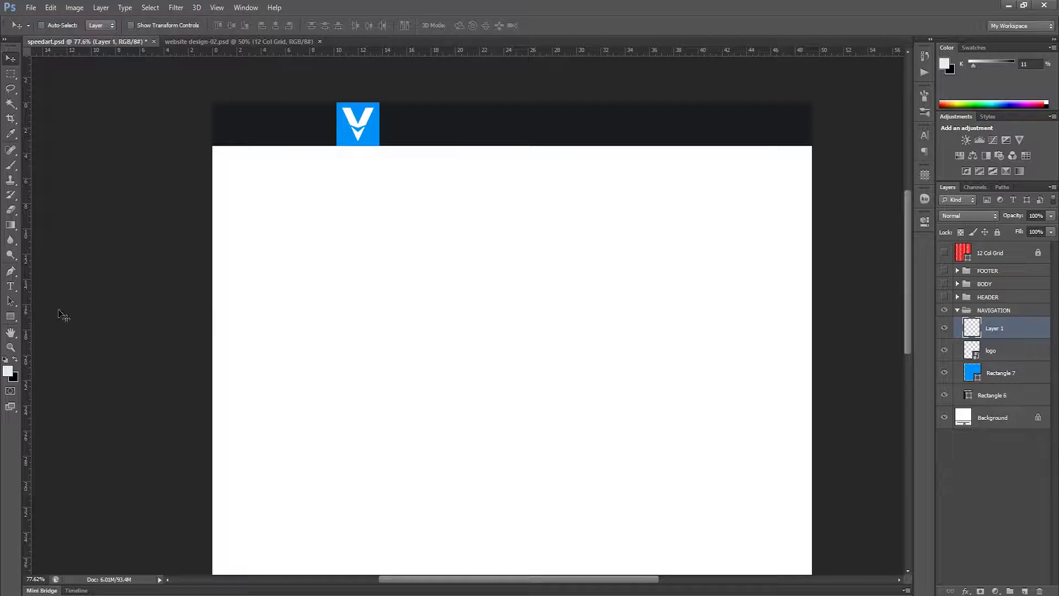
Step: Give the Rectangle Tool a dark grey #313334 fill
click(10, 316)
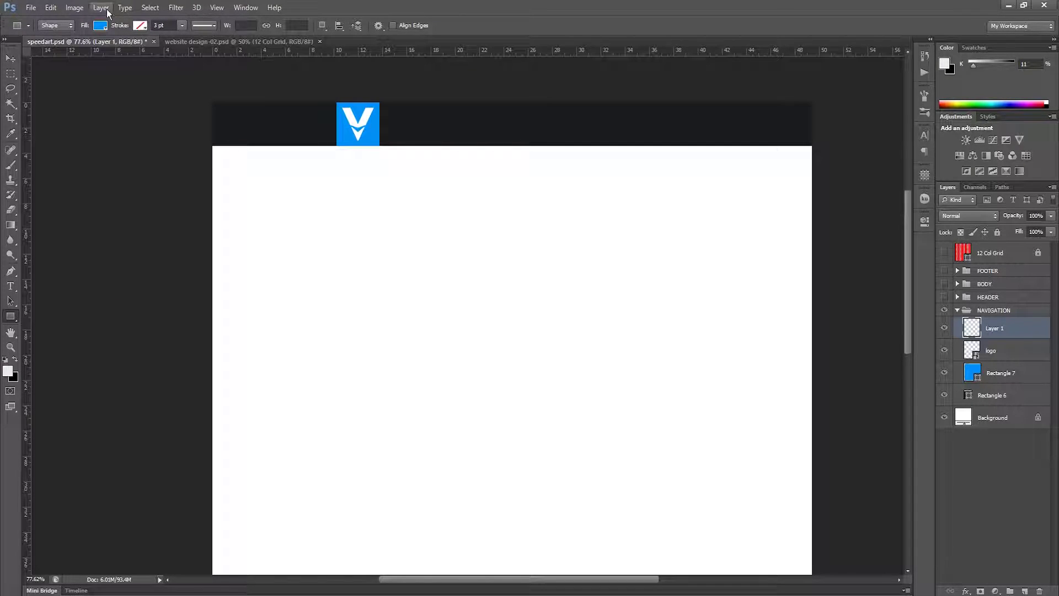
click(100, 26)
click(152, 48)
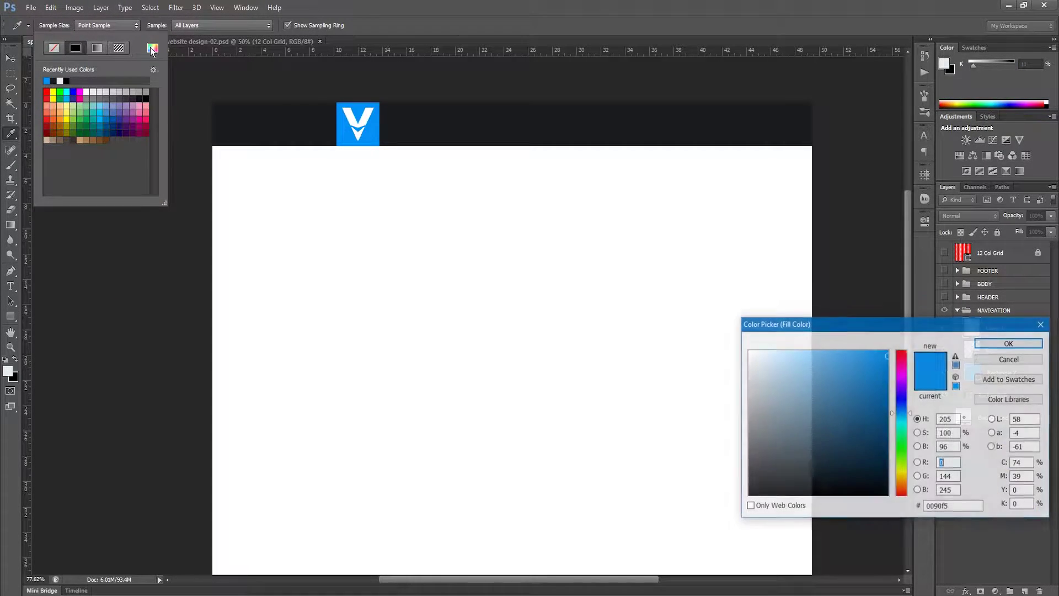
double_click(956, 506)
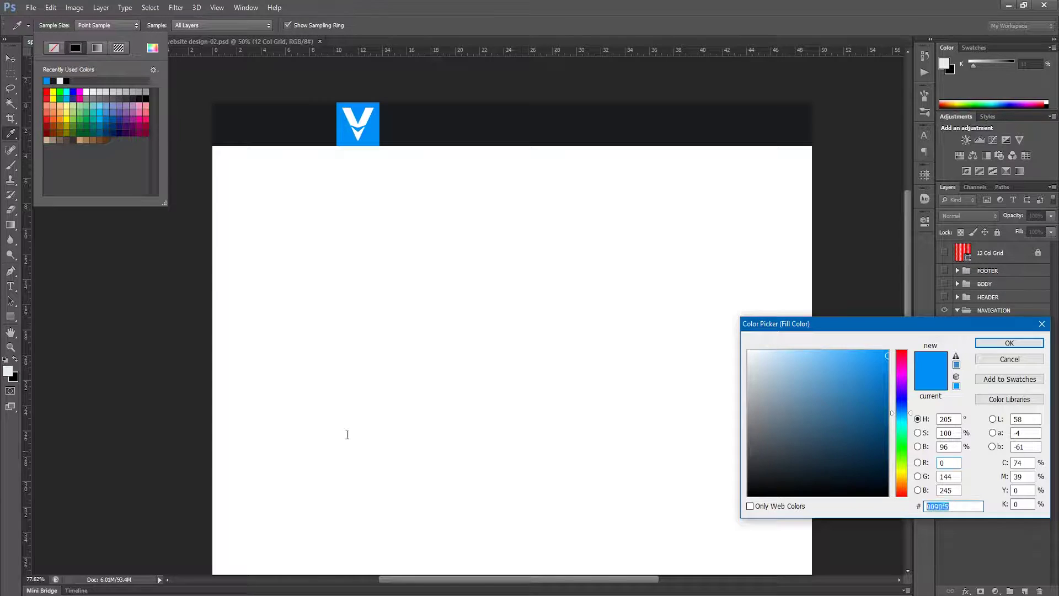
text(3133)
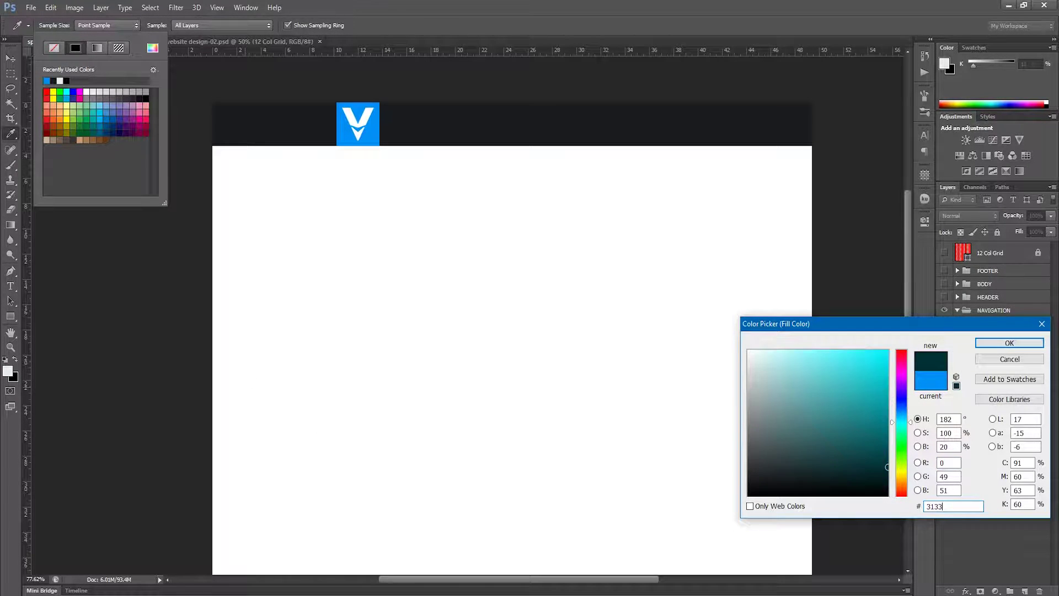
text(34)
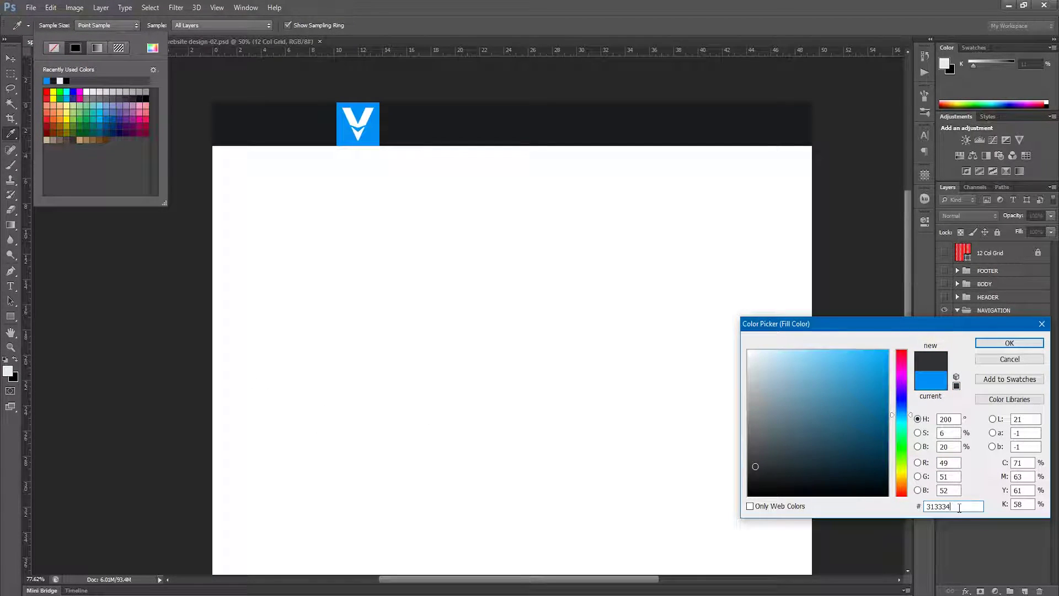
click(1009, 343)
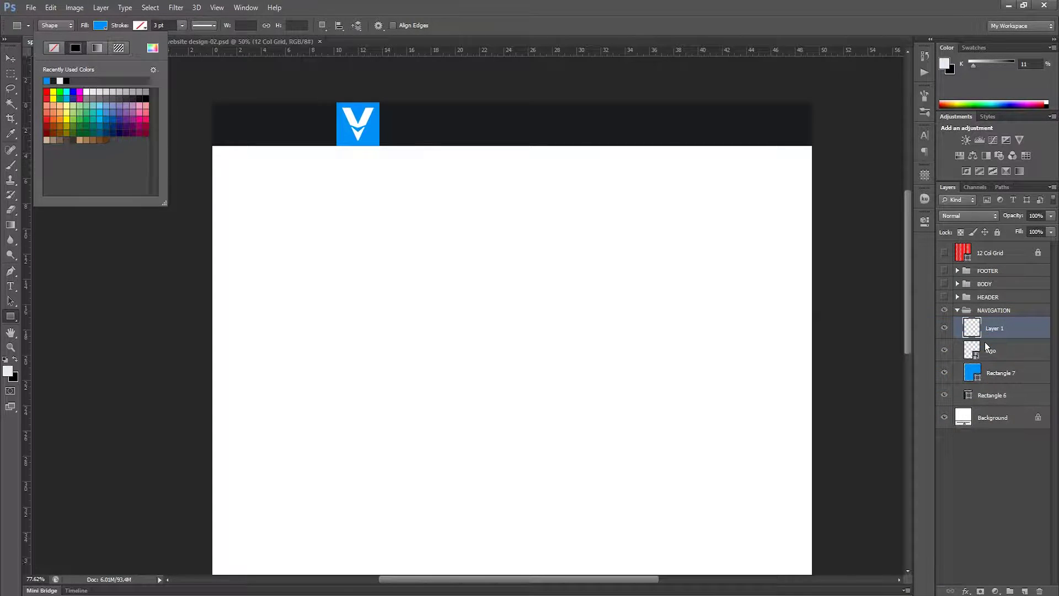
click(483, 5)
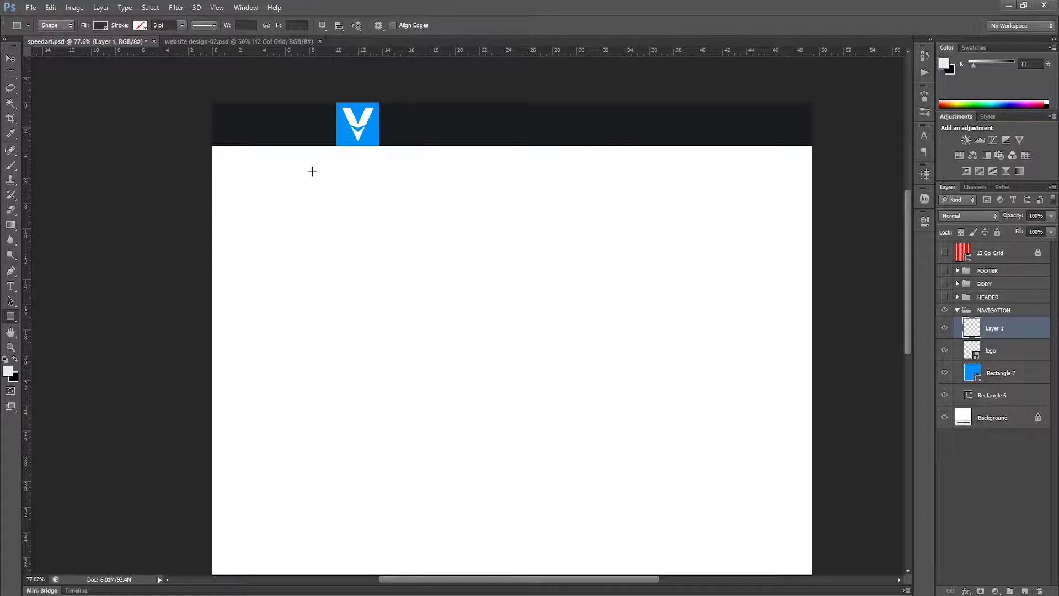
Step: With grid guides shown, draw a full-width dark grey strip along the nav bar's bottom
scroll(312, 171, up, 2)
drag(408, 192, 377, 190)
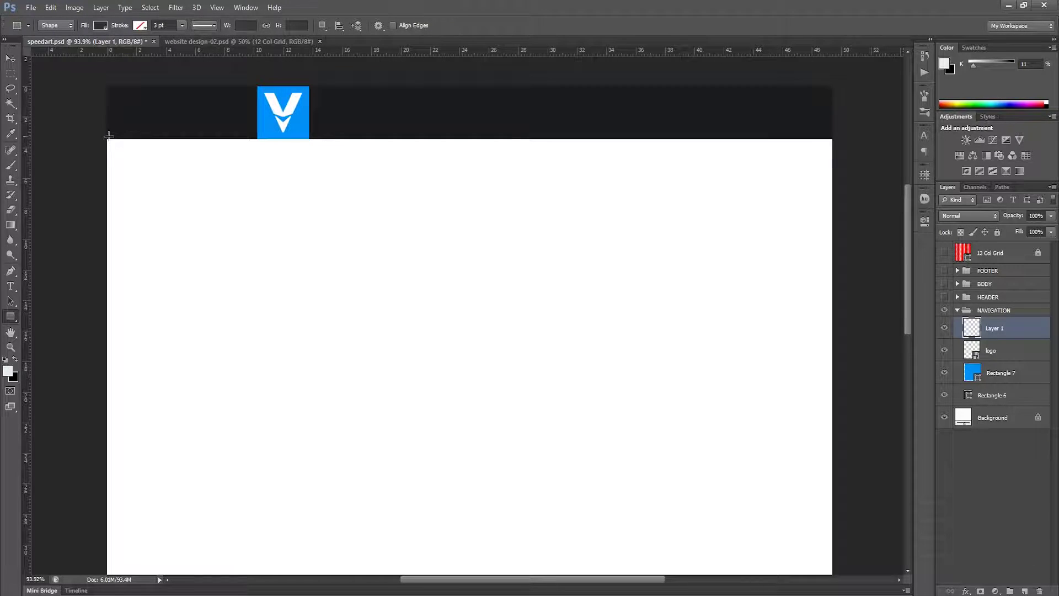
drag(110, 136, 165, 135)
key(ctrl+semicolon)
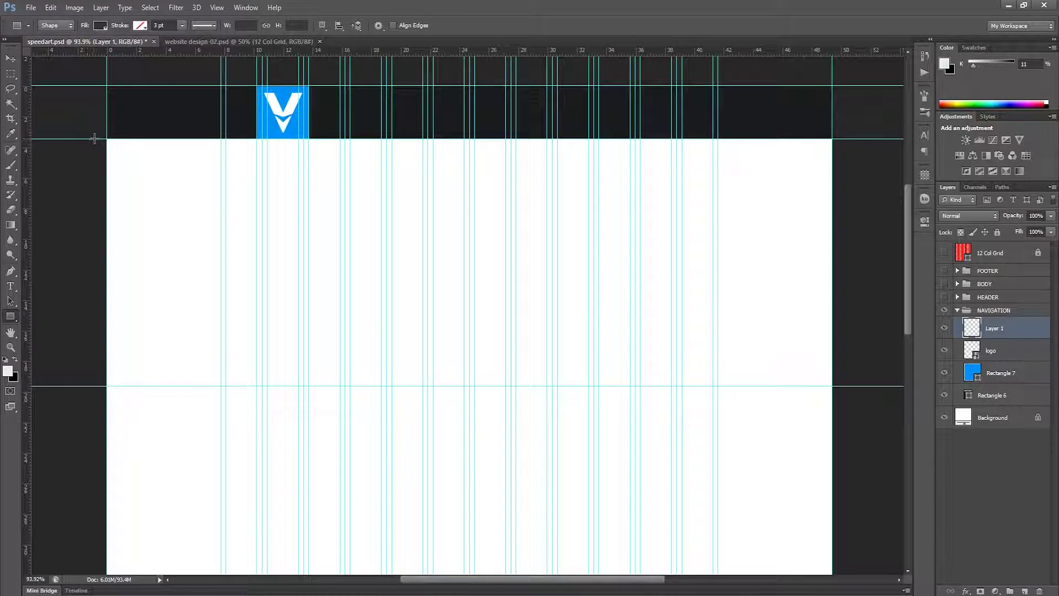
drag(108, 138, 832, 146)
key(ctrl+t)
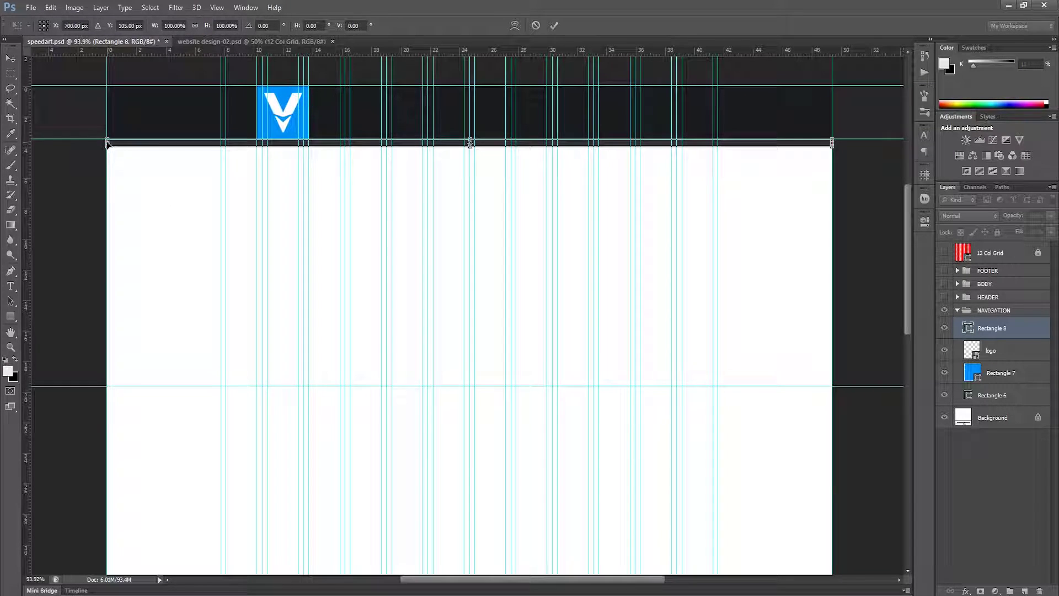
Step: Set the strip's height to 1 px
click(555, 25)
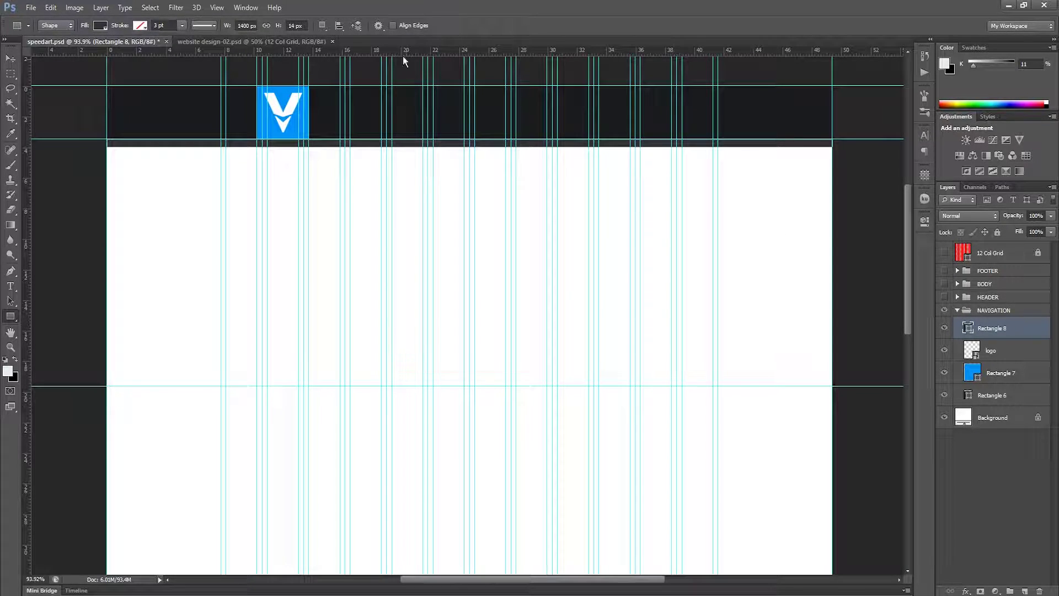
click(298, 25)
text(1)
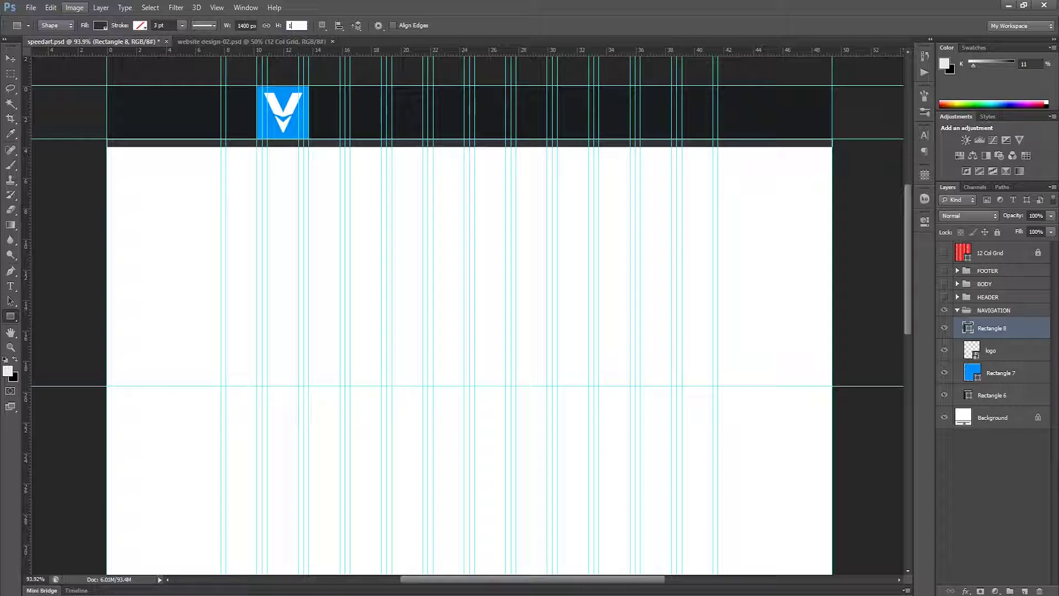
key(Return)
click(11, 58)
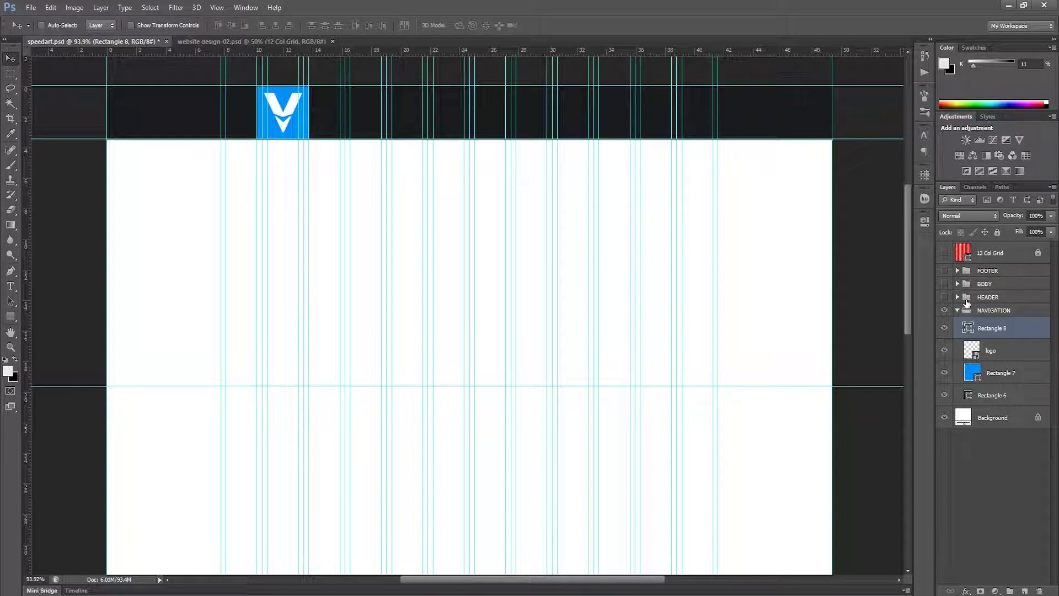
Step: Hide guides and extras, nudge Rectangle 8 flush under the nav bar, and save
key(ctrl+semicolon)
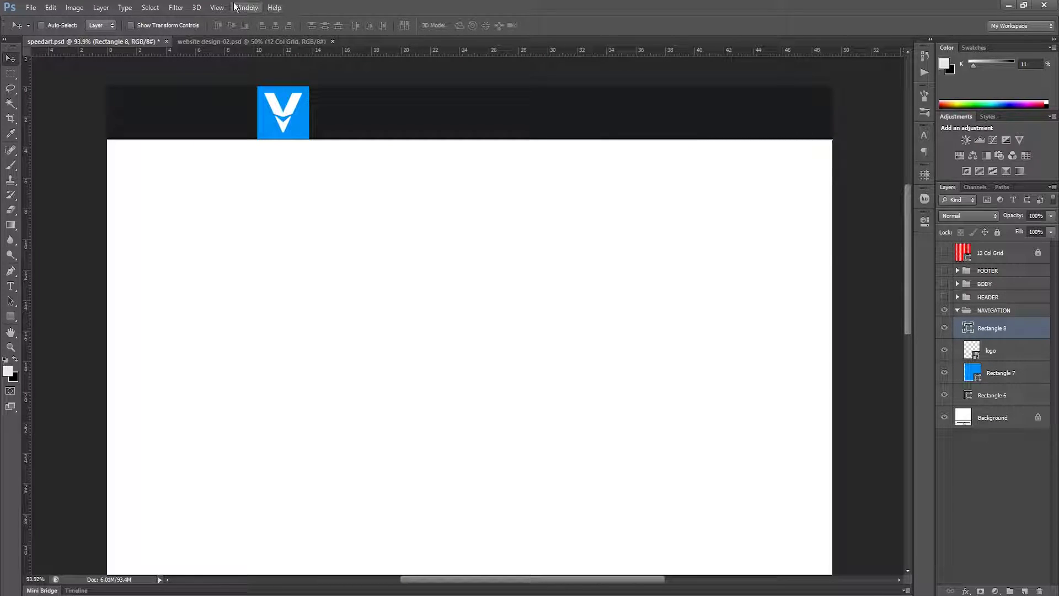
click(216, 7)
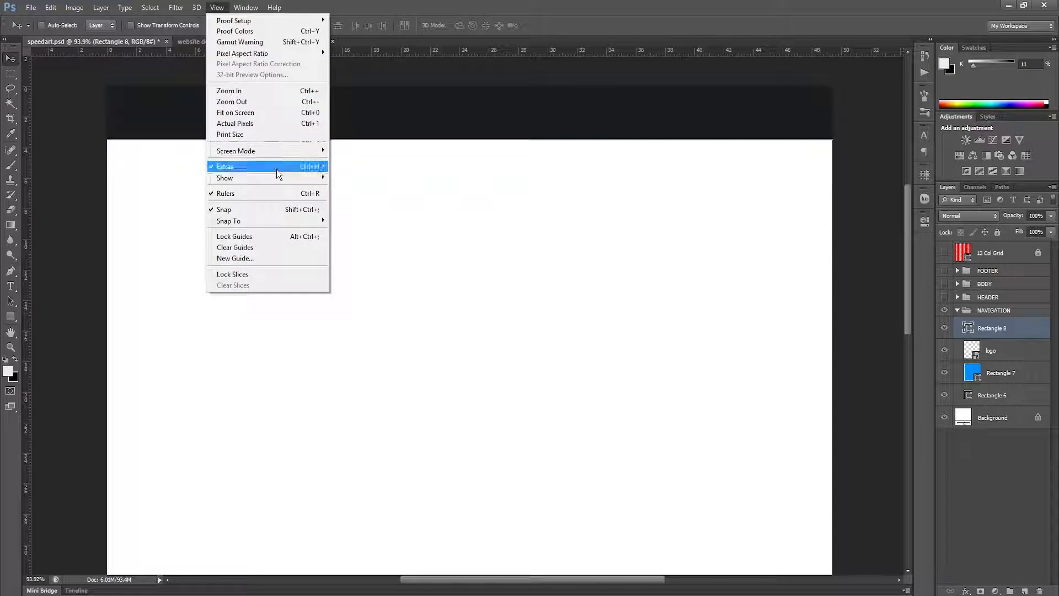
mouse_move(225, 178)
click(379, 200)
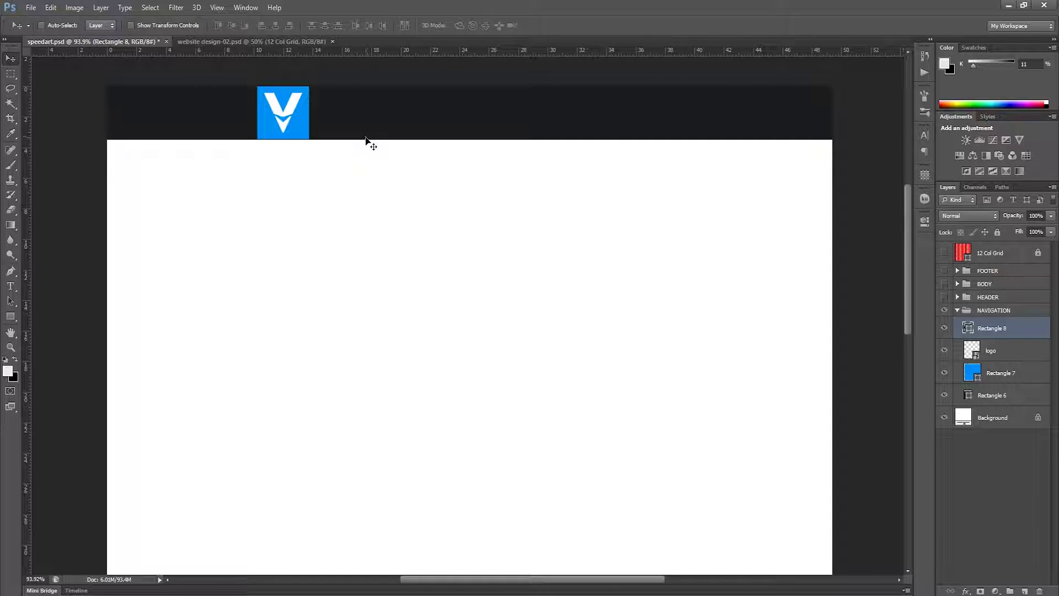
drag(366, 141, 364, 139)
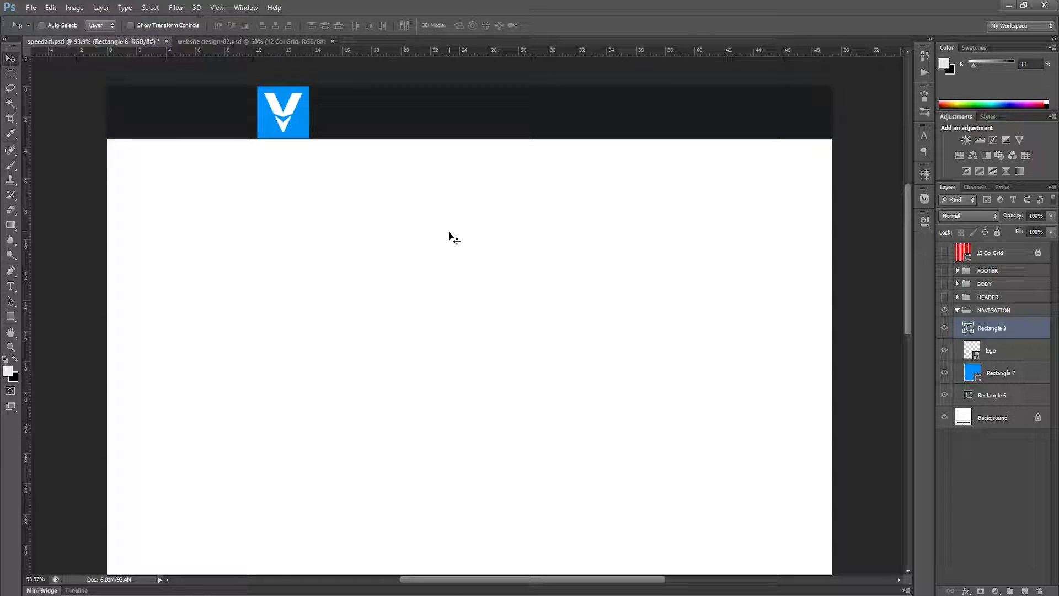
key(ctrl+s)
click(964, 455)
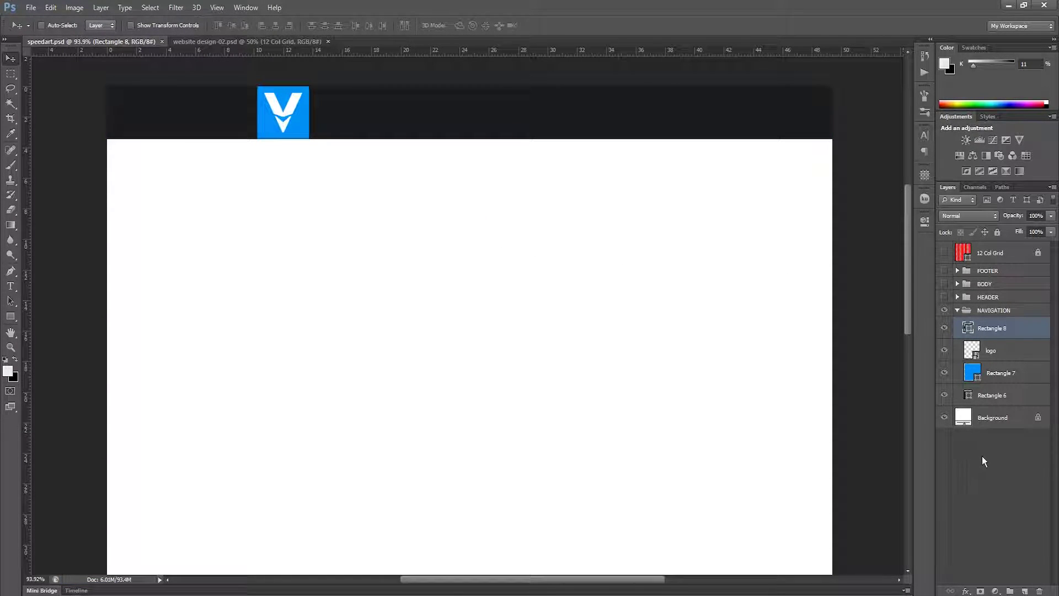
Step: With guides shown, nudge Rectangle 8 slightly to align it, then hide the guides
scroll(309, 168, up, 2)
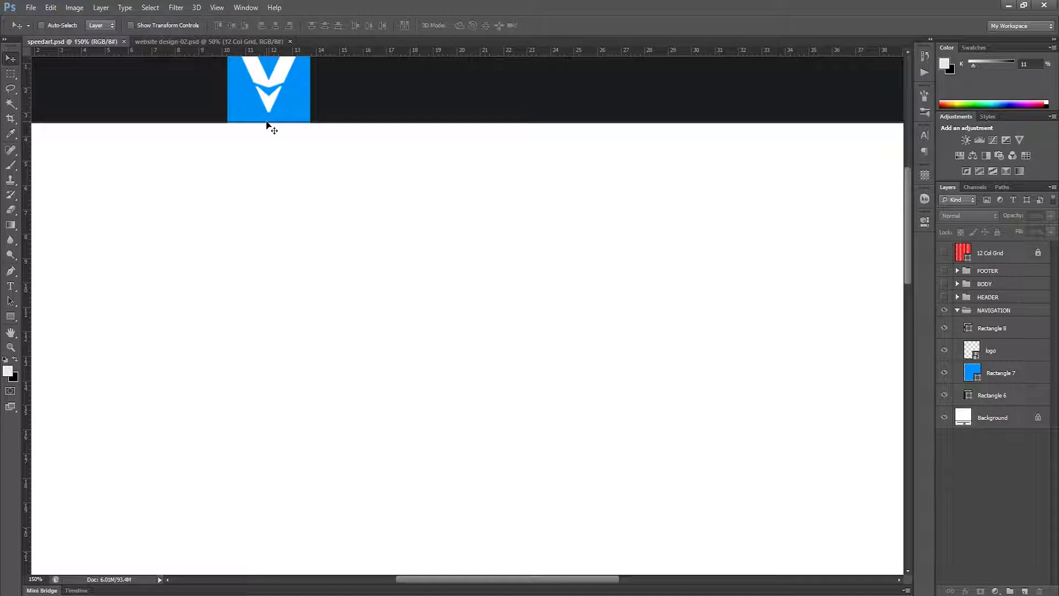
key(ctrl+semicolon)
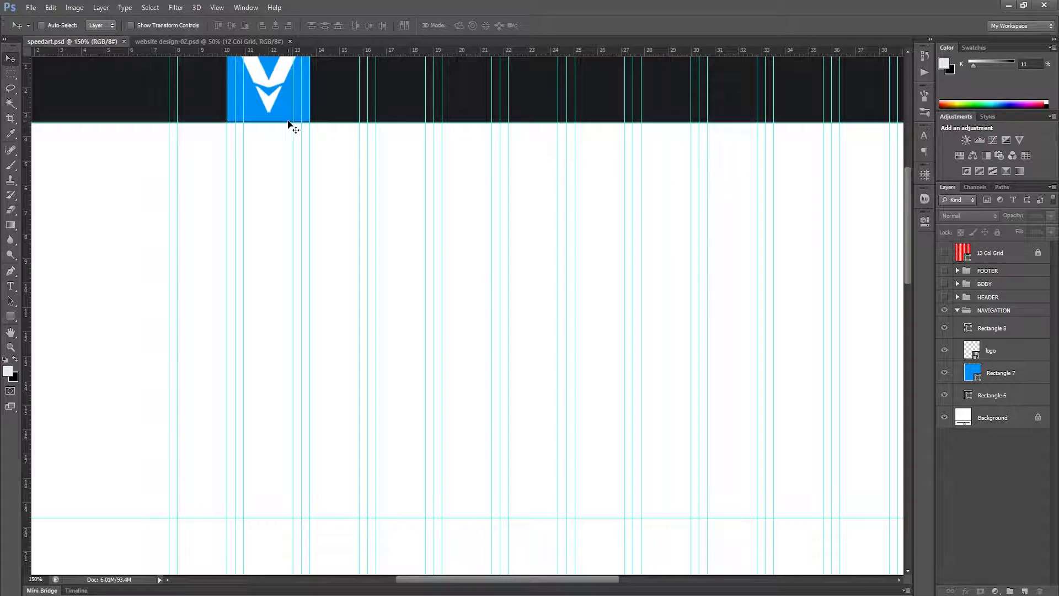
click(288, 122)
click(542, 228)
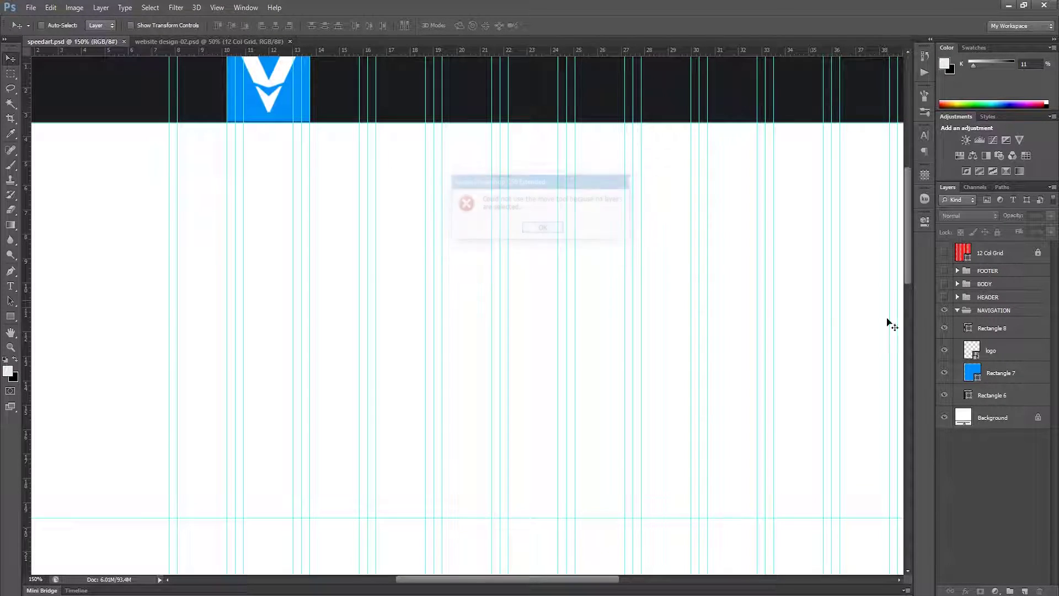
click(1018, 352)
click(1005, 330)
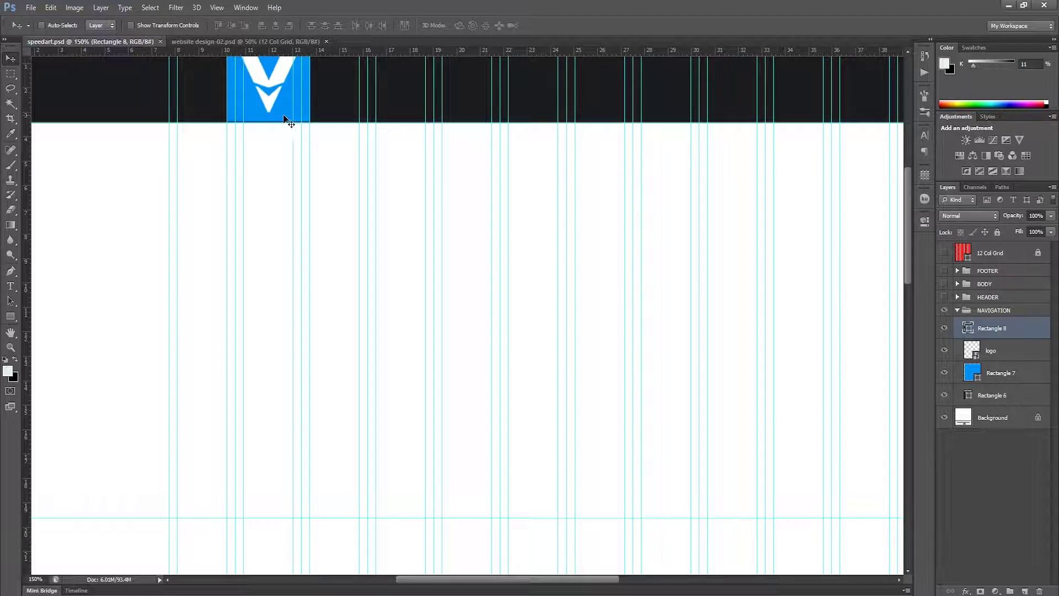
drag(263, 122, 261, 122)
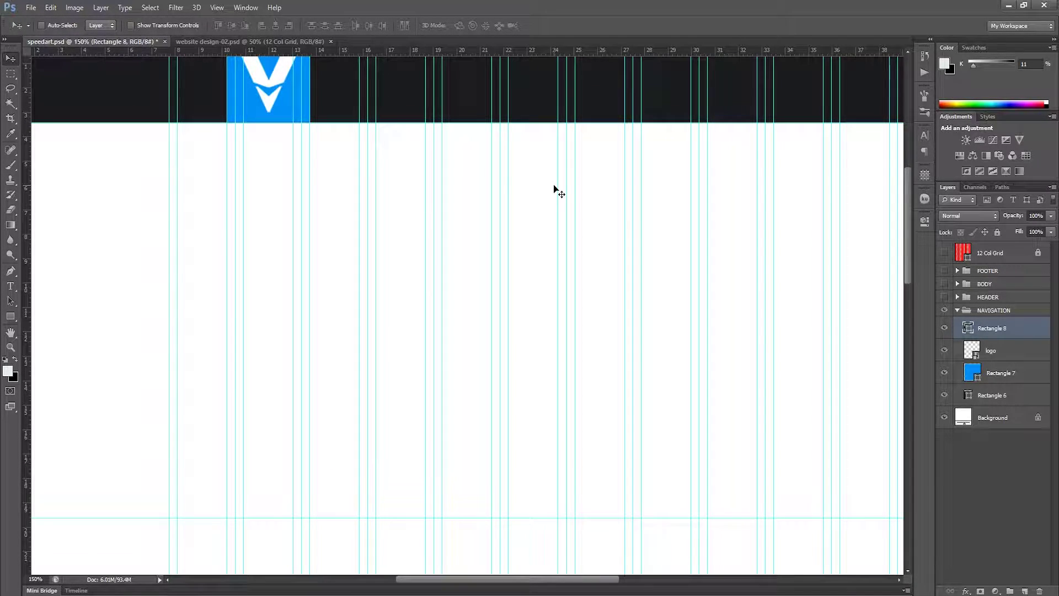
key(ctrl+semicolon)
Step: Fit the page on screen, save, and add an empty layer above the line
key(ctrl+0)
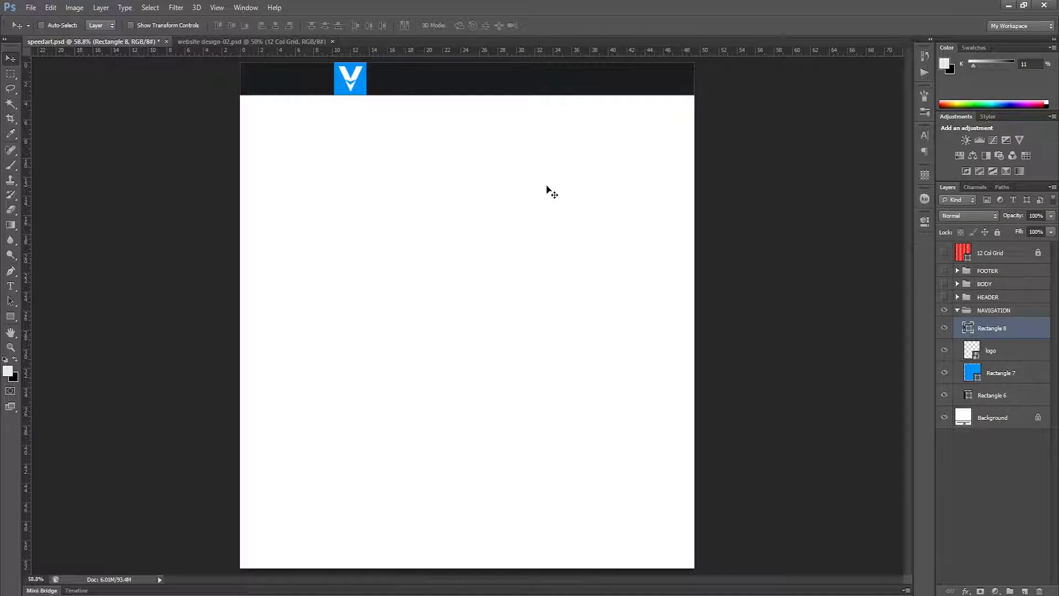
scroll(522, 192, up, 1)
drag(461, 213, 462, 220)
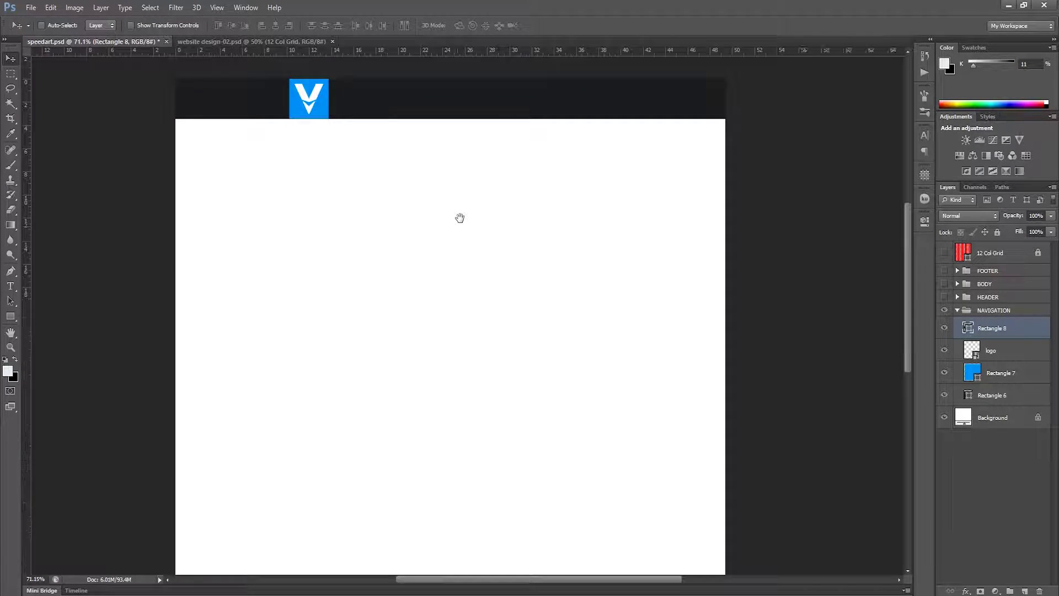
key(ctrl+s)
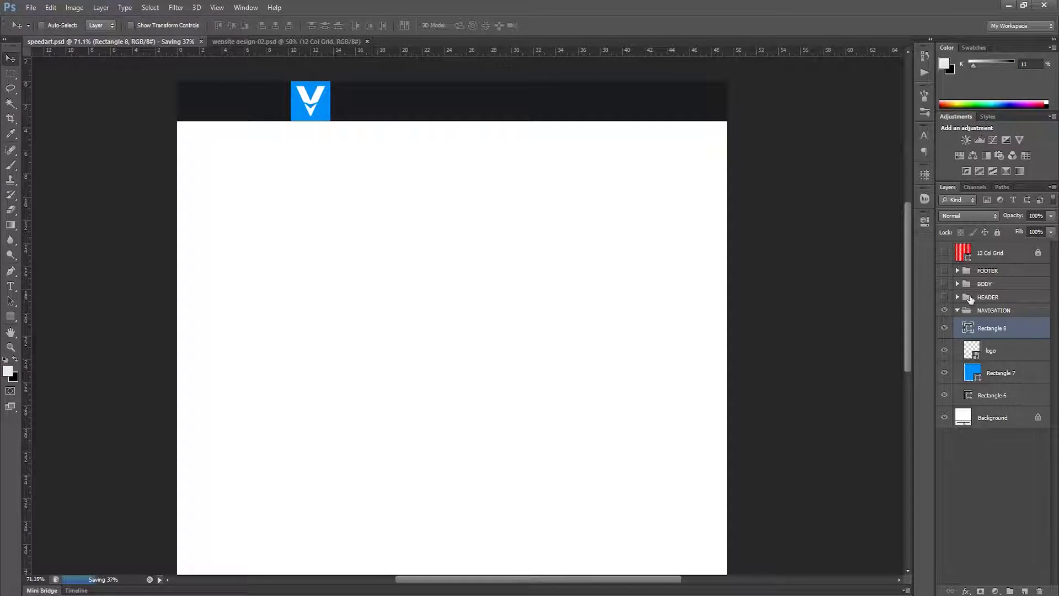
click(1026, 590)
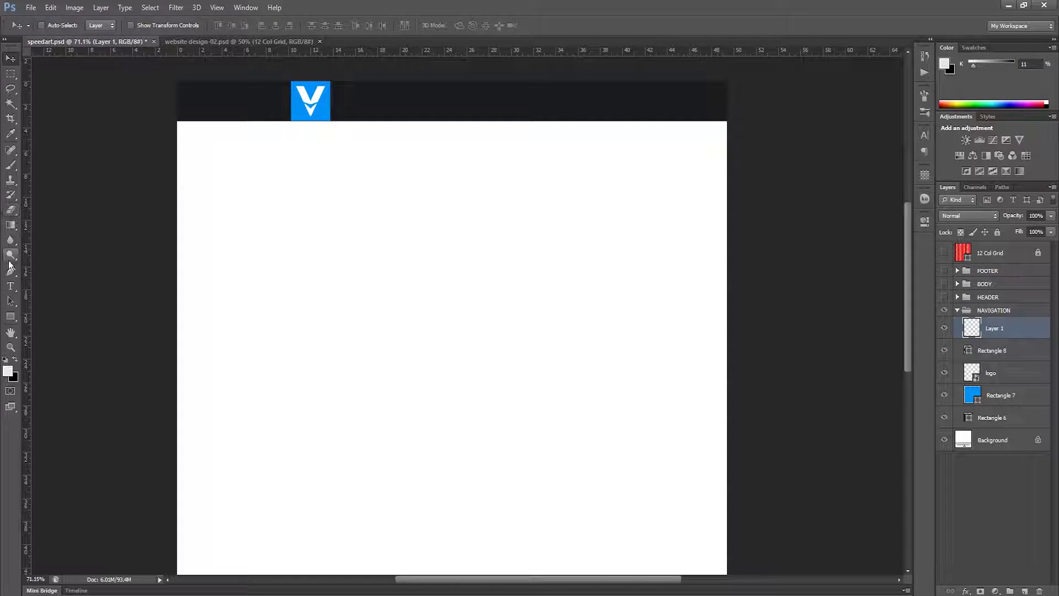
click(11, 286)
scroll(479, 145, up, 1)
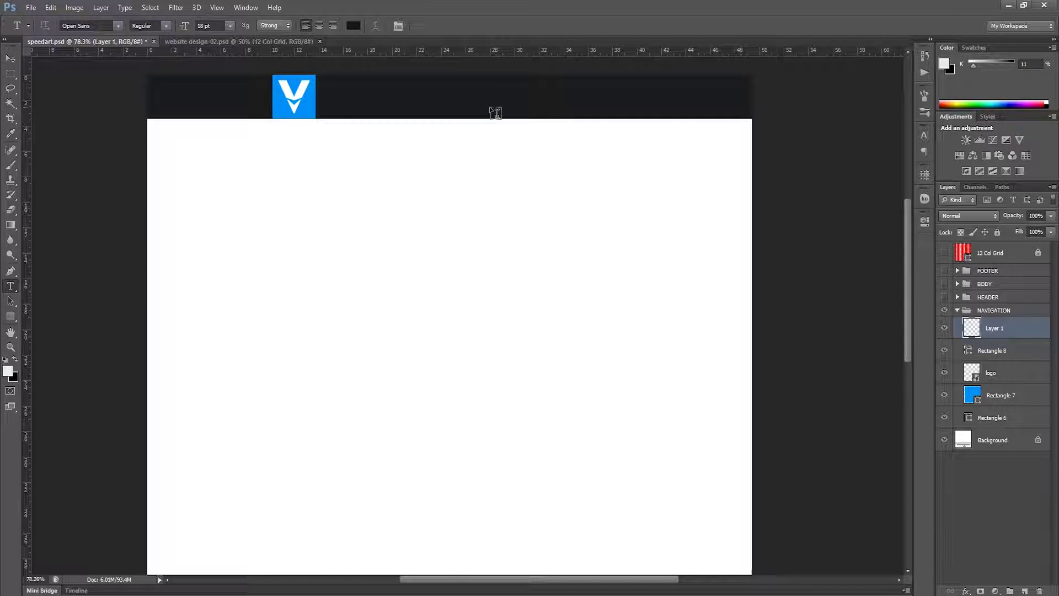
Step: Set the type font to Oswald Medium
click(93, 27)
text(o)
click(117, 26)
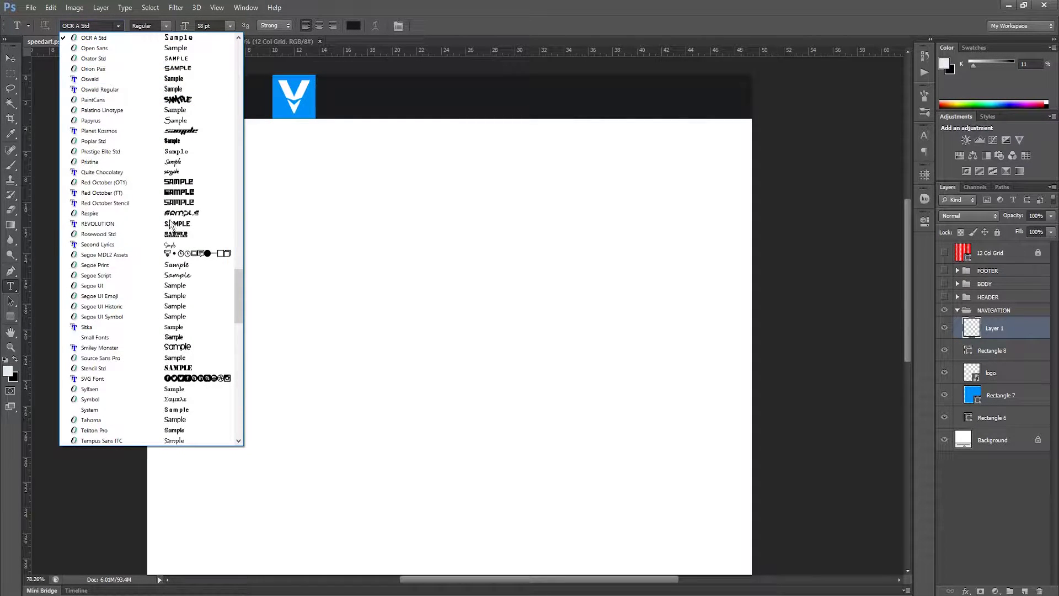
drag(239, 301, 239, 293)
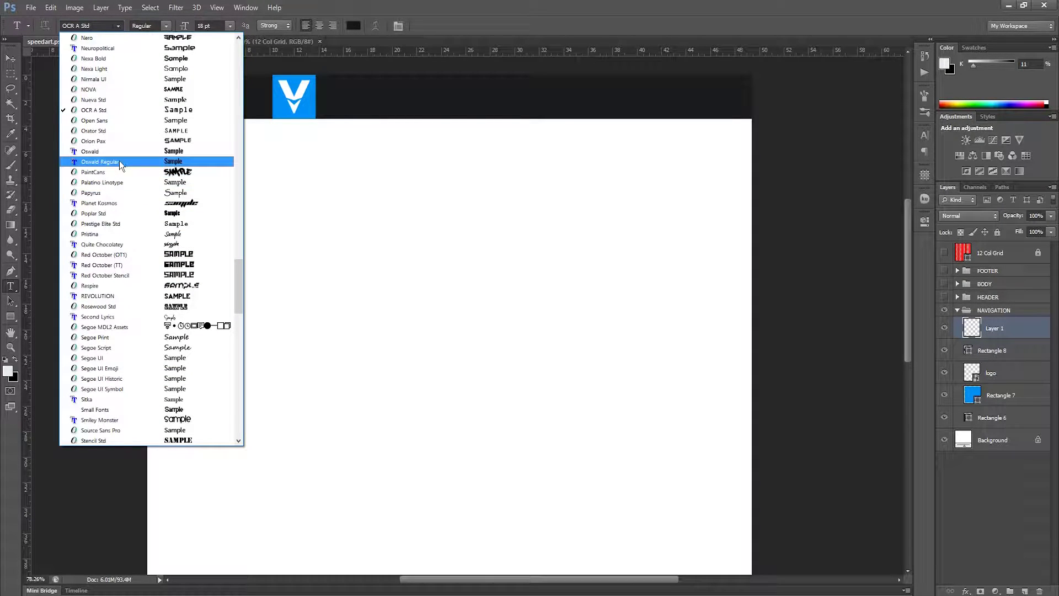
click(99, 151)
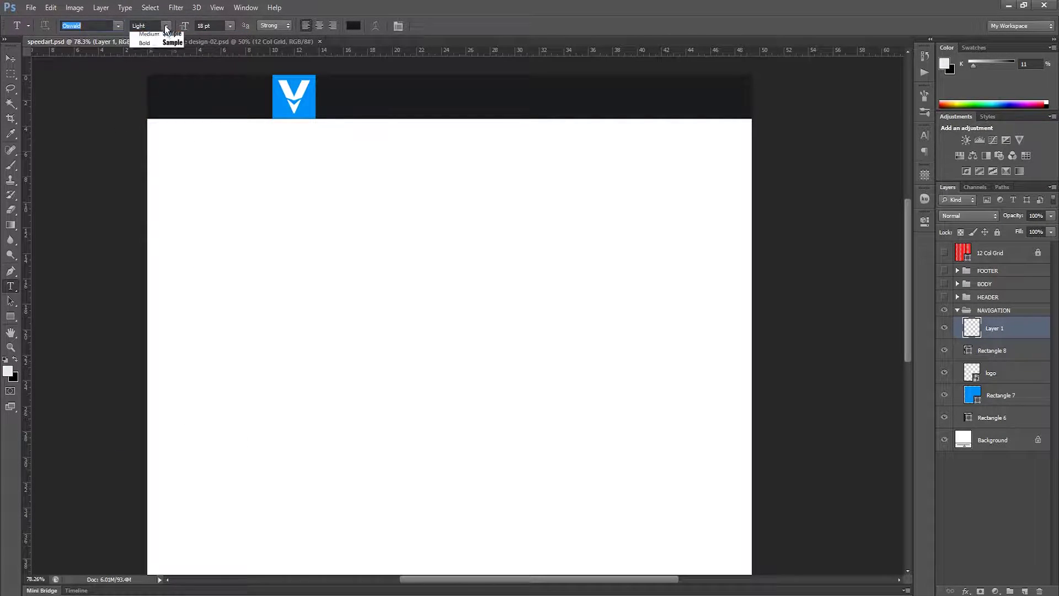
click(165, 26)
click(160, 47)
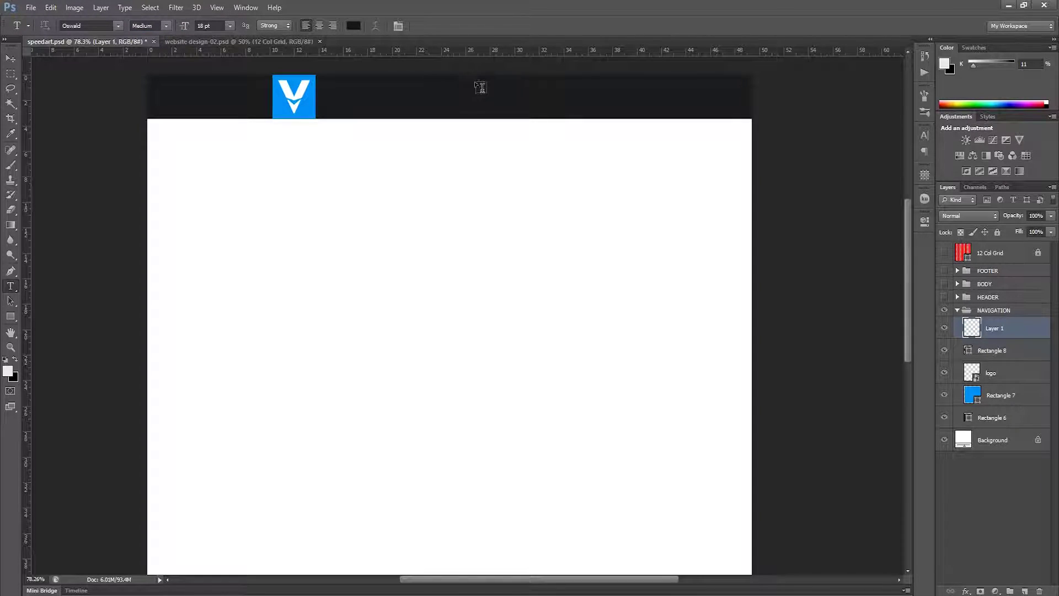
Step: Make the text colour white and place a text point in the navigation bar
click(354, 26)
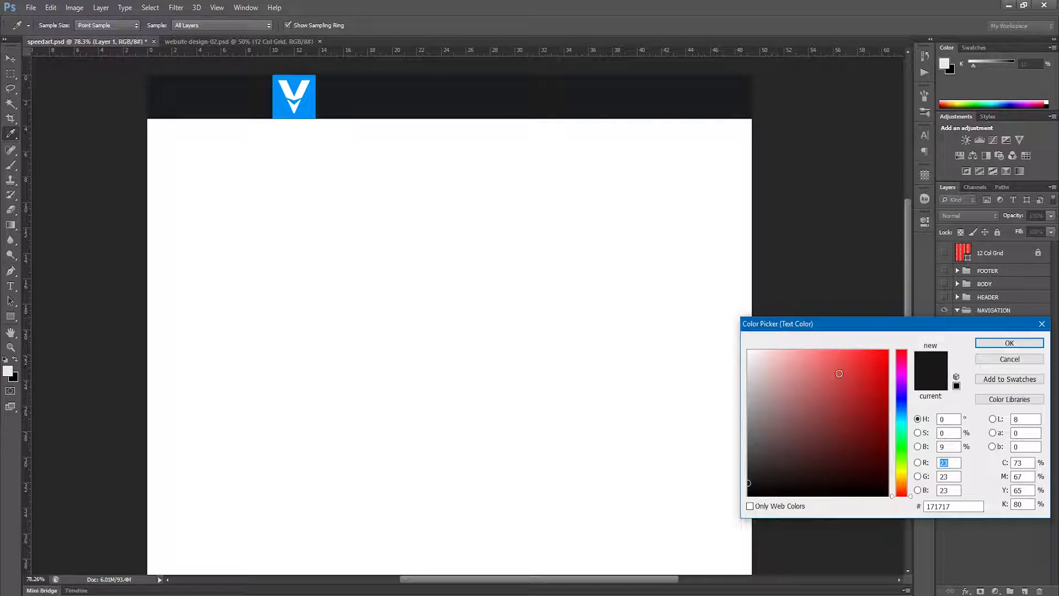
click(641, 315)
click(956, 506)
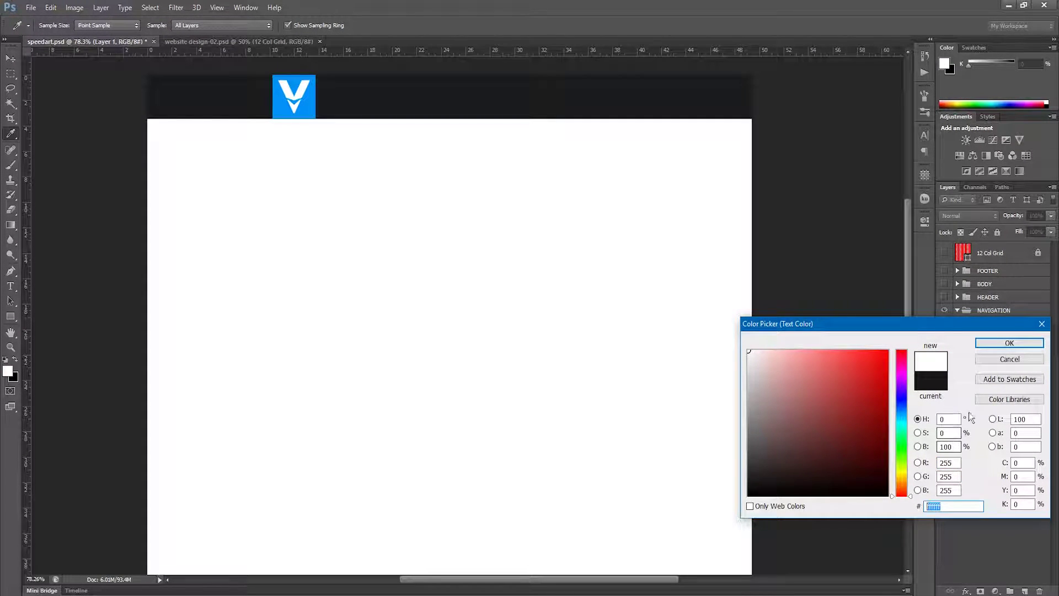
click(985, 344)
click(495, 101)
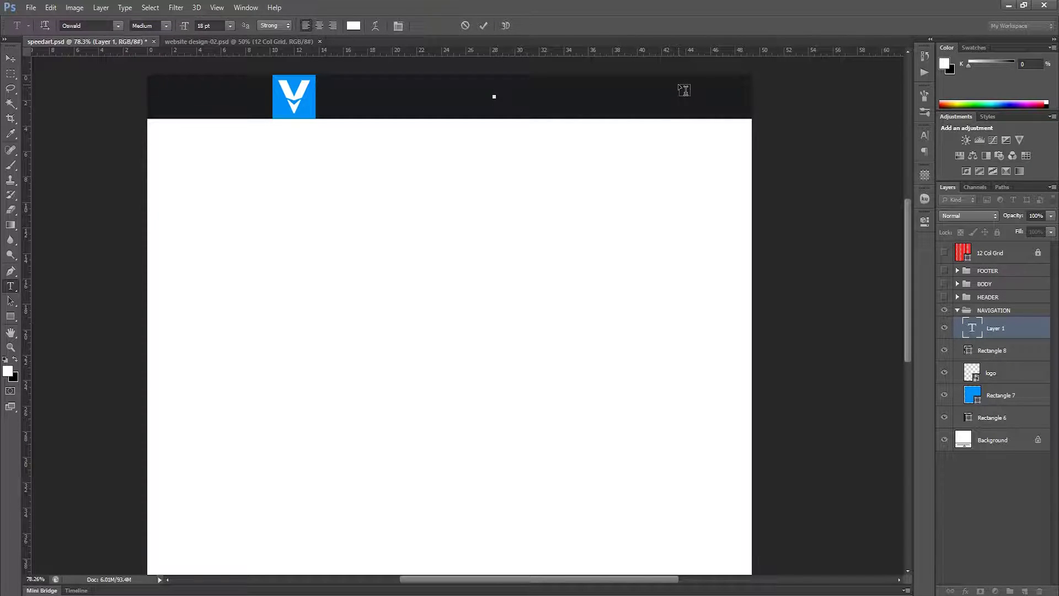
Step: Type the HOME label and align it with the column grid, leaving only its layer selected
text(HOME)
text(E)
click(483, 26)
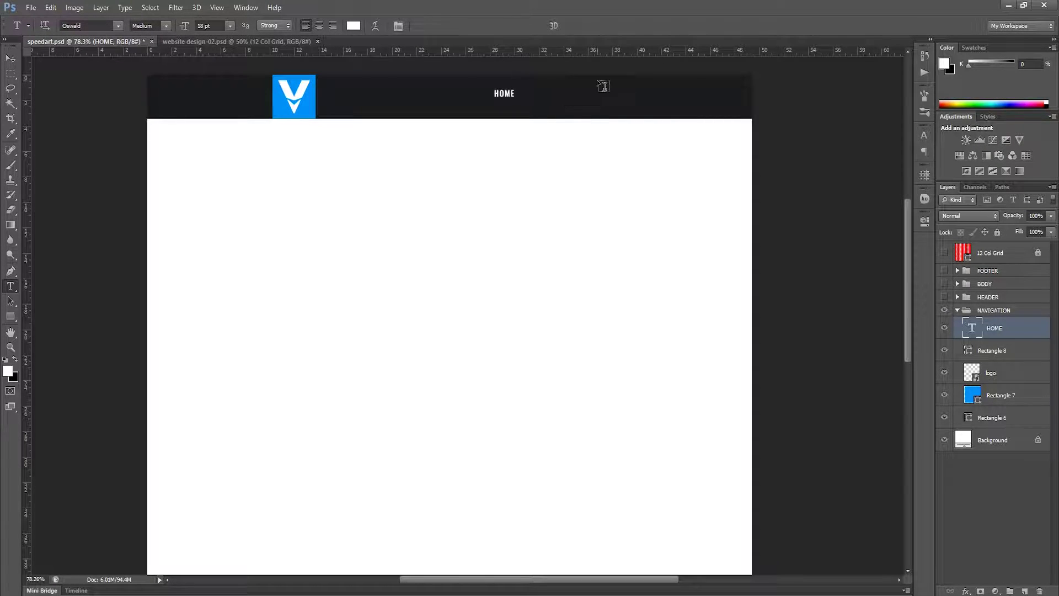
key(v)
key(ctrl+semicolon)
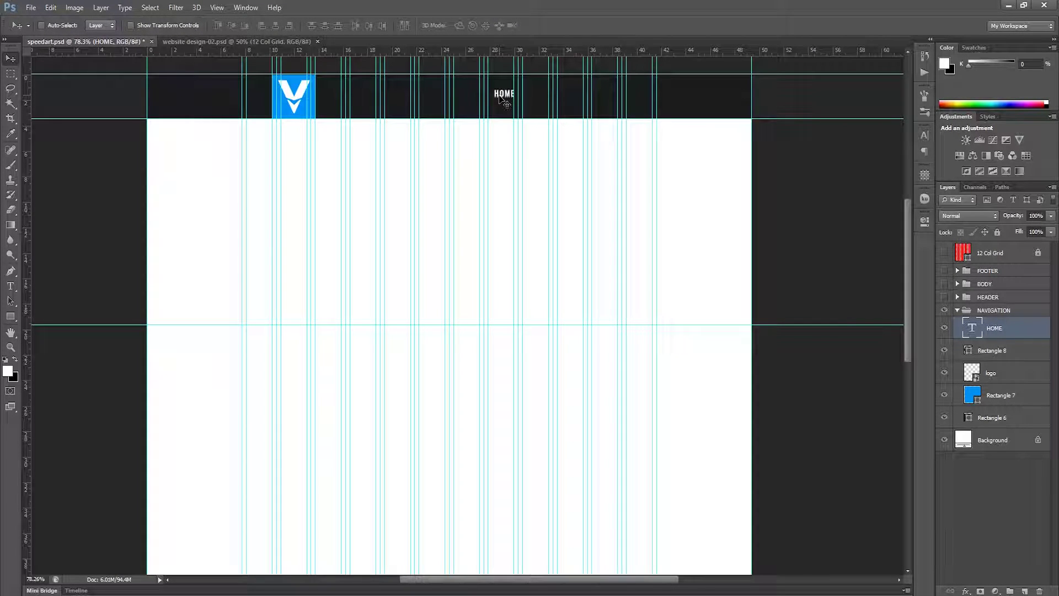
drag(503, 100, 497, 101)
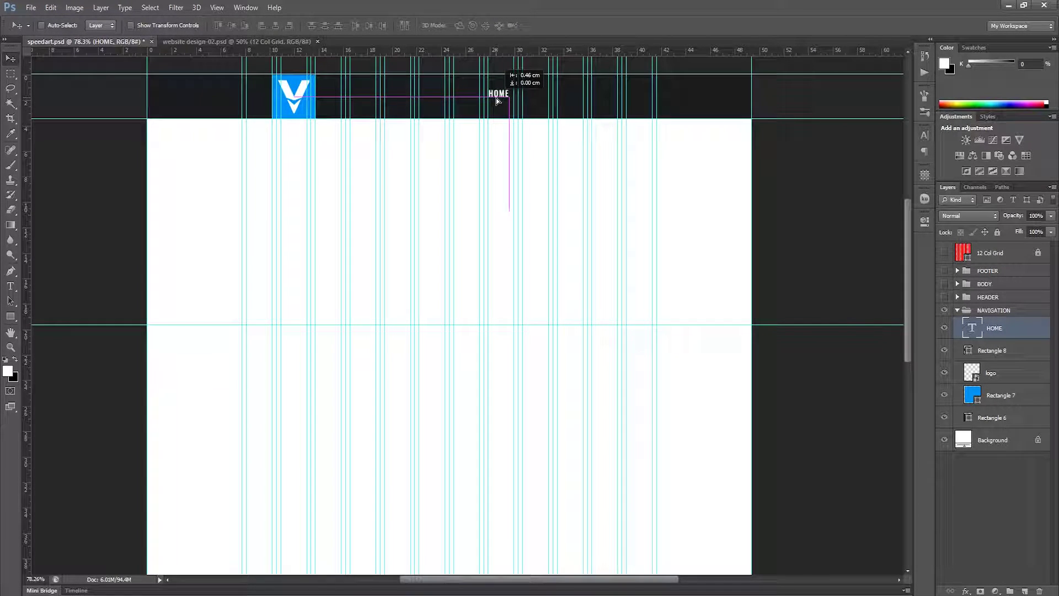
drag(496, 97, 502, 99)
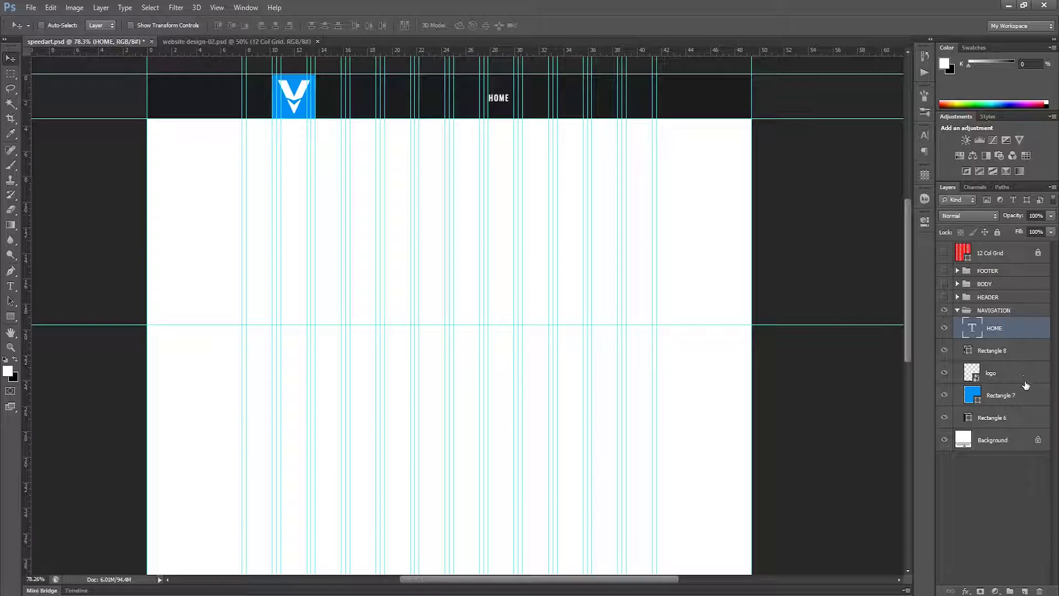
ctrl+click(1032, 419)
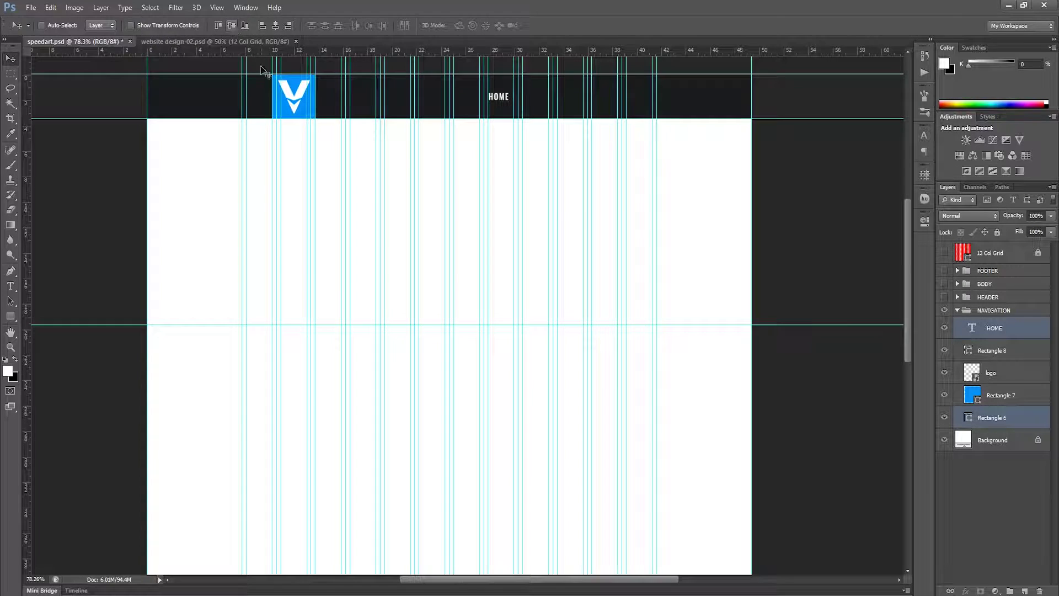
click(1021, 337)
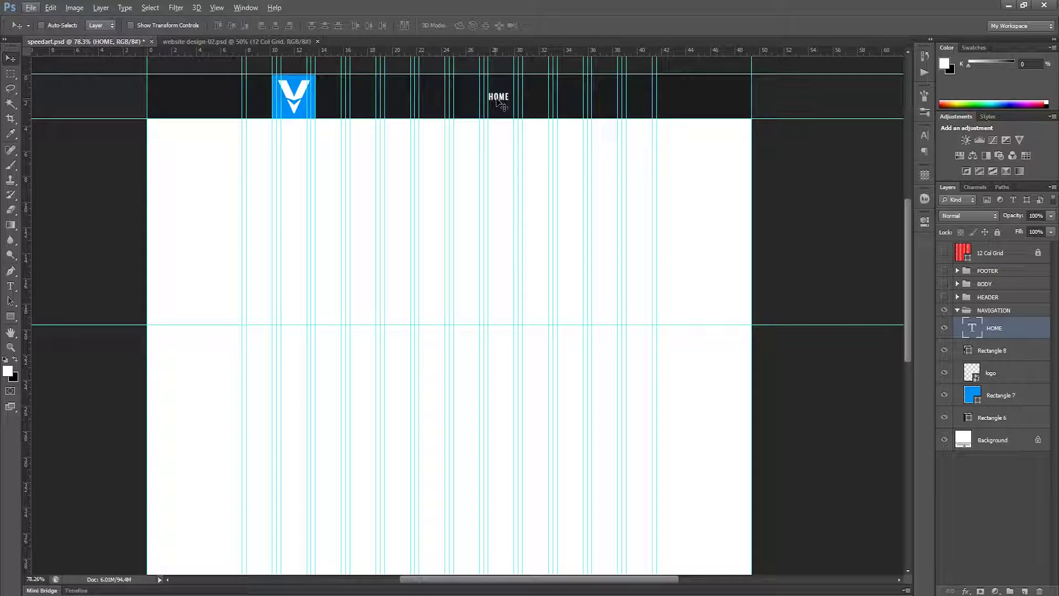
Step: Duplicate the HOME layer, place the copy just right of the original, and hide guides
right_click(1032, 328)
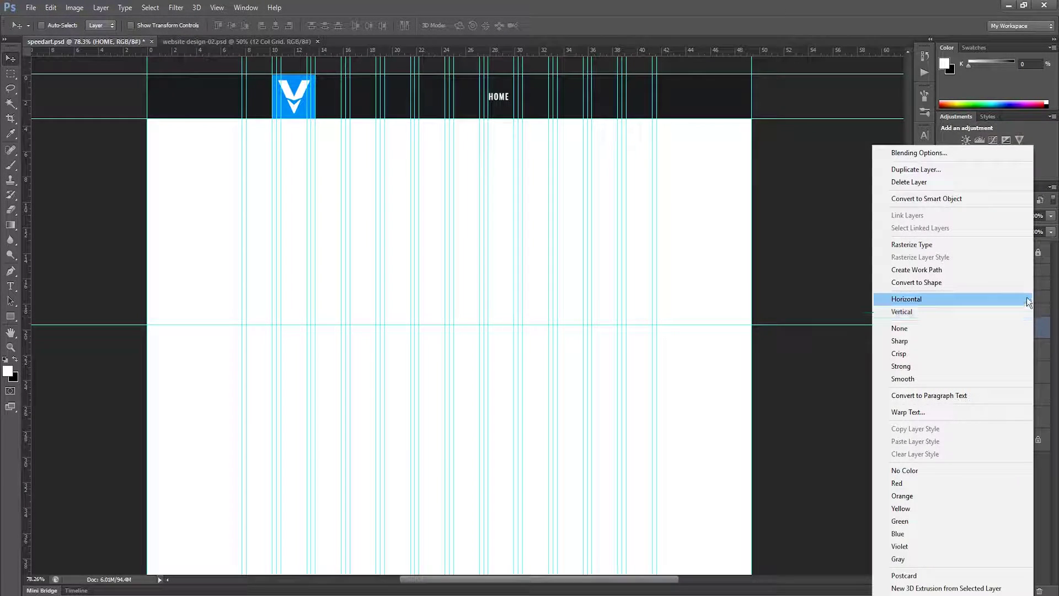
click(941, 170)
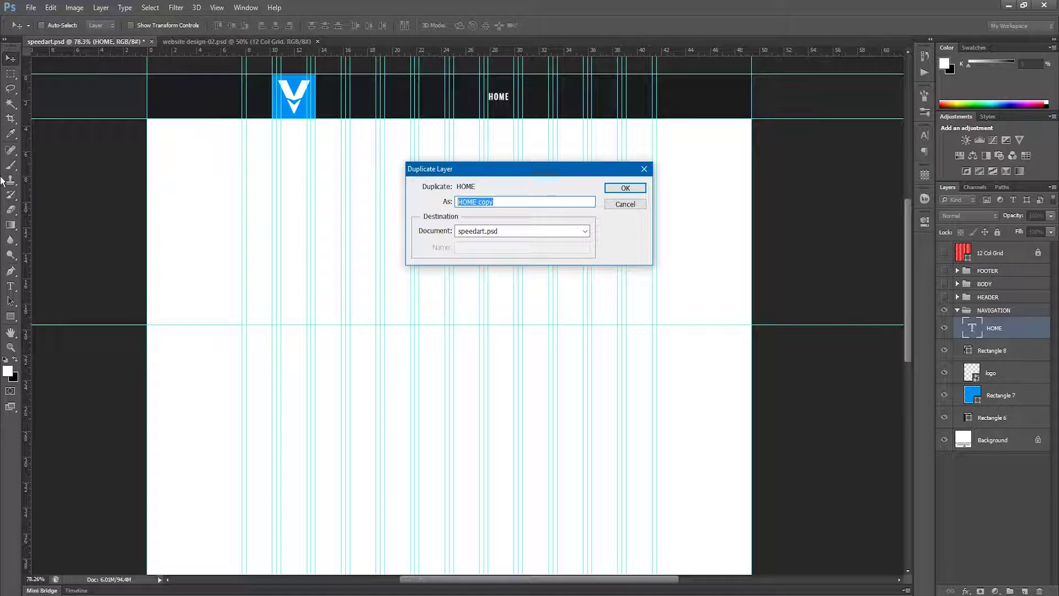
key(Return)
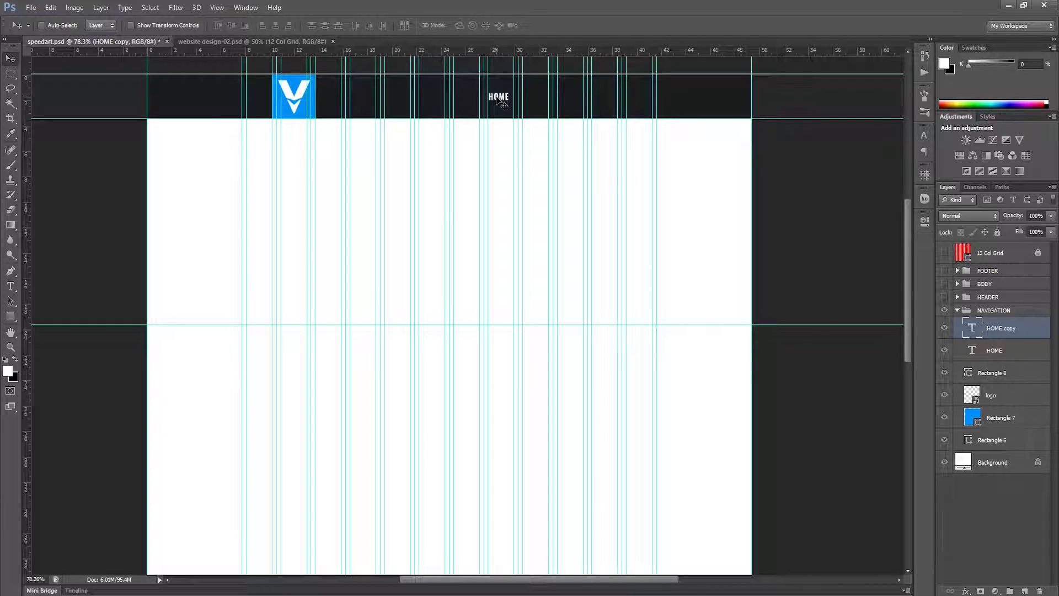
mouse_move(498, 99)
mouse_down()
mouse_move(522, 103)
mouse_move(498, 103)
mouse_up()
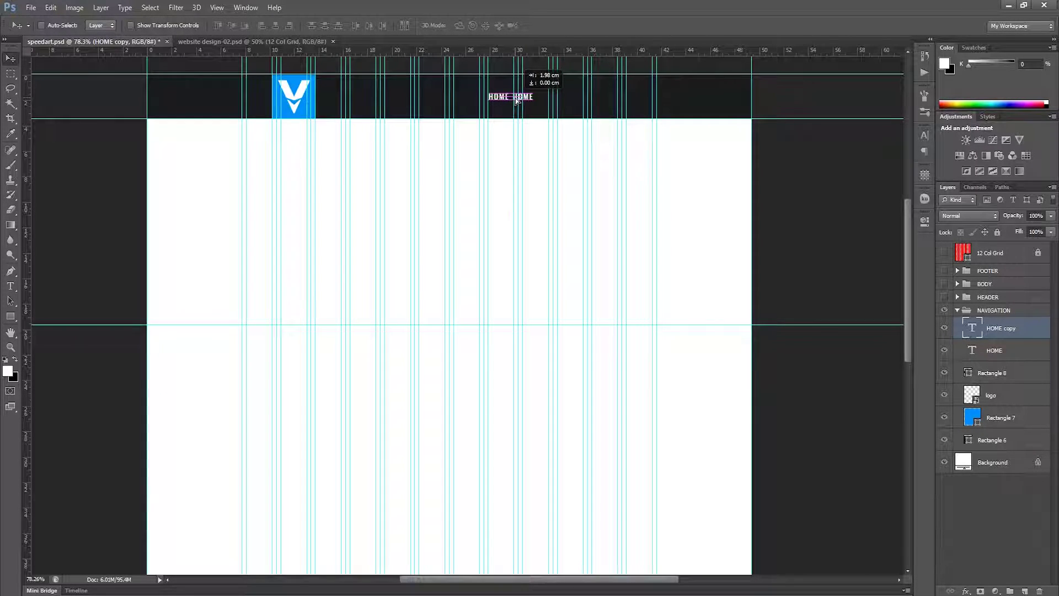
drag(495, 98, 516, 99)
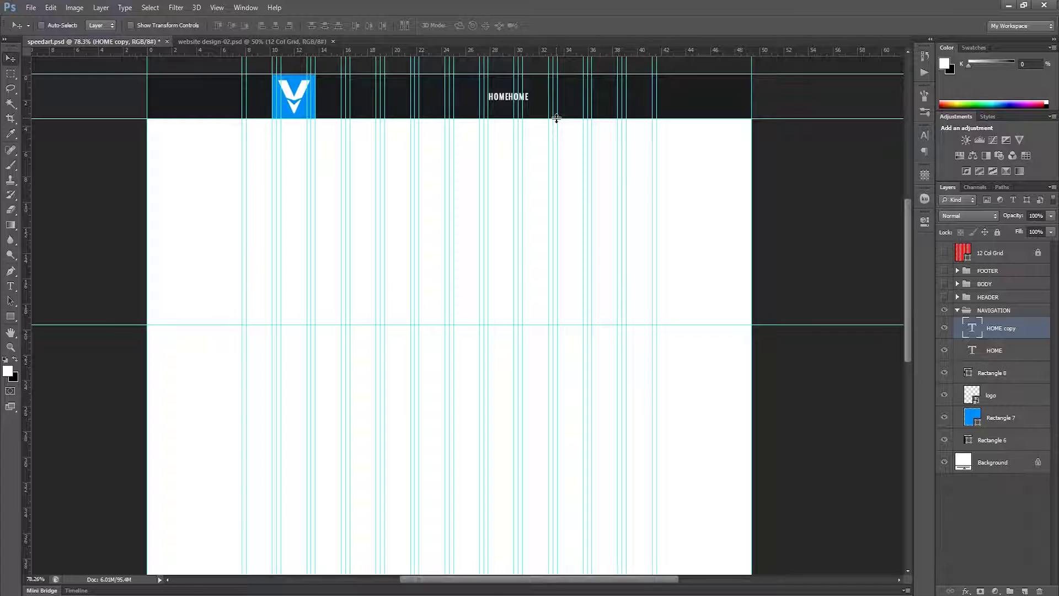
key(Right)
key(Right)
key(Right)
key(Right)
key(Right)
key(Right)
key(Right)
key(Right)
key(ctrl+h)
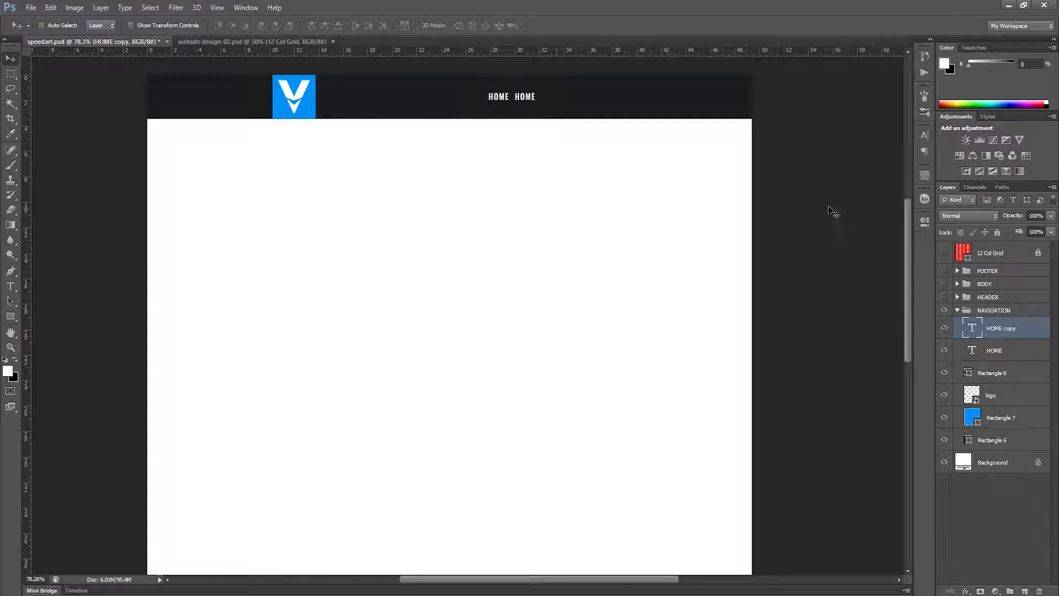
Step: Change the second label to CONTACT and place a copy to its right
double_click(976, 331)
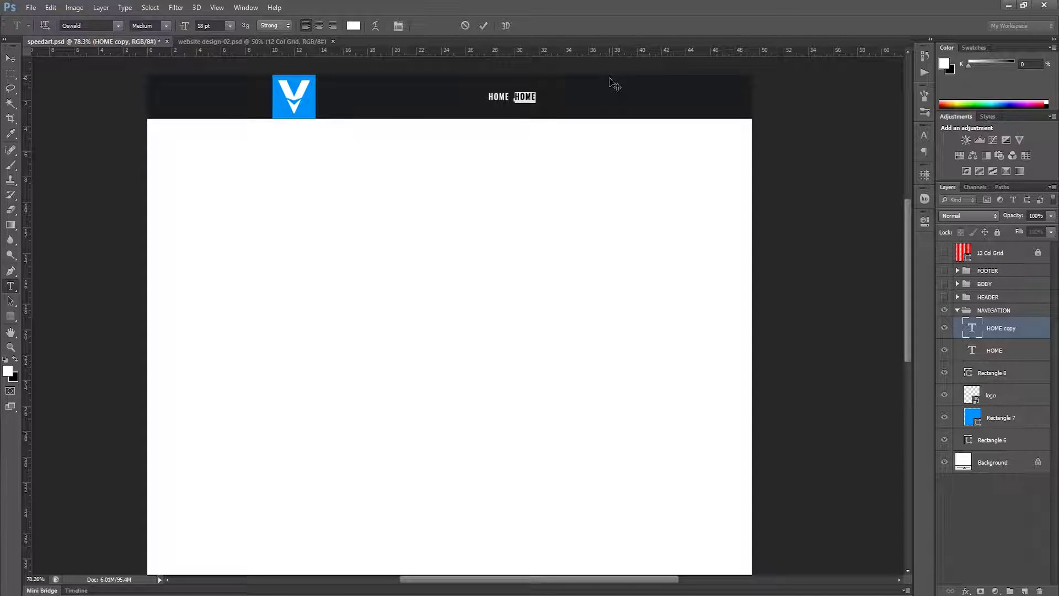
text(CON)
click(484, 25)
key(v)
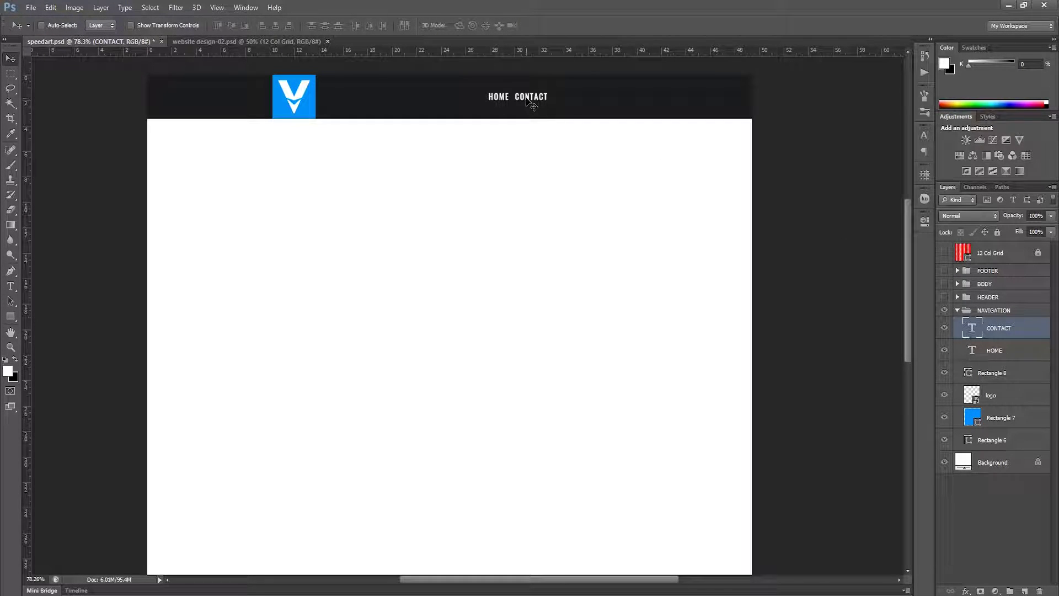
drag(529, 101, 557, 103)
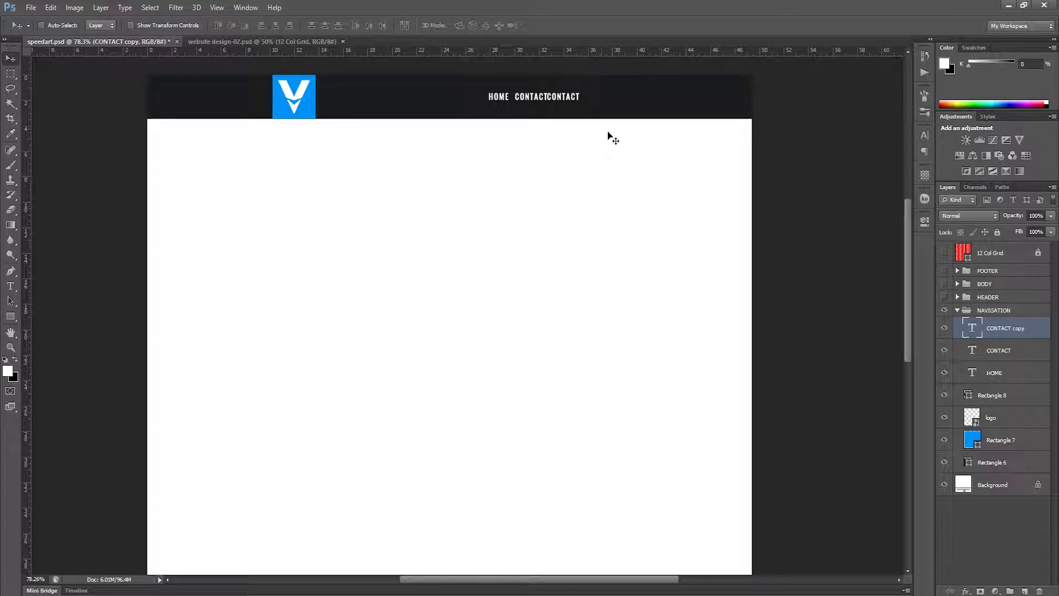
key(Right)
key(Right)
key(Right)
key(Right)
Step: Change the third label to BLOG and place a copy to its right
double_click(977, 326)
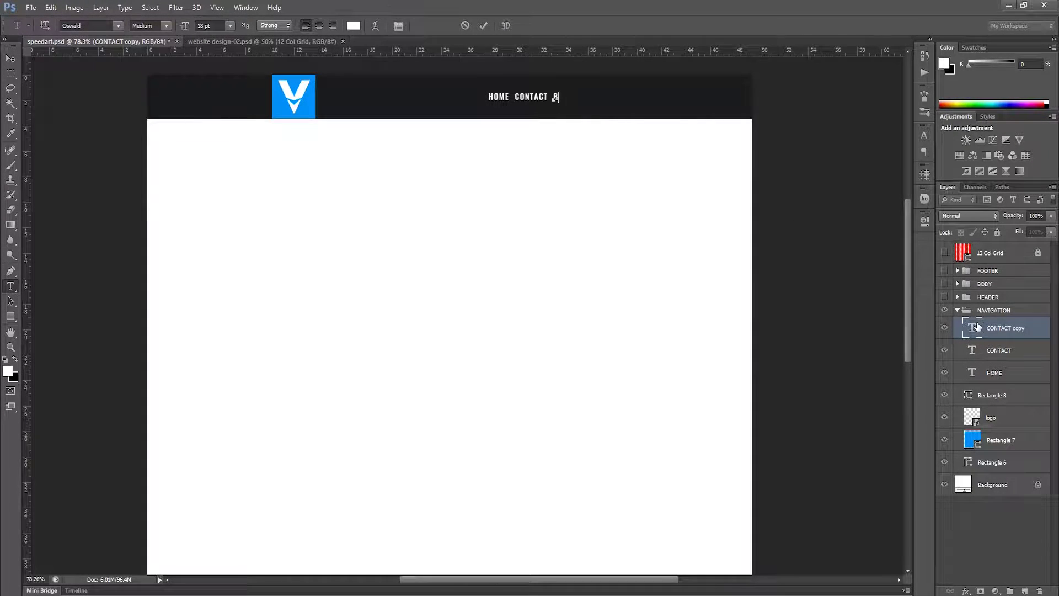
click(483, 25)
key(v)
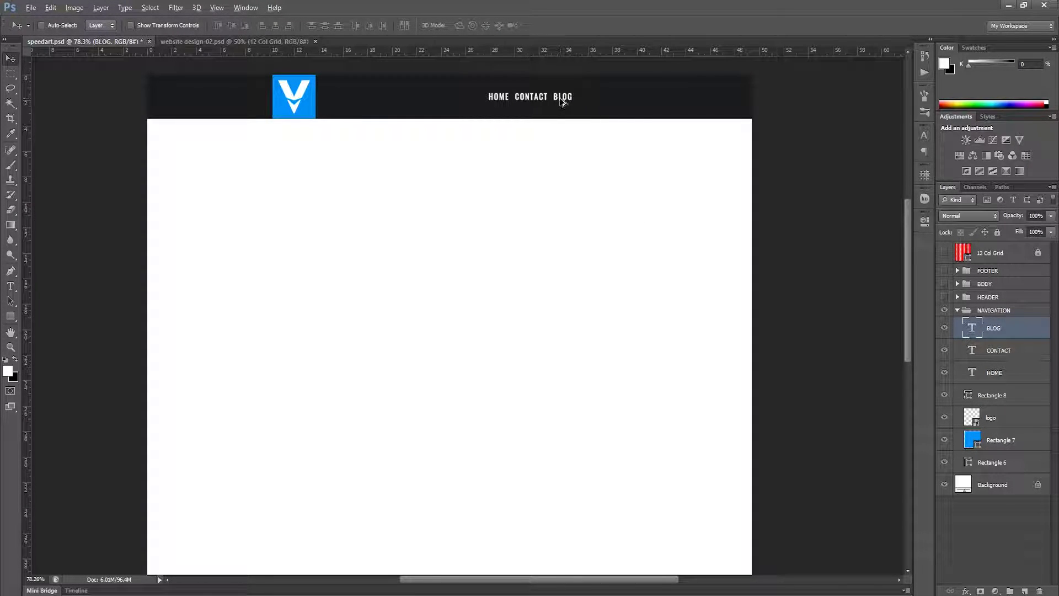
drag(561, 98, 579, 96)
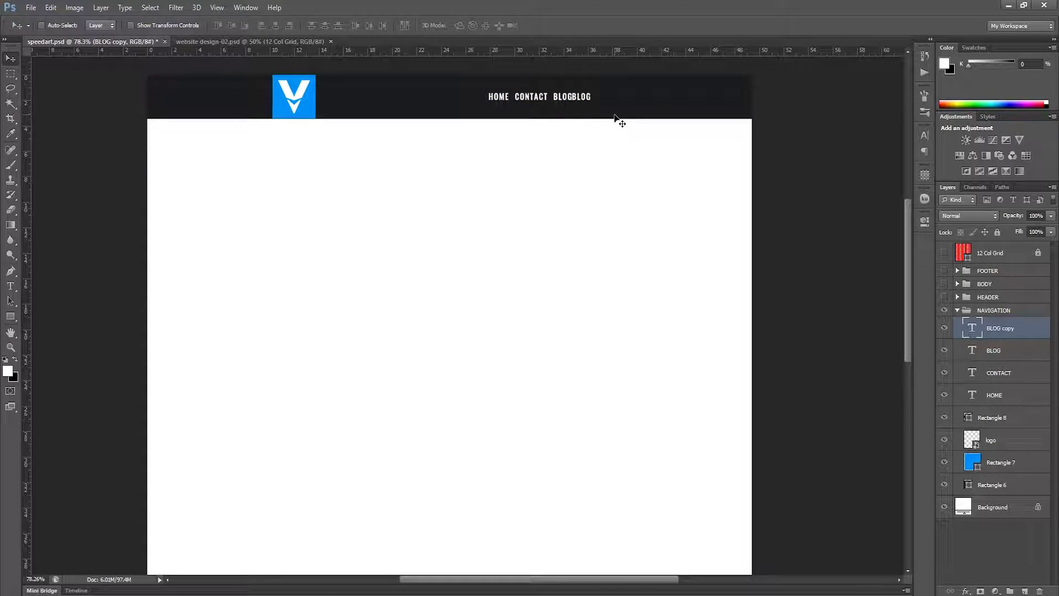
key(Right)
key(Right)
key(Right)
key(Right)
key(Right)
key(Right)
key(Right)
key(Right)
key(Right)
key(Right)
key(Right)
key(Right)
Step: Change the fourth label to PORTOLIO
double_click(980, 332)
text(PORT)
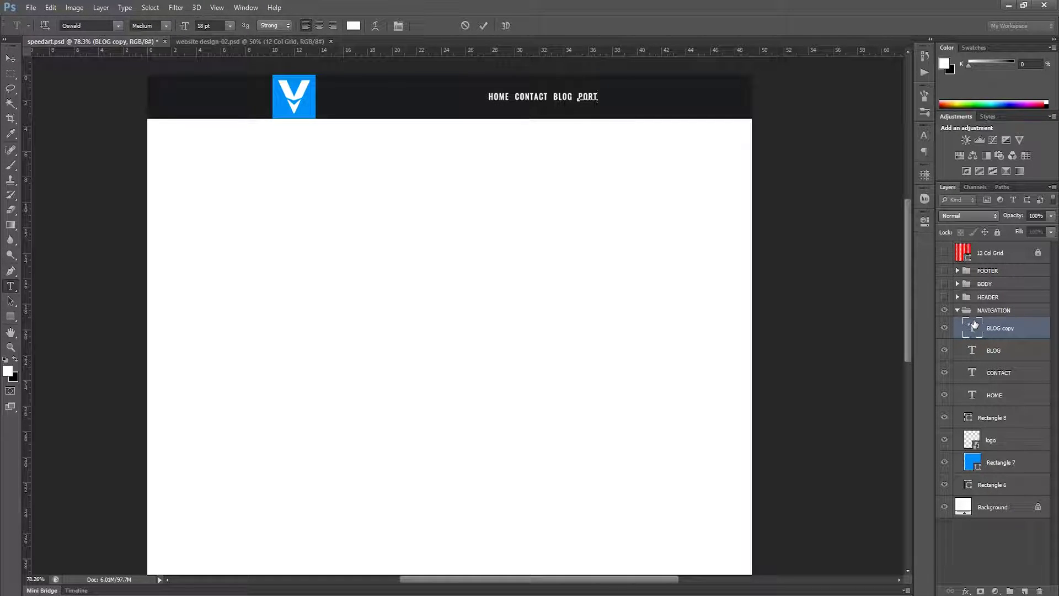
text(F)
text(OLIO)
click(483, 26)
key(v)
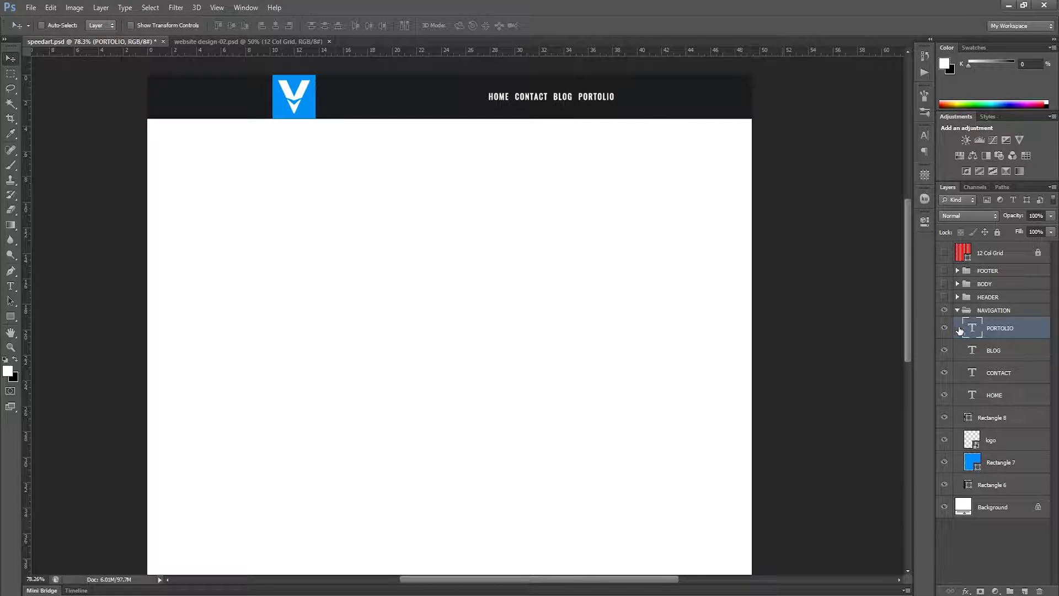
Step: Save the document and add an empty layer above the PORTOLIO layer
key(ctrl+s)
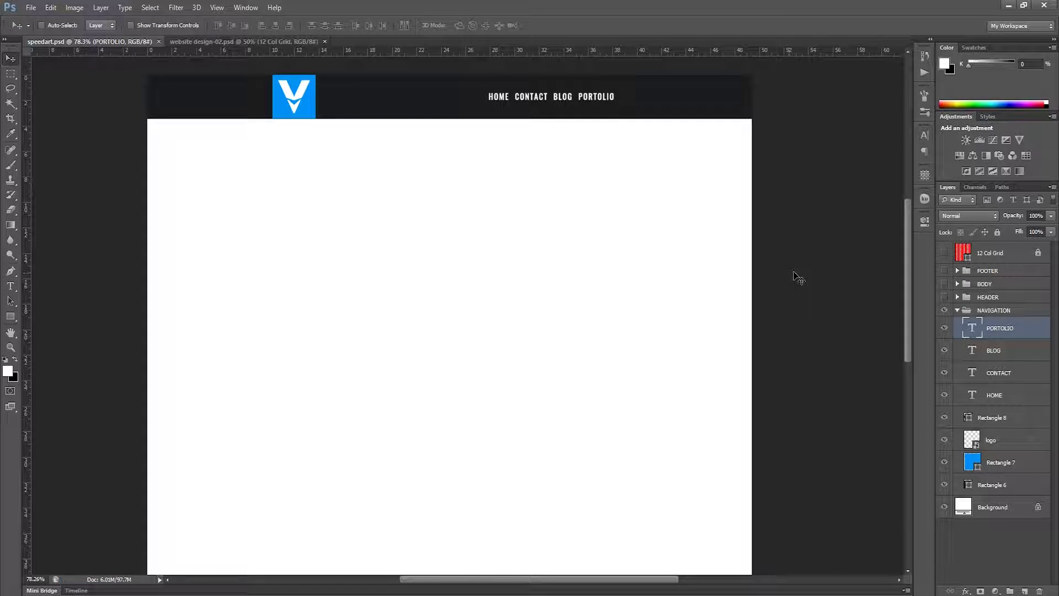
shift+click(1007, 396)
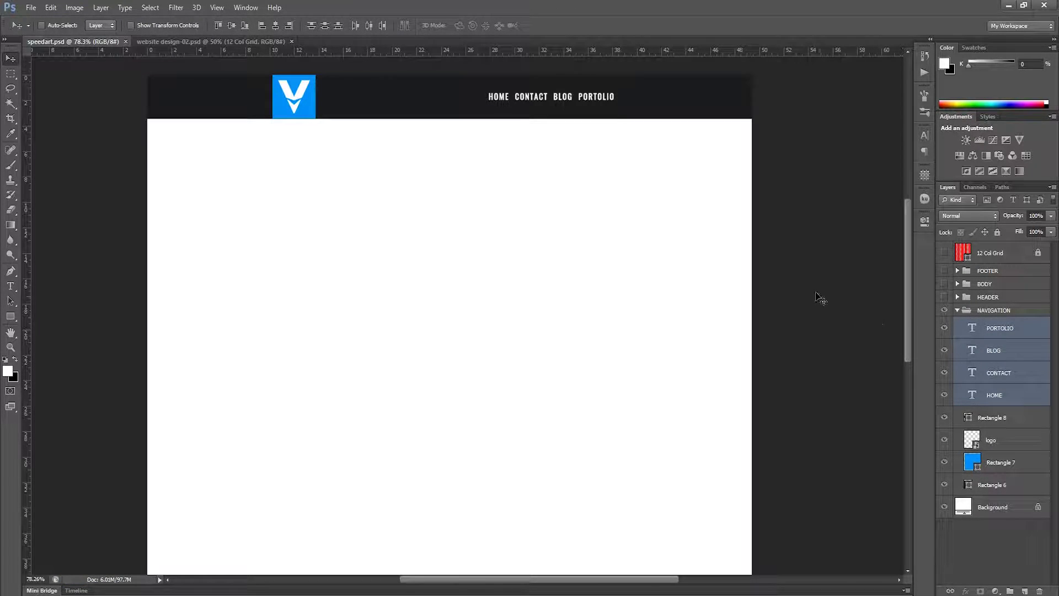
key(ctrl+semicolon)
key(ctrl+semicolon)
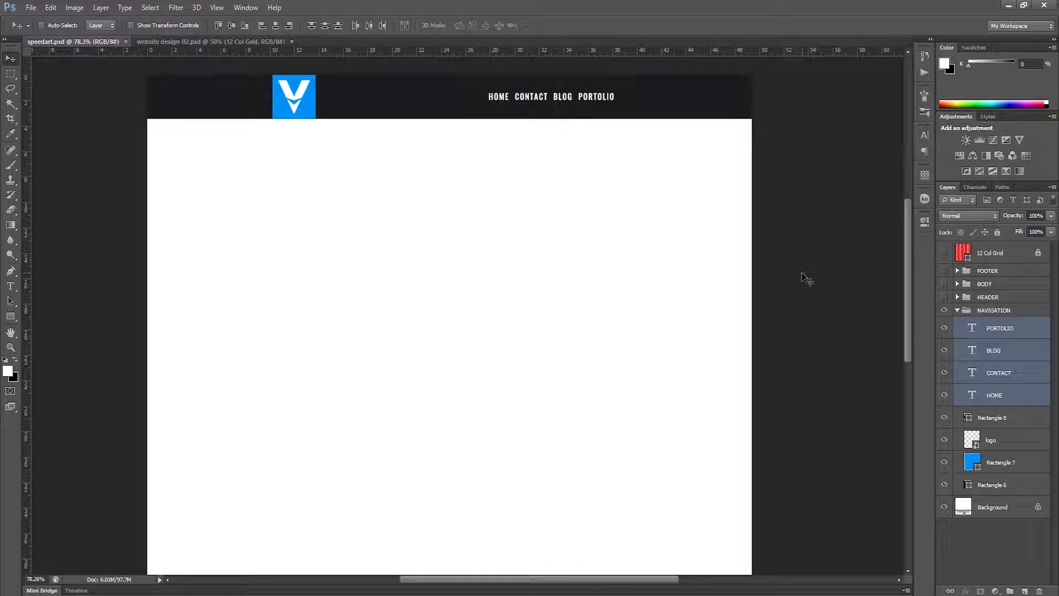
click(1015, 329)
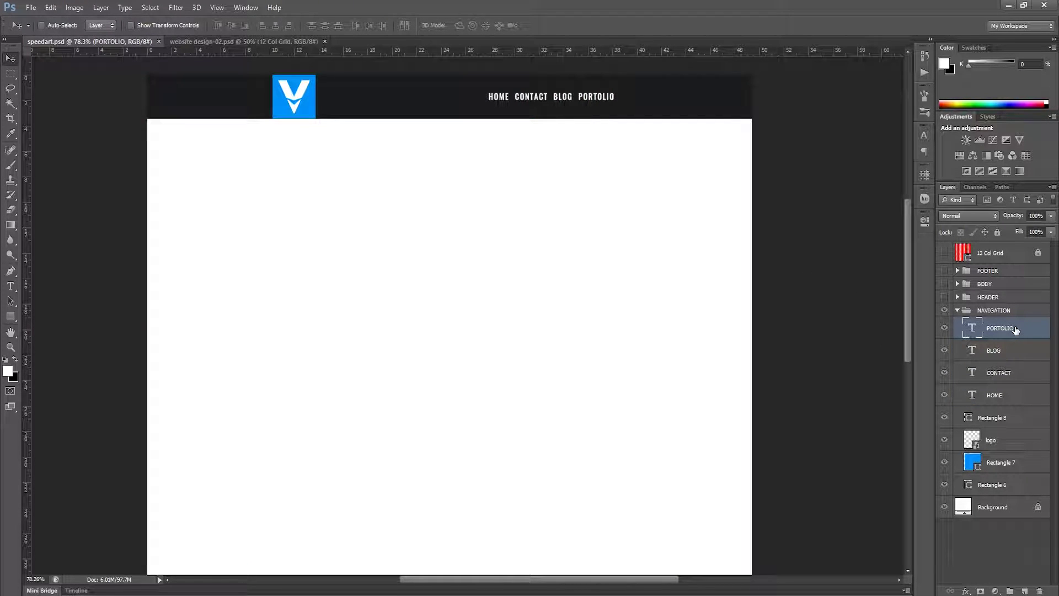
click(1025, 590)
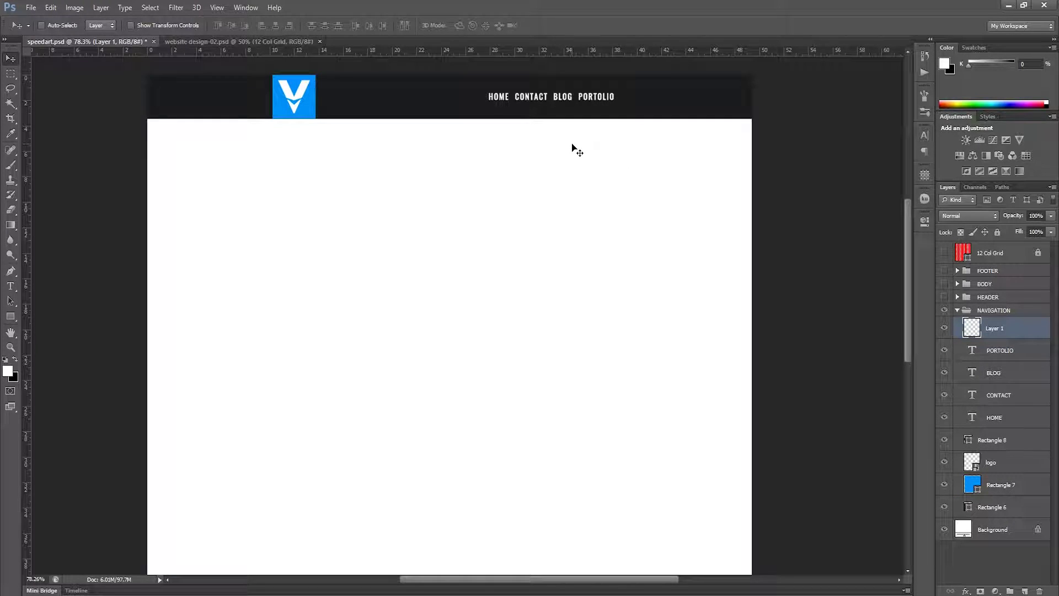
Step: Set the Rectangle tool fill to blue 0090F5
drag(11, 316, 67, 319)
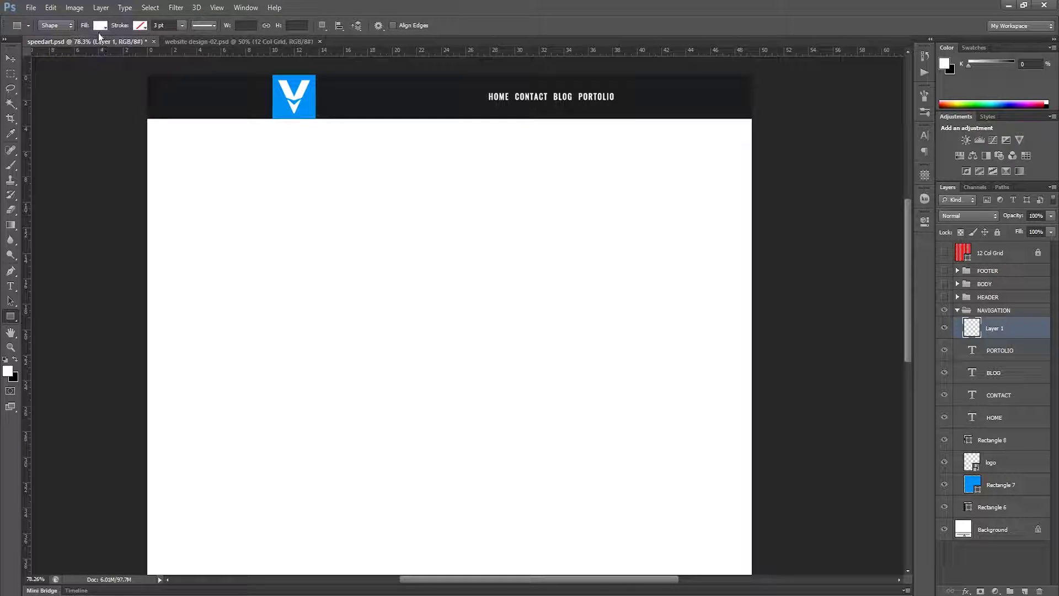
click(101, 25)
click(152, 49)
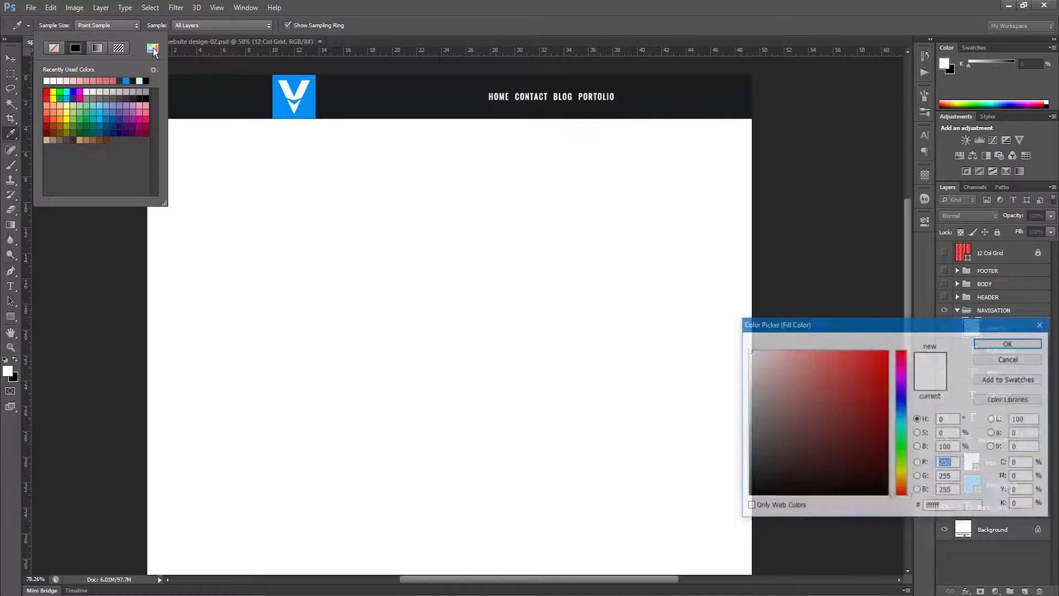
click(958, 505)
double_click(959, 505)
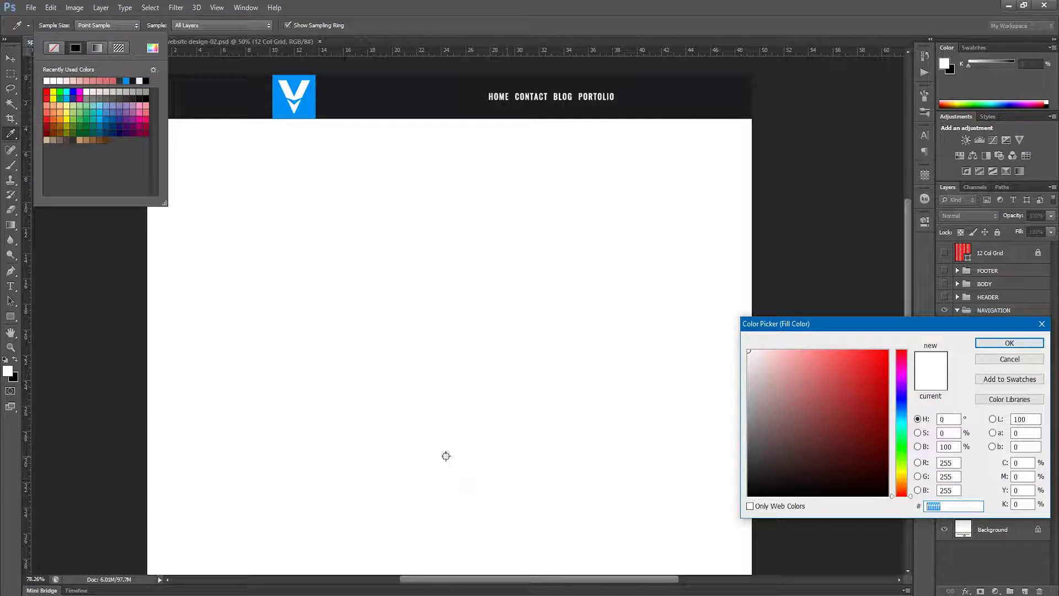
text(009)
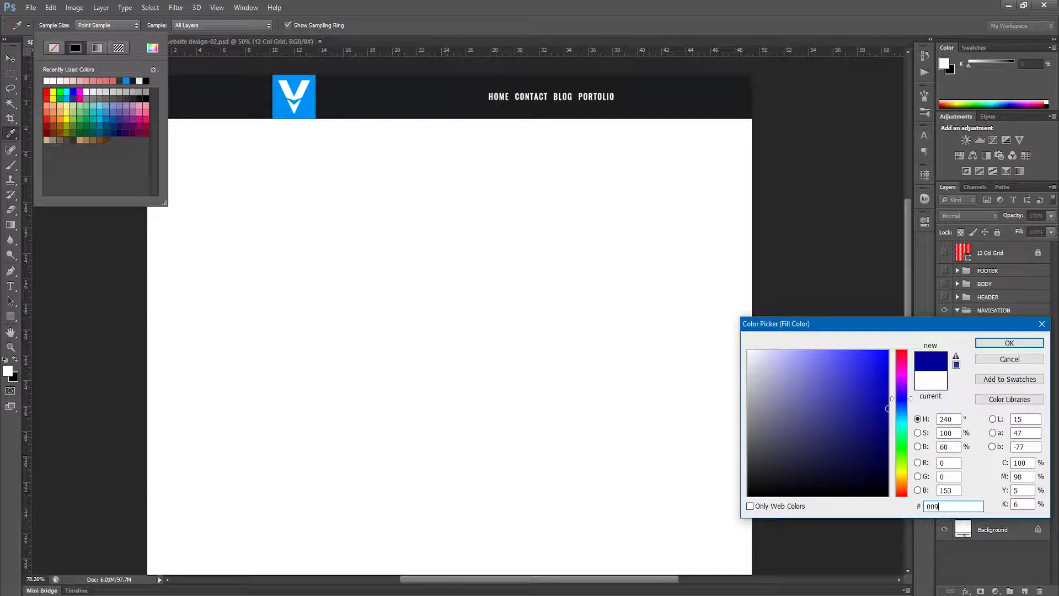
text(0F)
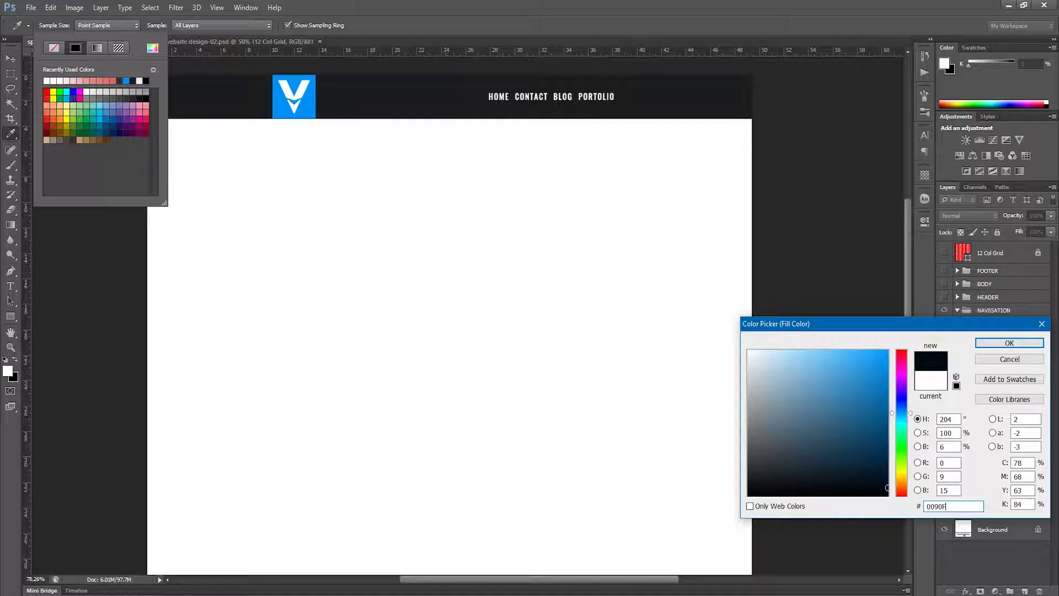
text(5)
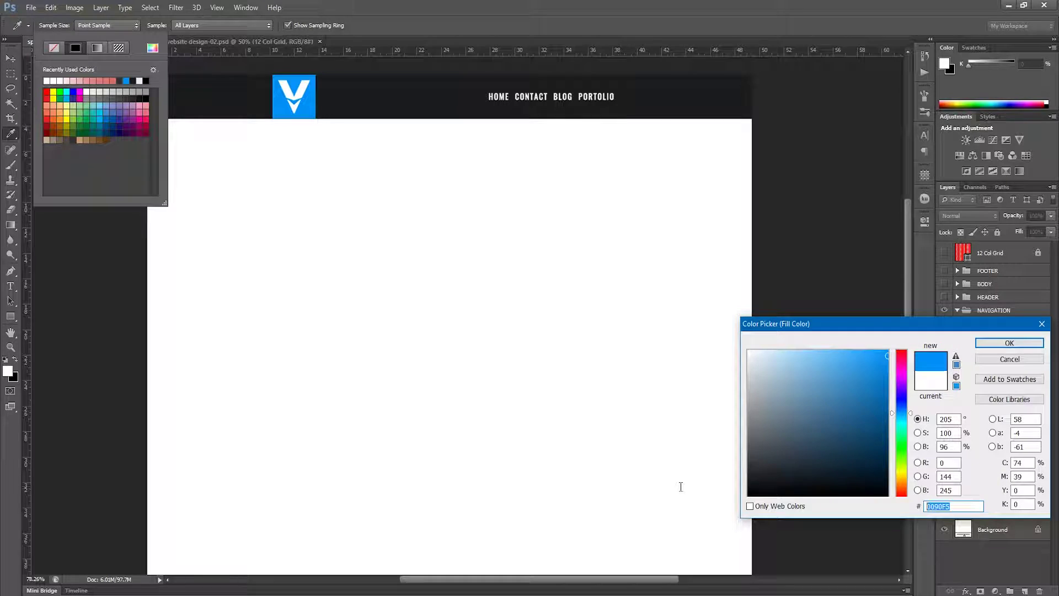
click(1015, 341)
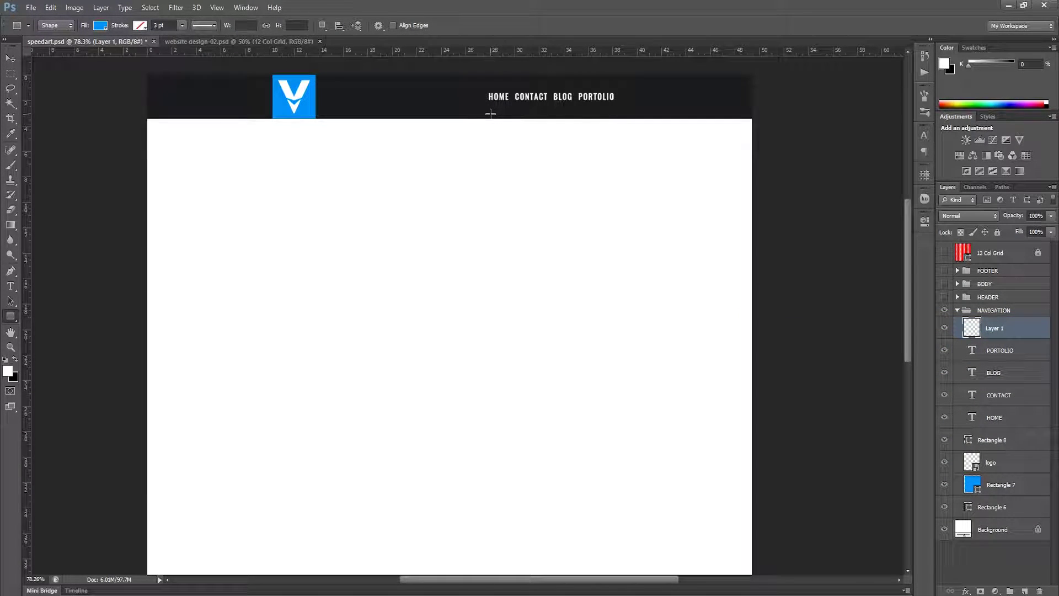
Step: Draw a small 60 × 17 px blue bar under HOME
key(ctrl+semicolon)
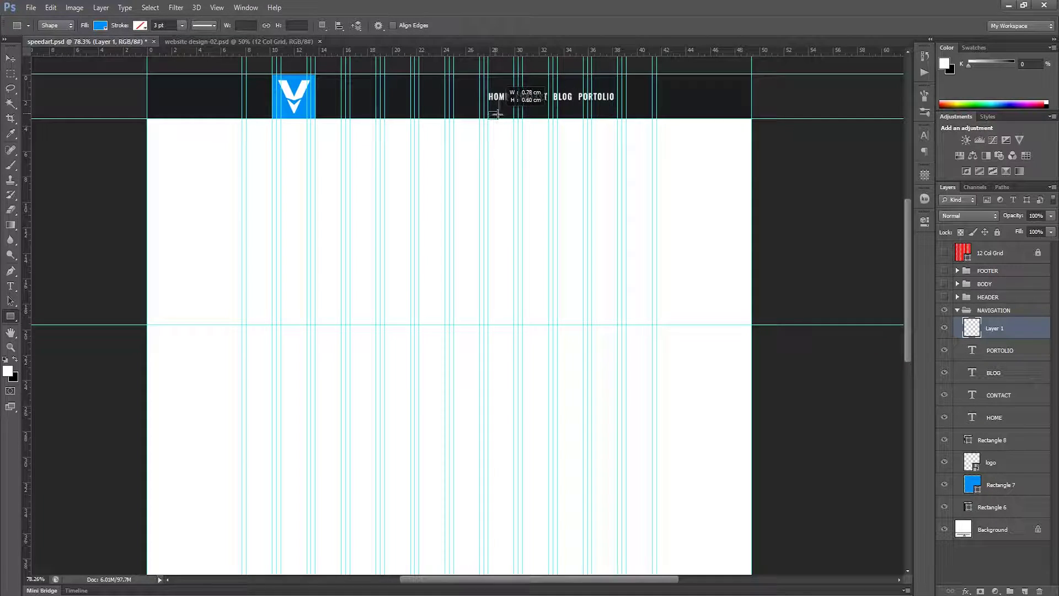
drag(489, 112, 516, 118)
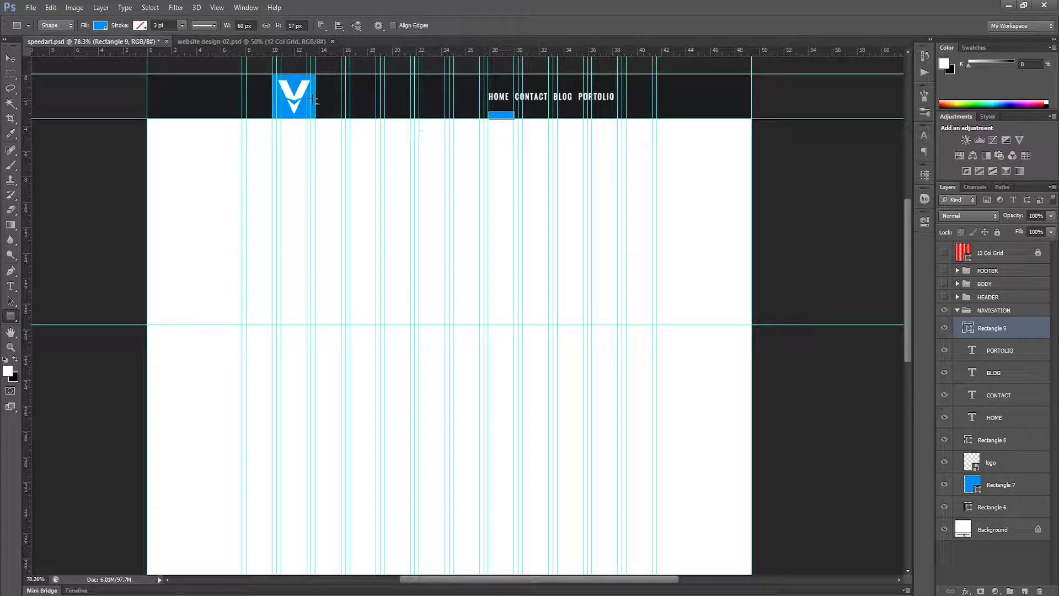
click(10, 58)
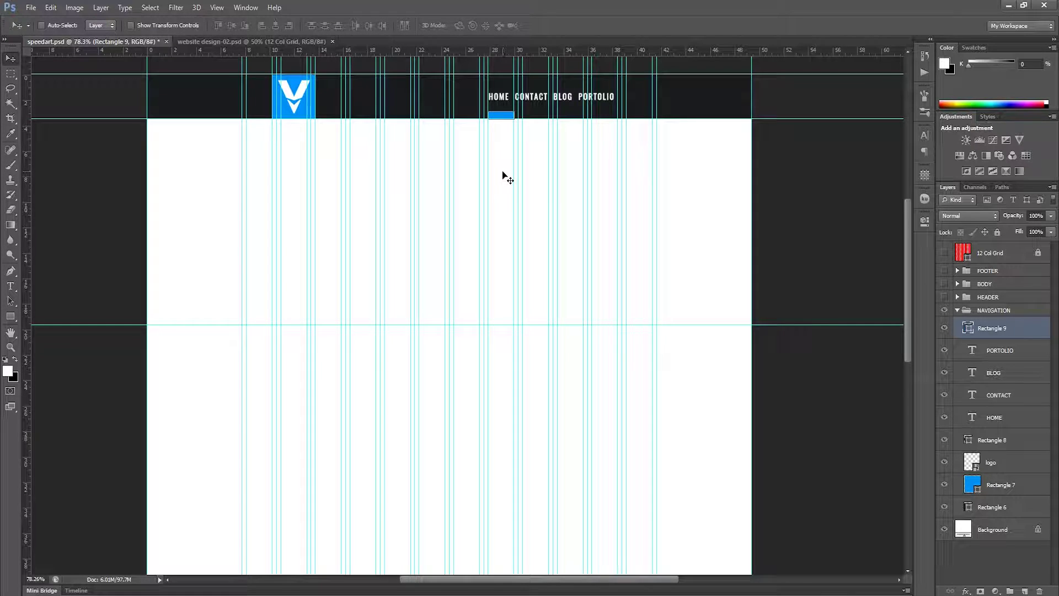
Step: Narrow the blue underline to match the width of HOME
key(ctrl+t)
drag(501, 111, 503, 113)
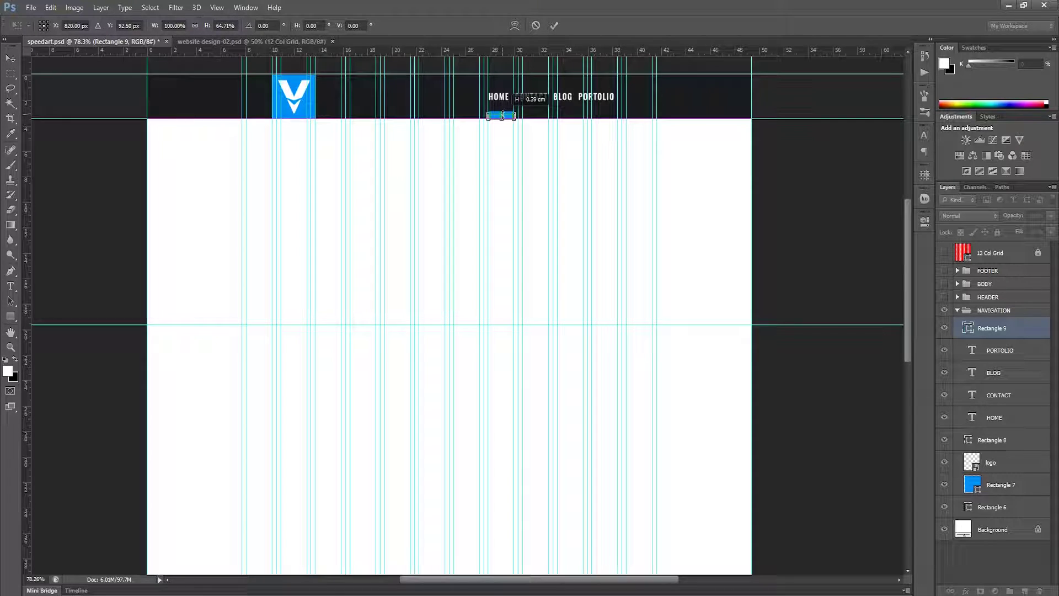
click(554, 26)
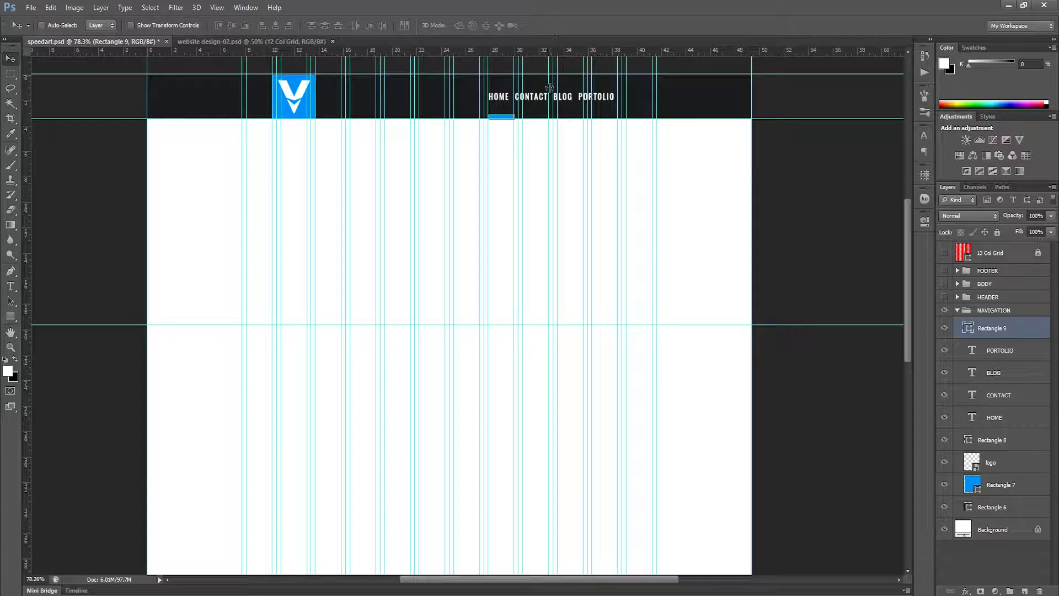
key(ctrl+semicolon)
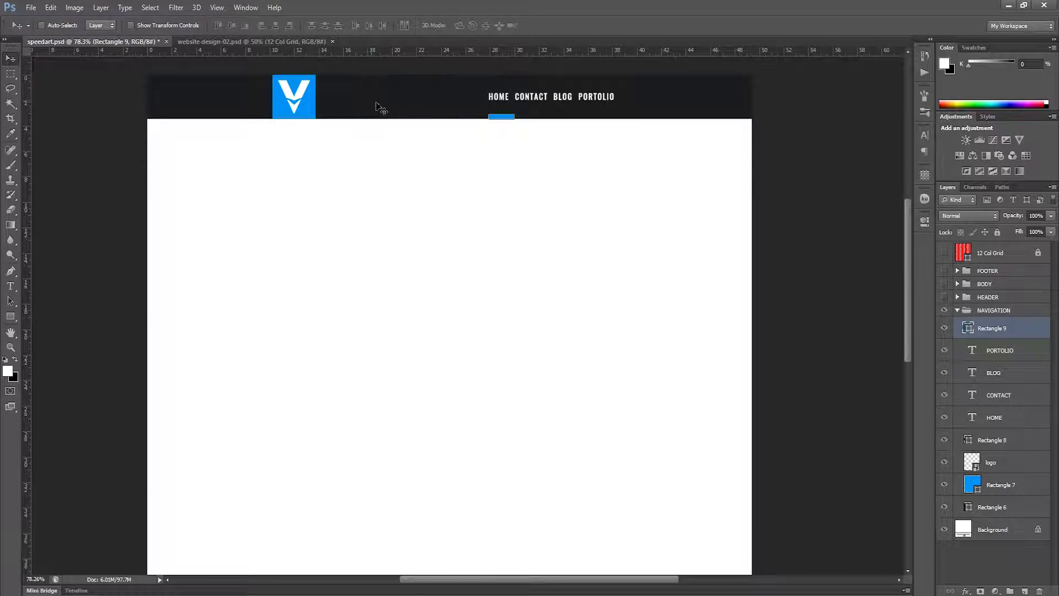
key(ctrl+t)
drag(515, 116, 488, 116)
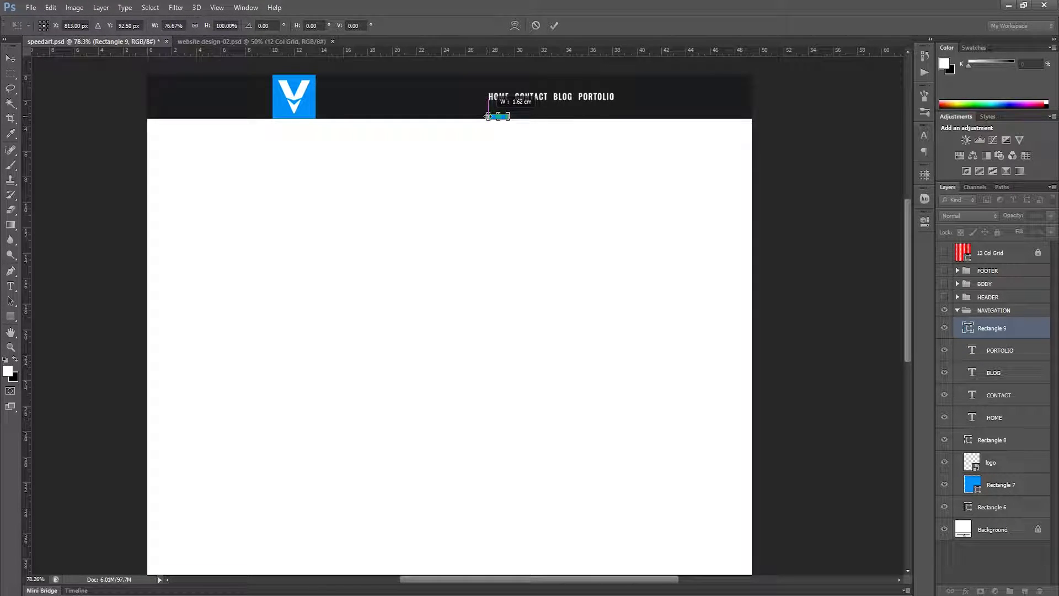
click(554, 26)
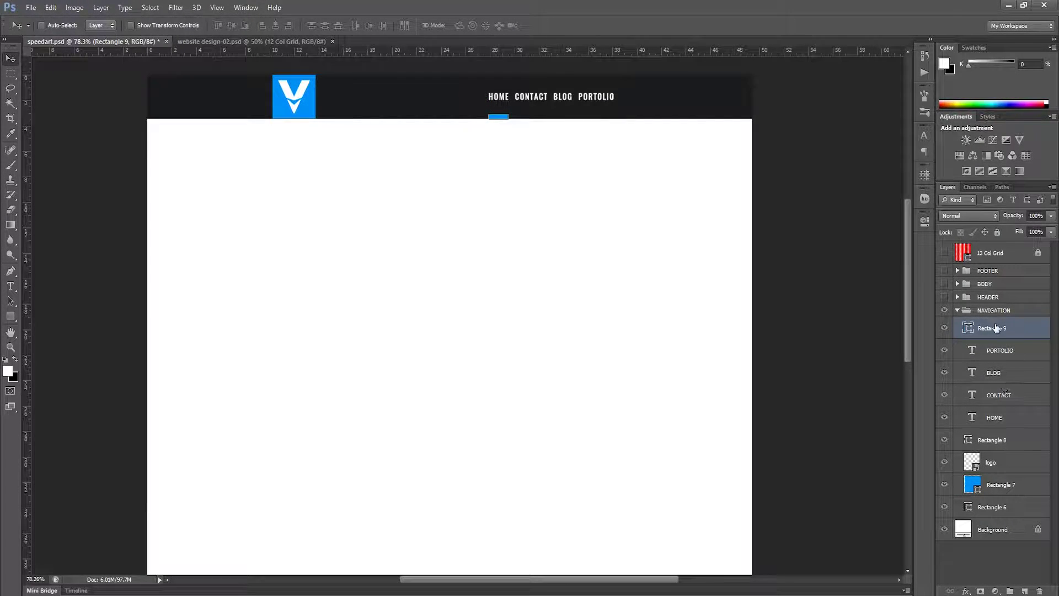
Step: Rename the Rectangle 9 layer to 'ACTIVE STATE'
double_click(992, 329)
text(ACTIV)
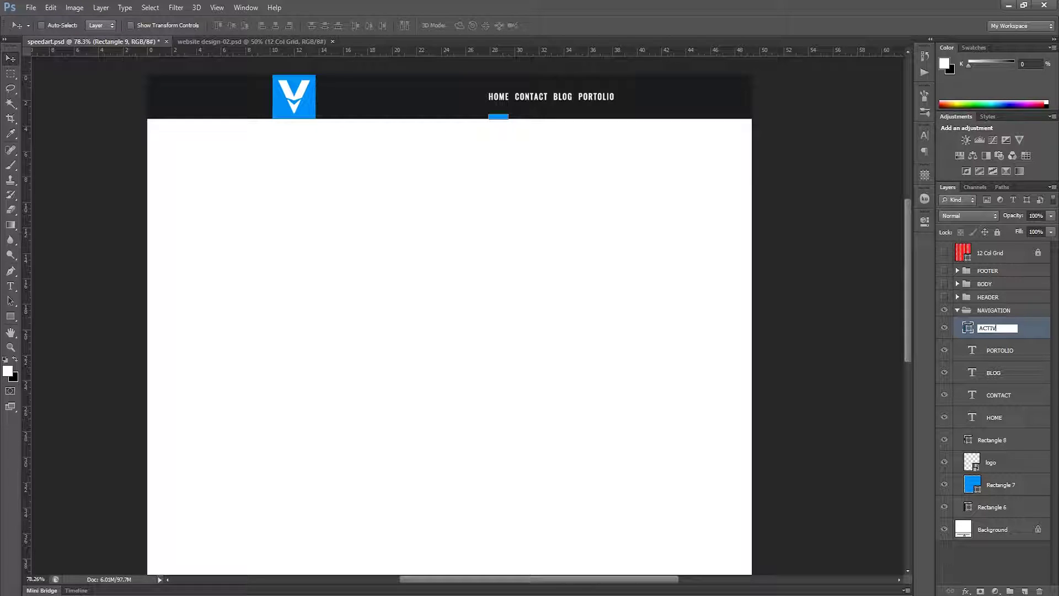
text(E STAT)
text(E)
key(Return)
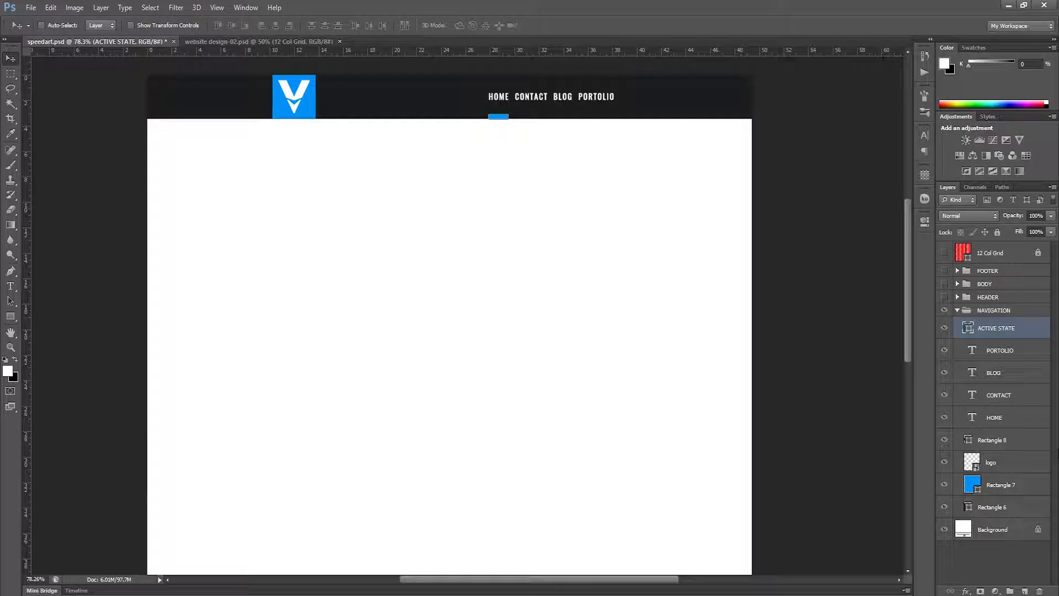
key(s)
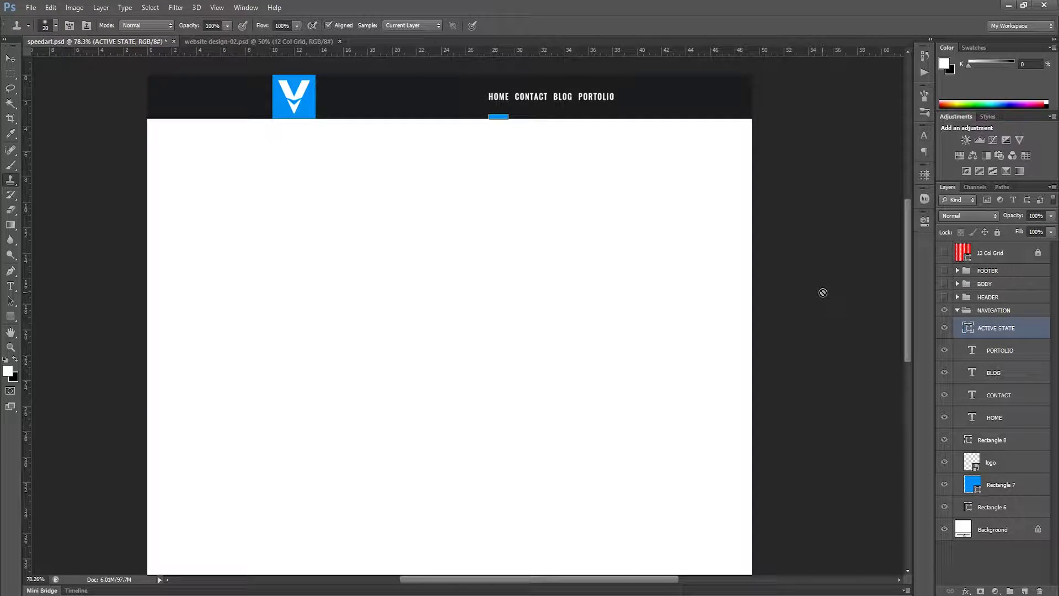
Step: Collapse NAVIGATION, expand HEADER, and select the website design layer
scroll(664, 329, down, 1)
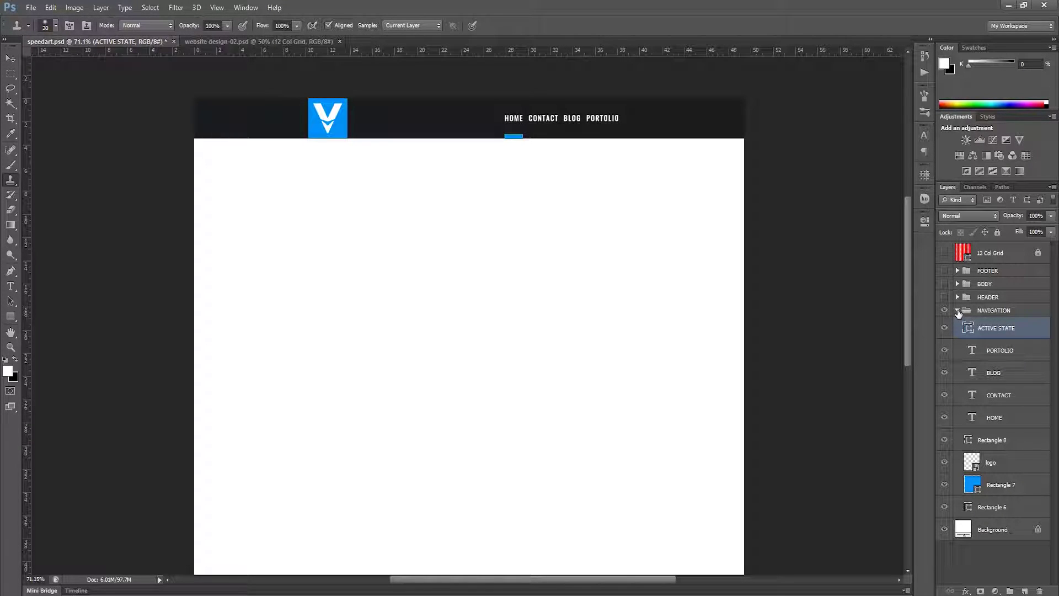
click(958, 311)
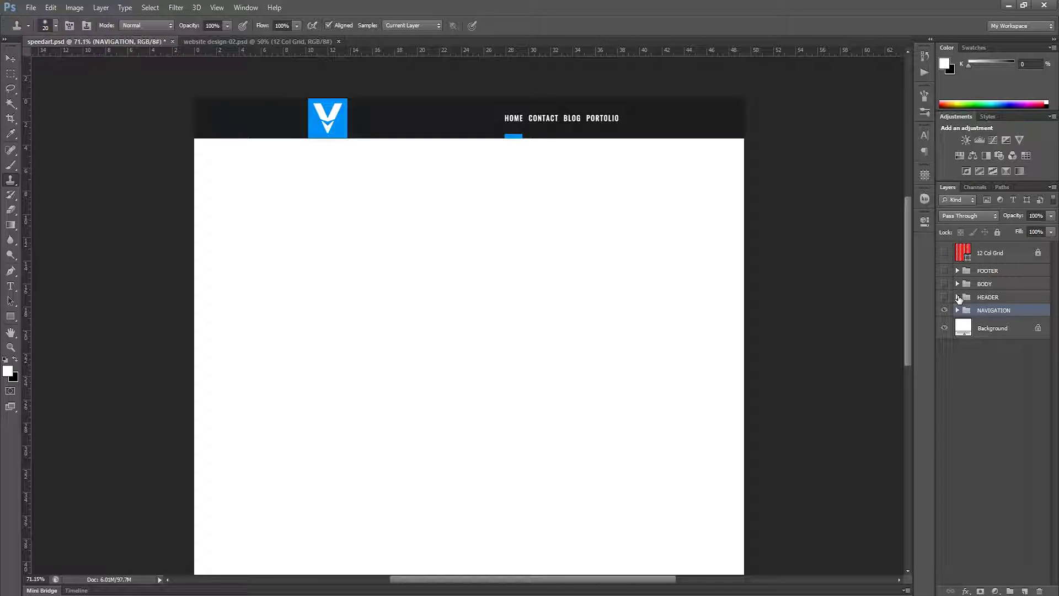
click(960, 297)
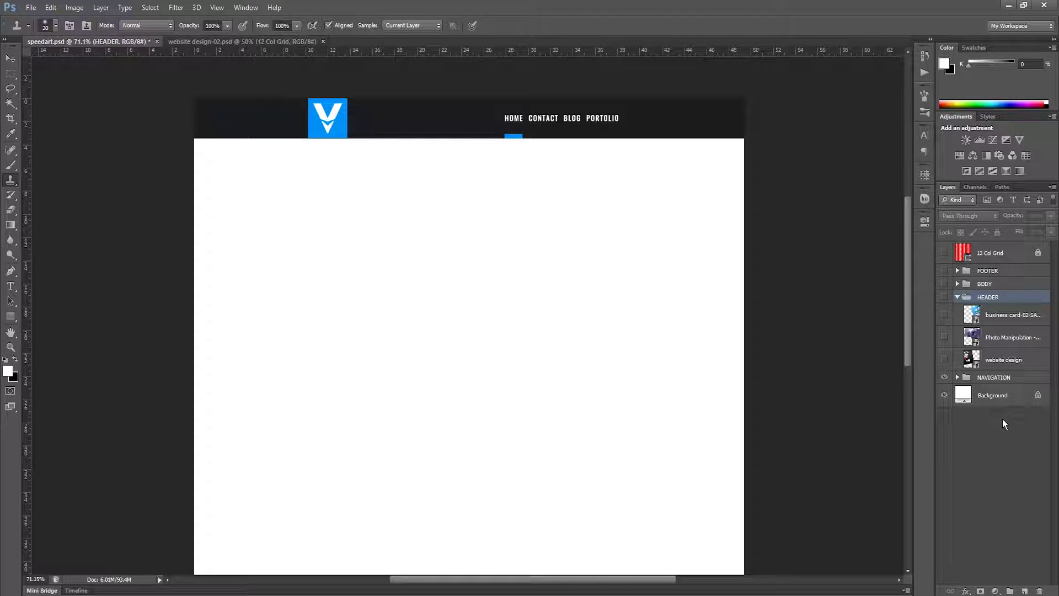
click(1010, 377)
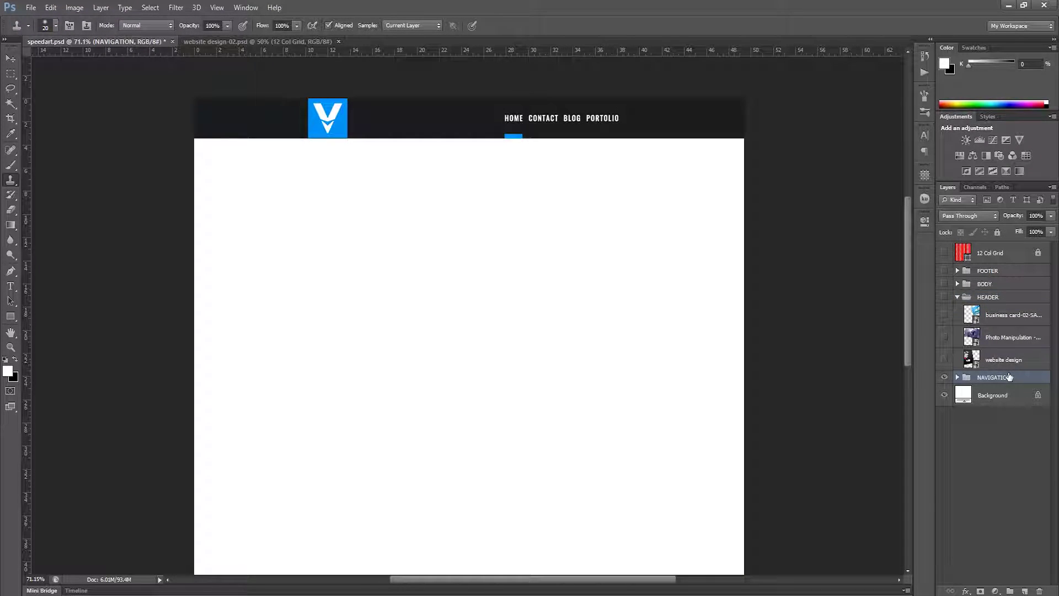
click(11, 316)
Step: Select the Rectangle tool with dark 1a1d1f fill and show the column guides
right_click(10, 316)
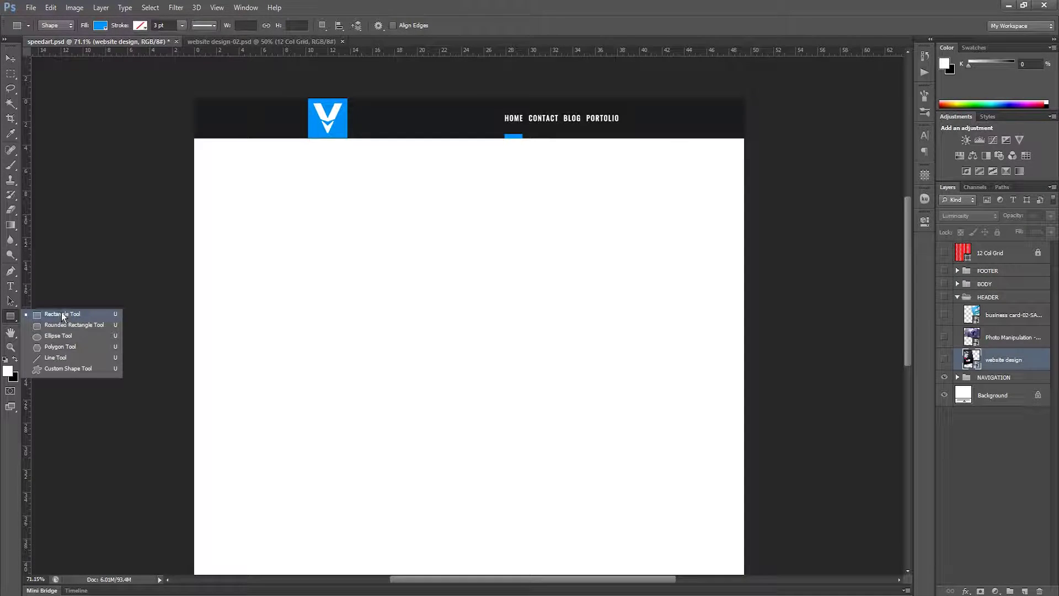
click(61, 312)
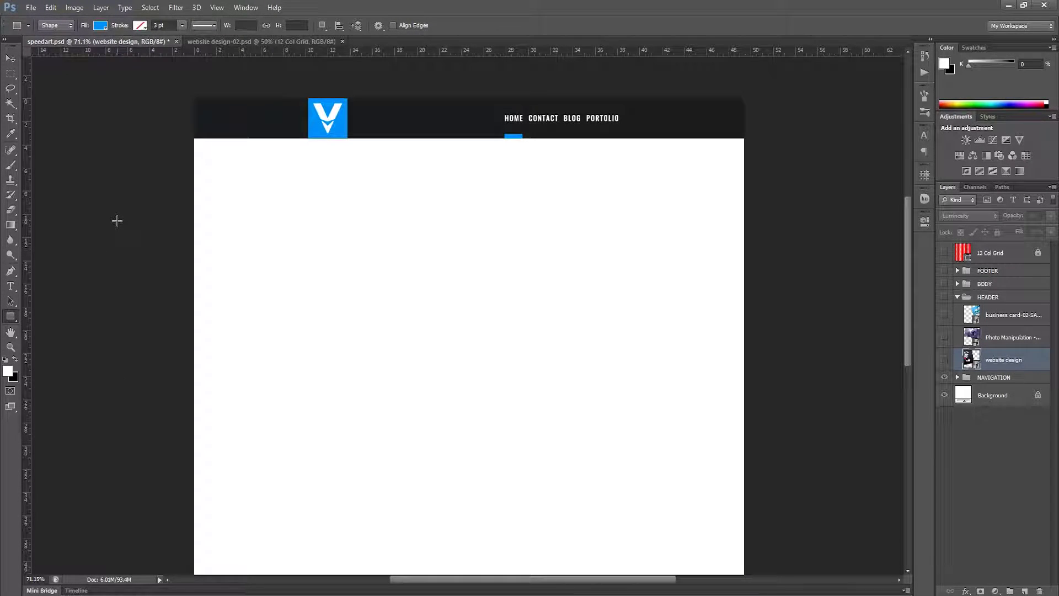
key(ctrl+semicolon)
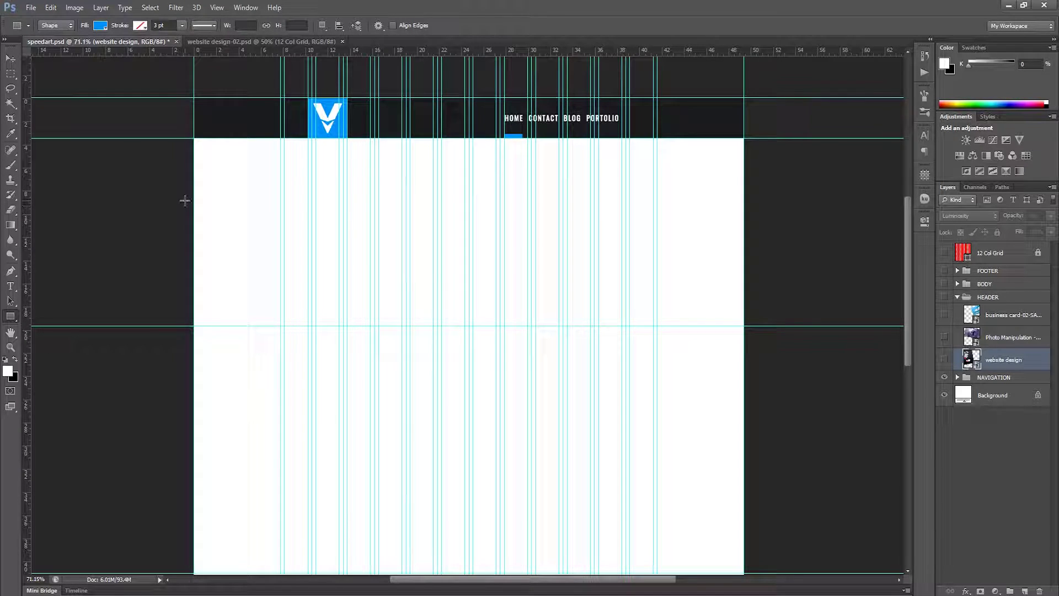
click(100, 25)
click(152, 48)
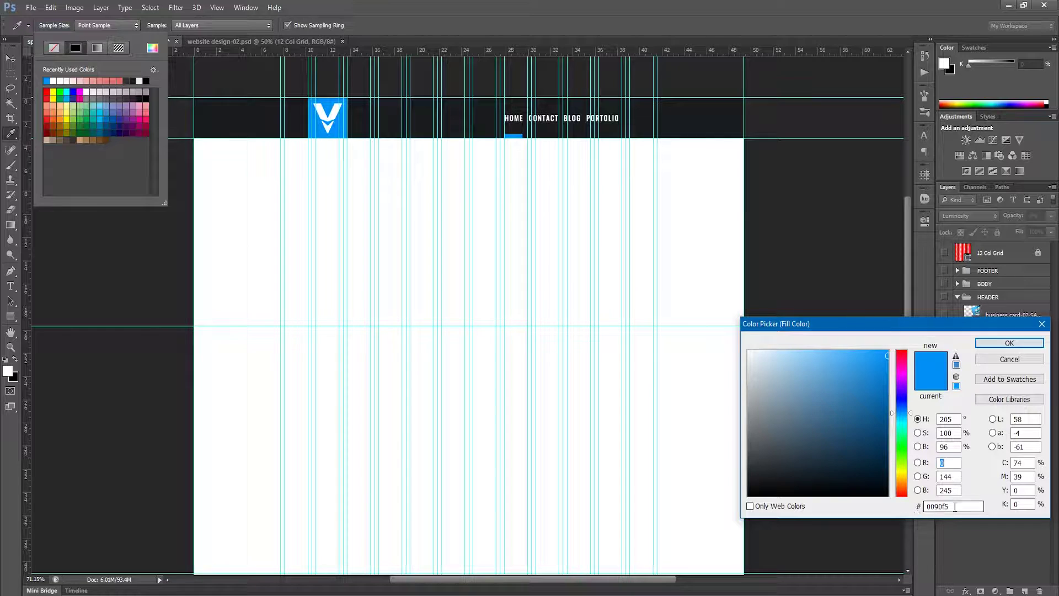
text(1a)
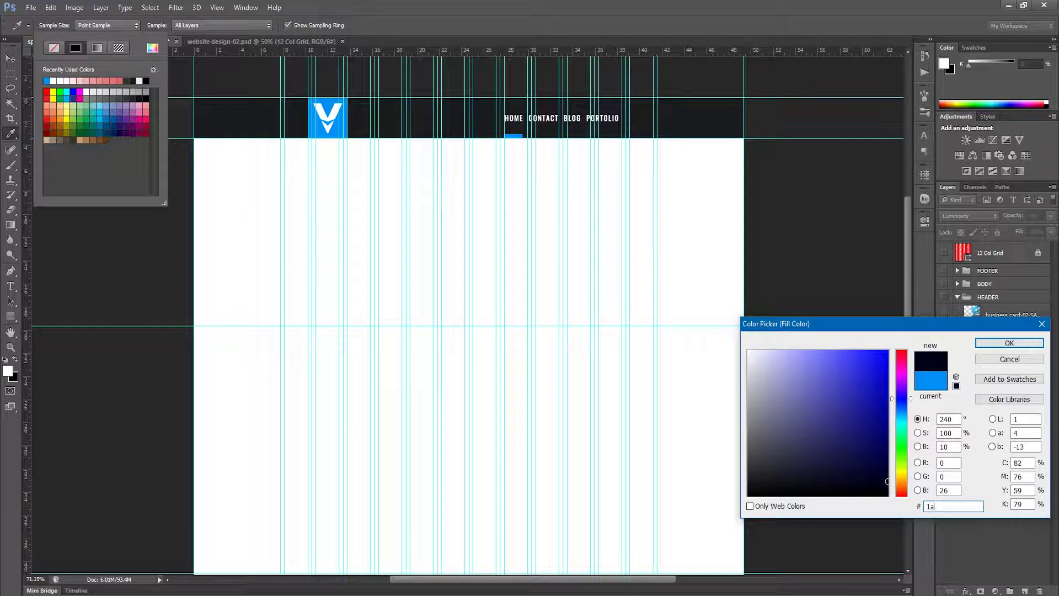
text(1d1)
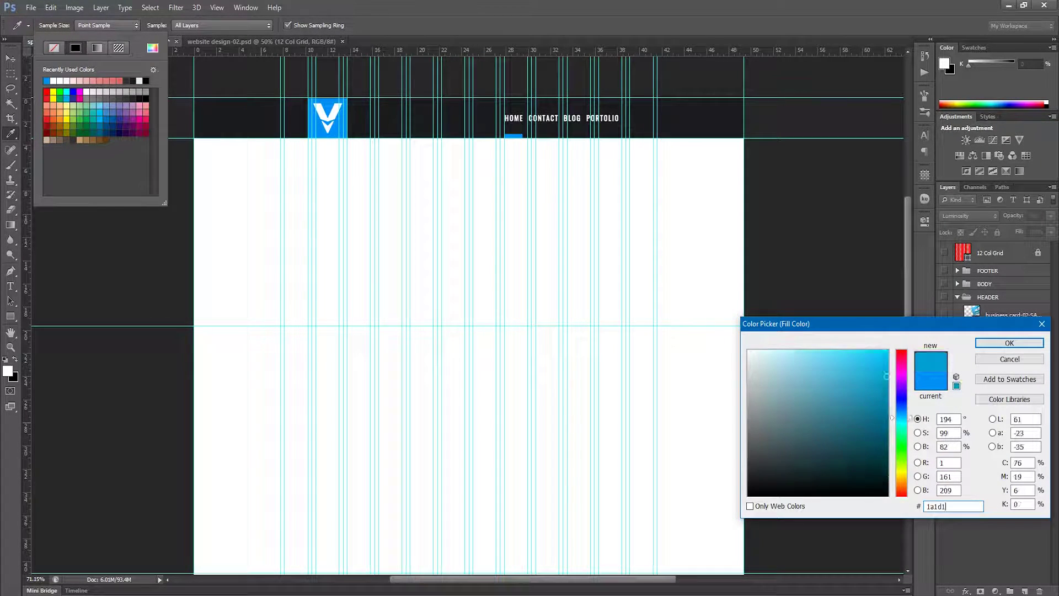
text(f)
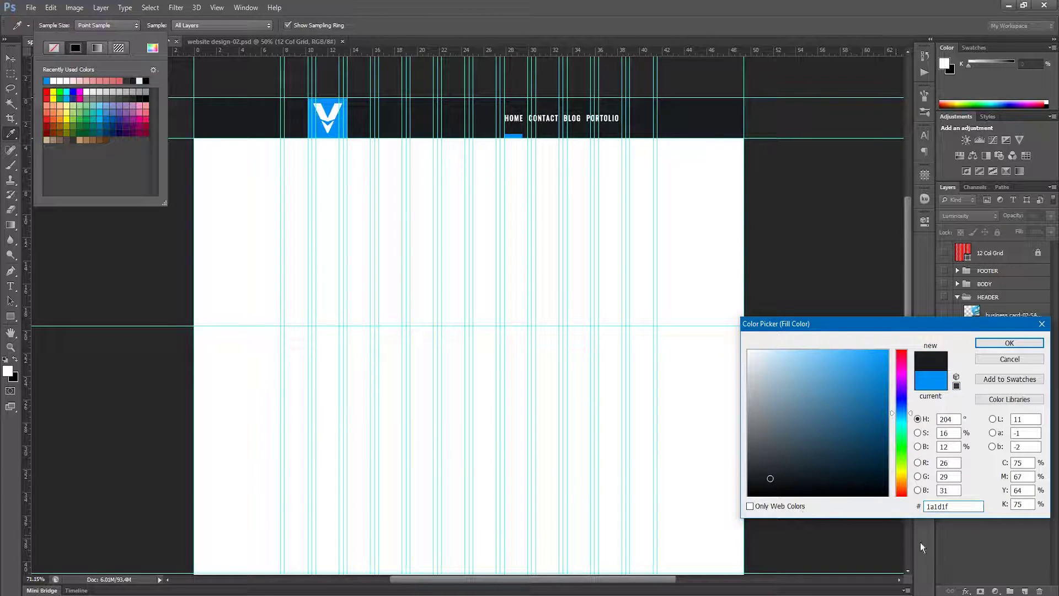
double_click(955, 506)
click(978, 345)
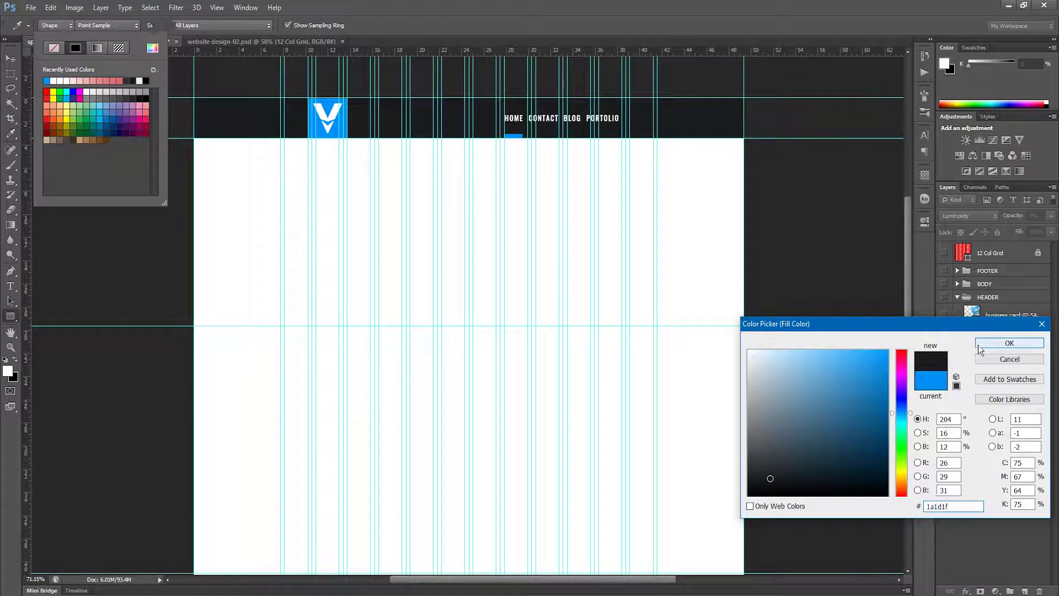
click(496, 6)
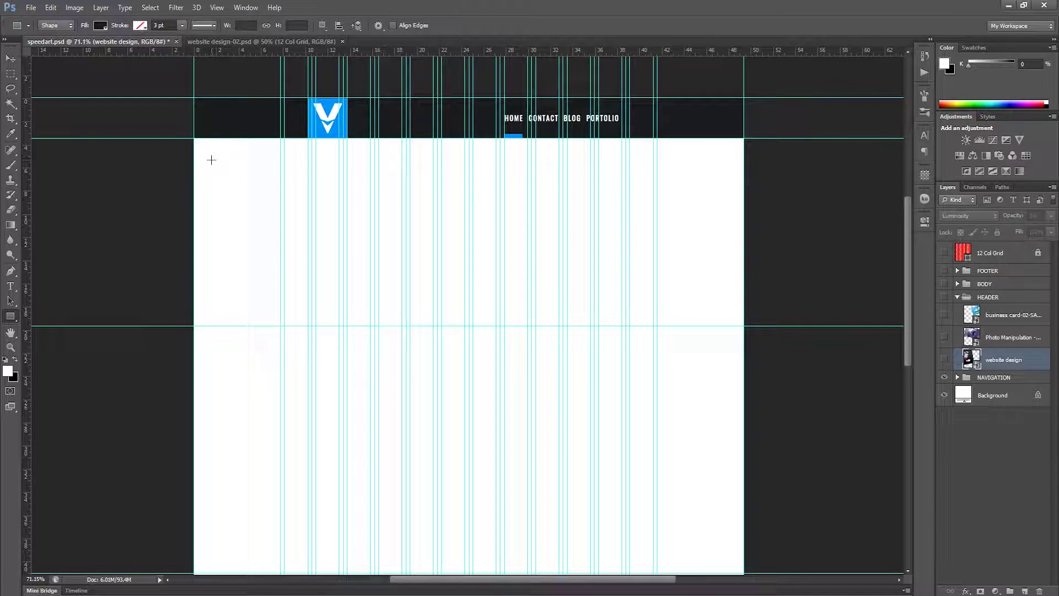
Step: Draw a dark rectangle below the logo, beneath website design in the visible HEADER group
drag(205, 151, 313, 239)
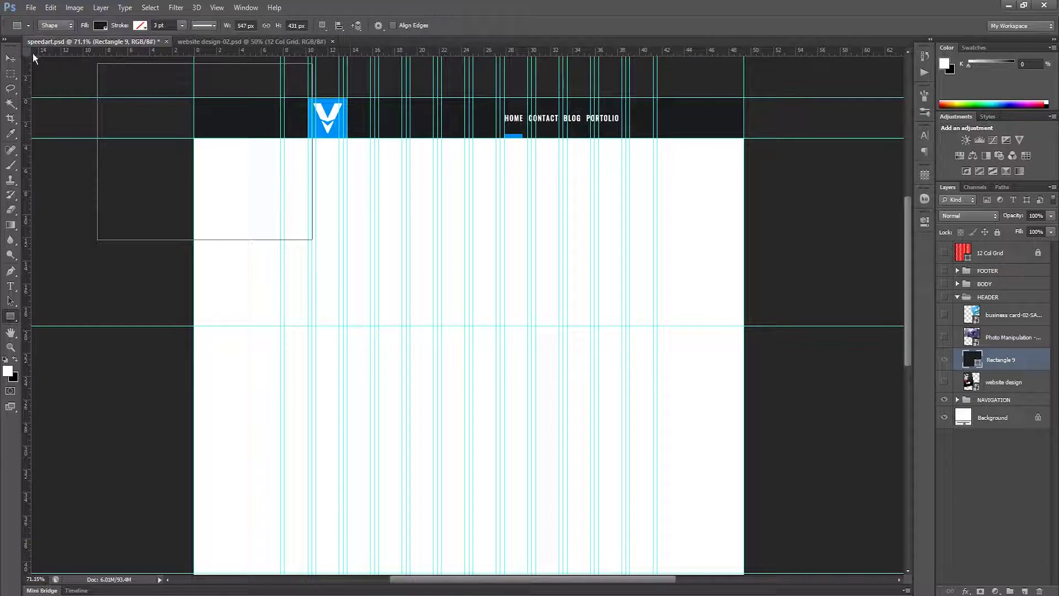
key(ctrl+z)
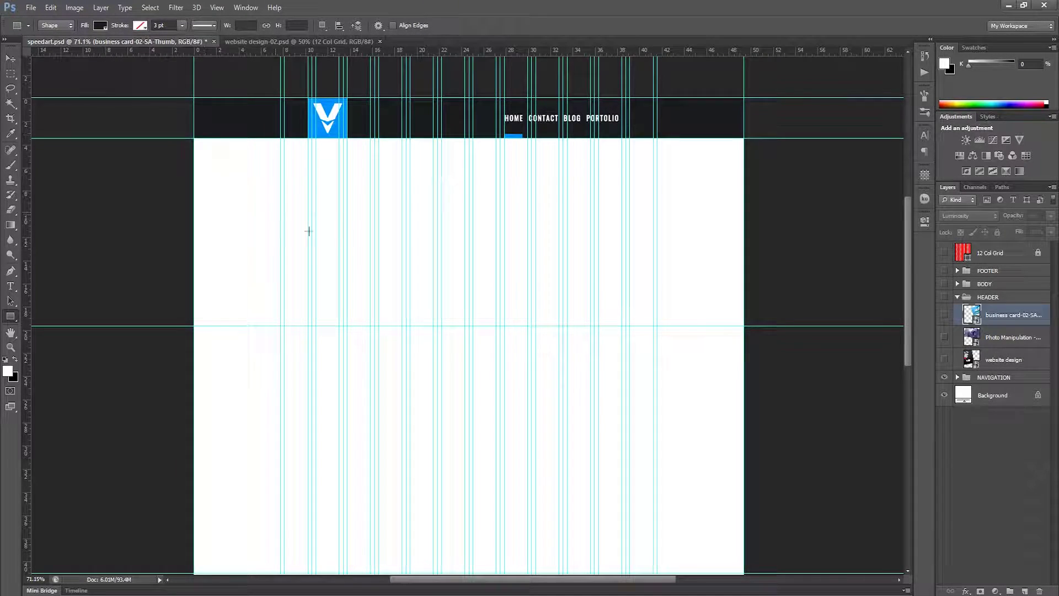
drag(379, 190, 459, 280)
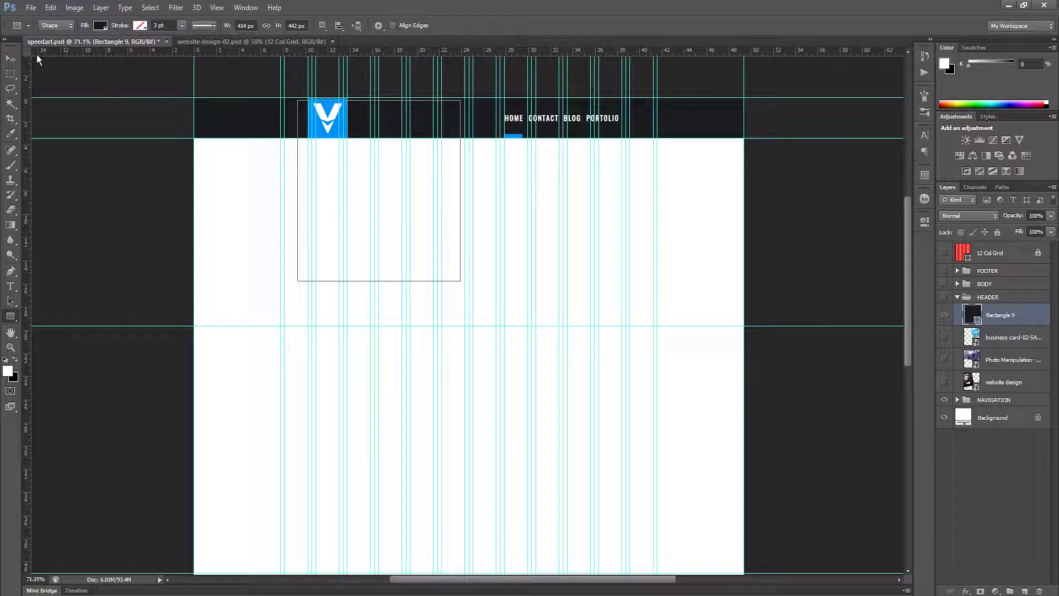
key(v)
drag(325, 203, 331, 221)
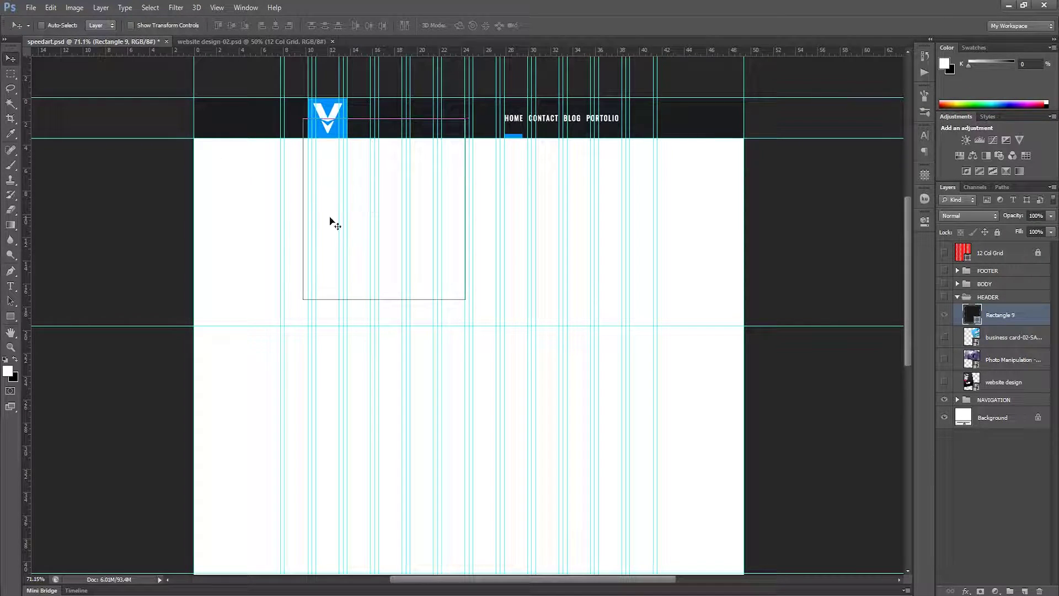
drag(1026, 317, 1026, 386)
click(944, 296)
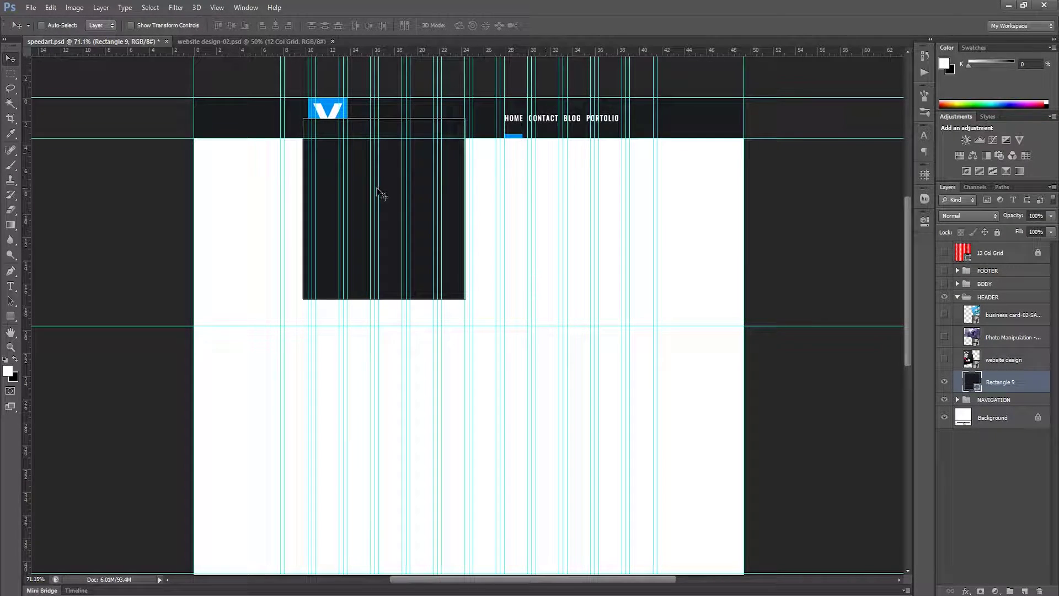
drag(384, 200, 388, 220)
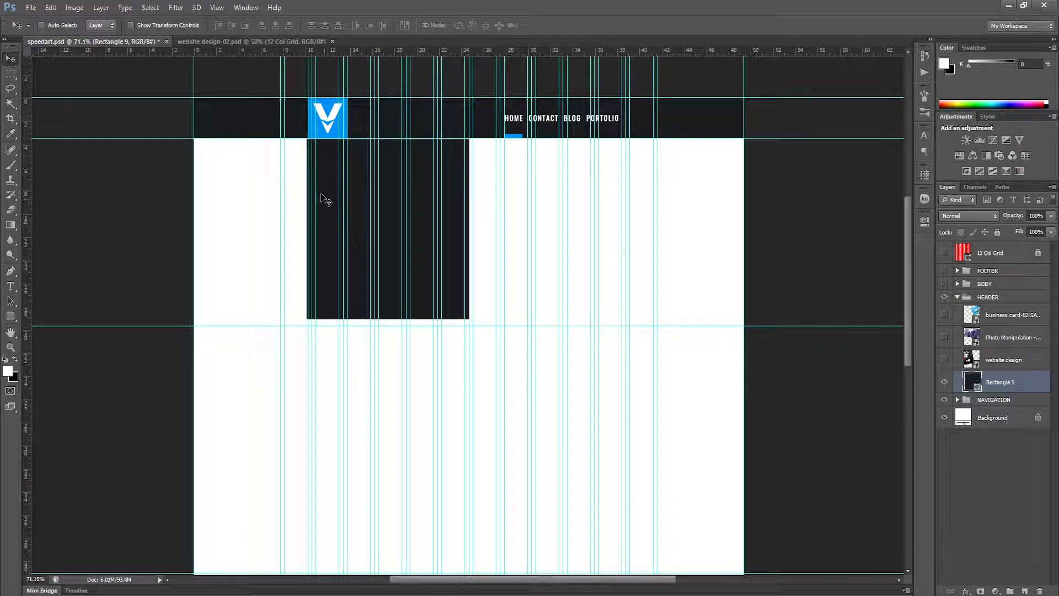
Step: Size the rectangle to 437 × 459 px and move it flush to the page's left edge
click(11, 316)
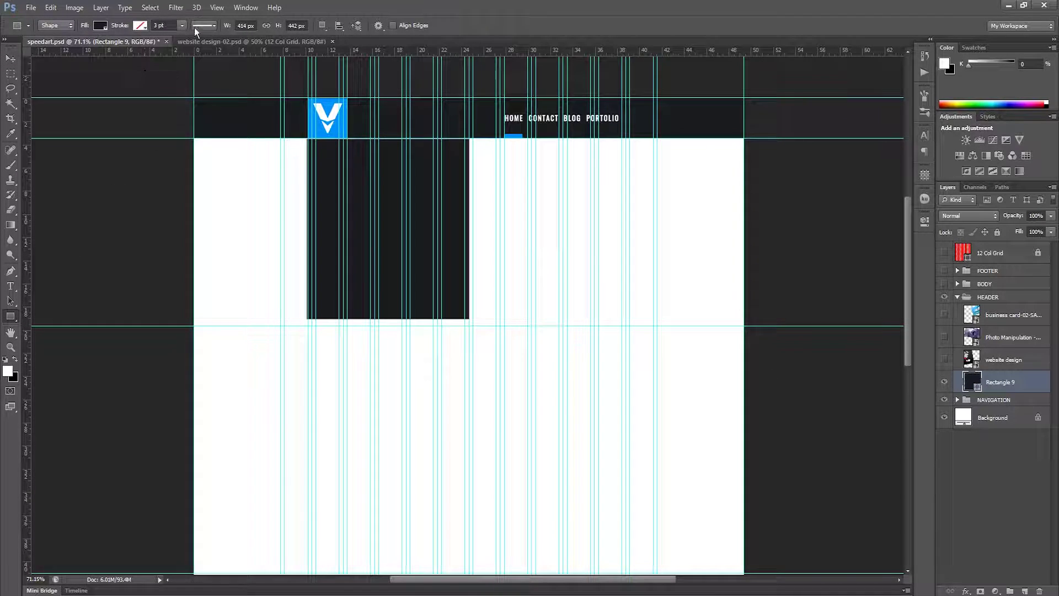
click(245, 25)
text(437)
key(Tab)
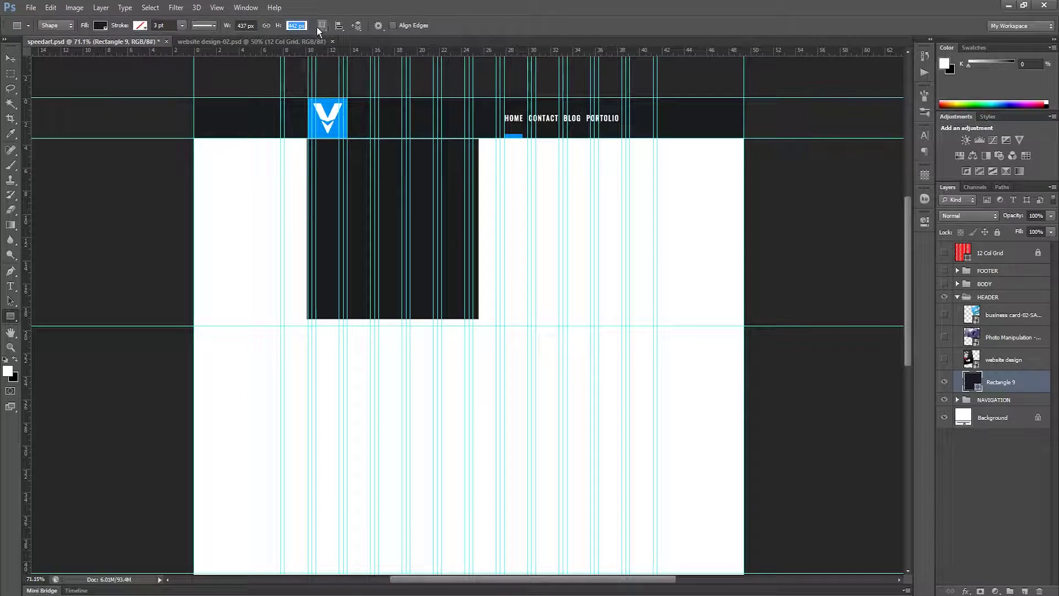
text(459)
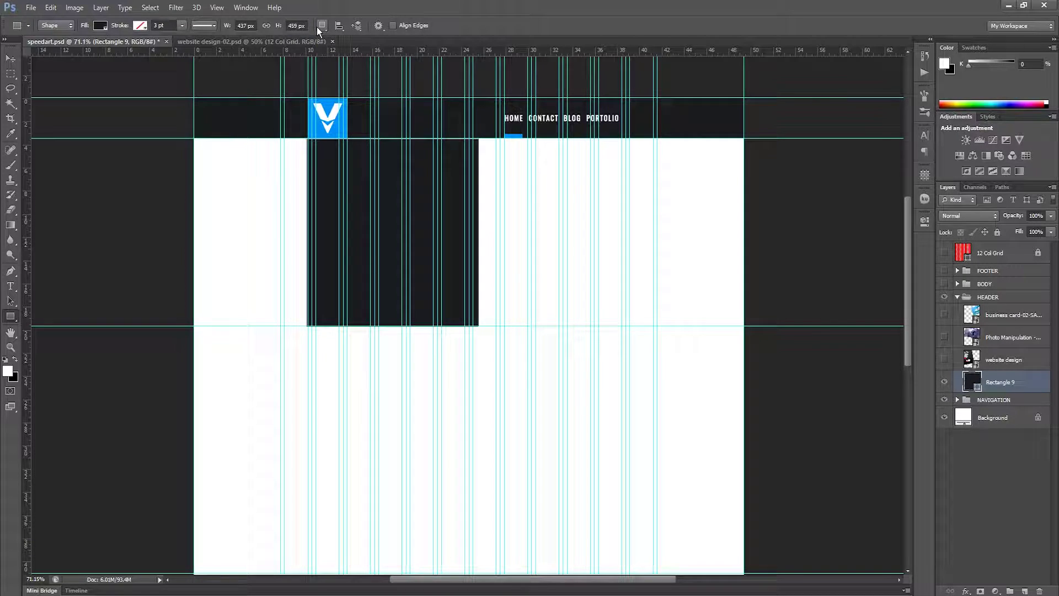
text(v)
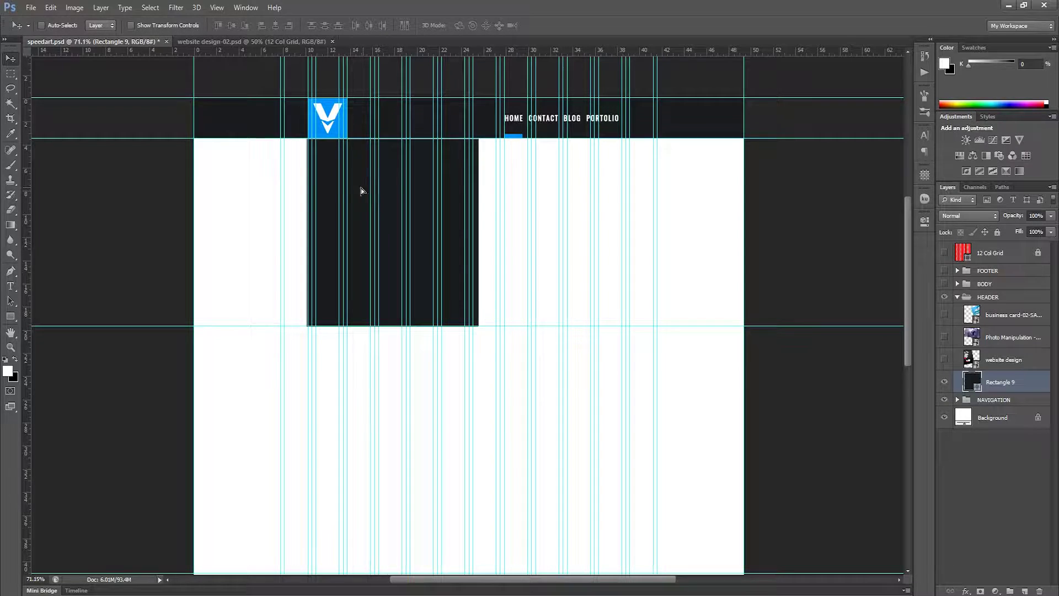
drag(363, 189, 252, 180)
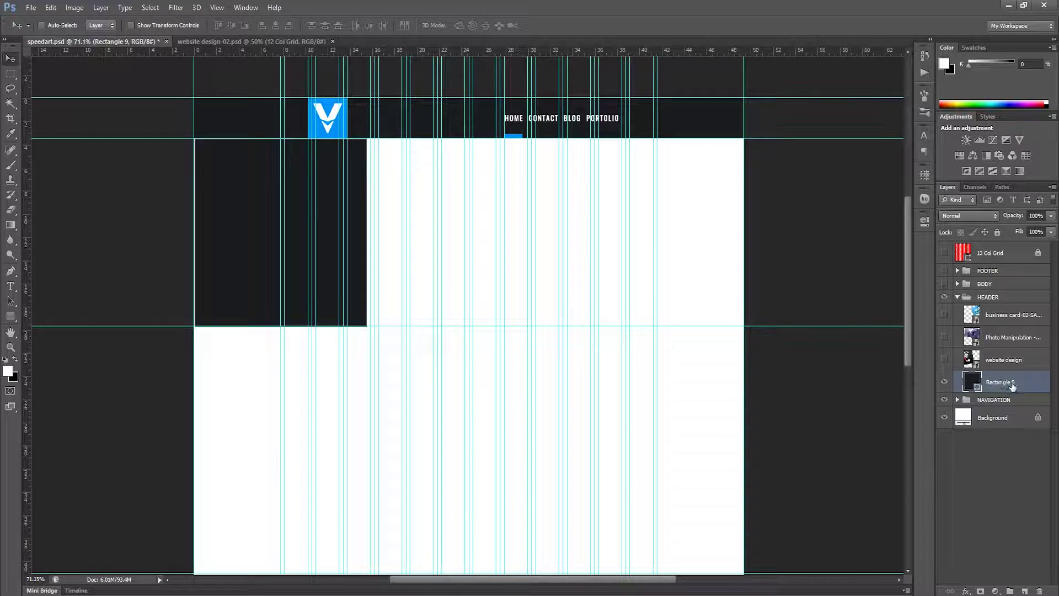
Step: Show the website design layer and clip it into the dark rectangle
click(1014, 360)
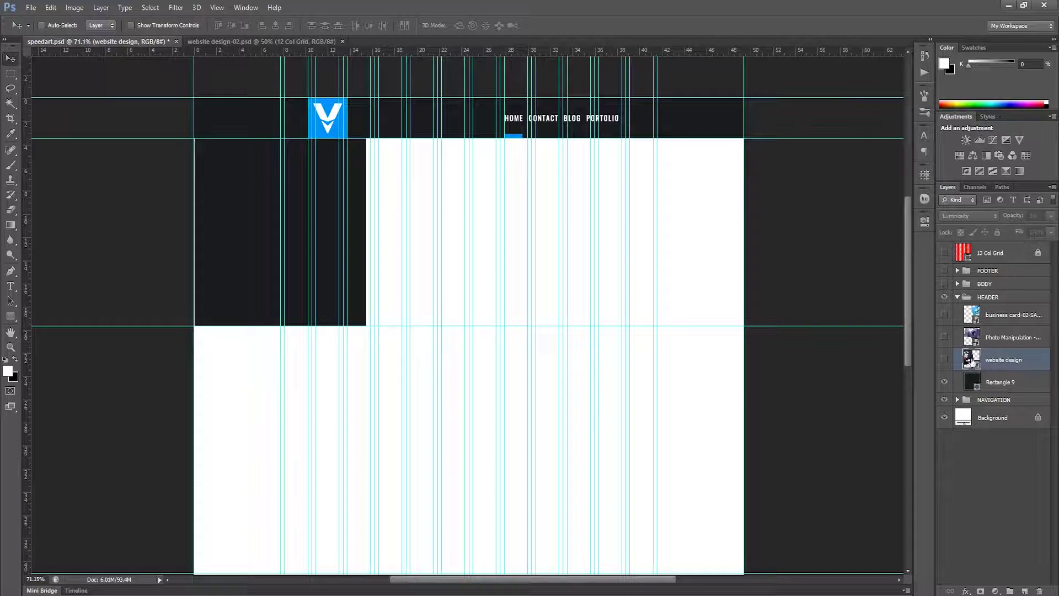
click(945, 360)
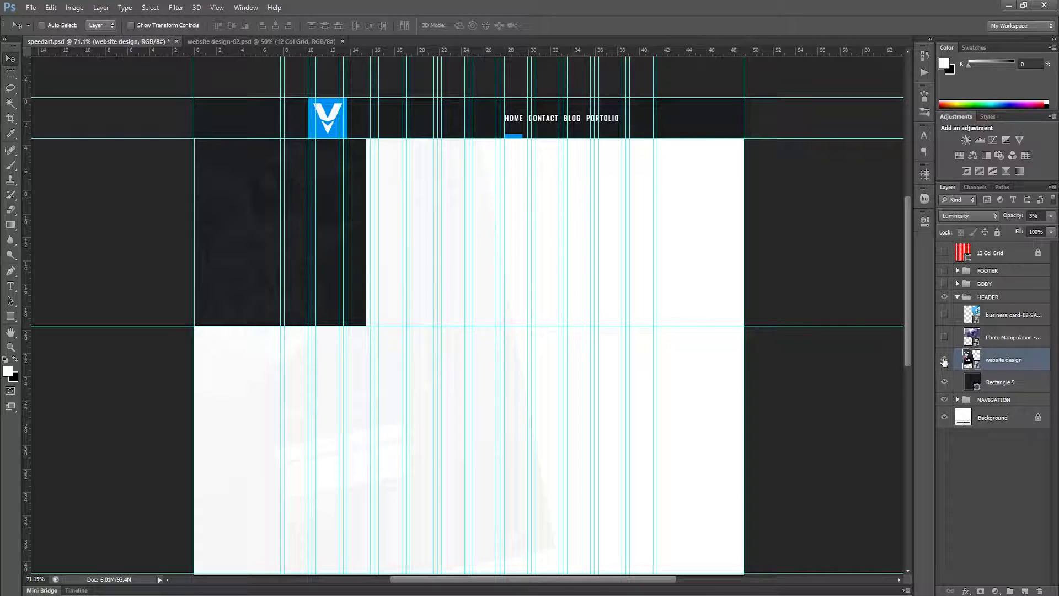
click(1032, 215)
text(89)
key(Return)
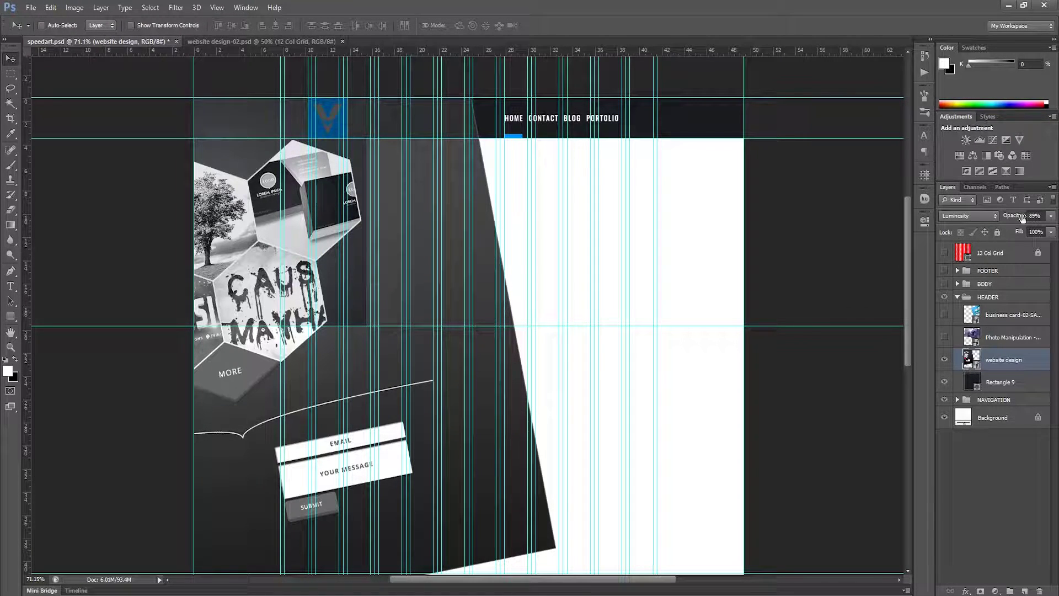
drag(996, 352, 1007, 367)
alt+click(1007, 369)
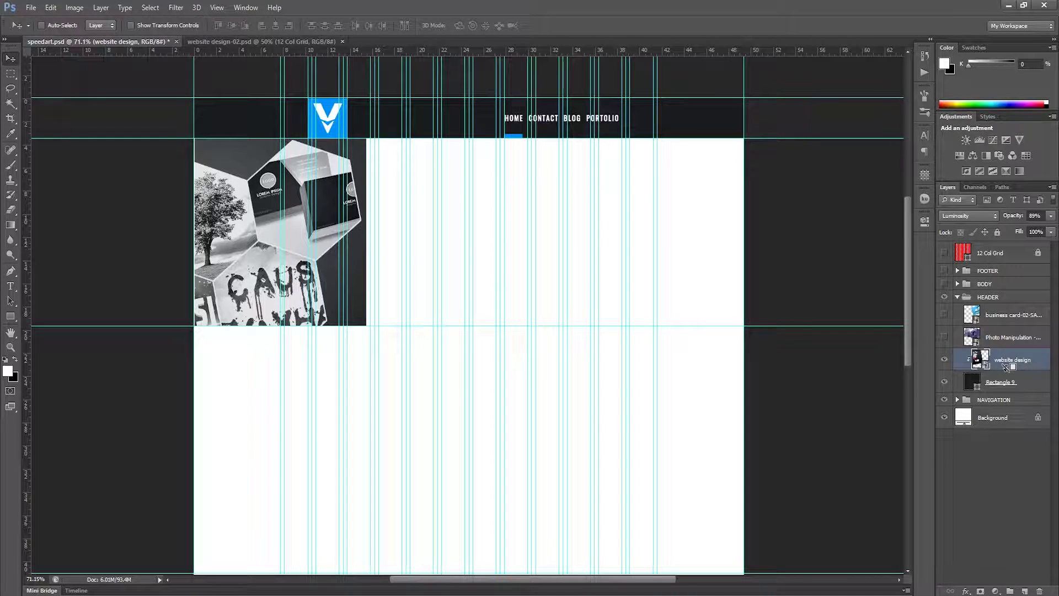
Step: Keep Luminosity blending and lower the texture's opacity to 3%
click(987, 215)
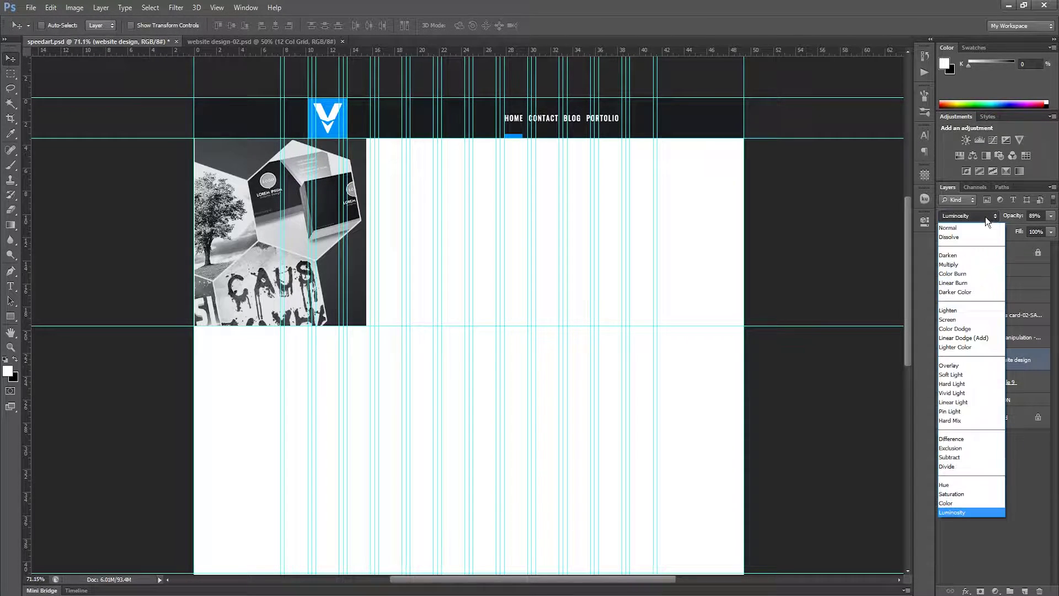
click(992, 513)
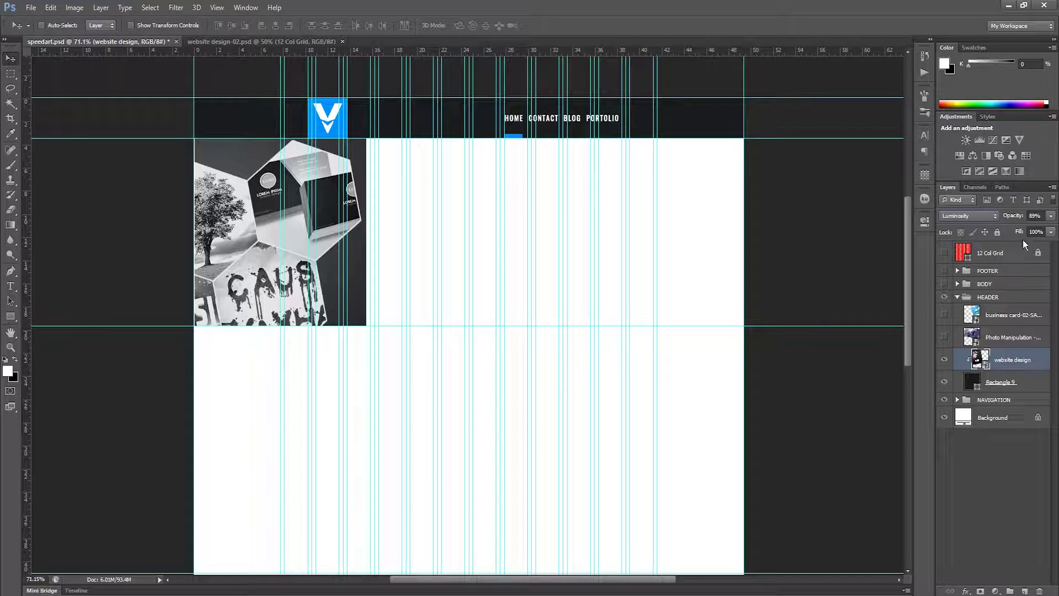
click(1034, 216)
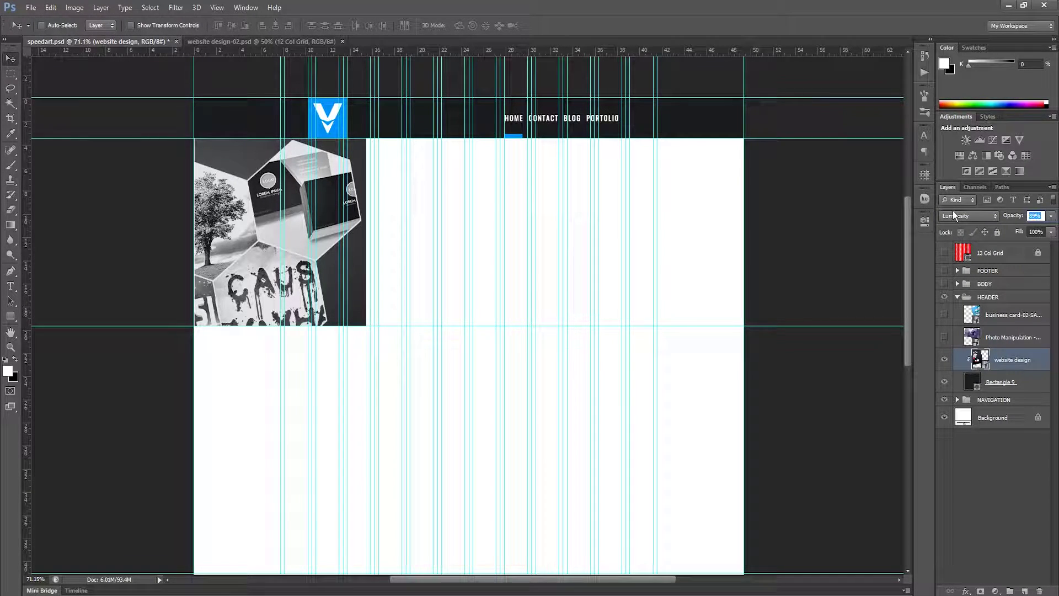
text(3)
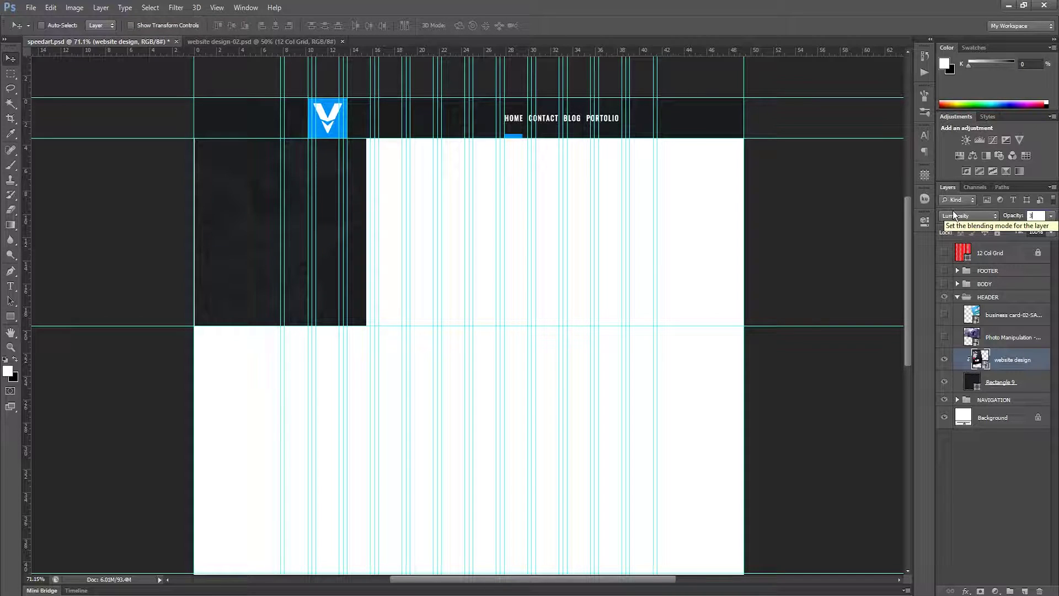
key(Return)
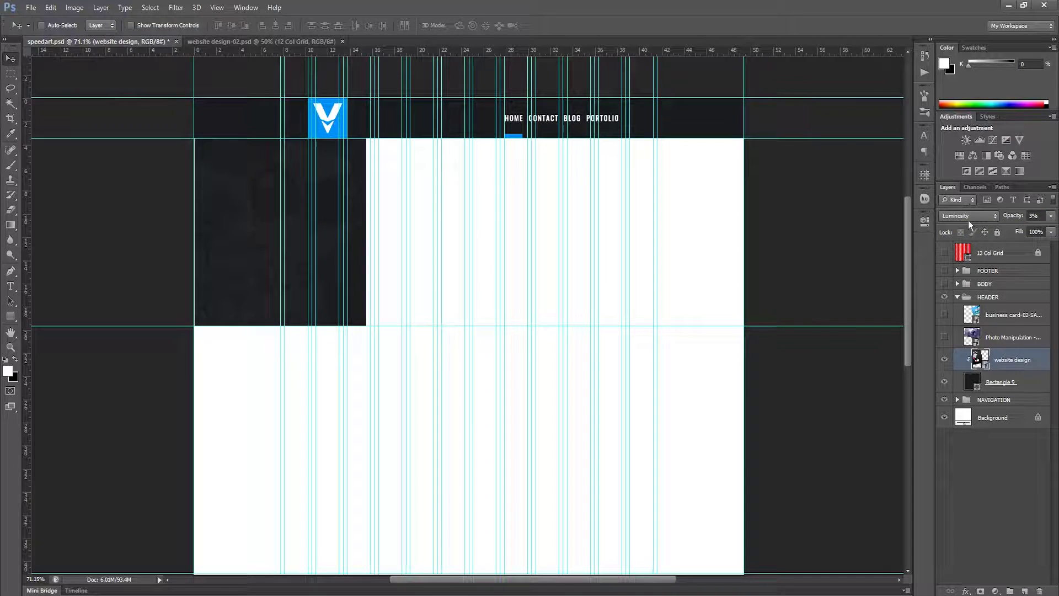
Step: Duplicate Rectangle 9, stack the copy above website design, and move it to the header's right edge
click(1016, 337)
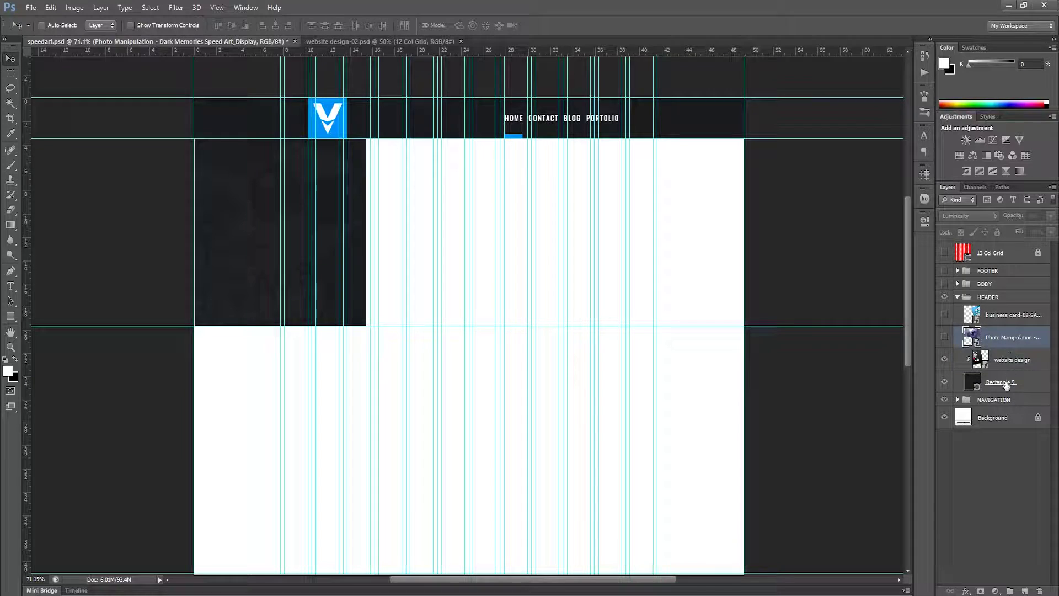
click(1012, 382)
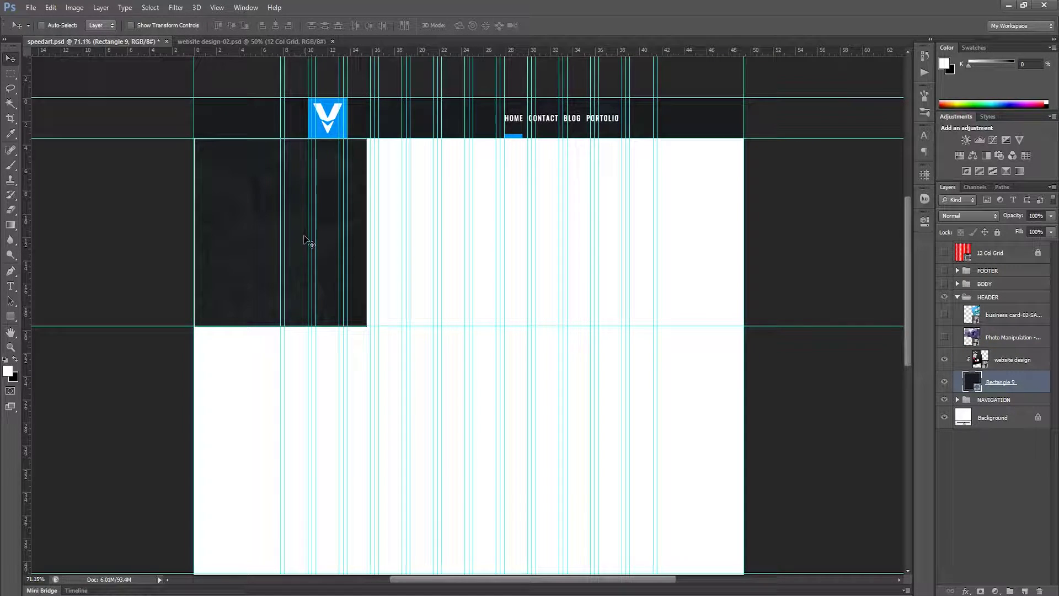
right_click(1046, 386)
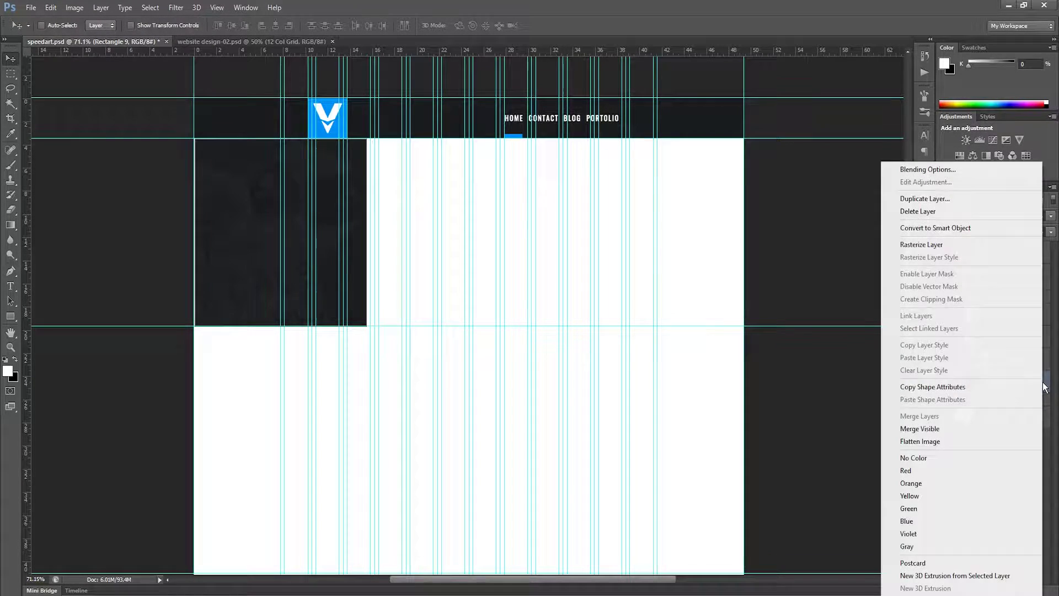
click(965, 198)
click(645, 189)
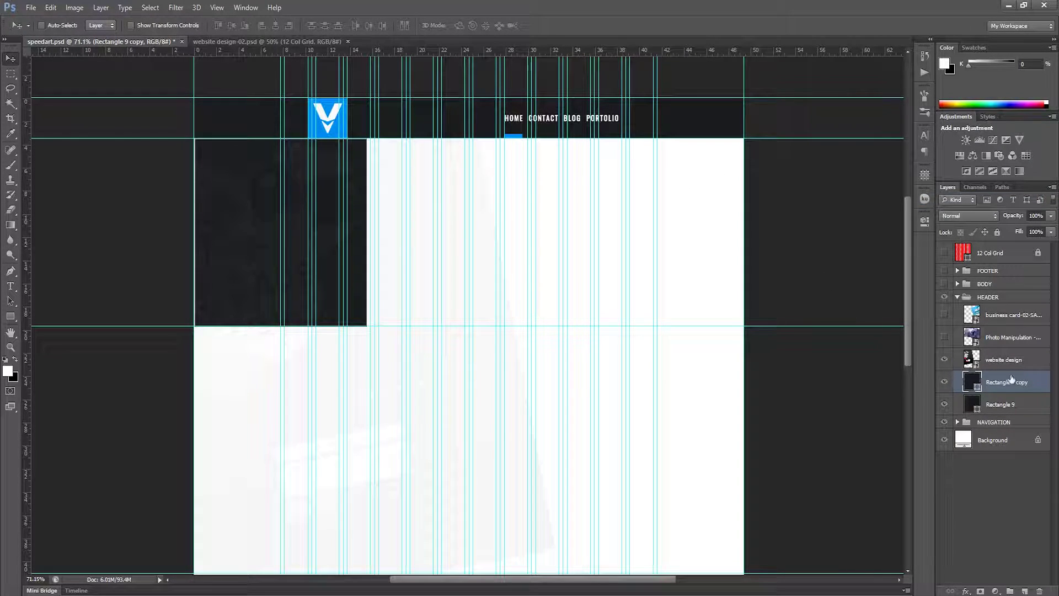
drag(1015, 384, 1009, 348)
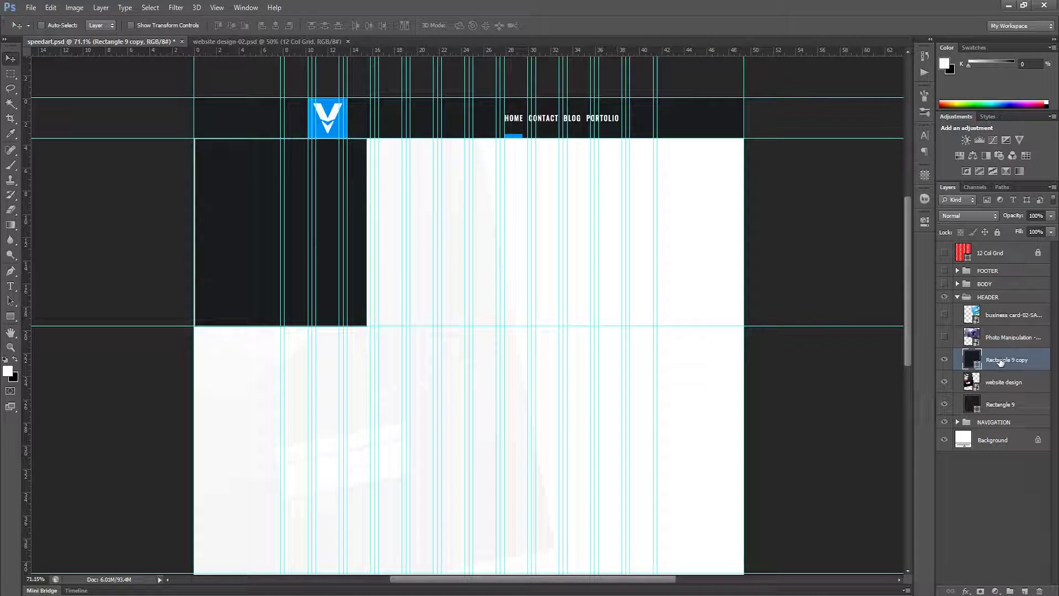
alt+click(1008, 390)
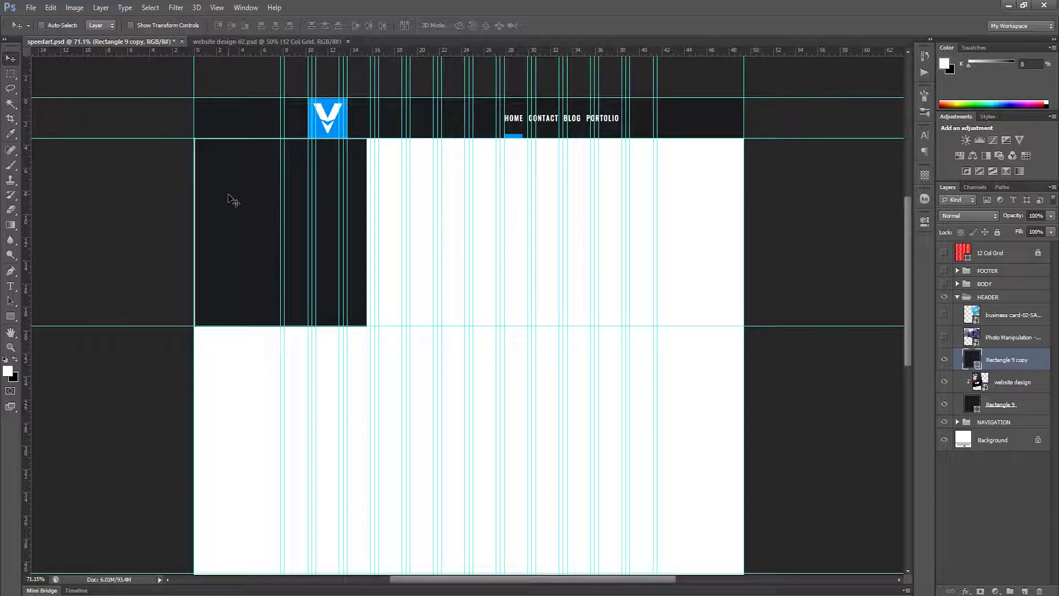
drag(230, 205, 605, 213)
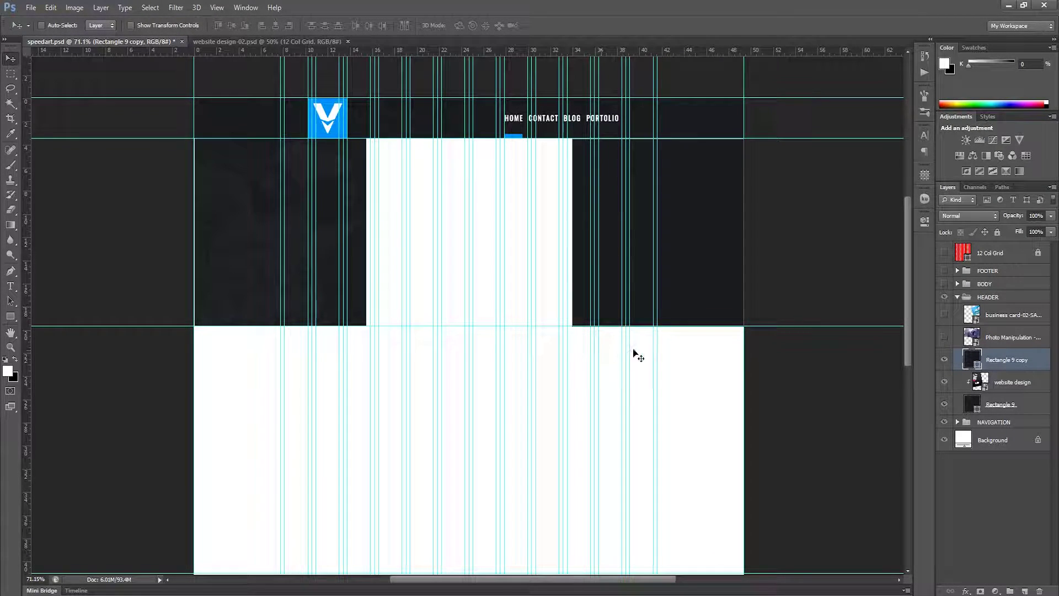
Step: Show the Photo Manipulation layer at 94% opacity, keeping Luminosity blending
click(944, 337)
click(1005, 337)
click(1033, 216)
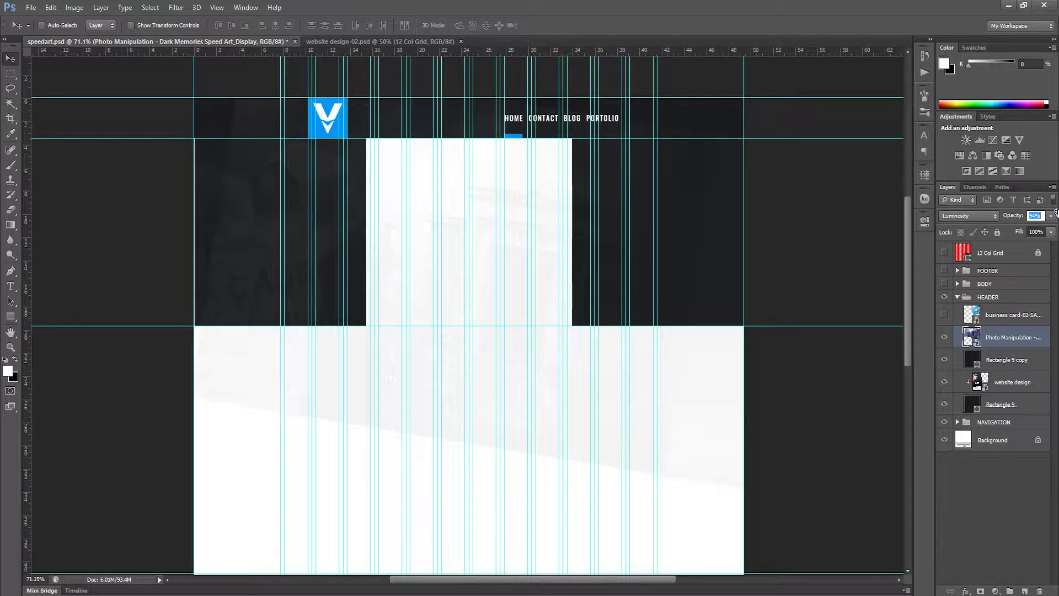
text(94)
key(Return)
click(960, 214)
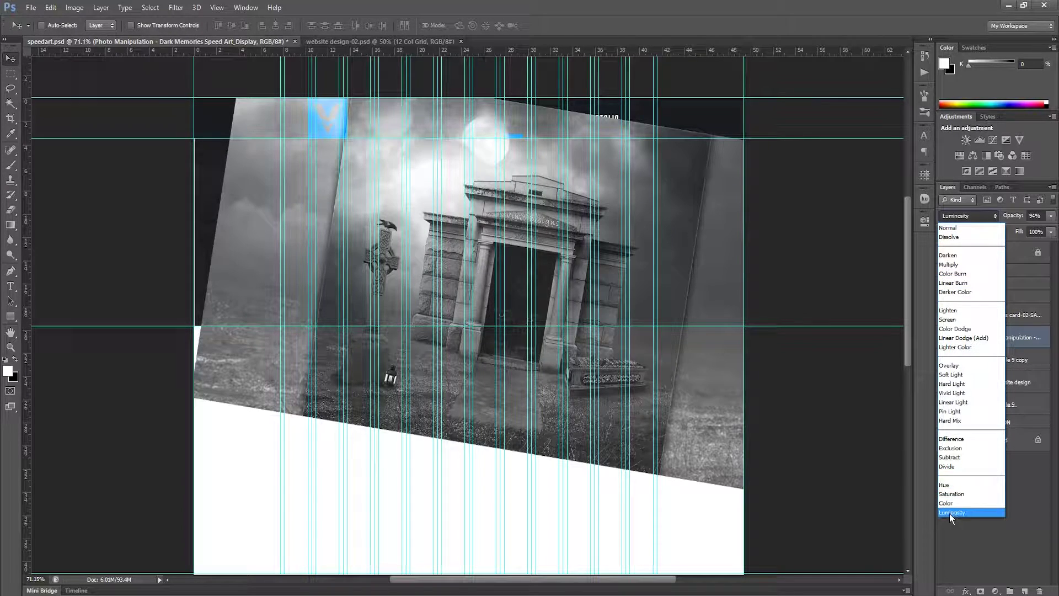
click(972, 510)
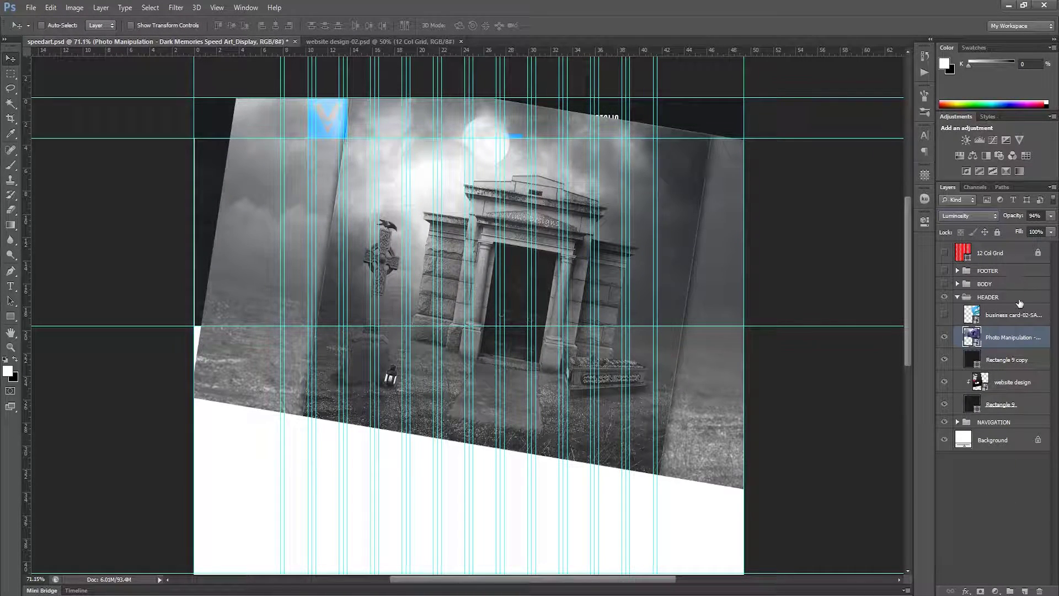
Step: Clip the photo to Rectangle 9 copy at 5% opacity, then stack Rectangle 9 copy above it
alt+click(1013, 346)
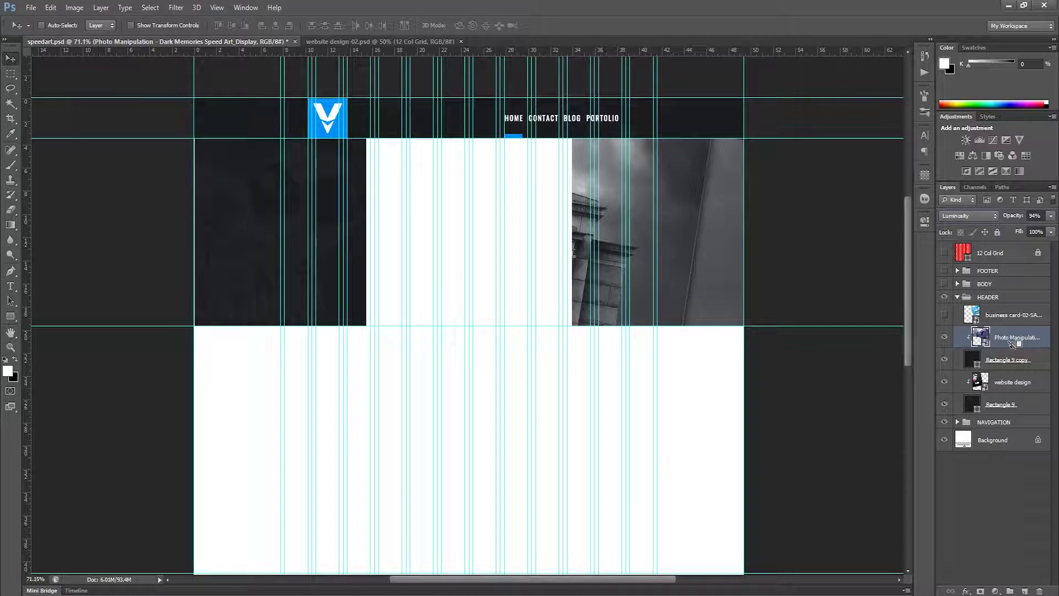
click(1035, 215)
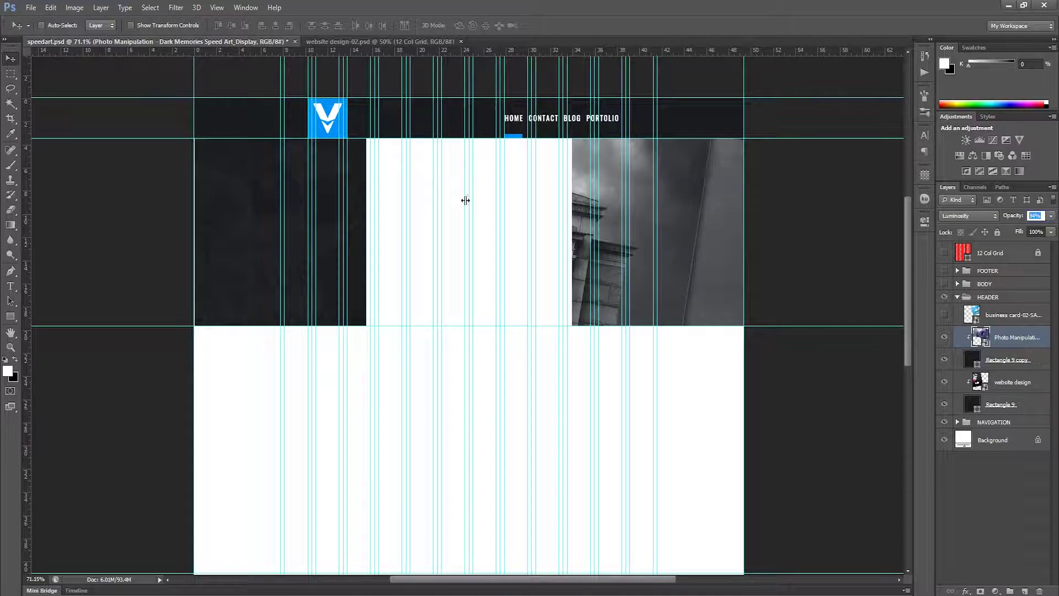
text(5)
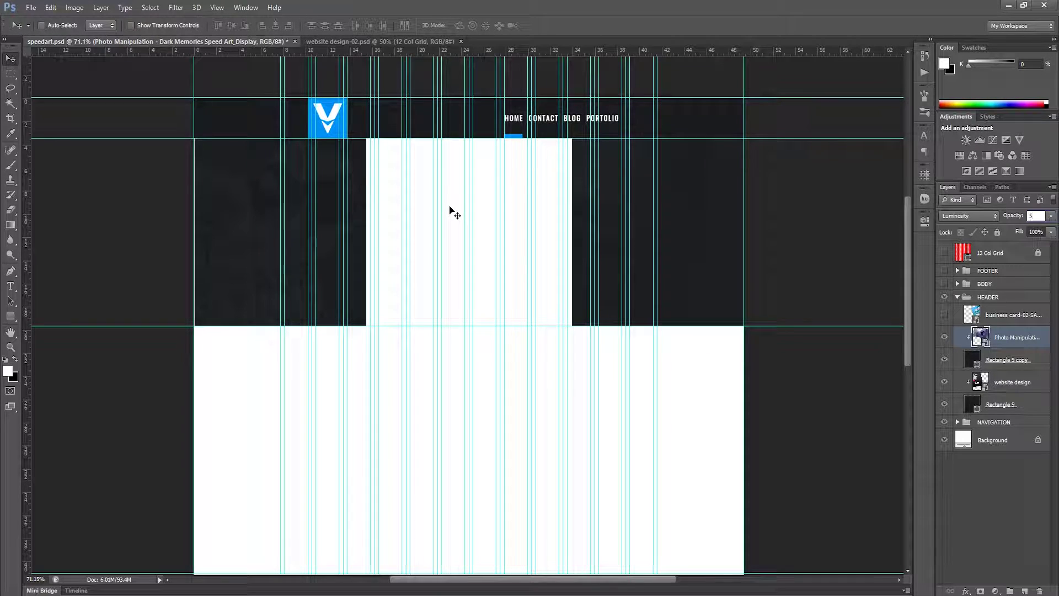
key(Return)
drag(1015, 360, 1006, 323)
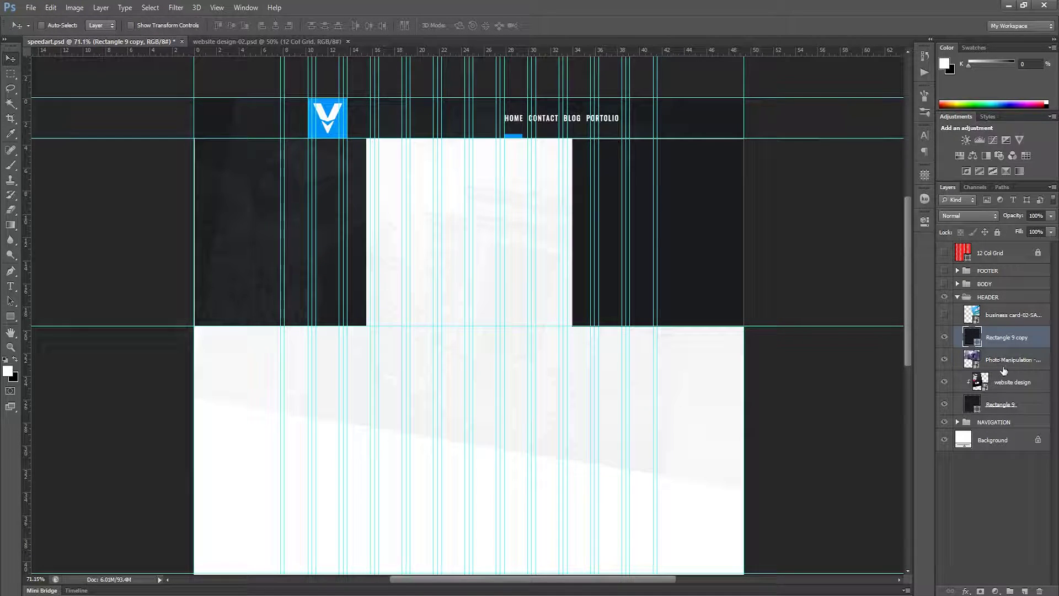
Step: Hide the graveyard photo and show the business card image clipped to the right block
click(944, 359)
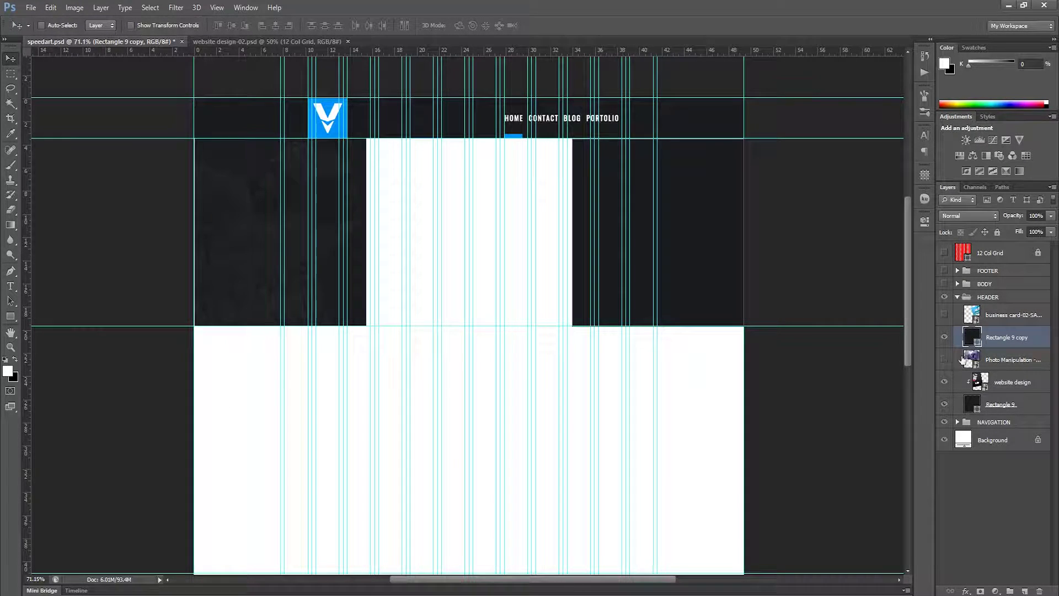
click(944, 314)
alt+click(1005, 324)
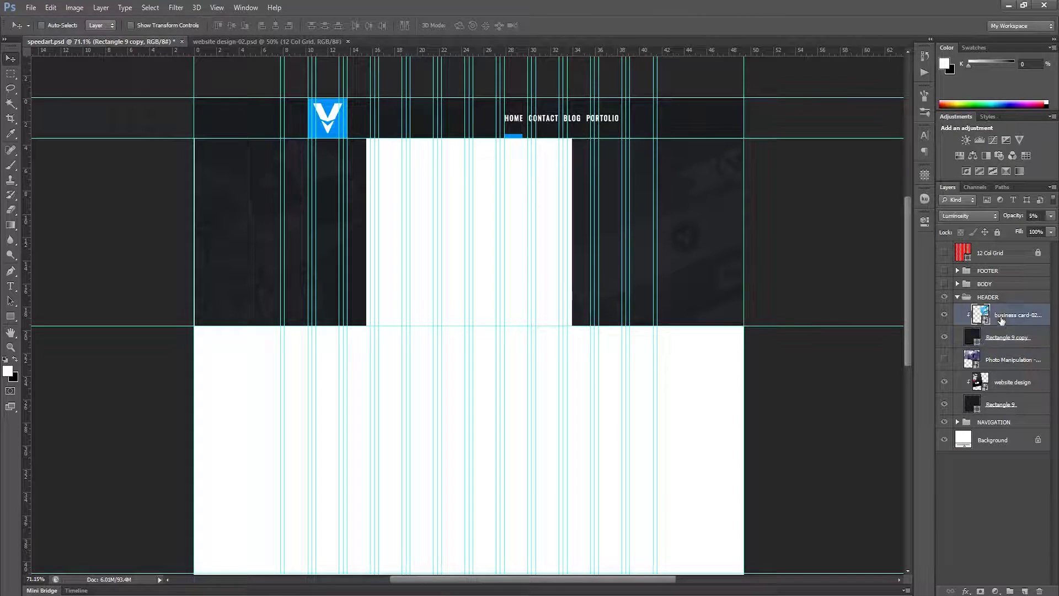
mouse_move(1019, 218)
mouse_down()
mouse_move(1055, 220)
mouse_move(999, 215)
mouse_up()
click(996, 461)
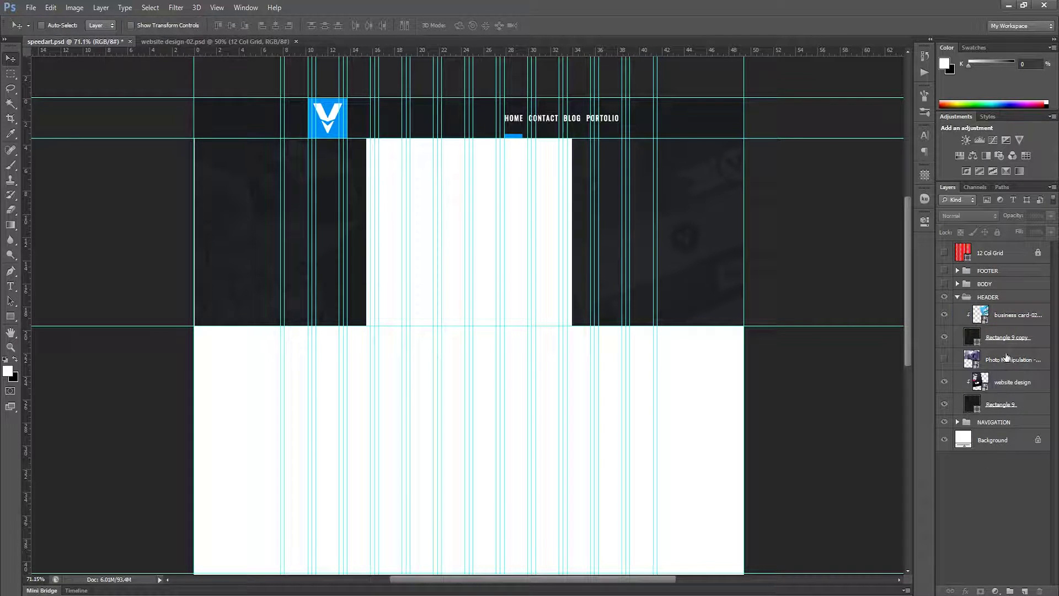
Step: Briefly preview the graveyard photo again, then select the Rectangle 9 left block
click(944, 360)
click(944, 359)
click(1012, 382)
click(1005, 405)
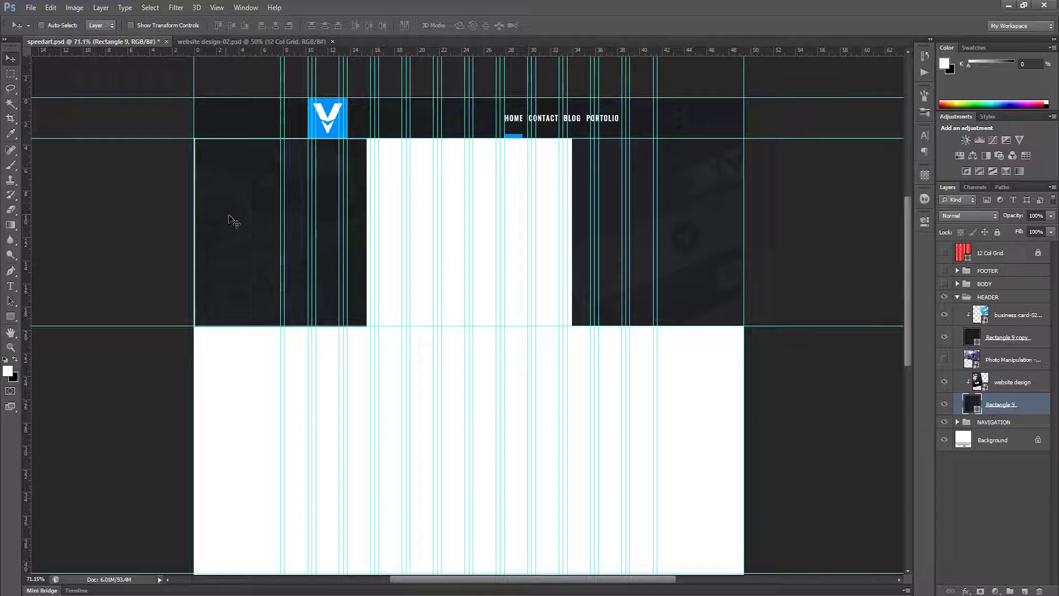
Step: Duplicate Rectangle 9 as Rectangle 9 copy 2, stacked above website design
key(alt)
right_click(1032, 406)
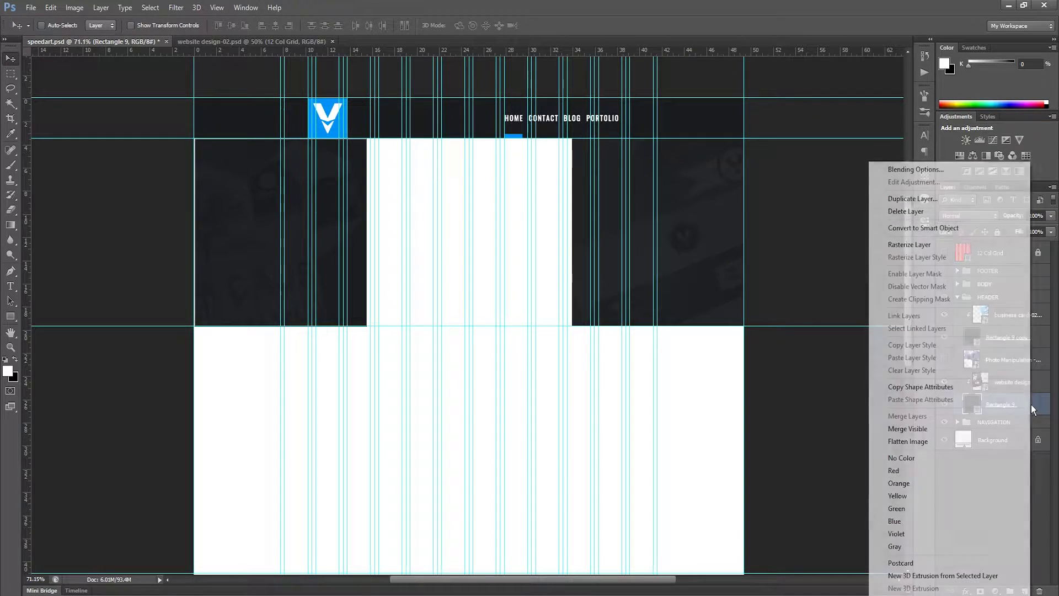
click(919, 201)
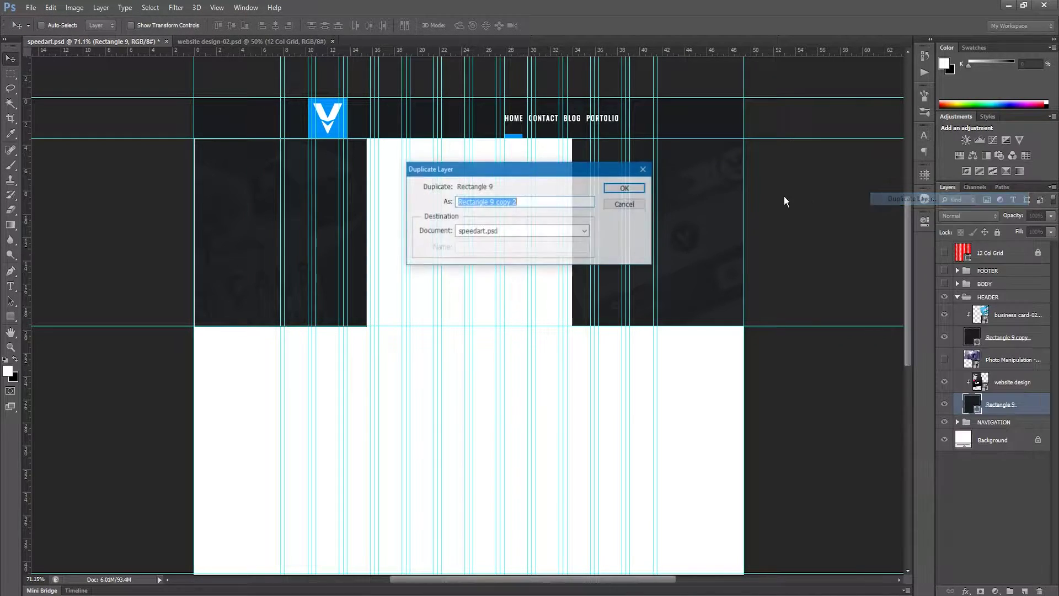
click(624, 188)
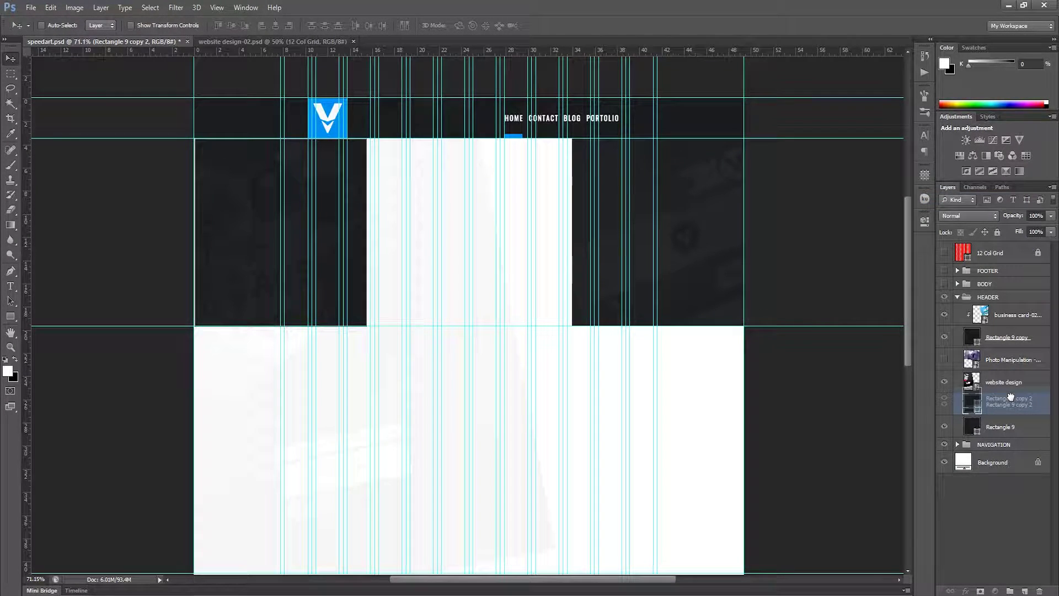
drag(1013, 407, 1004, 371)
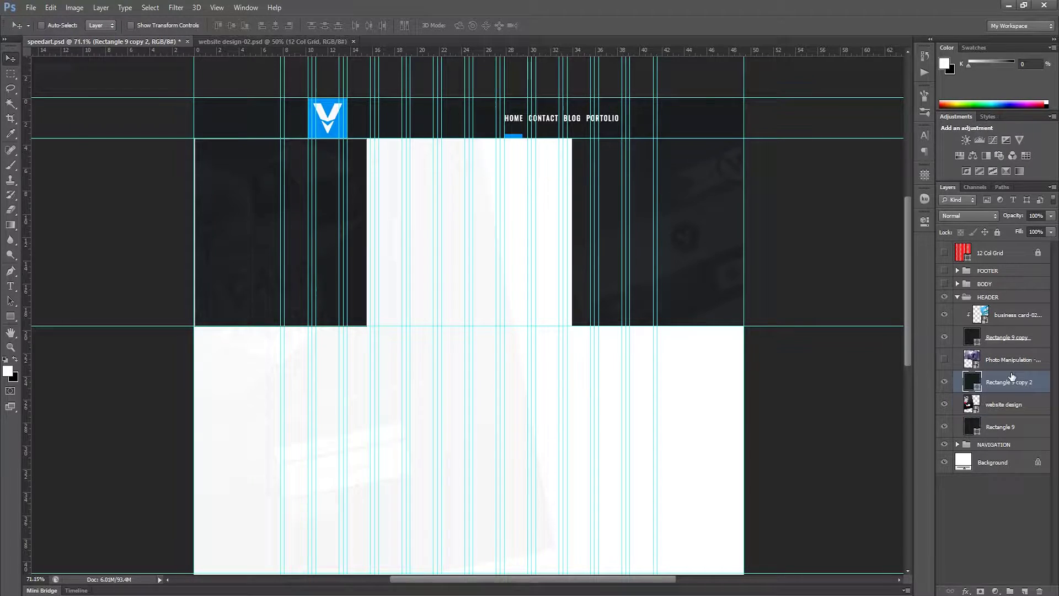
alt+click(1005, 414)
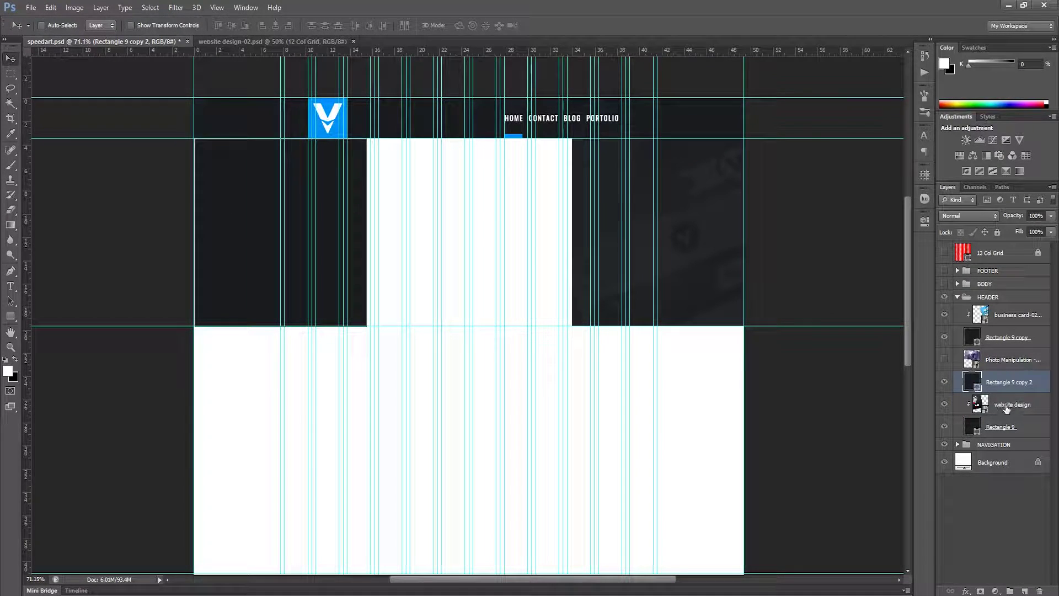
click(944, 360)
Step: Move the new block into the header centre and stretch it rightward to fill the gap
drag(254, 213, 433, 226)
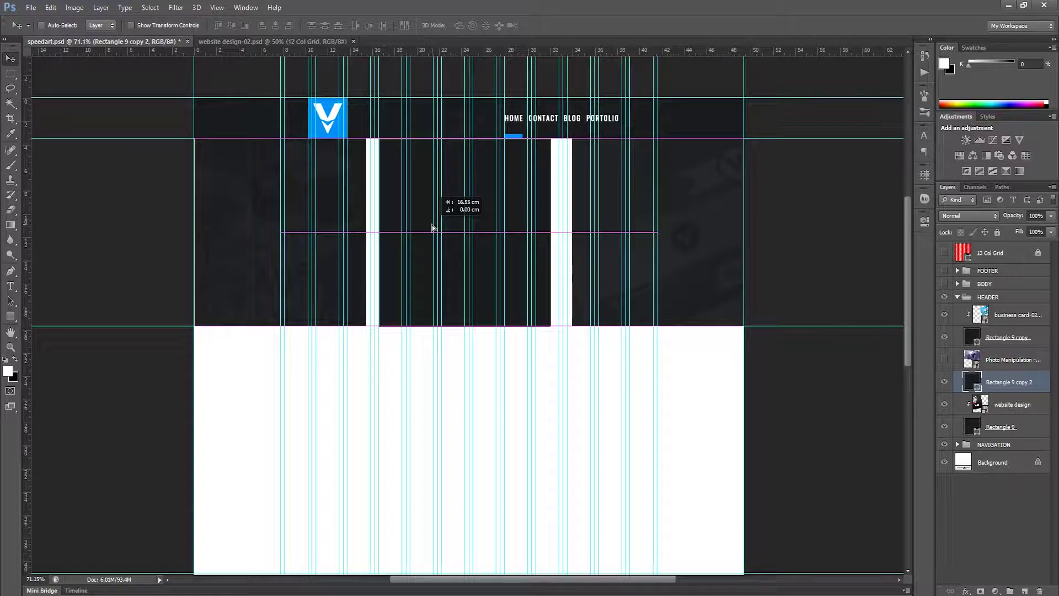
drag(433, 227, 419, 229)
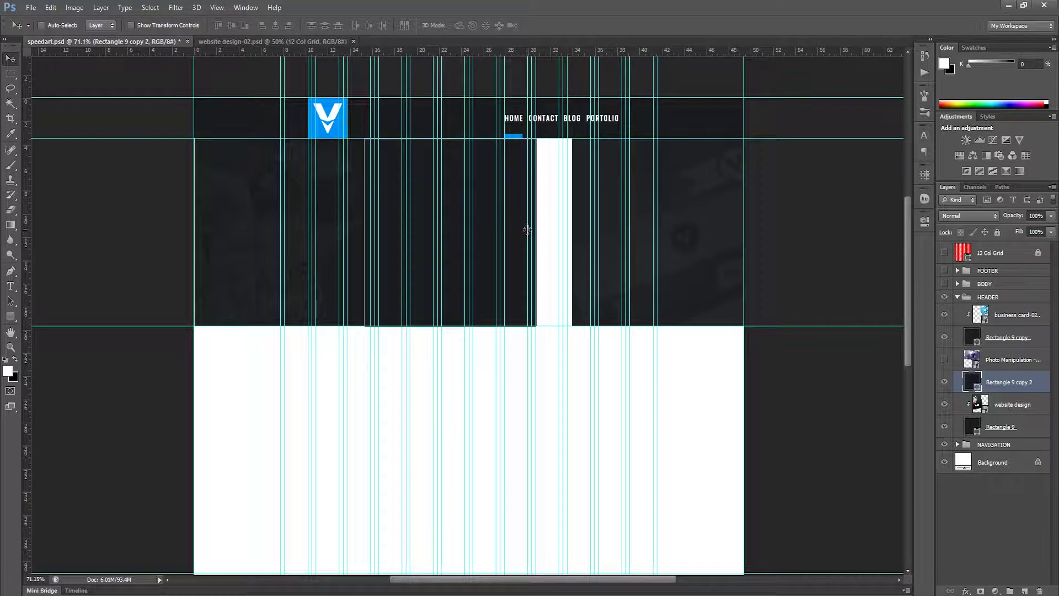
key(ctrl+t)
drag(535, 232, 572, 230)
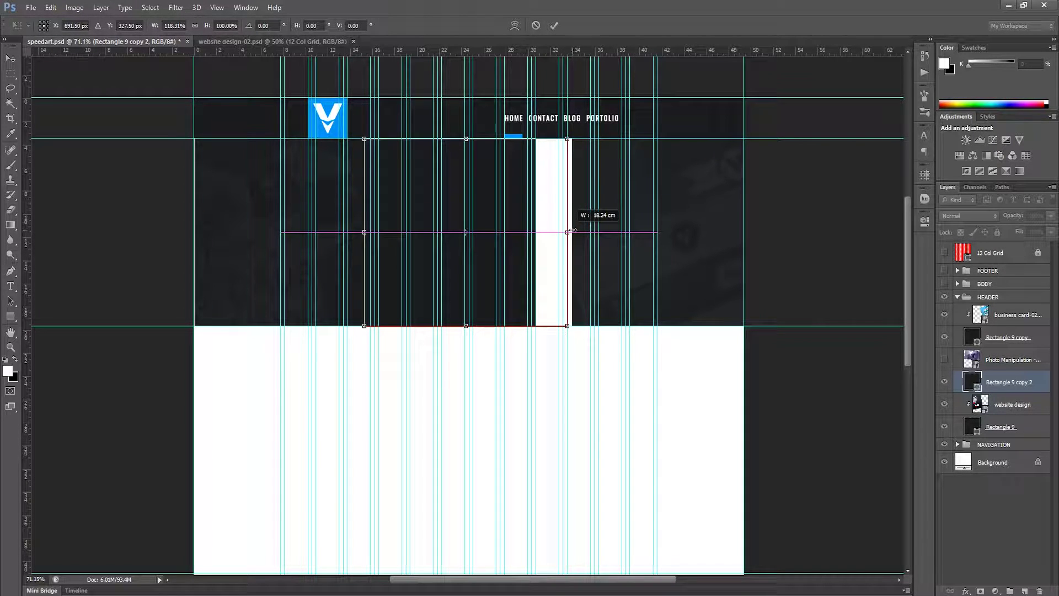
drag(573, 230, 574, 230)
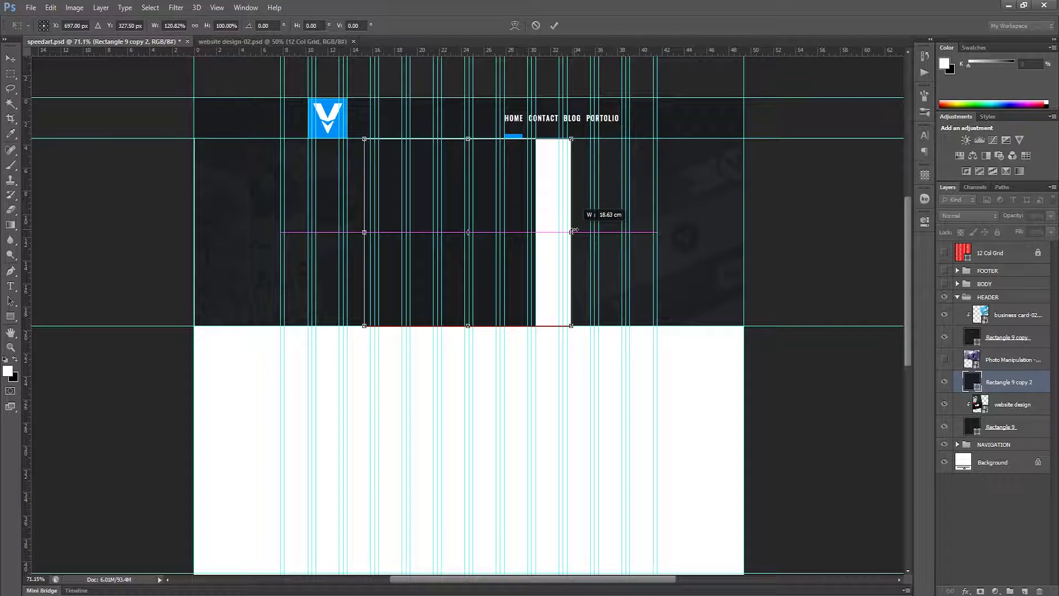
Step: Commit the centre panel's stretched width and reselect Rectangle 9 copy 2
click(554, 25)
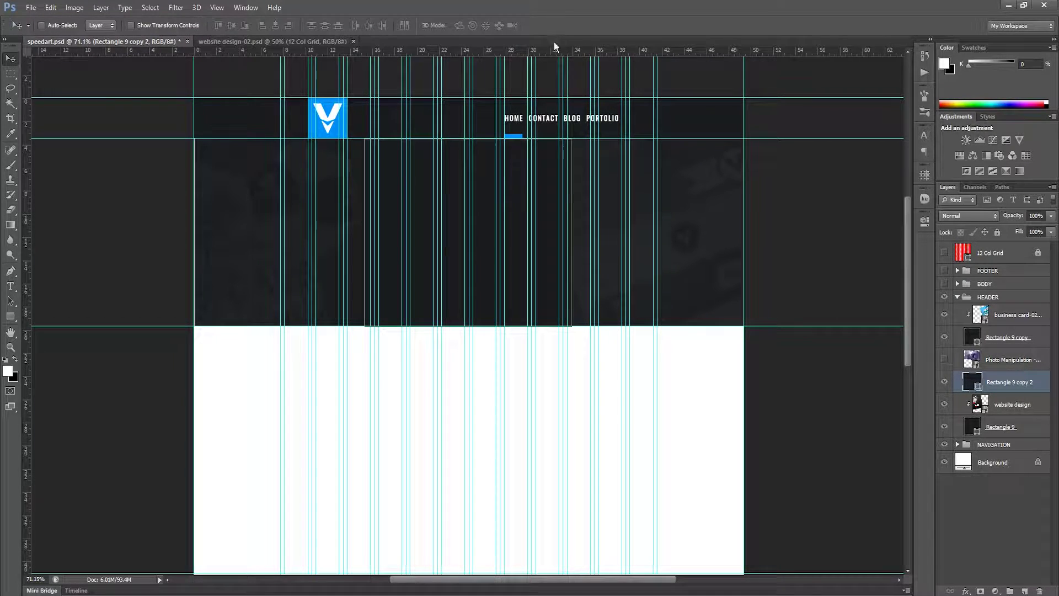
click(983, 457)
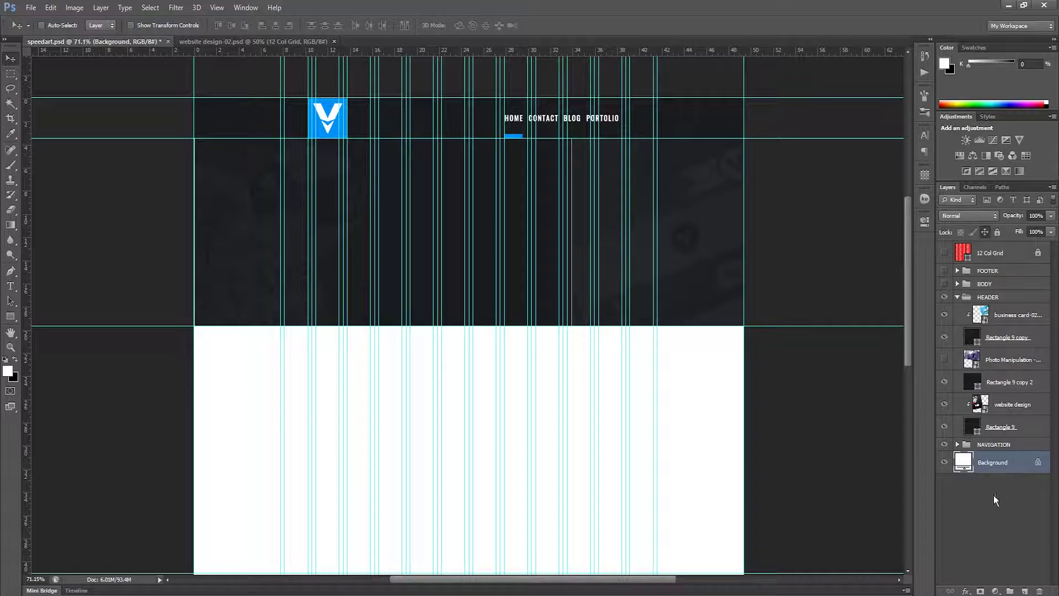
click(1013, 405)
click(1000, 467)
click(1015, 426)
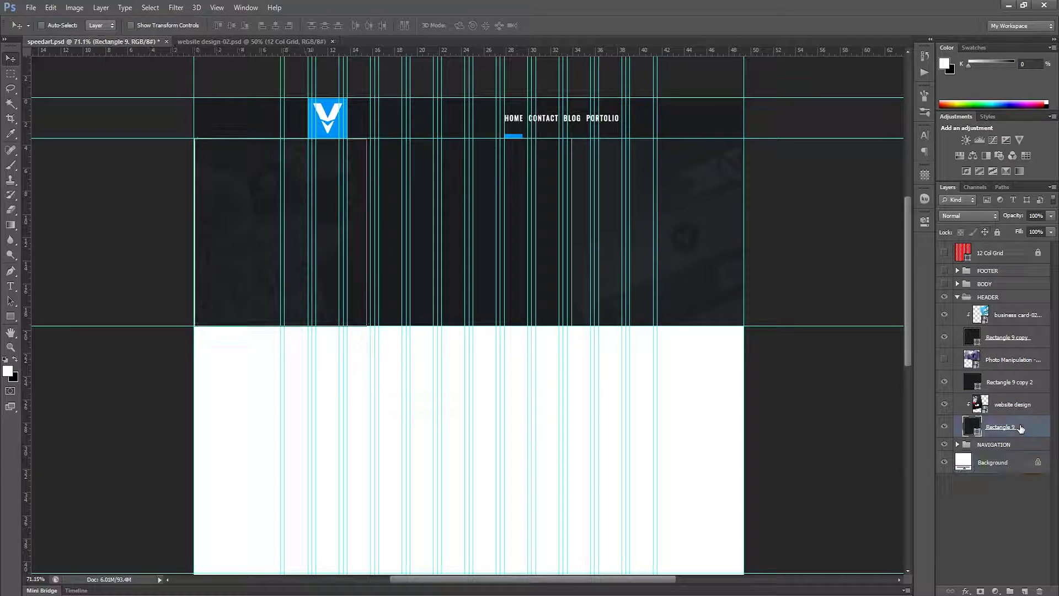
click(1007, 383)
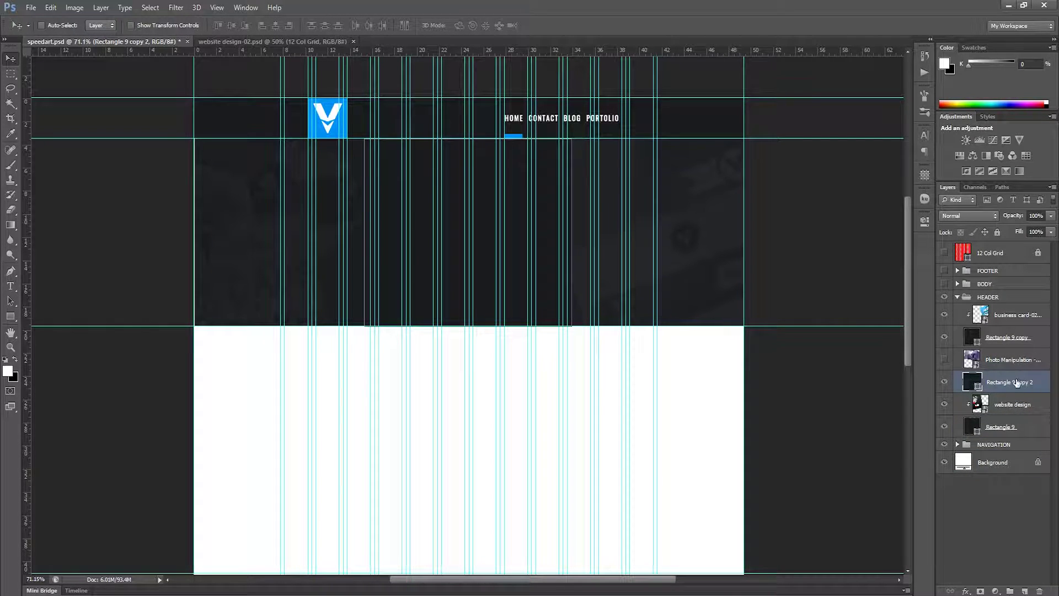
Step: Nudge the centre panel's right edge a few pixels, commit it, and hide the guides
key(ctrl+t)
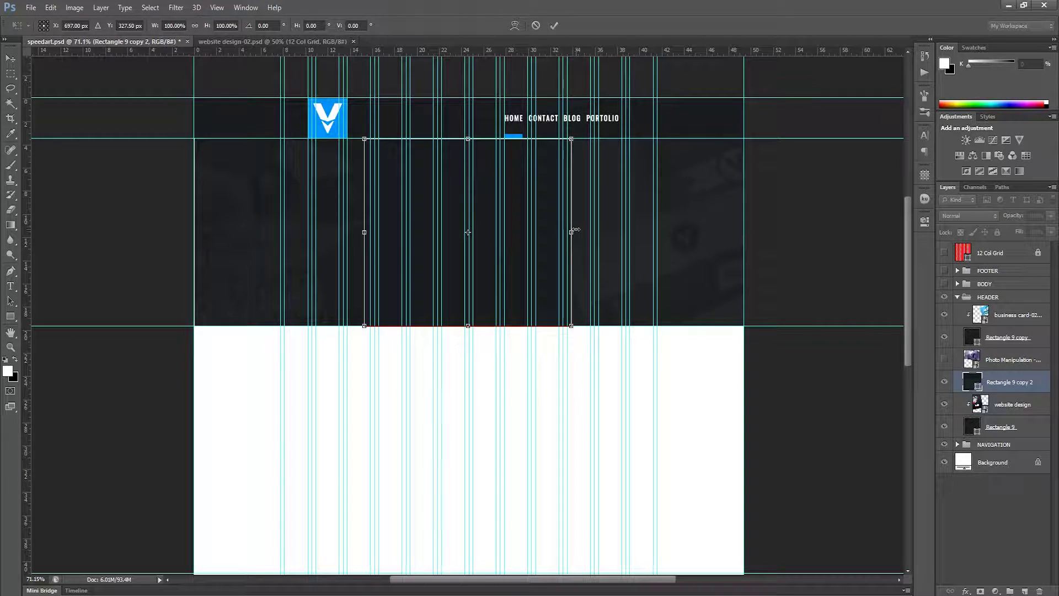
drag(573, 231, 577, 231)
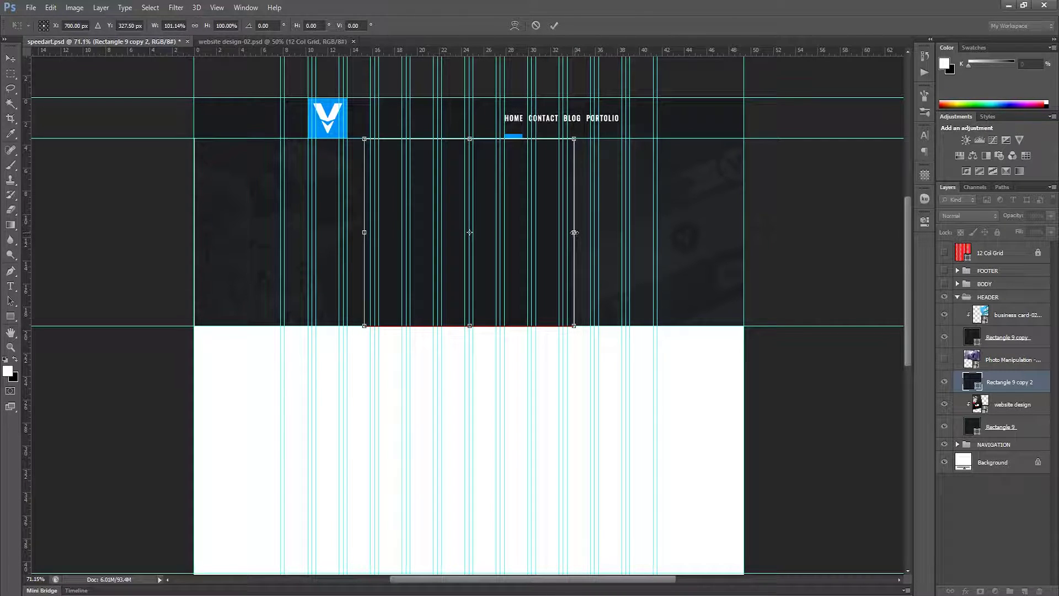
drag(574, 232, 573, 233)
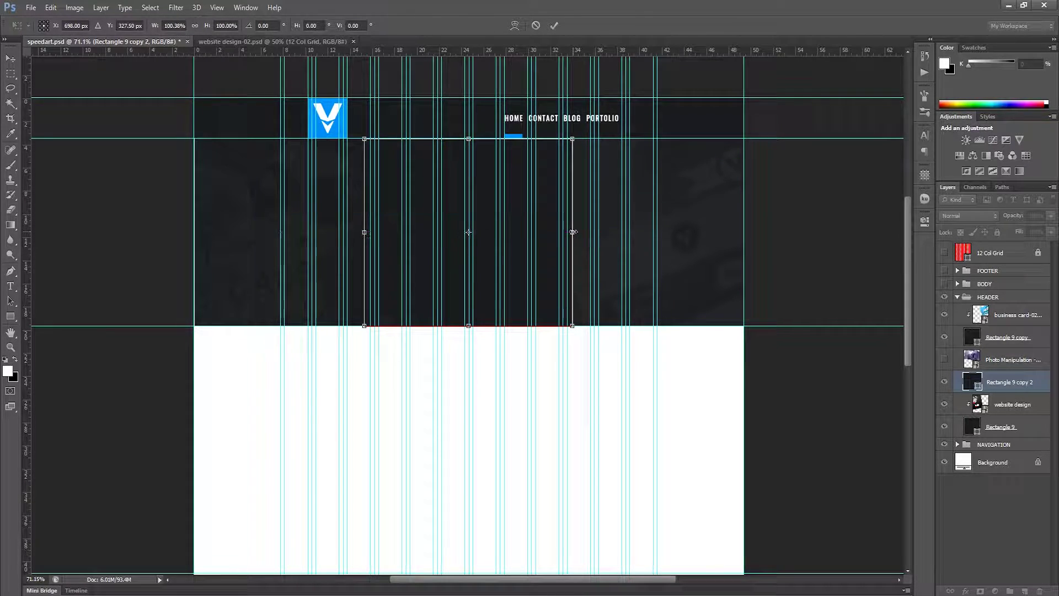
click(554, 25)
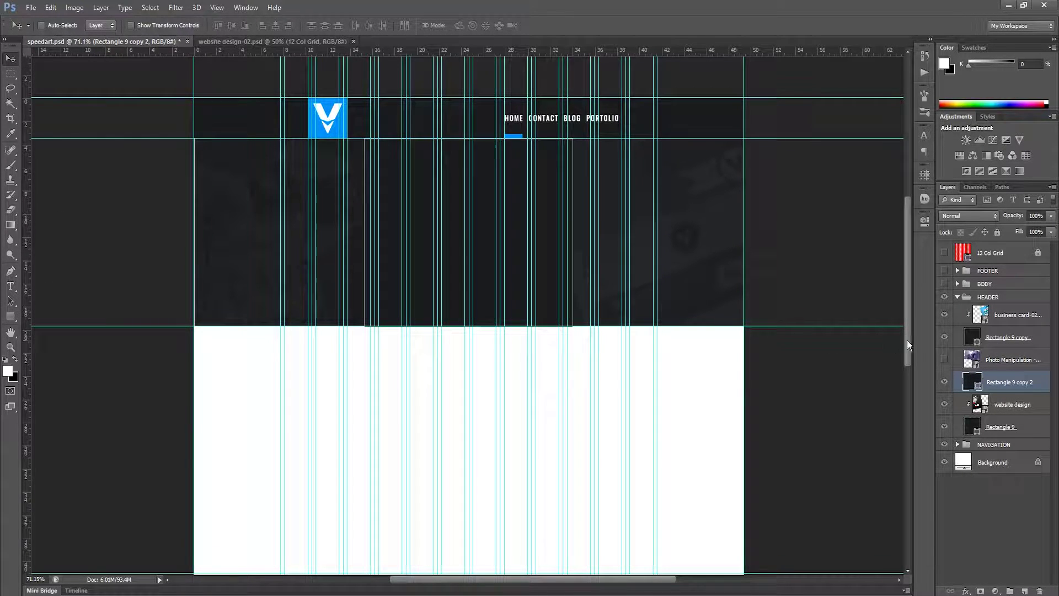
key(ctrl+semicolon)
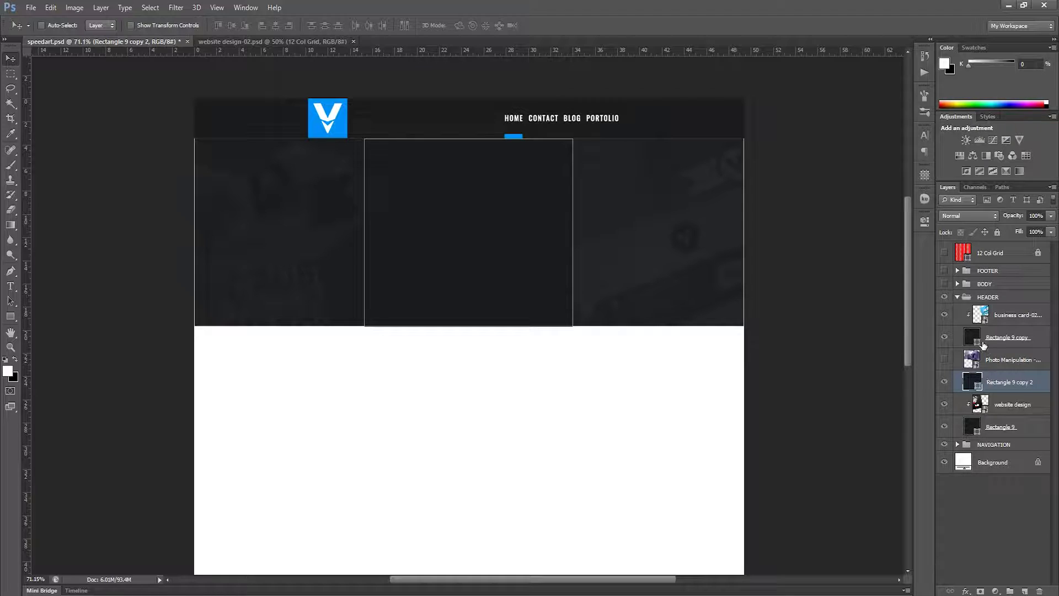
Step: Stretch the left panel Rectangle 9 so its left edge meets the page edge
click(990, 298)
click(1001, 426)
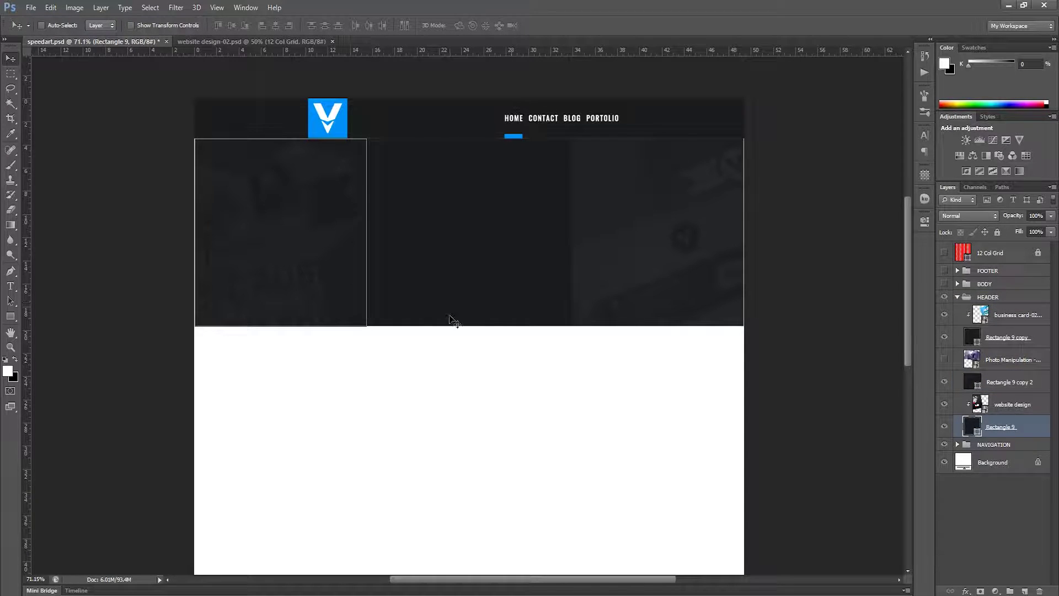
key(ctrl+t)
drag(194, 233, 194, 233)
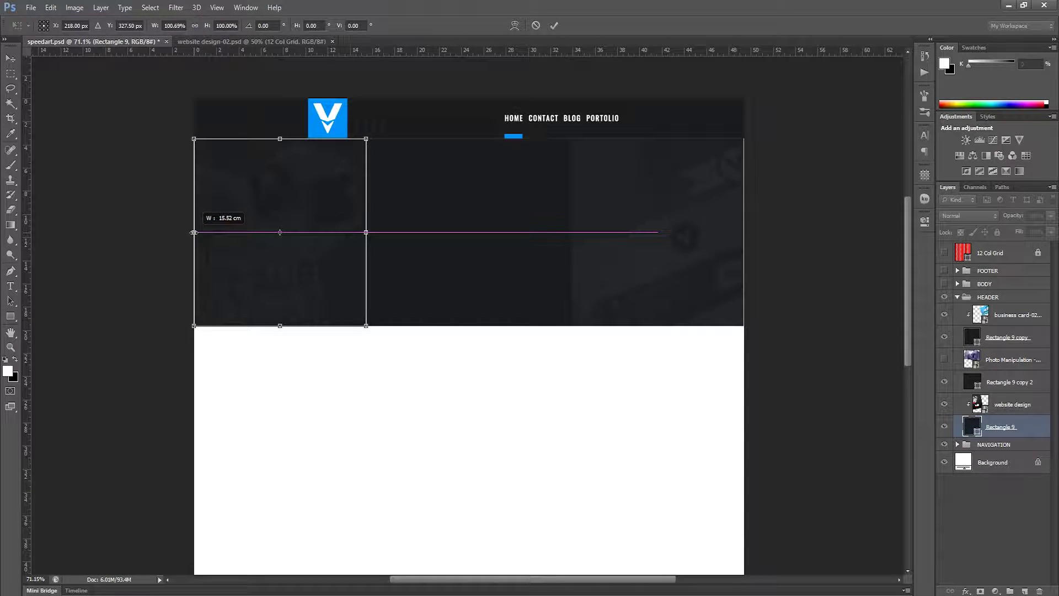
drag(195, 233, 194, 232)
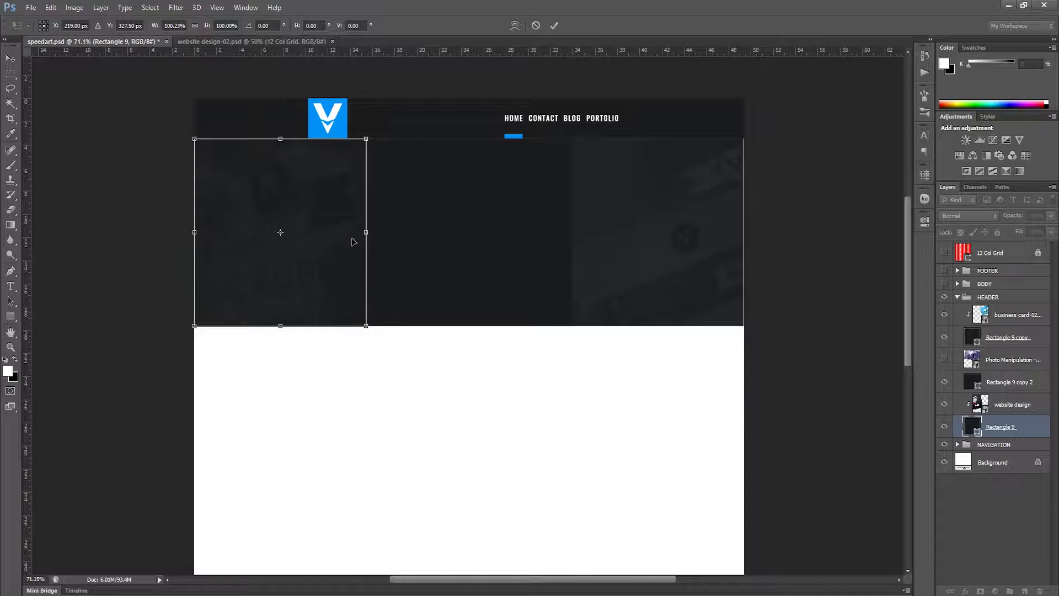
click(554, 25)
Step: Stretch Rectangle 9 copy so its right edge aligns with the page edge
click(1007, 337)
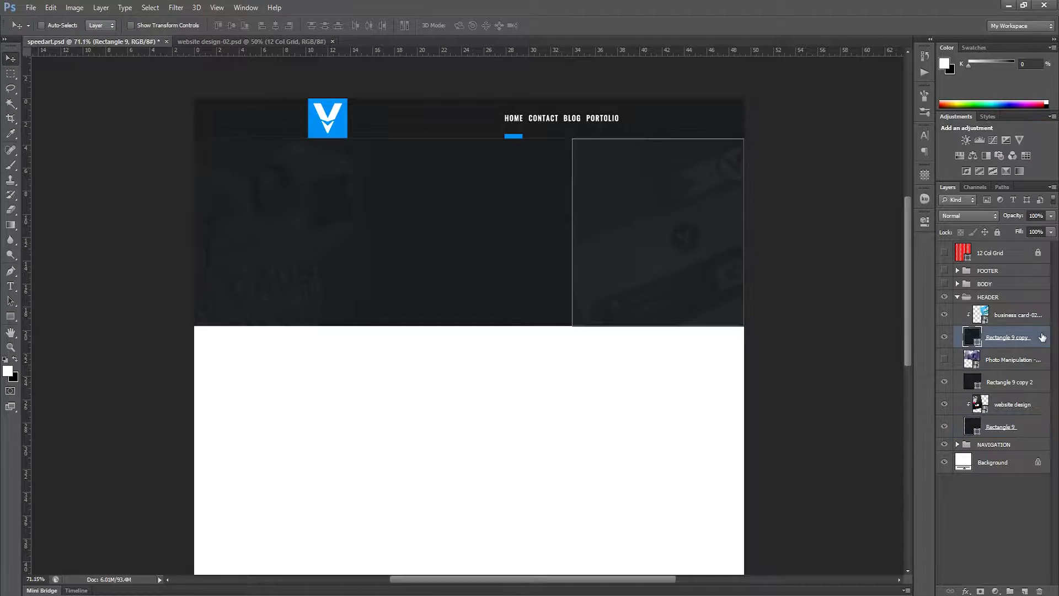
key(ctrl+t)
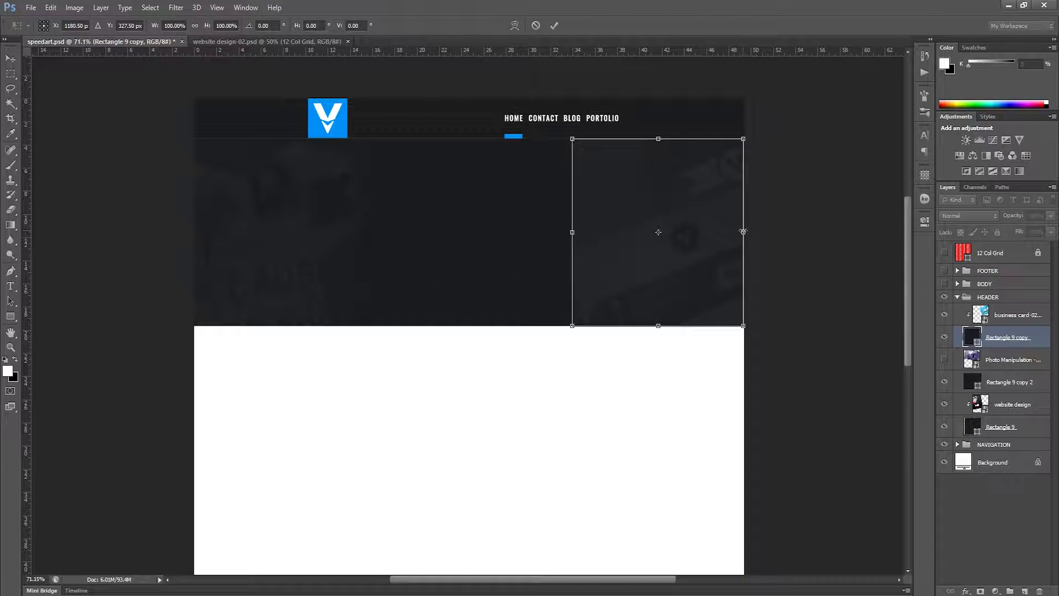
drag(743, 231, 743, 231)
click(554, 26)
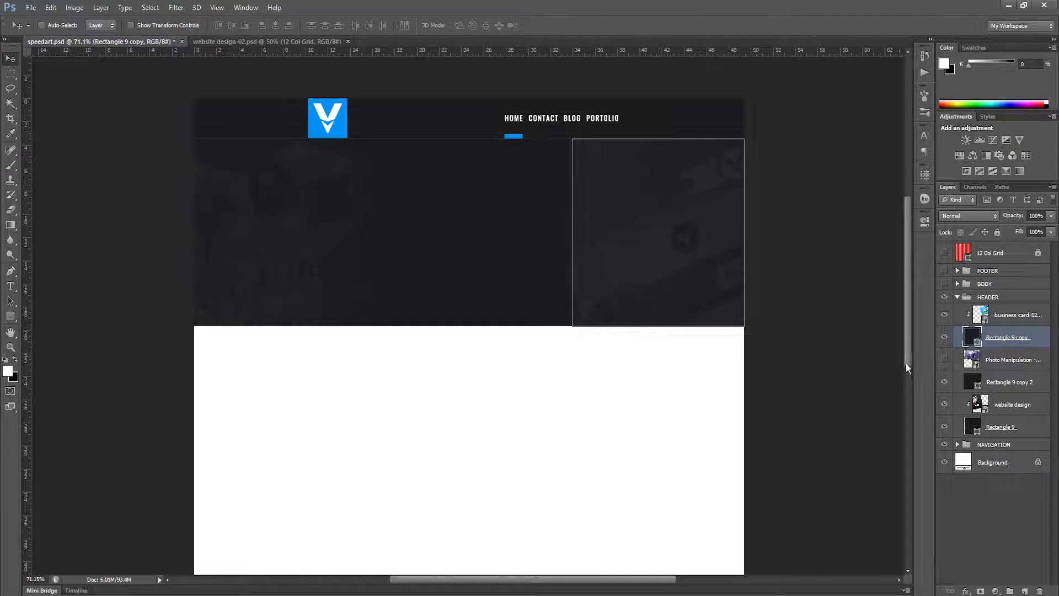
click(1003, 485)
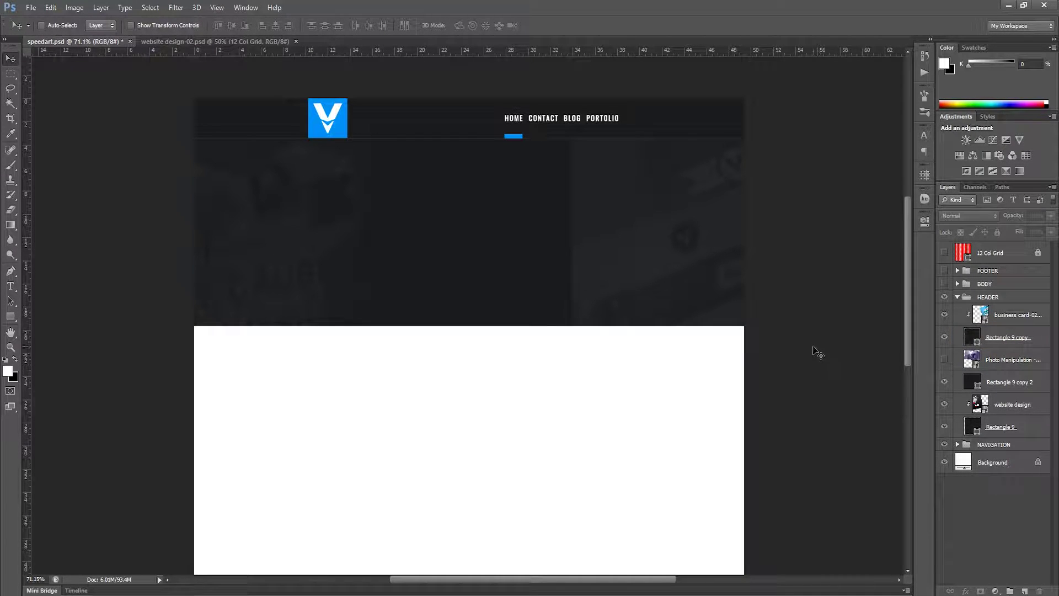
Step: Show the Photo Manipulation texture, adjust its opacity, and clip it into Rectangle 9 copy 2
click(1012, 381)
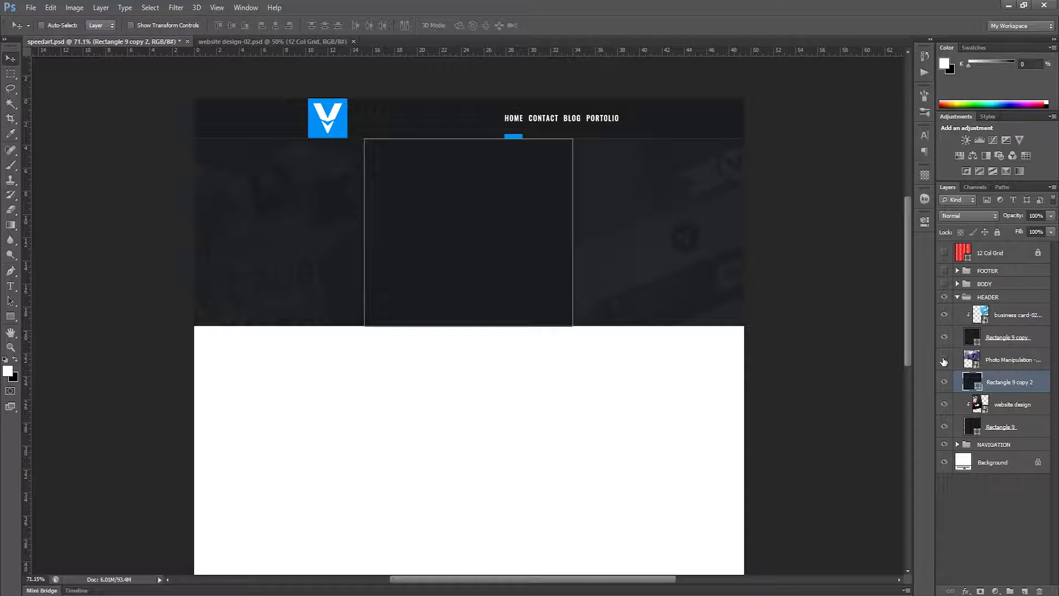
click(944, 359)
click(1013, 364)
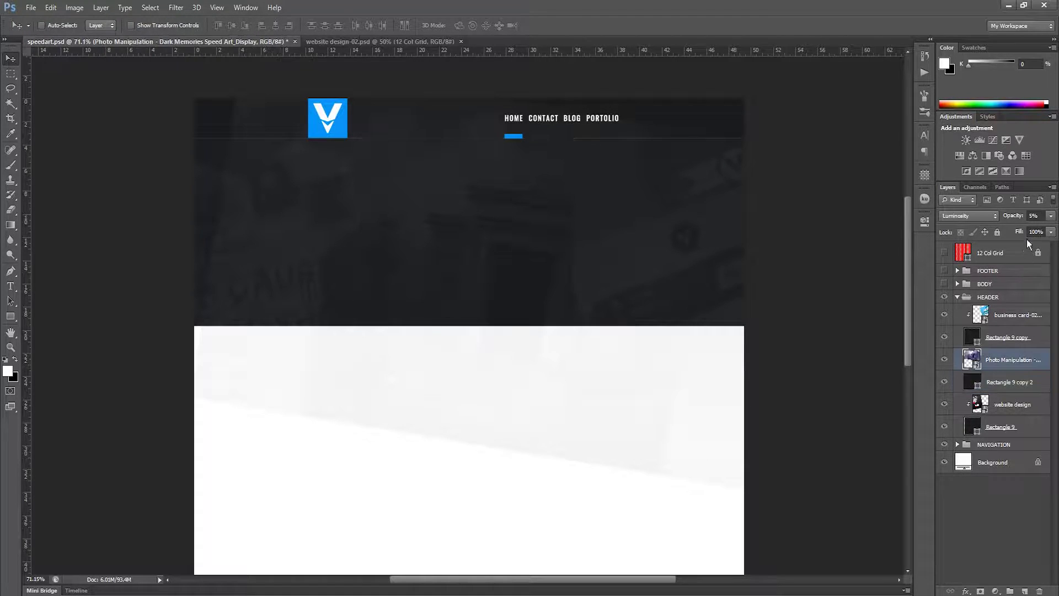
mouse_move(1019, 219)
mouse_down()
mouse_move(1056, 215)
mouse_move(1017, 223)
mouse_up()
alt+click(1008, 368)
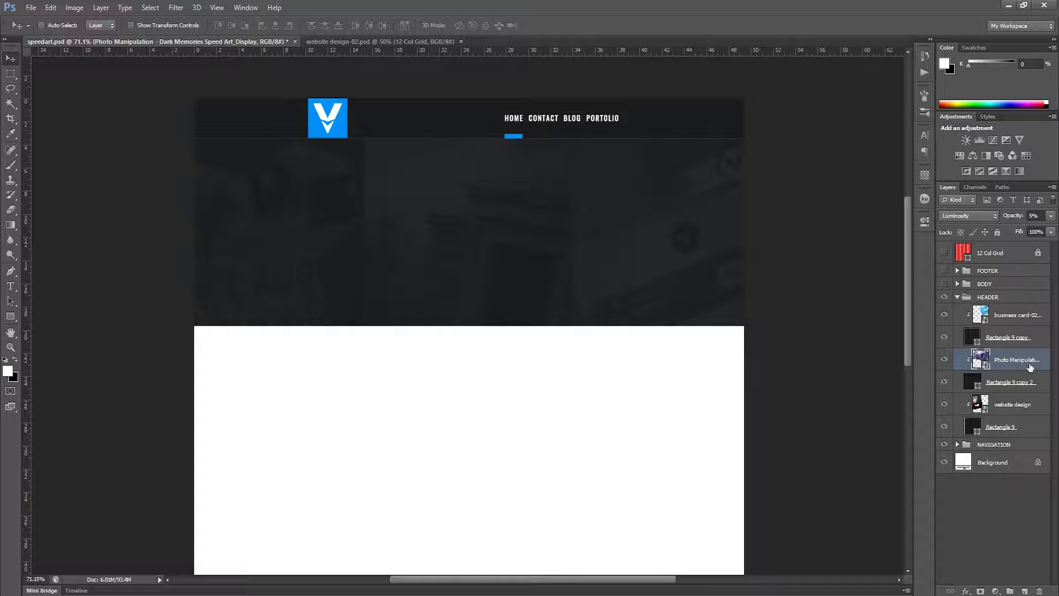
Step: Save the document and add an empty Layer 1 above the business card layer
key(ctrl+s)
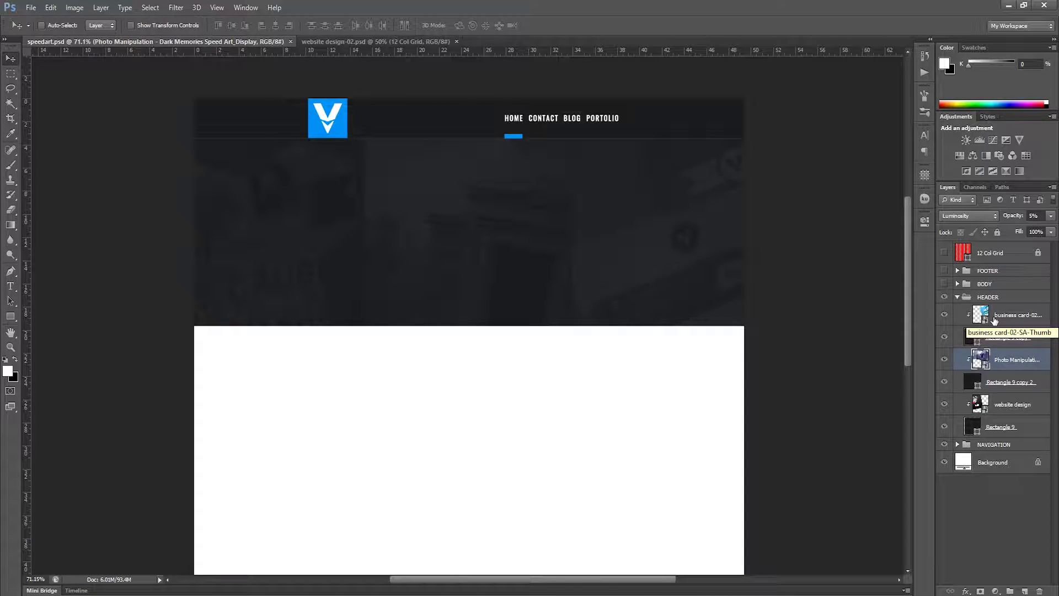
click(1019, 323)
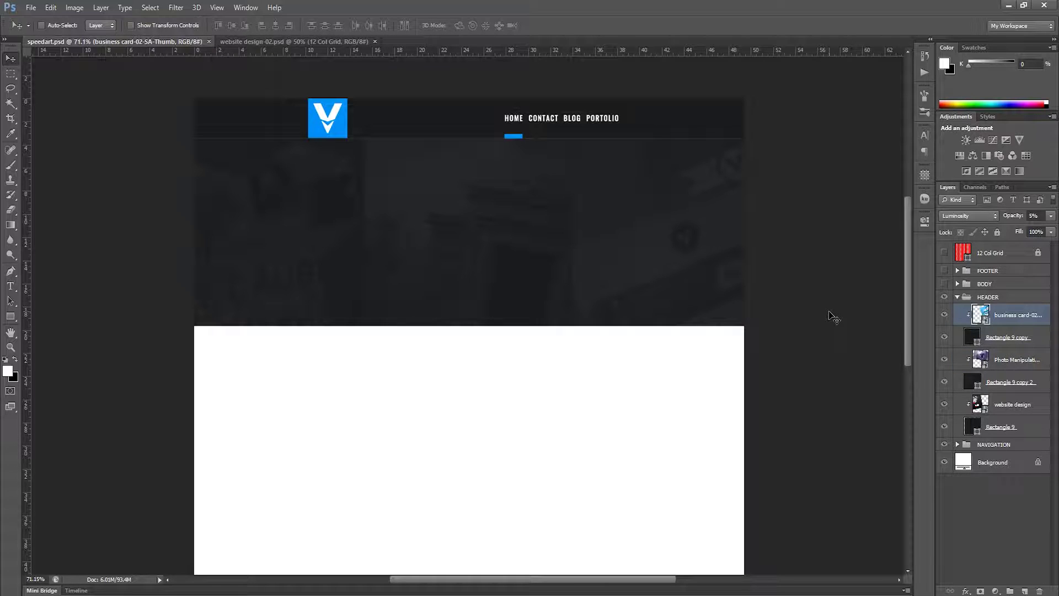
click(1025, 590)
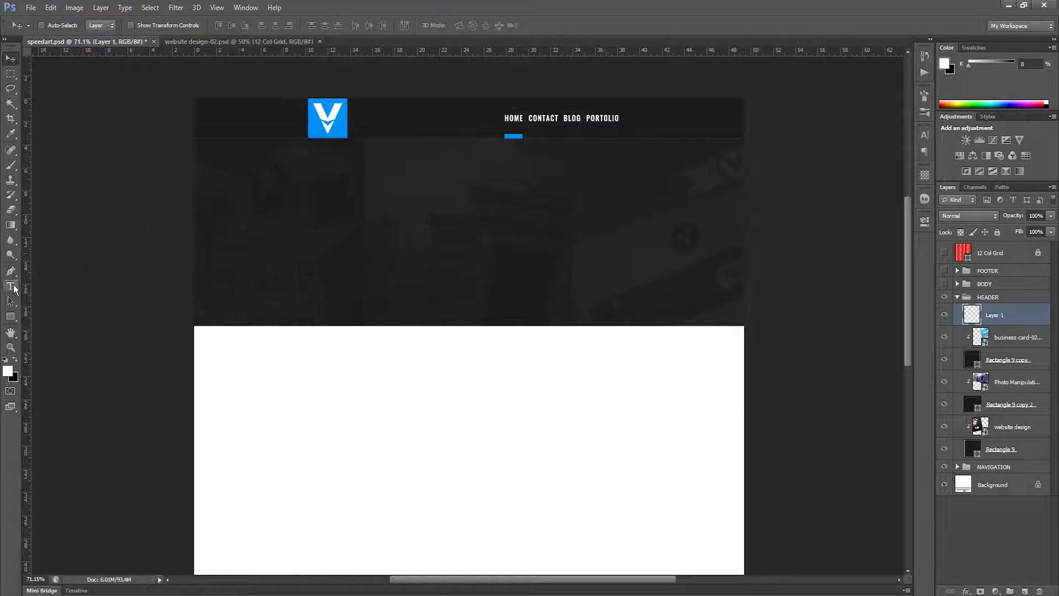
Step: Set up the Type tool with Oswald at 72 pt
click(13, 286)
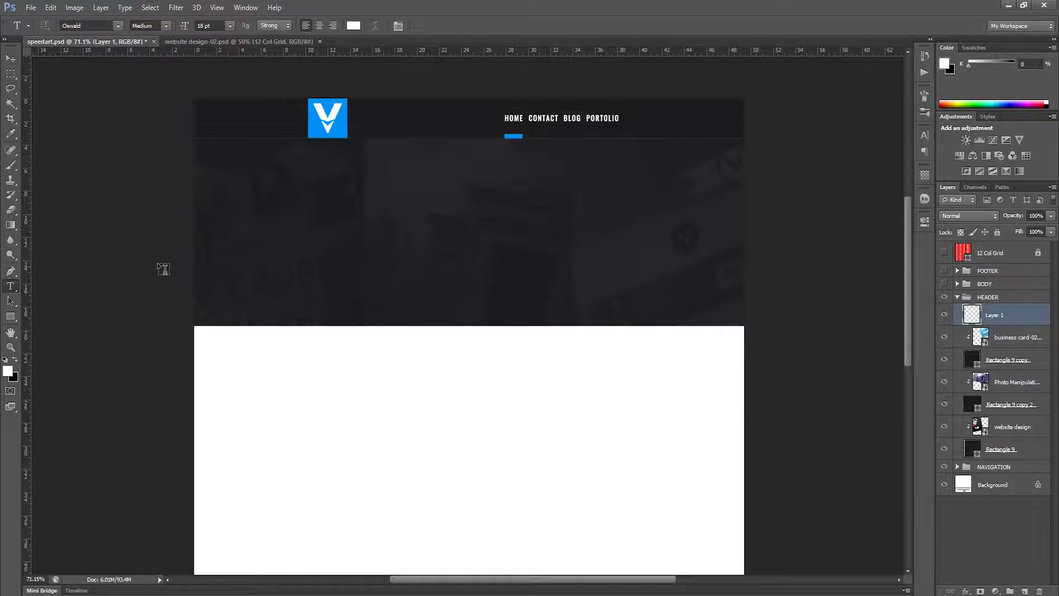
click(119, 26)
click(220, 25)
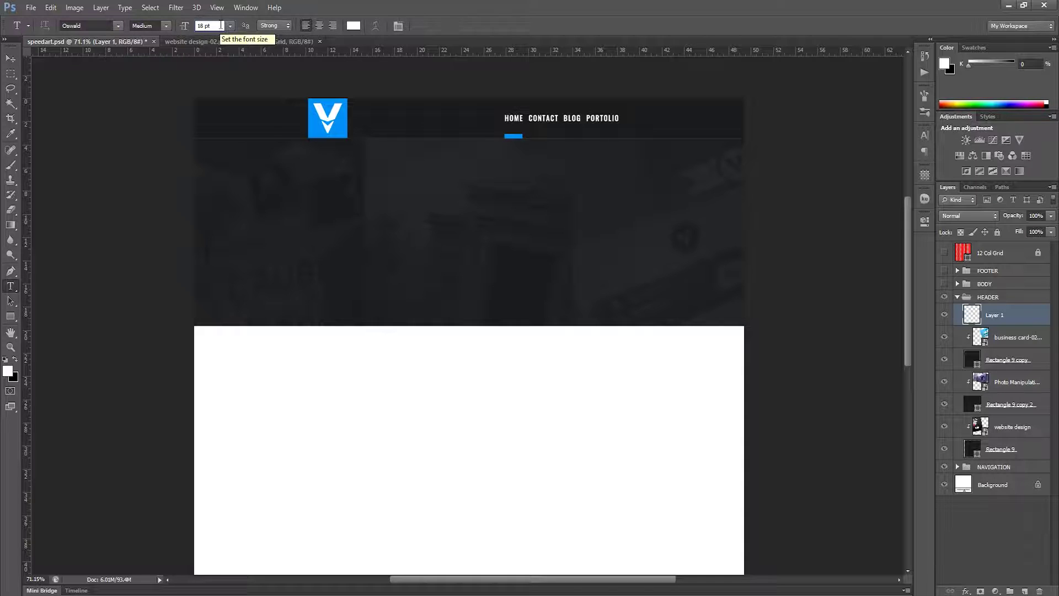
drag(210, 25, 151, 20)
text(72)
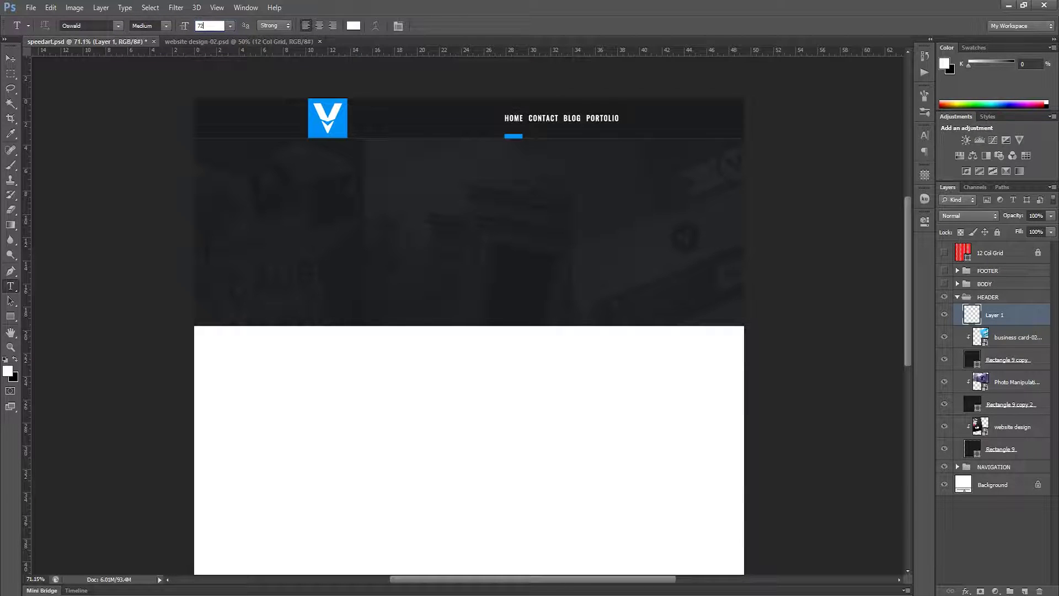
key(Return)
Step: Type and commit the title 'GRAPHIC DESIGN' near the top of the header
click(408, 195)
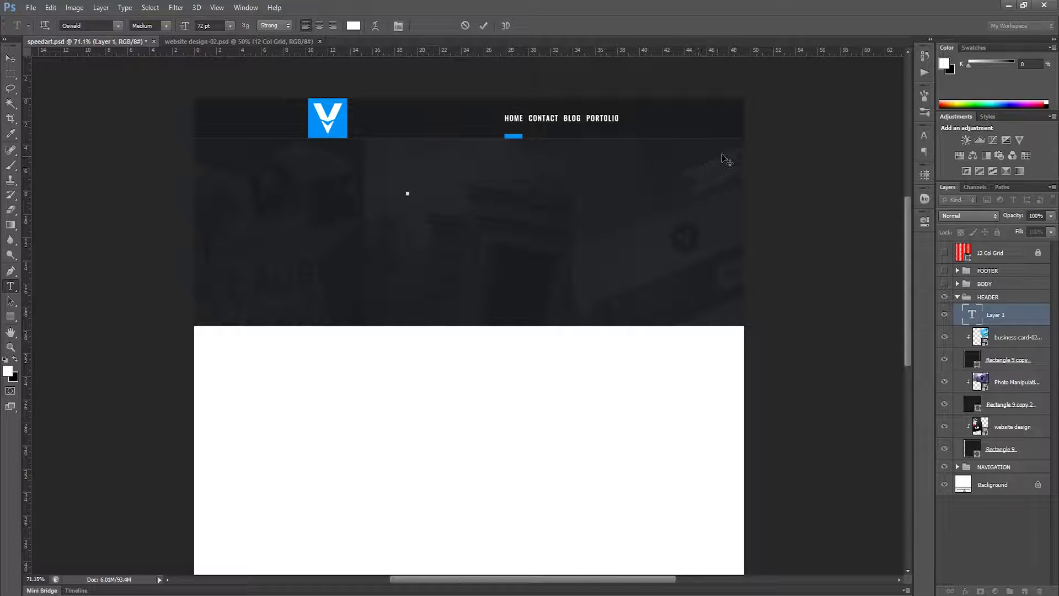
text(GR)
text(APHIC D)
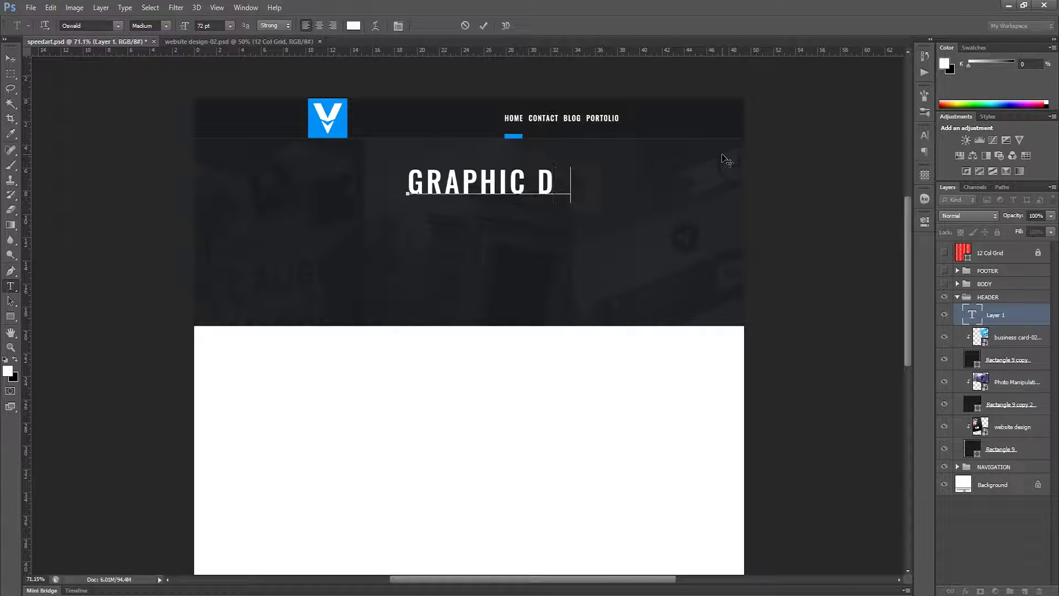
text(ESIGN)
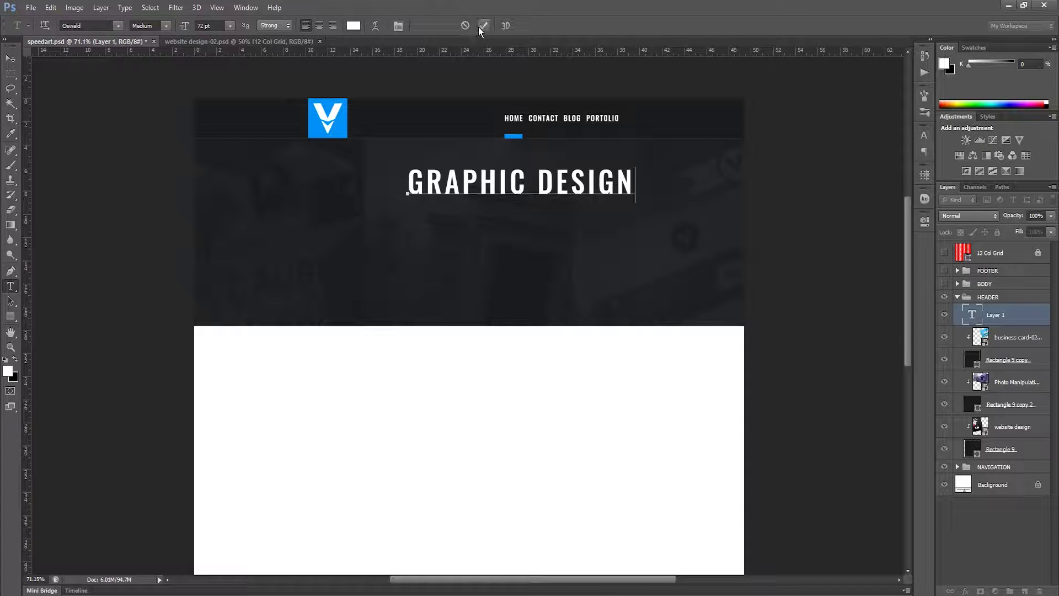
click(483, 26)
key(v)
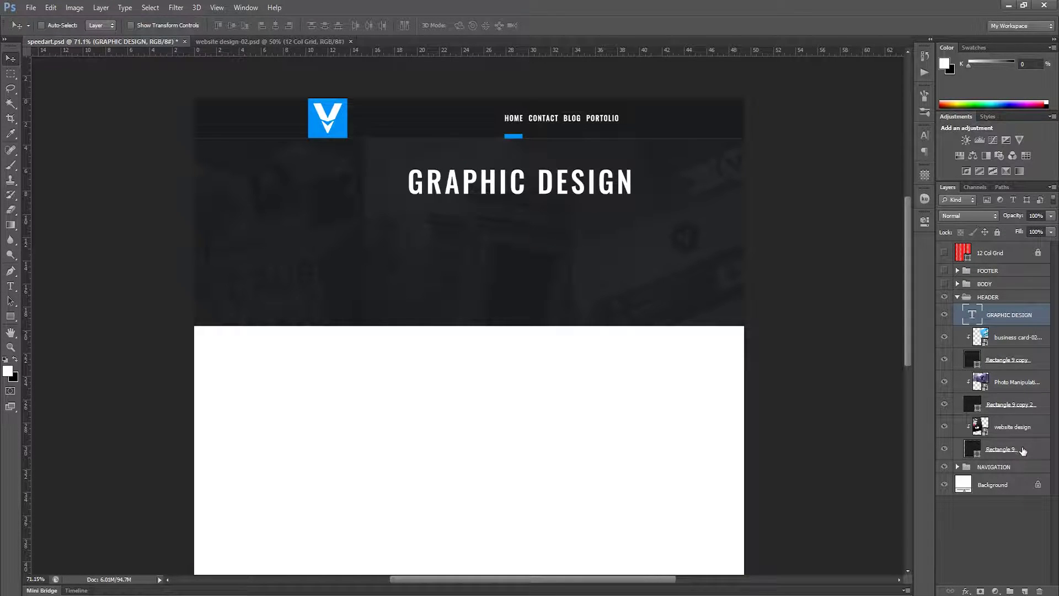
ctrl+click(1022, 450)
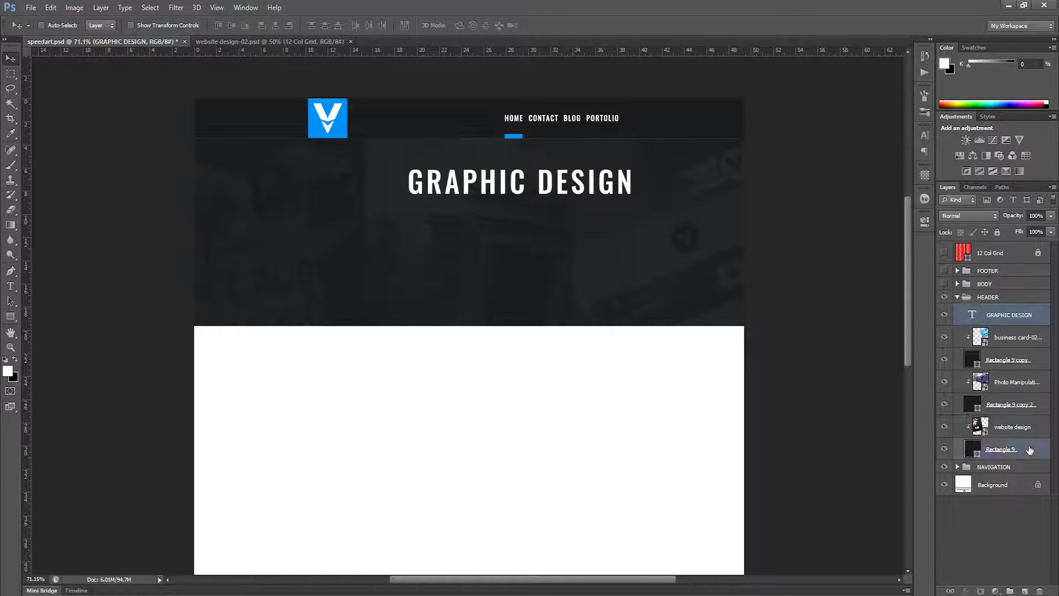
Step: Move the GRAPHIC DESIGN title so it sits centred across the header
click(275, 25)
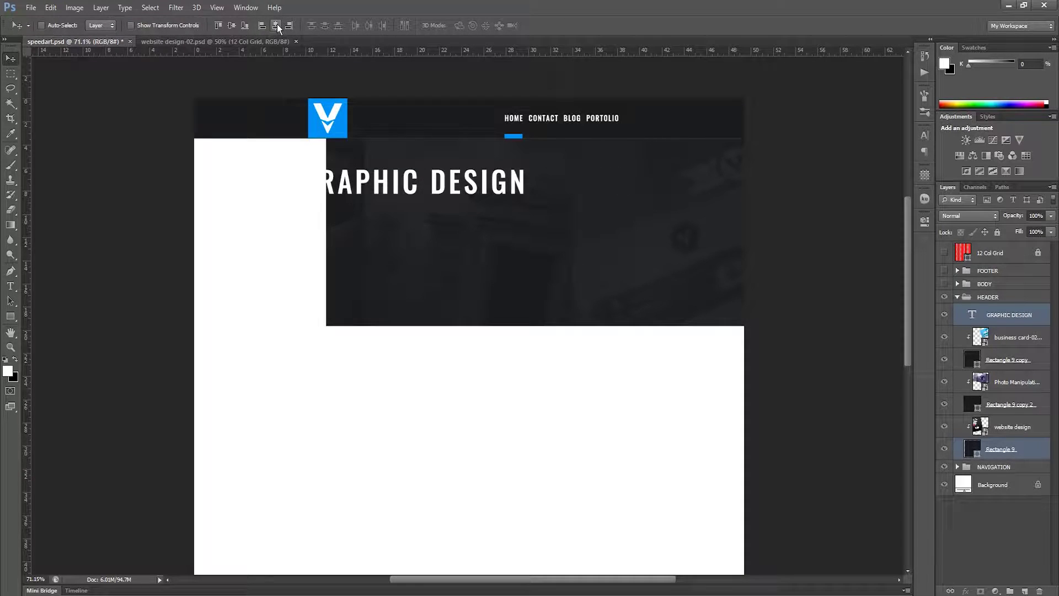
ctrl+click(1025, 454)
mouse_move(494, 182)
mouse_down()
mouse_move(411, 179)
mouse_move(423, 182)
mouse_up()
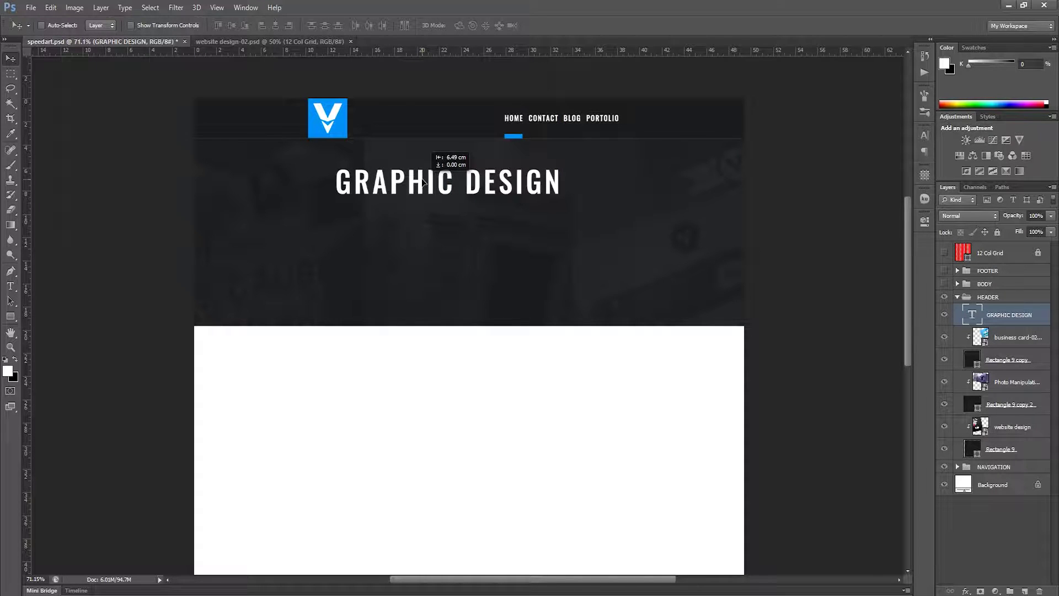
drag(423, 182, 465, 181)
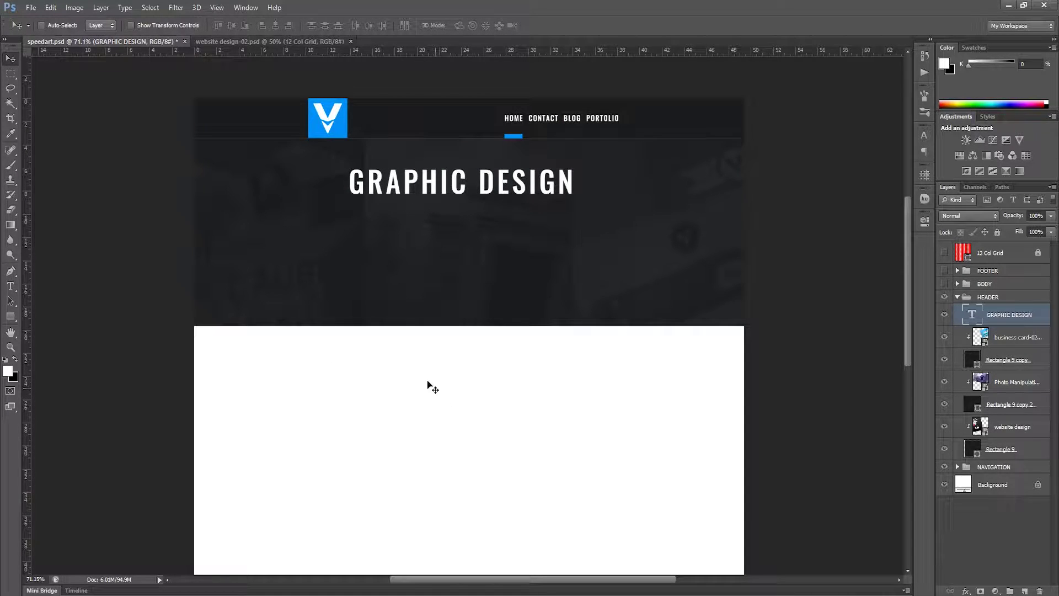
Step: Unlock the Background layer and reselect the GRAPHIC DESIGN text layer
click(1032, 487)
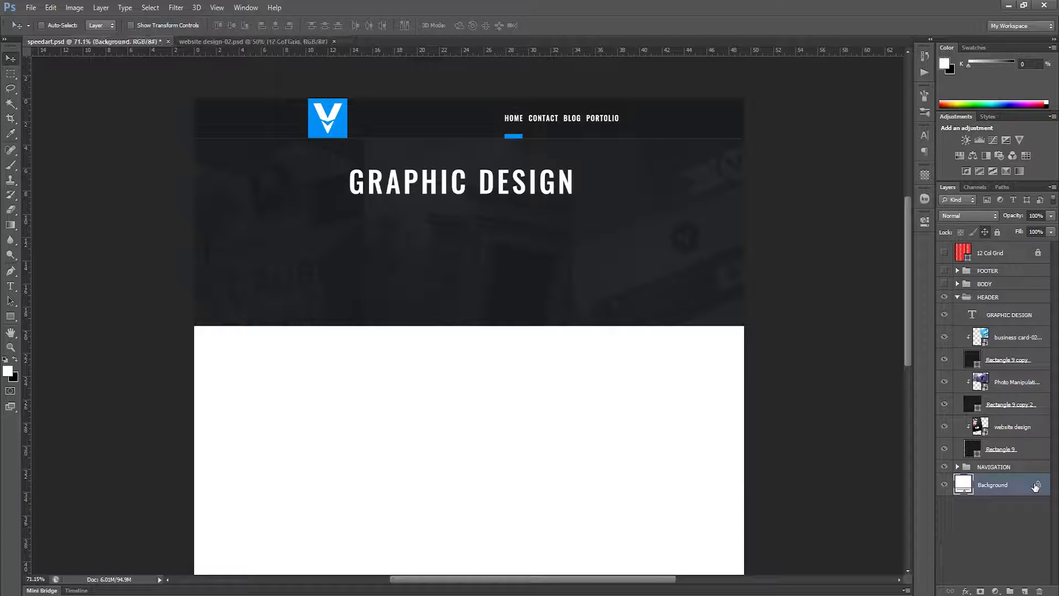
click(983, 233)
ctrl+click(1007, 315)
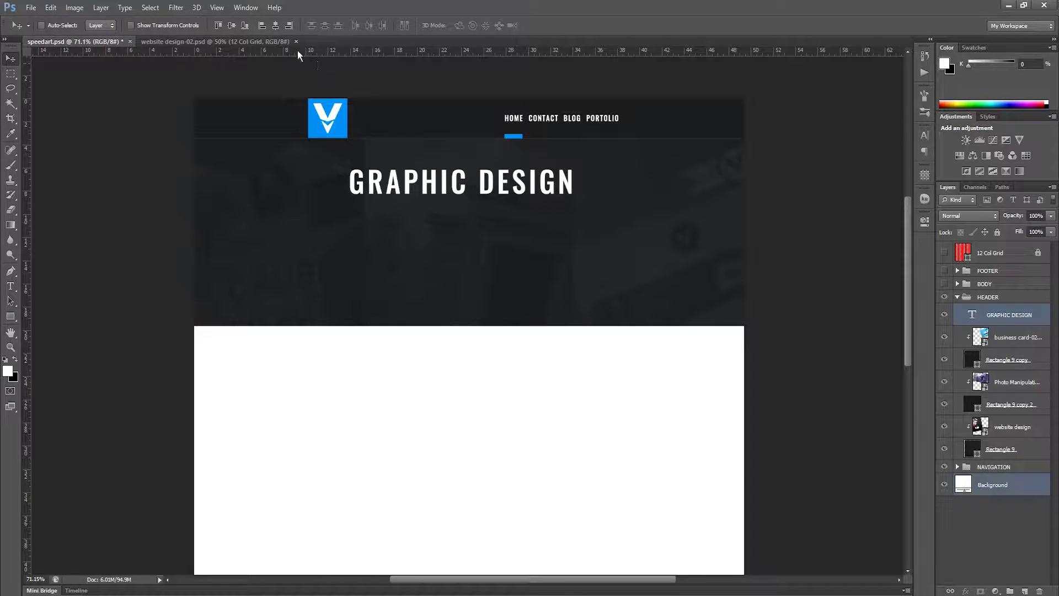
click(1020, 513)
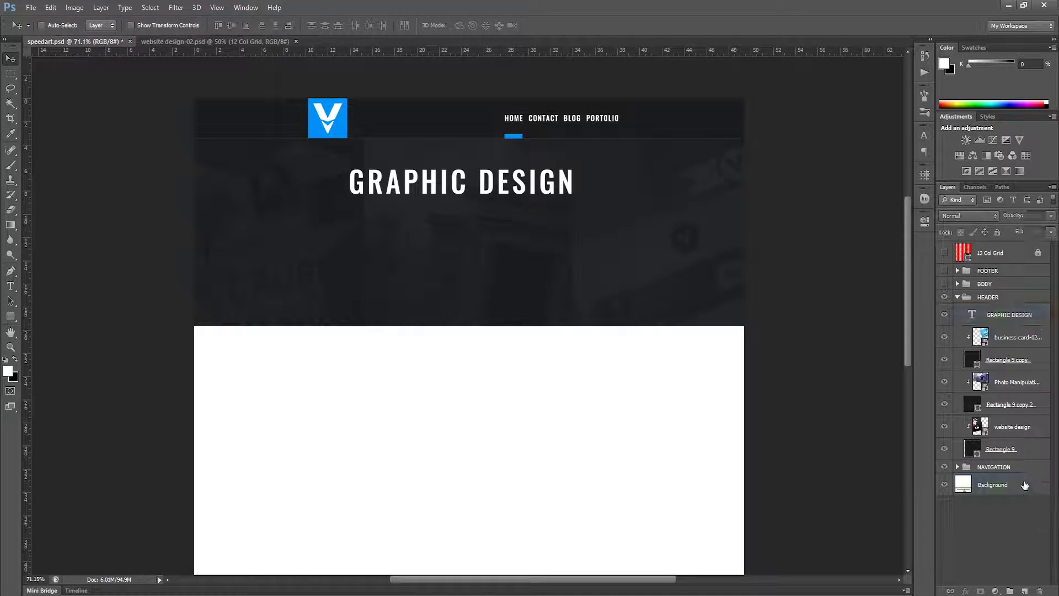
click(1014, 318)
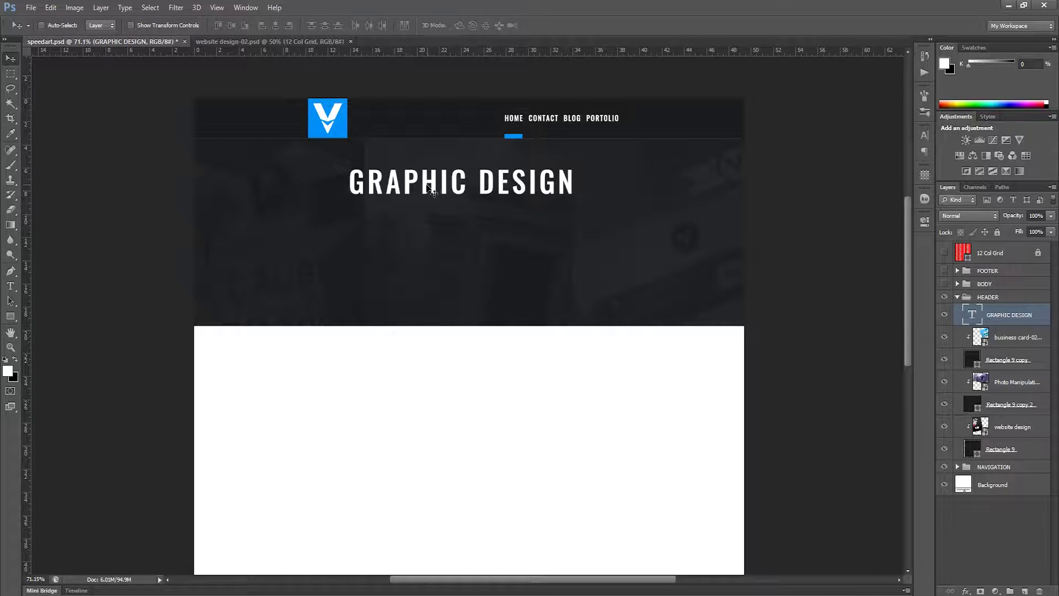
key(alt)
right_click(1014, 319)
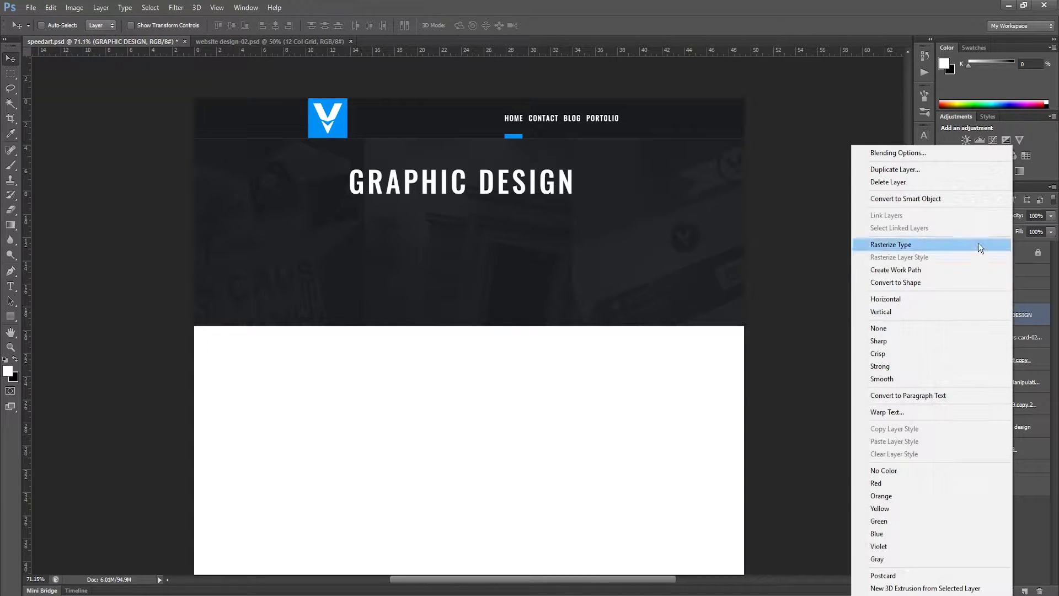
Step: Duplicate the title, resize the copy to 18 pt, and place it under the title
click(914, 173)
click(623, 188)
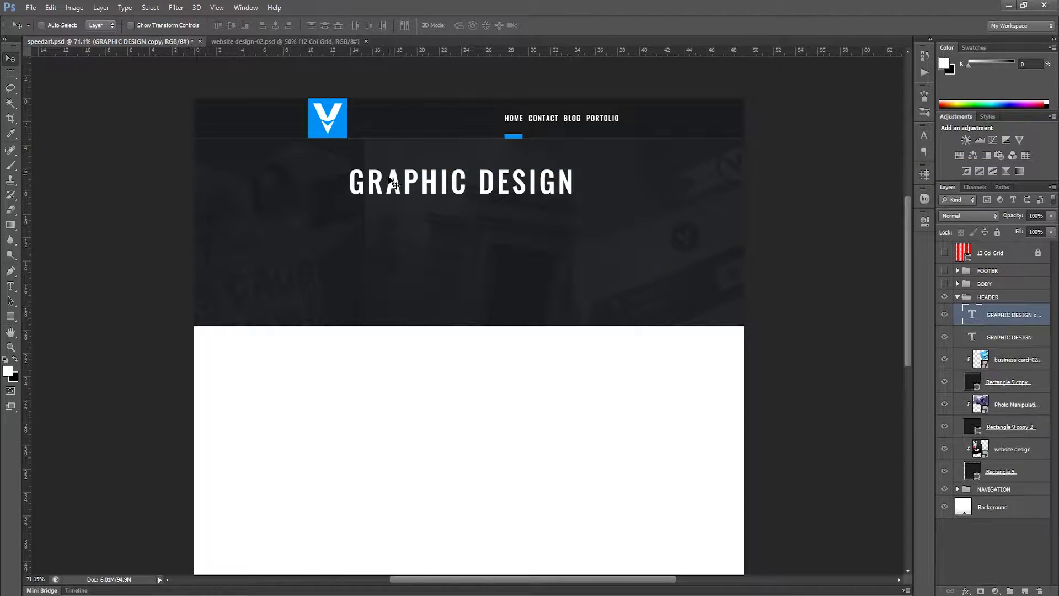
drag(407, 184, 407, 218)
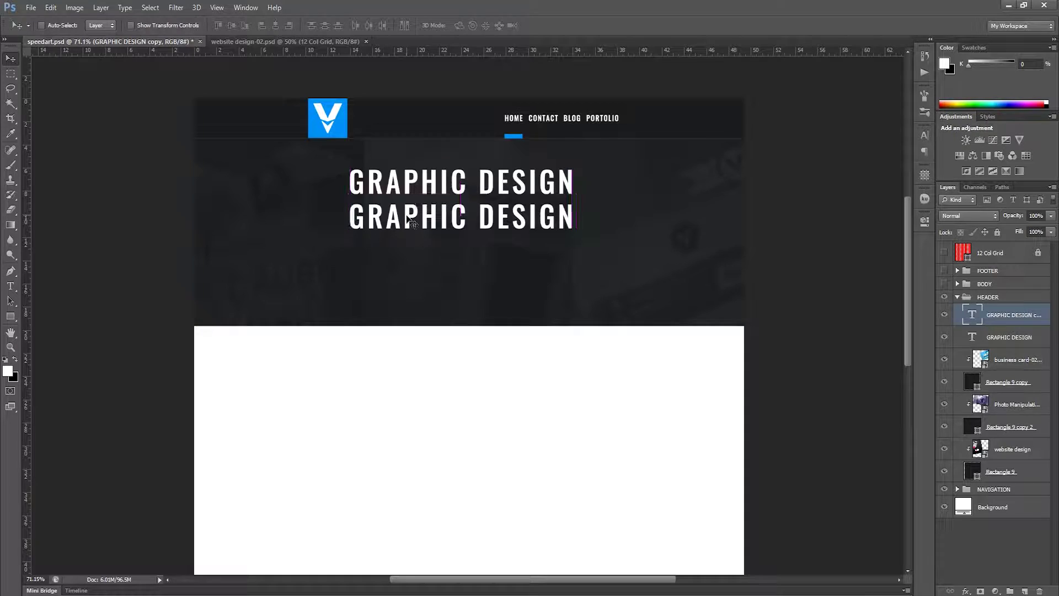
double_click(972, 315)
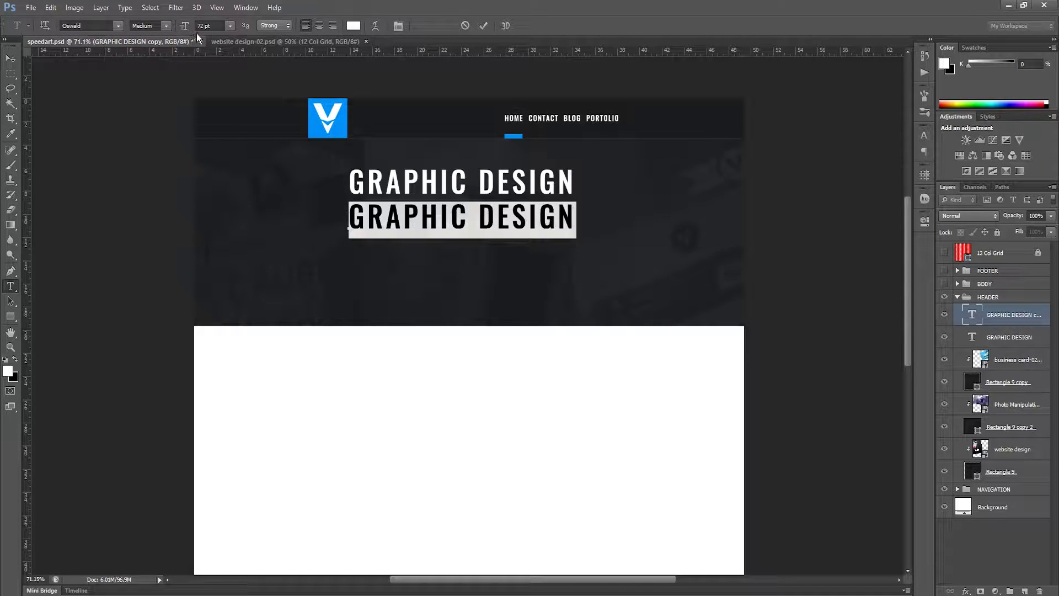
click(217, 25)
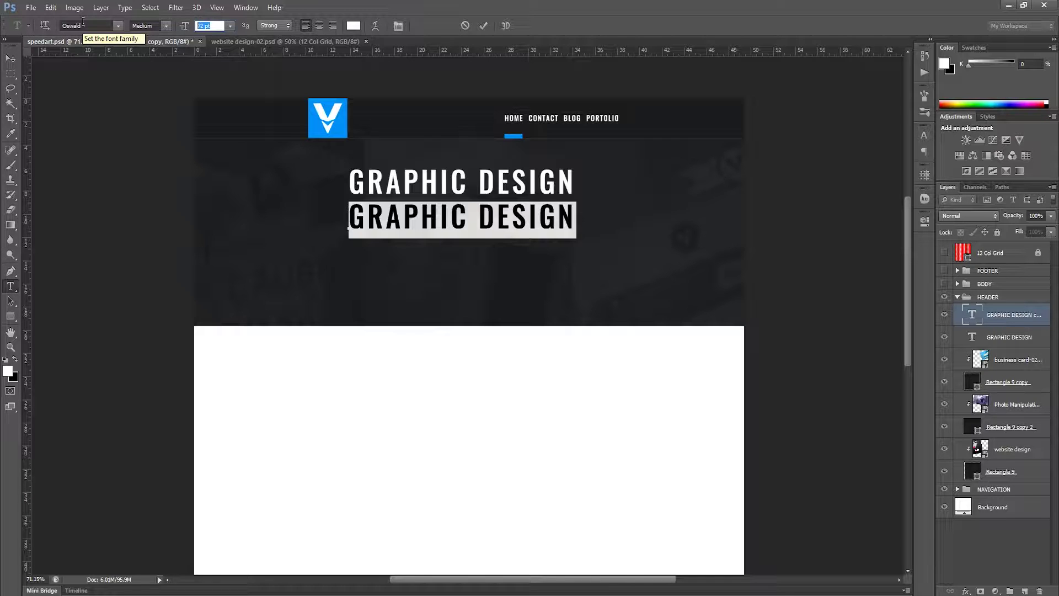
text(1)
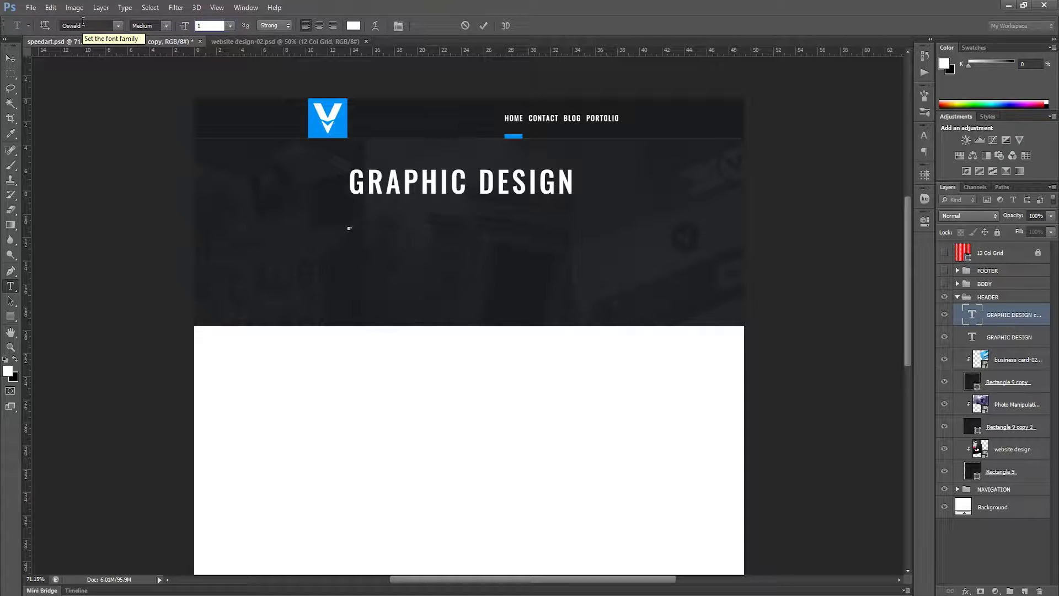
text(8)
click(483, 25)
key(v)
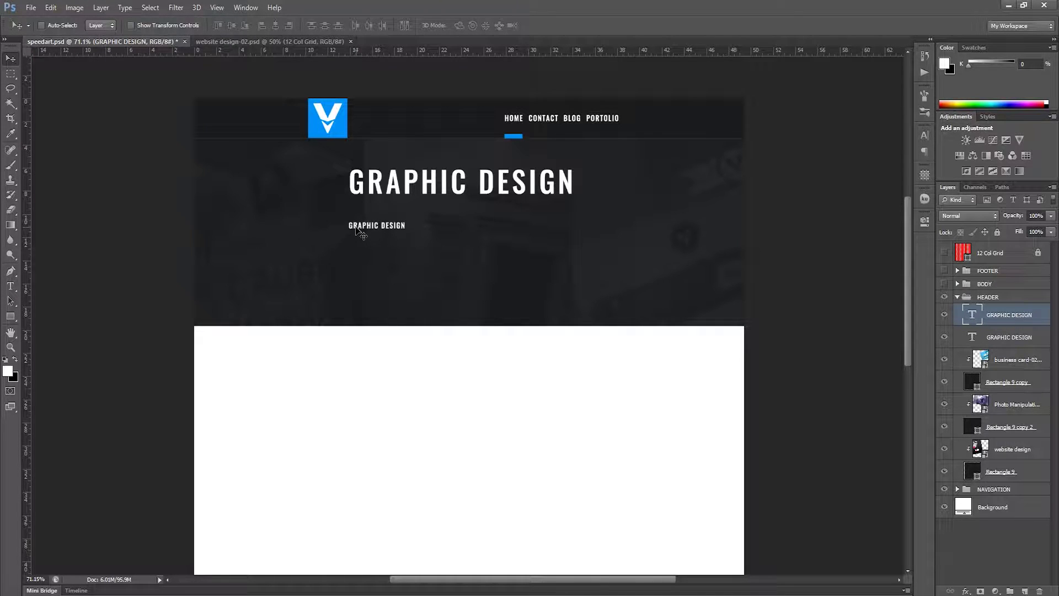
drag(358, 229, 357, 214)
Step: Retype the copy as 'CREATING FOR THE FUTURE' and centre it beneath the title
double_click(969, 313)
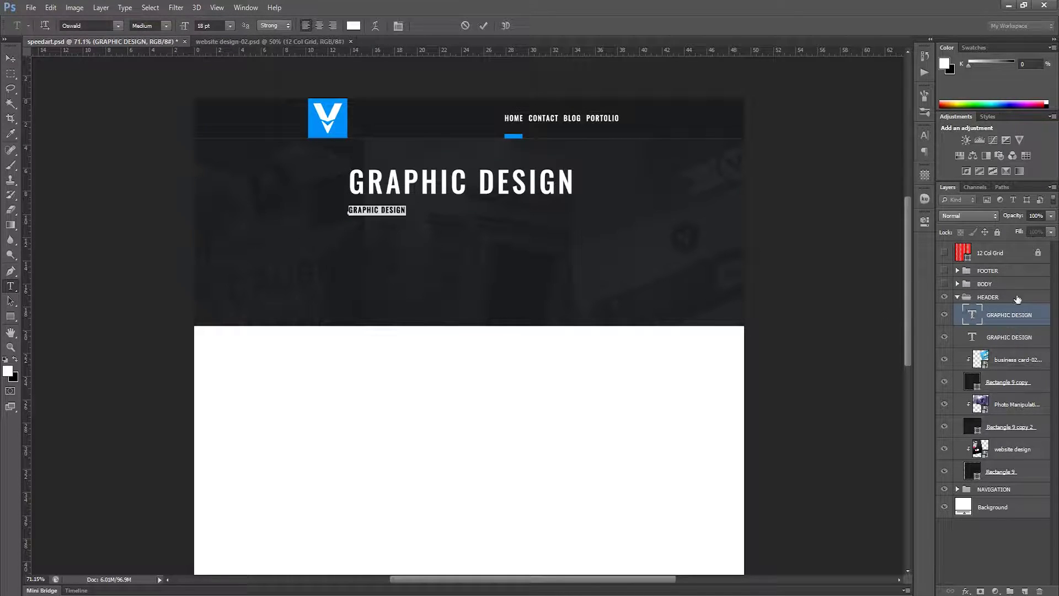
text(GR)
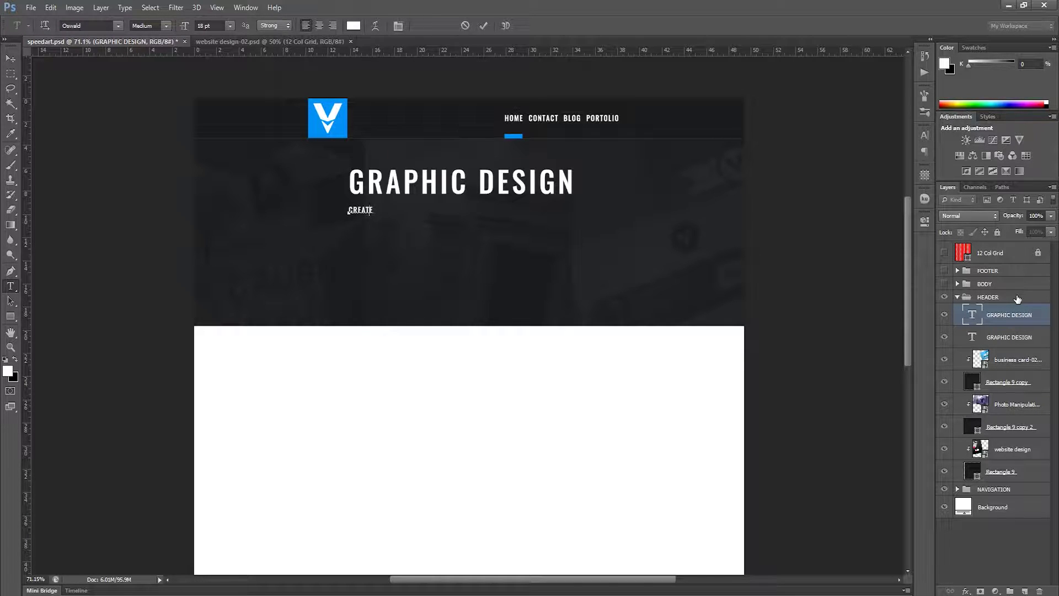
text( FOR THE FUTURE)
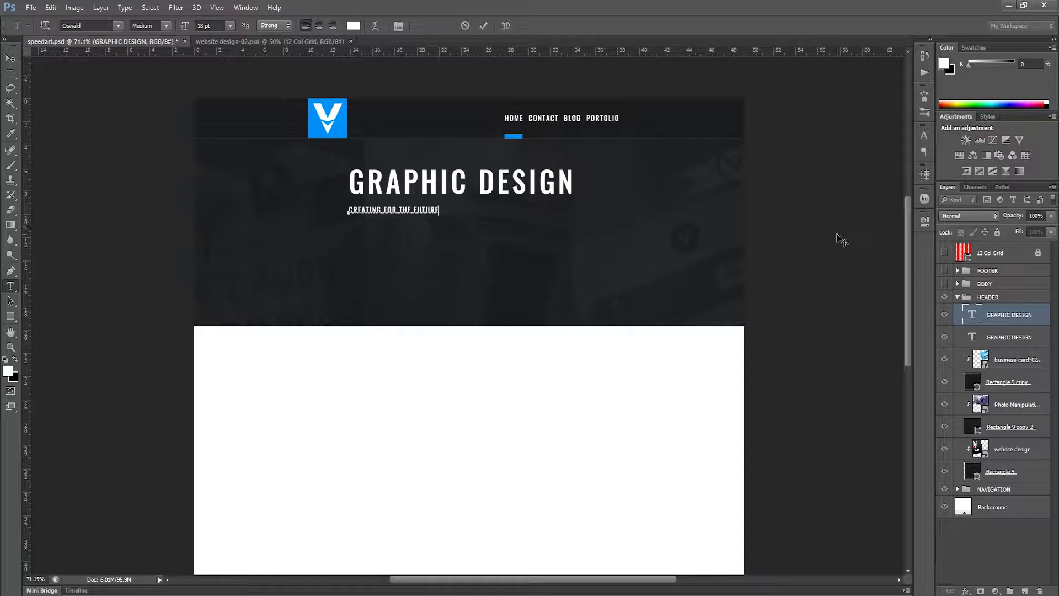
click(483, 26)
key(v)
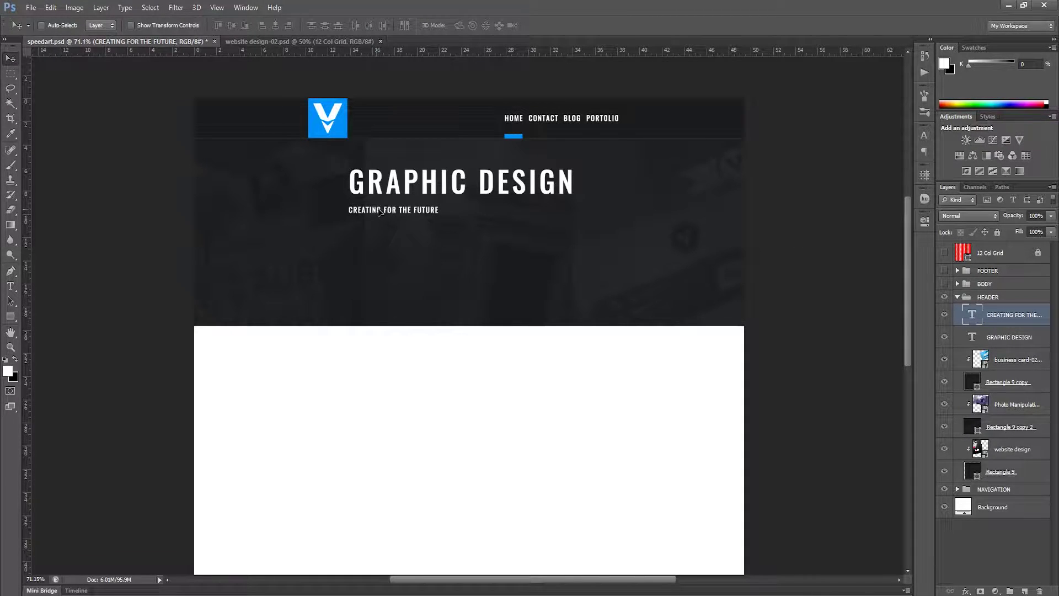
drag(379, 211, 459, 211)
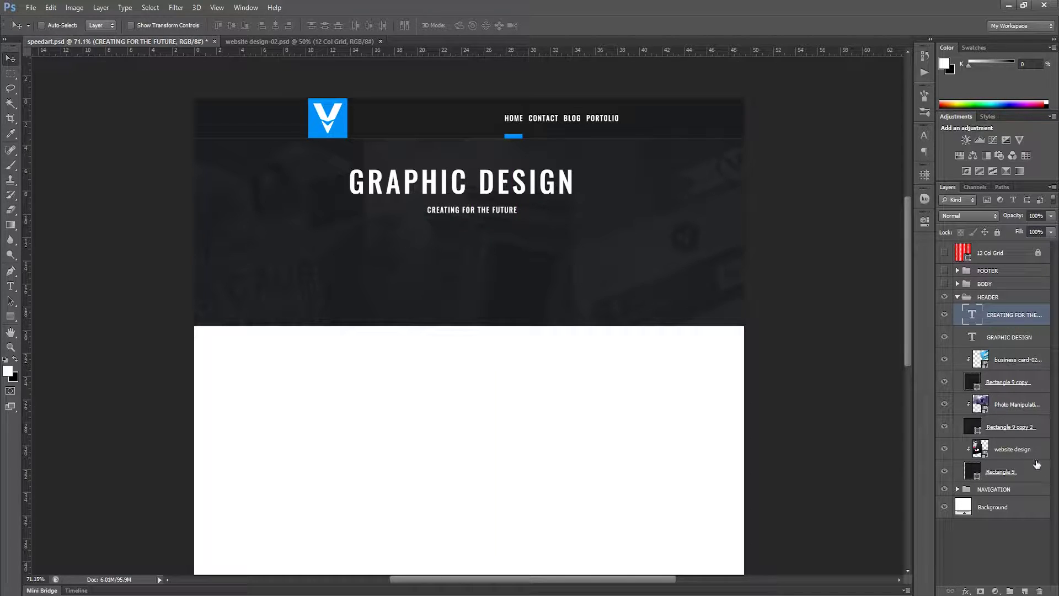
Step: Recentre the CREATING FOR THE FUTURE tagline horizontally beneath the GRAPHIC DESIGN title
ctrl+click(1020, 507)
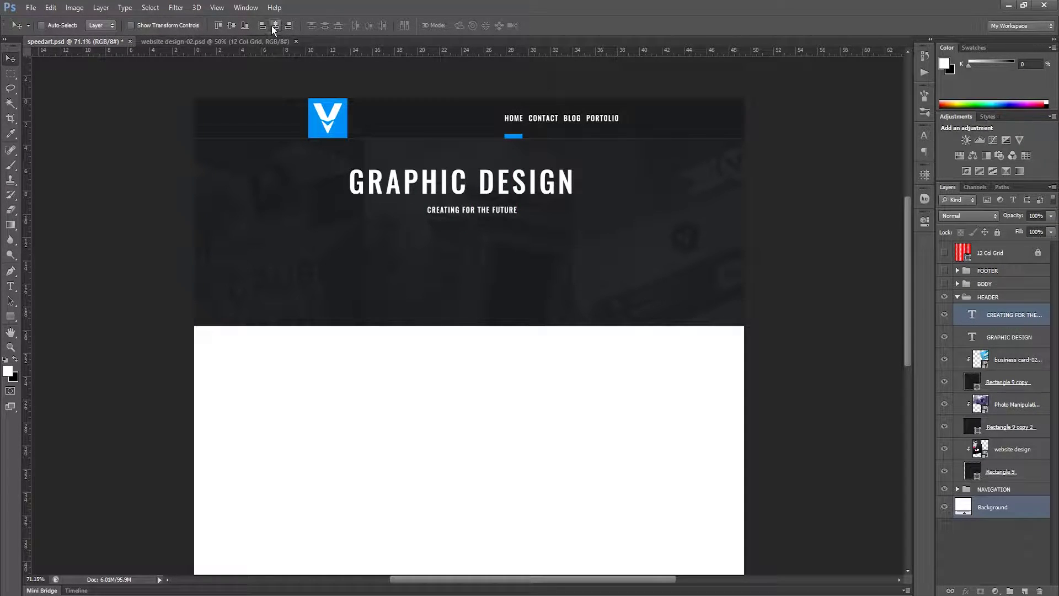
click(1015, 316)
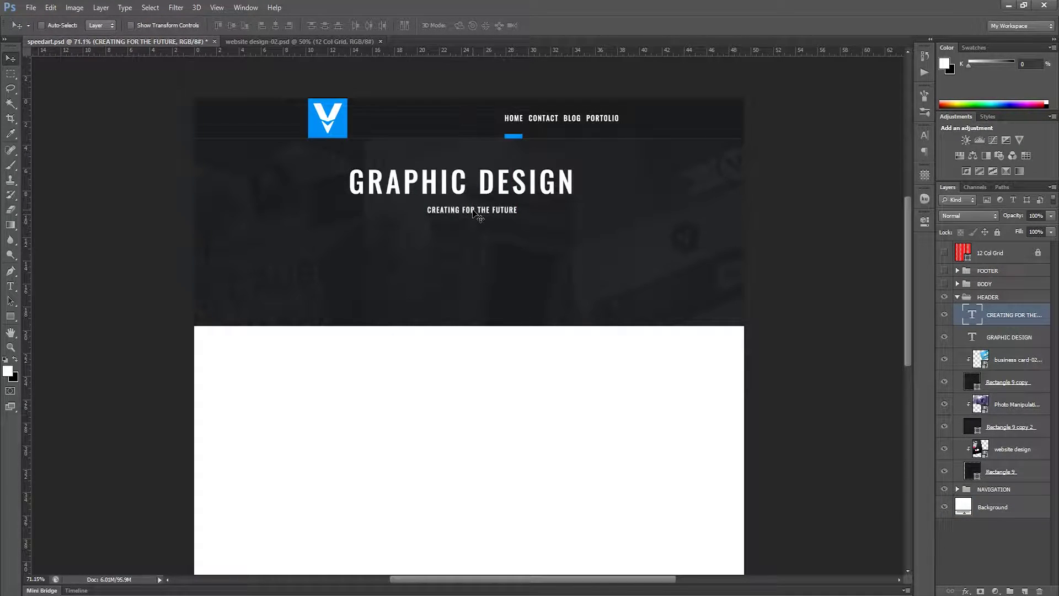
drag(475, 215, 463, 215)
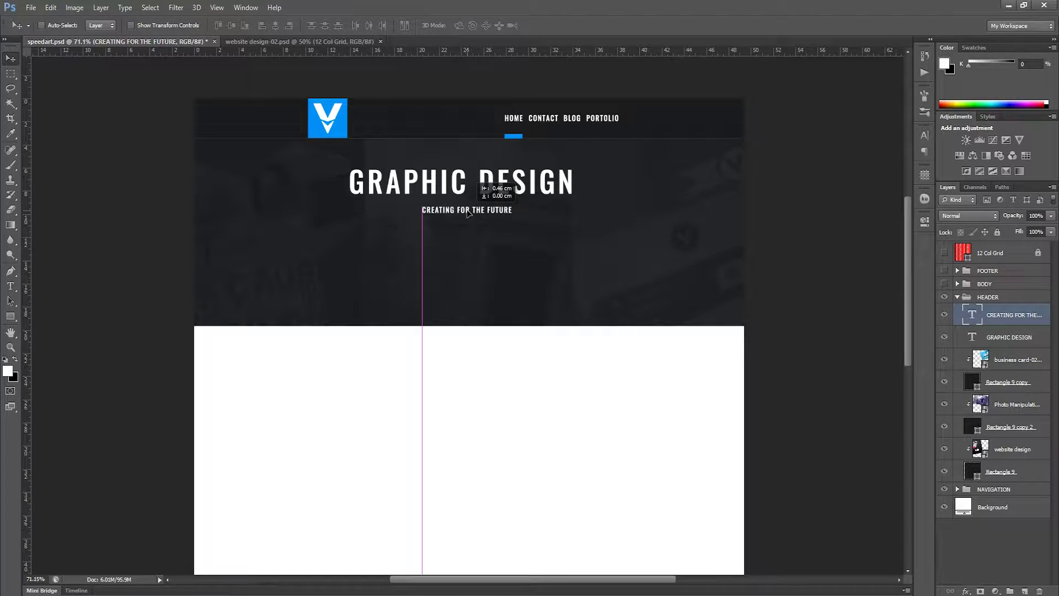
ctrl+click(1025, 510)
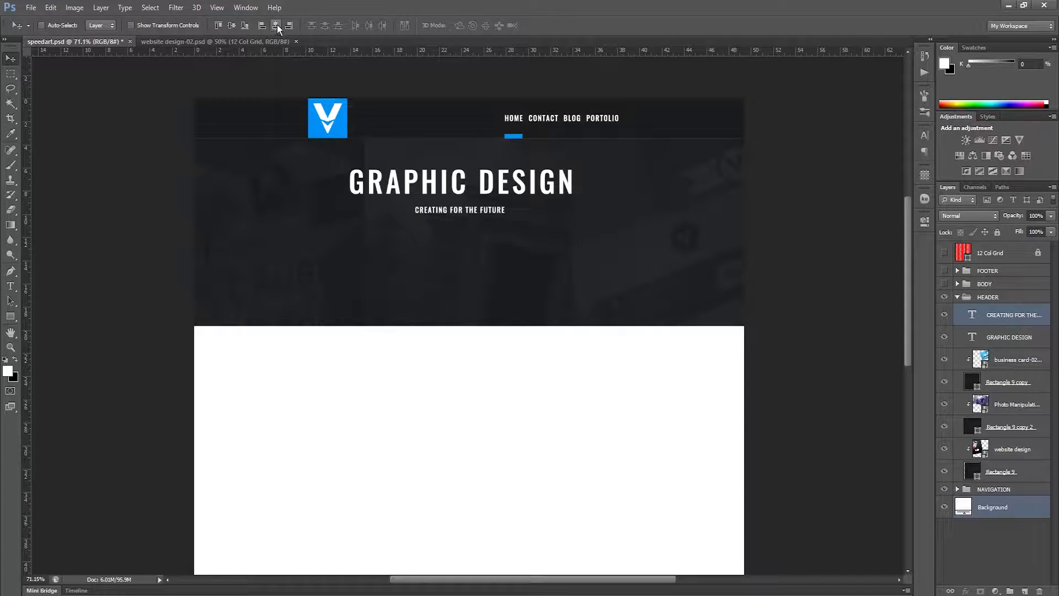
click(998, 318)
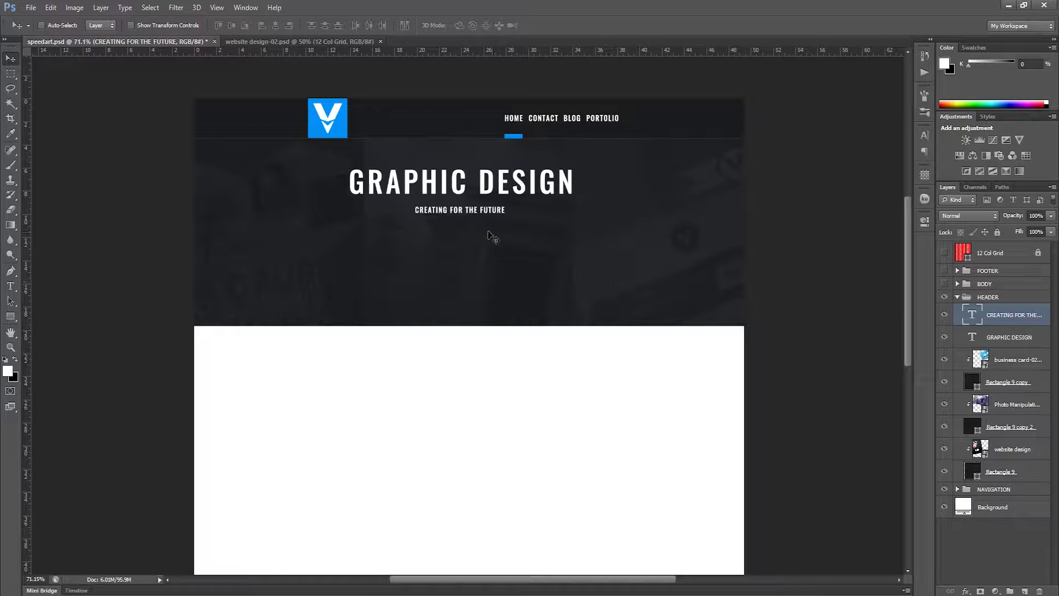
drag(454, 214, 463, 208)
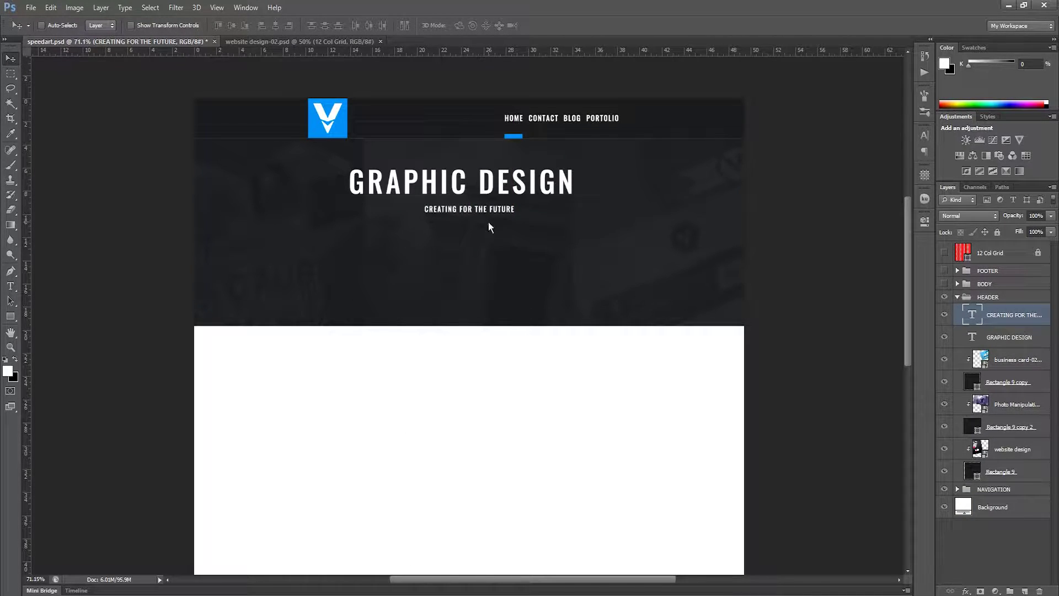
Step: Nudge the tagline a pixel closer under the title and save speedart.psd
key(Up)
key(Up)
key(Up)
key(Up)
key(Up)
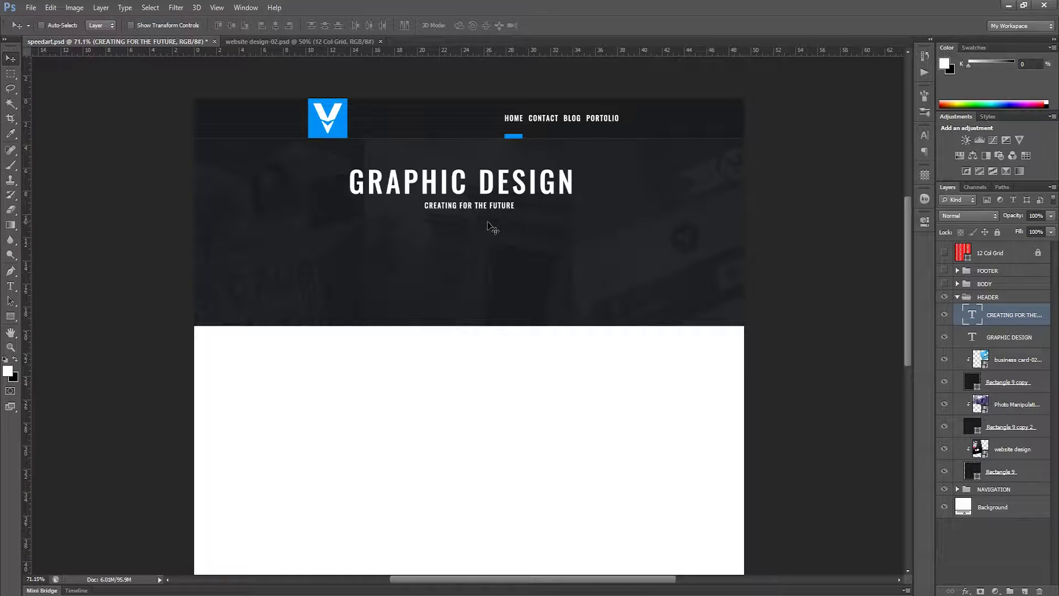
key(Up)
key(Down)
key(Down)
key(ctrl+s)
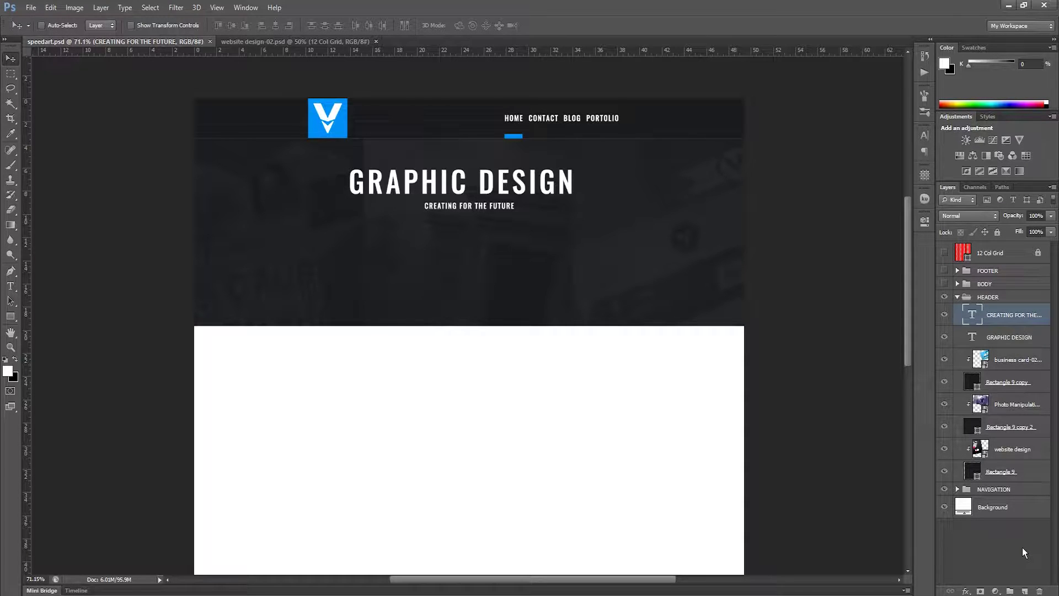
Step: Add an empty header layer and set the type to Nexa Bold at 20 pt
click(1024, 591)
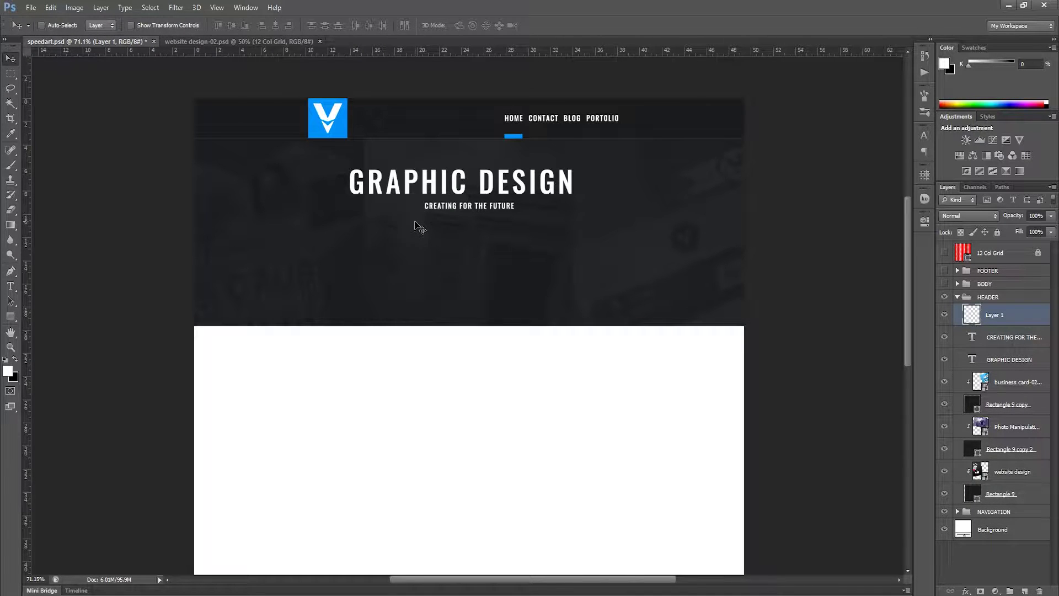
click(10, 285)
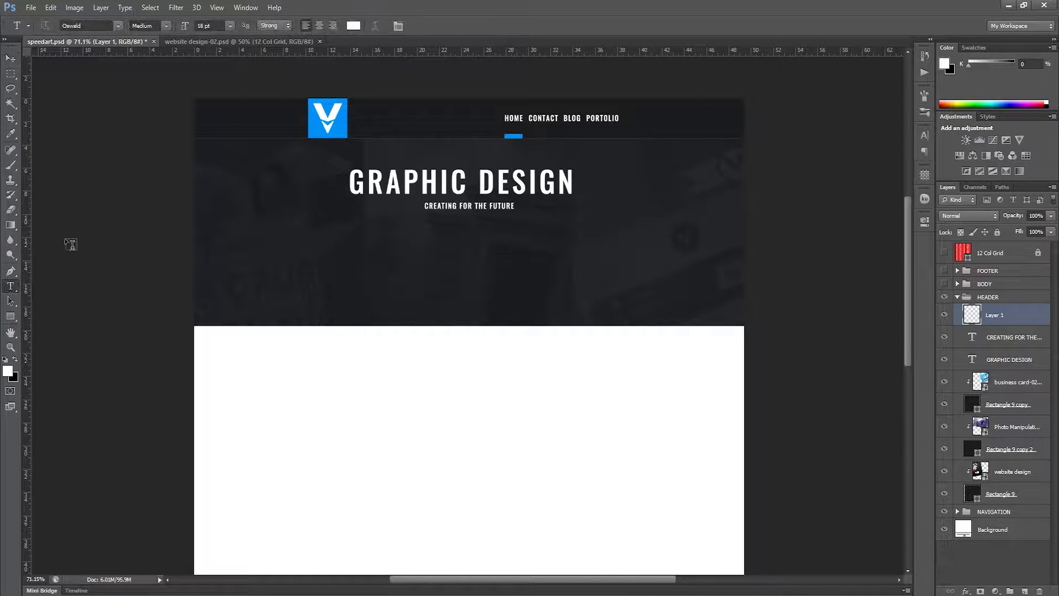
click(118, 26)
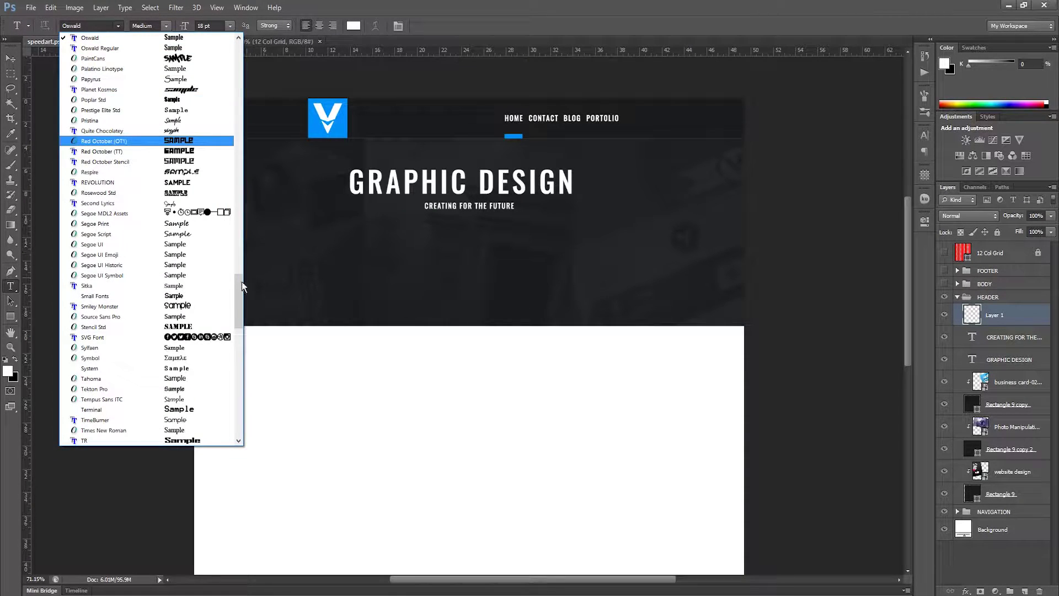
mouse_move(236, 289)
mouse_down()
mouse_move(236, 217)
mouse_move(236, 236)
mouse_up()
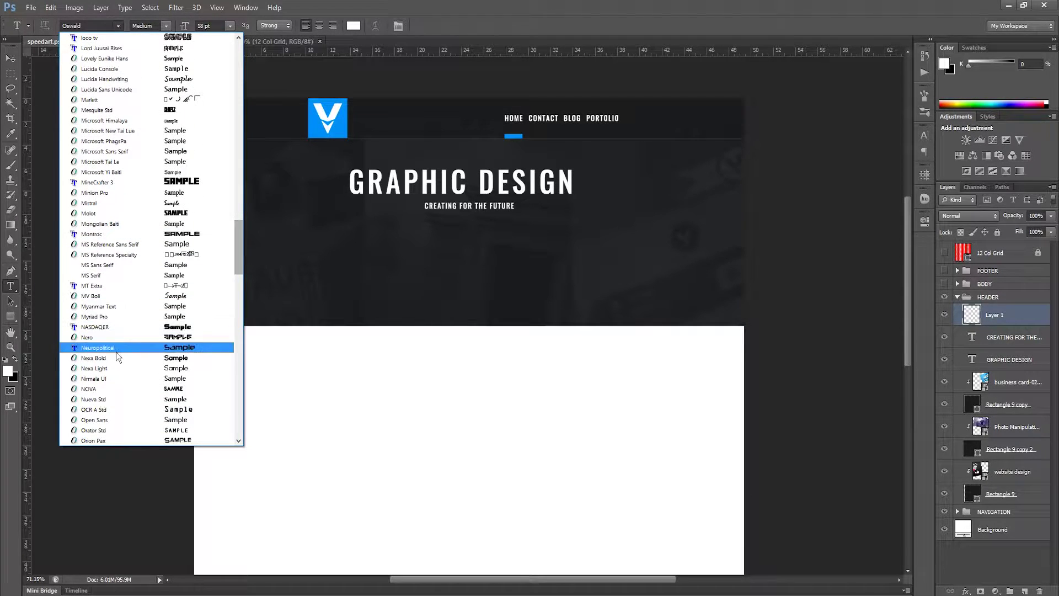
click(113, 358)
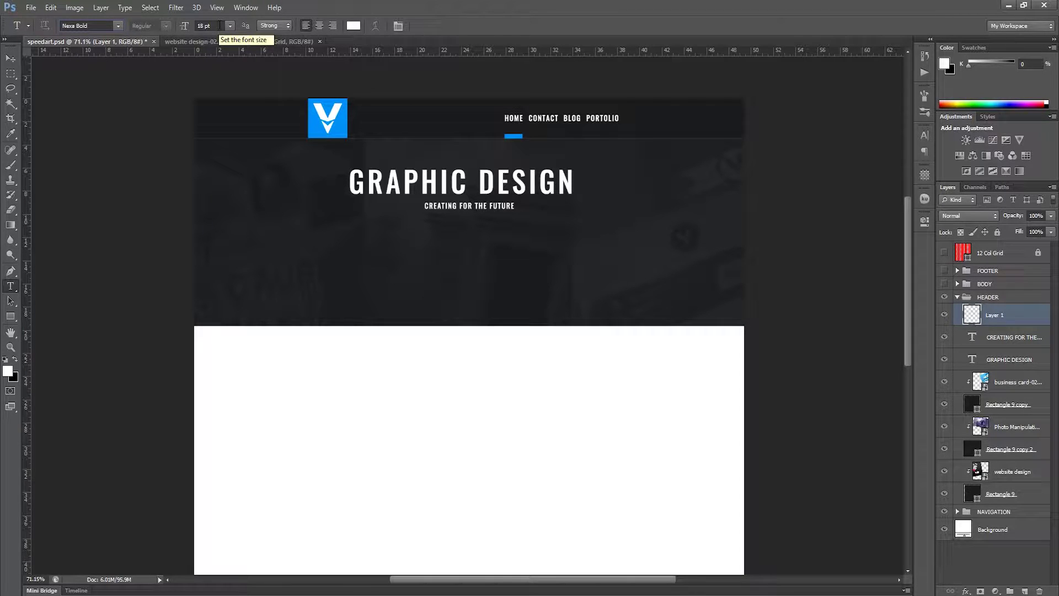
click(220, 26)
text(20)
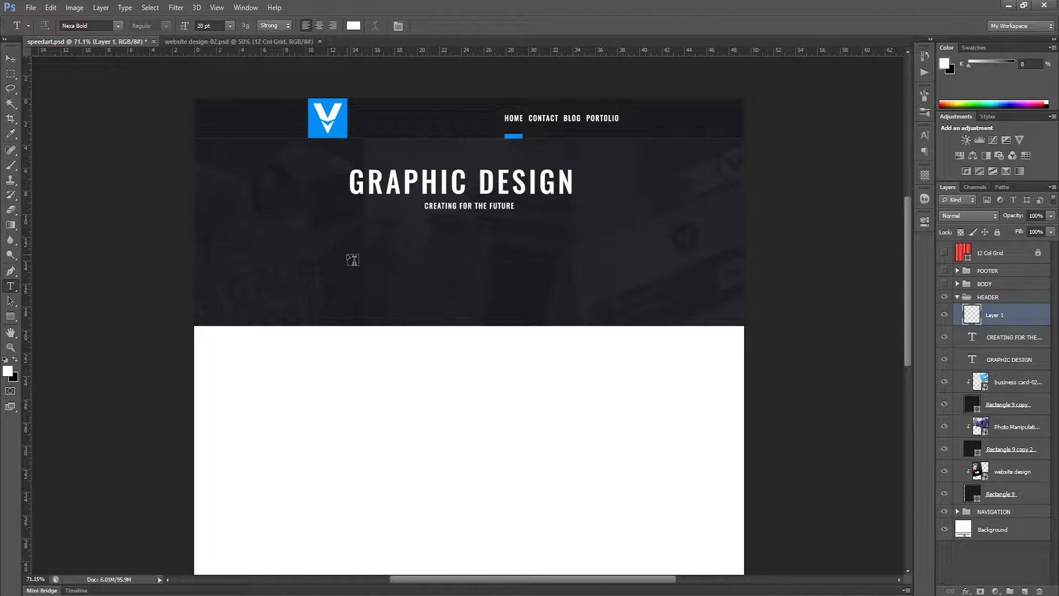
Step: Type the intro line 'I'm (NAME), aspired designer from (PLACE). dreaming…' below the tagline
click(347, 255)
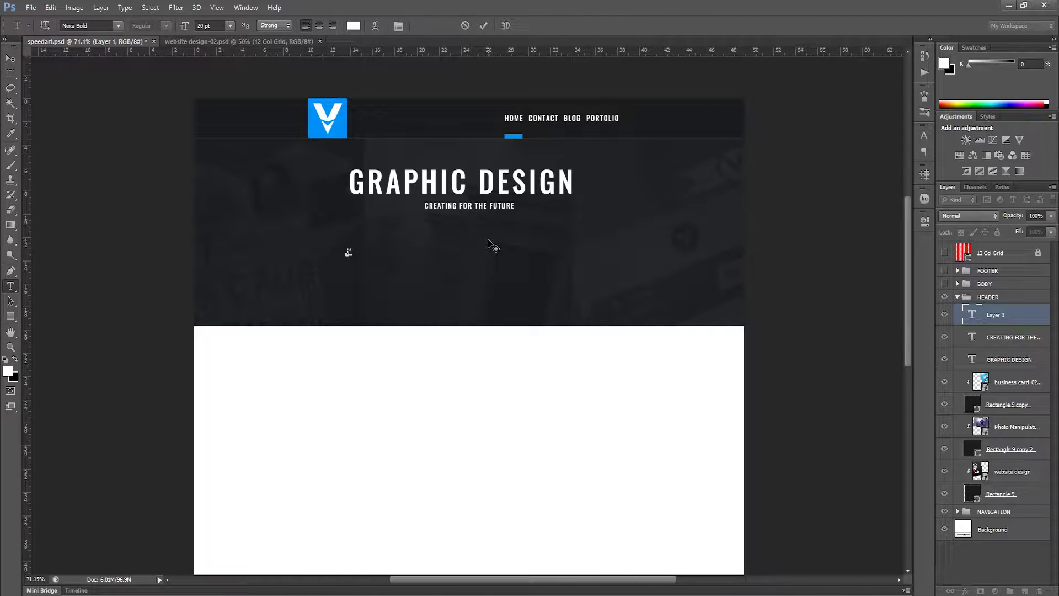
text(I'm )
text((N)
text(AME),)
text(aspired)
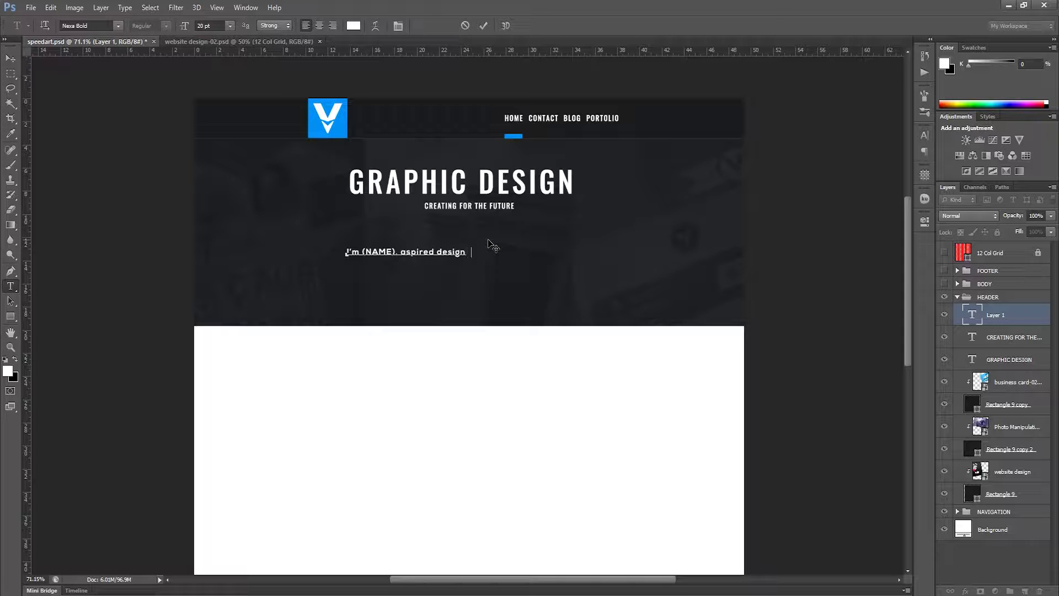
text( designer from)
text( (PLACE)
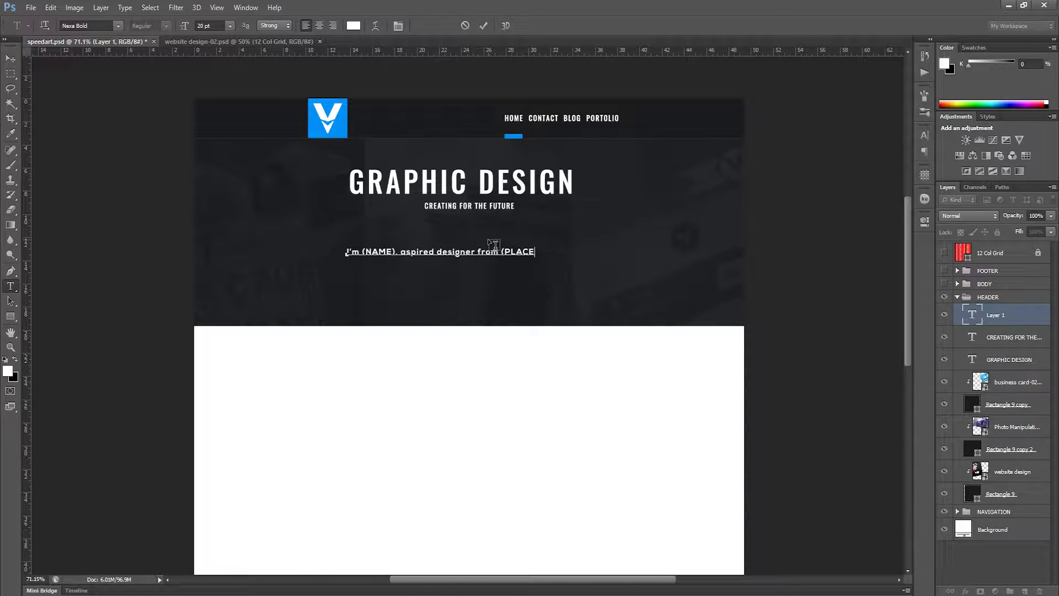
text(). drea)
text(ming in design.)
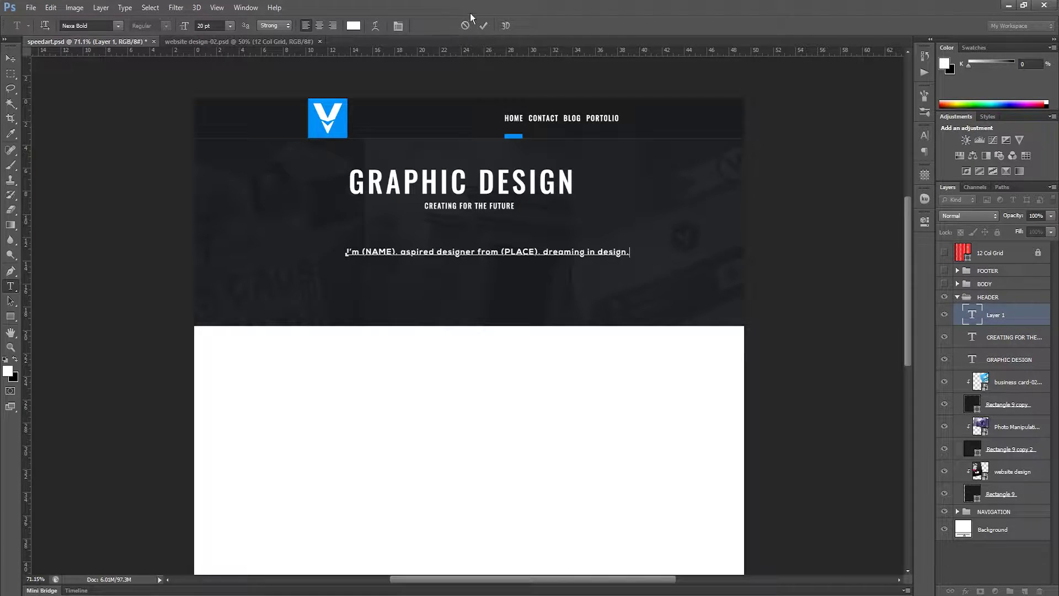
click(484, 29)
Step: Centre the intro line just beneath the tagline and save the document
key(v)
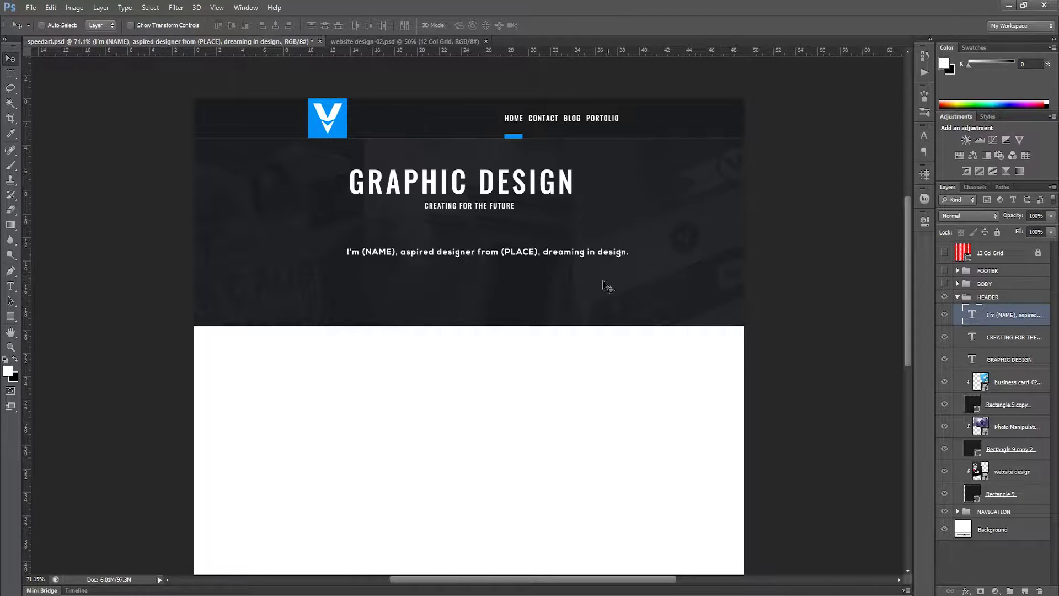
drag(455, 253, 453, 244)
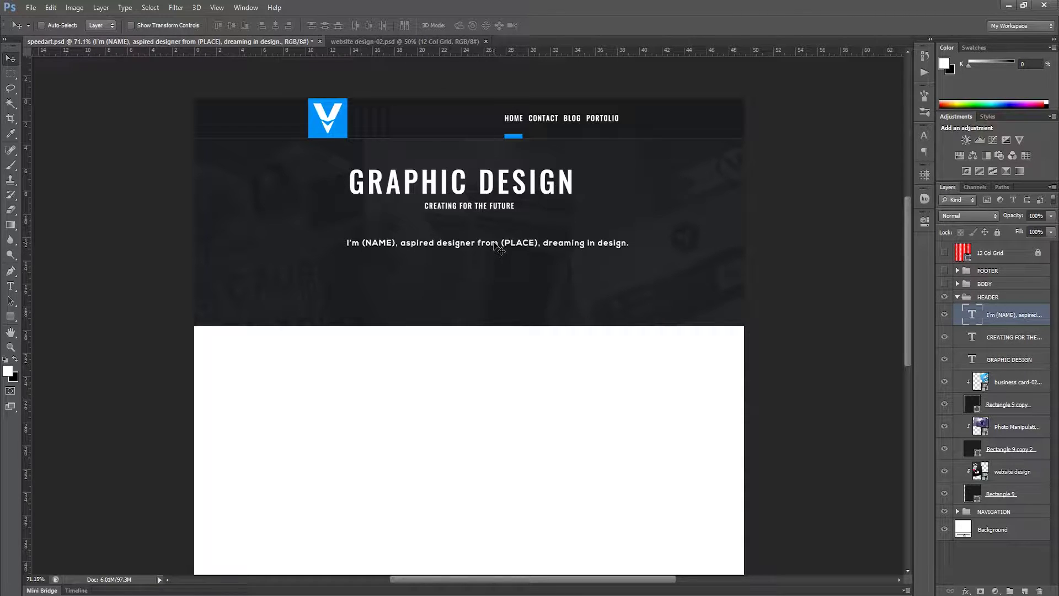
drag(494, 245, 474, 243)
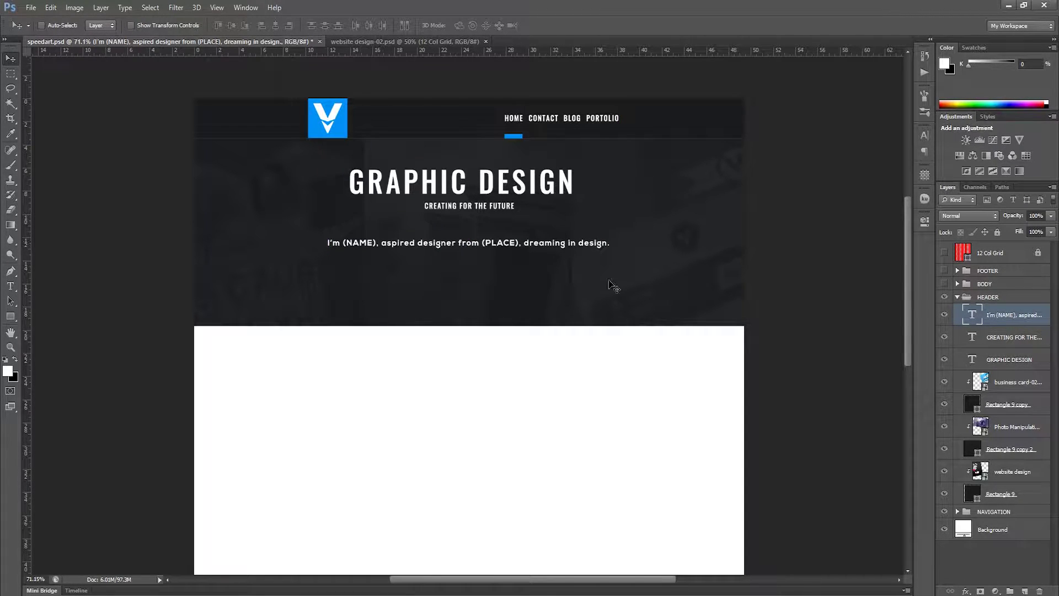
key(ctrl+s)
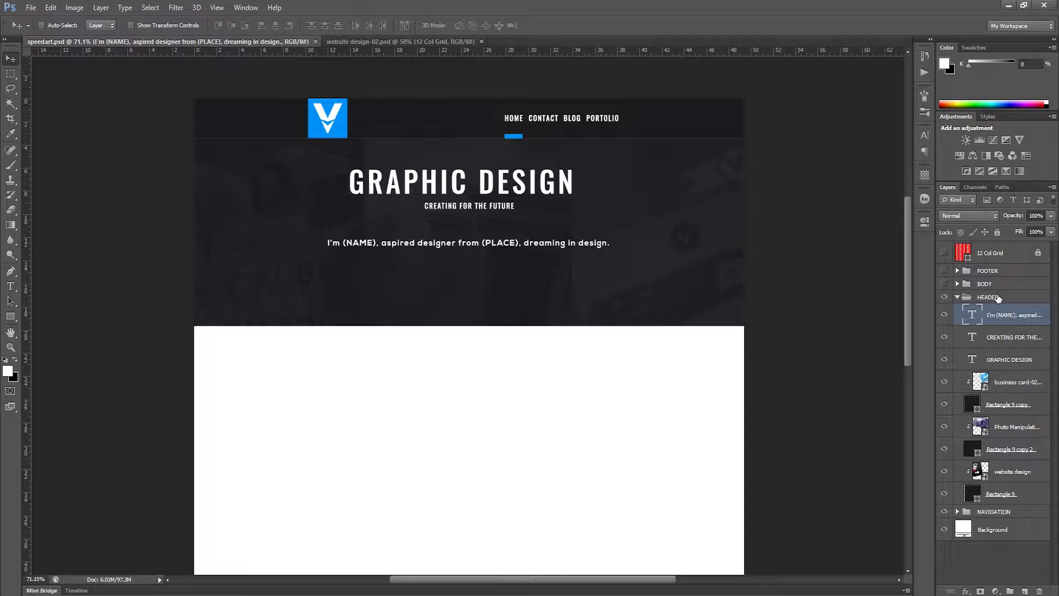
key(Up)
key(Up)
key(Up)
key(Up)
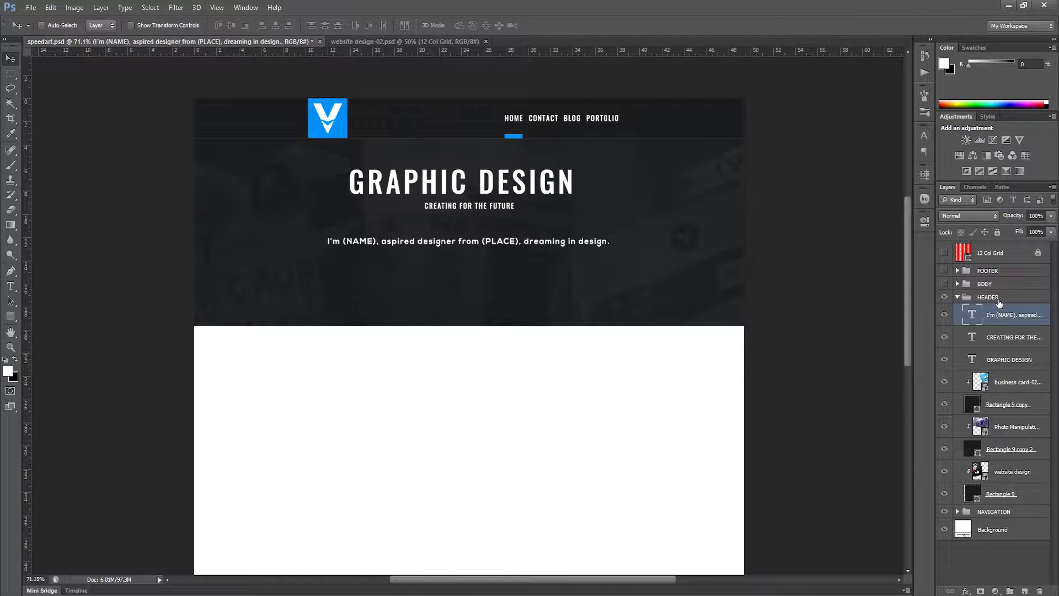
Step: Add a new layer and set the Rounded Rectangle tool's fill to #0090f5
click(1025, 591)
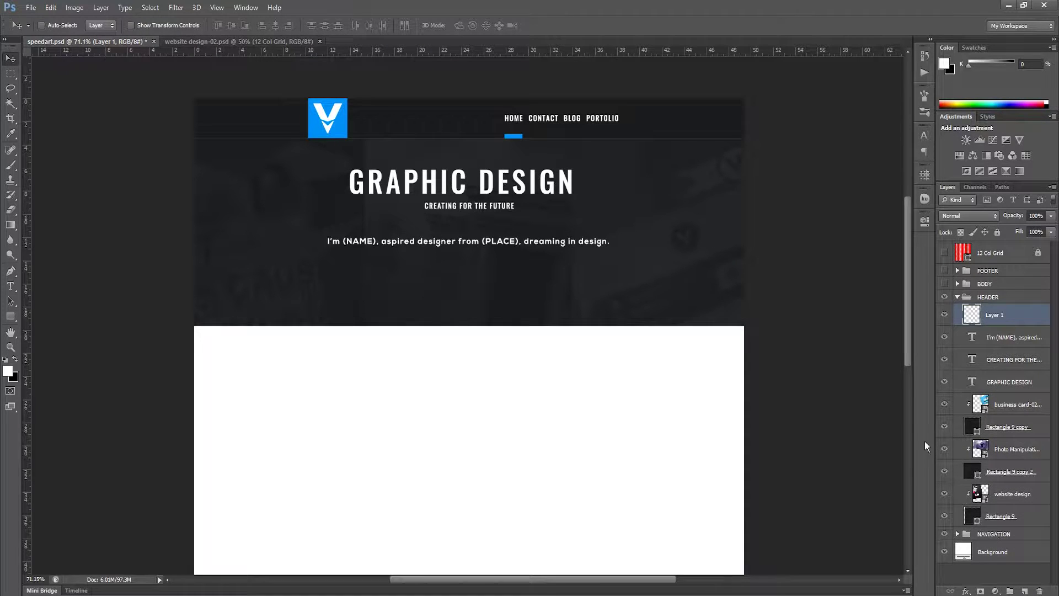
click(9, 319)
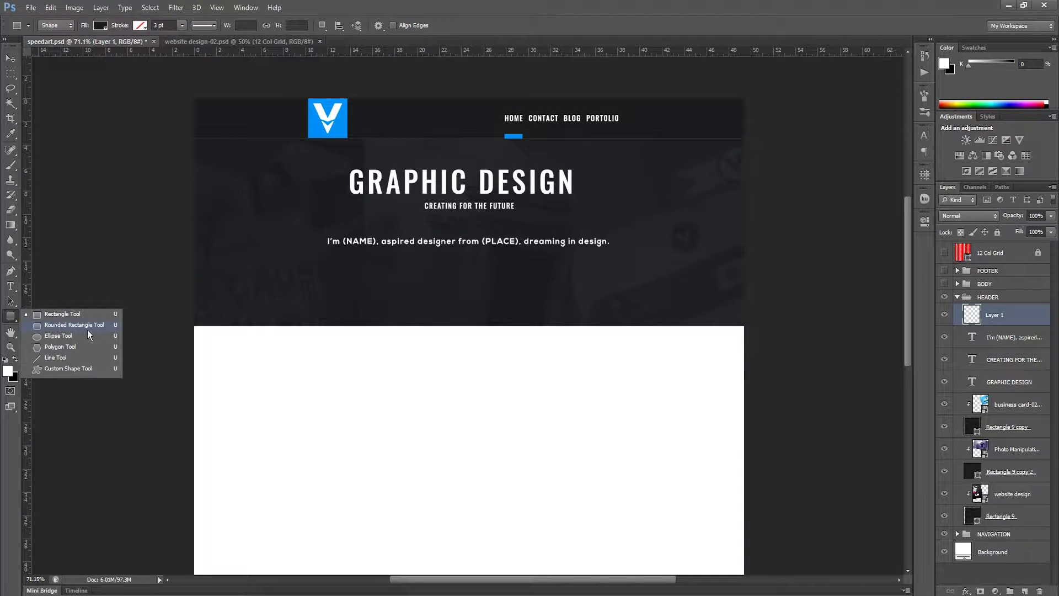
click(106, 326)
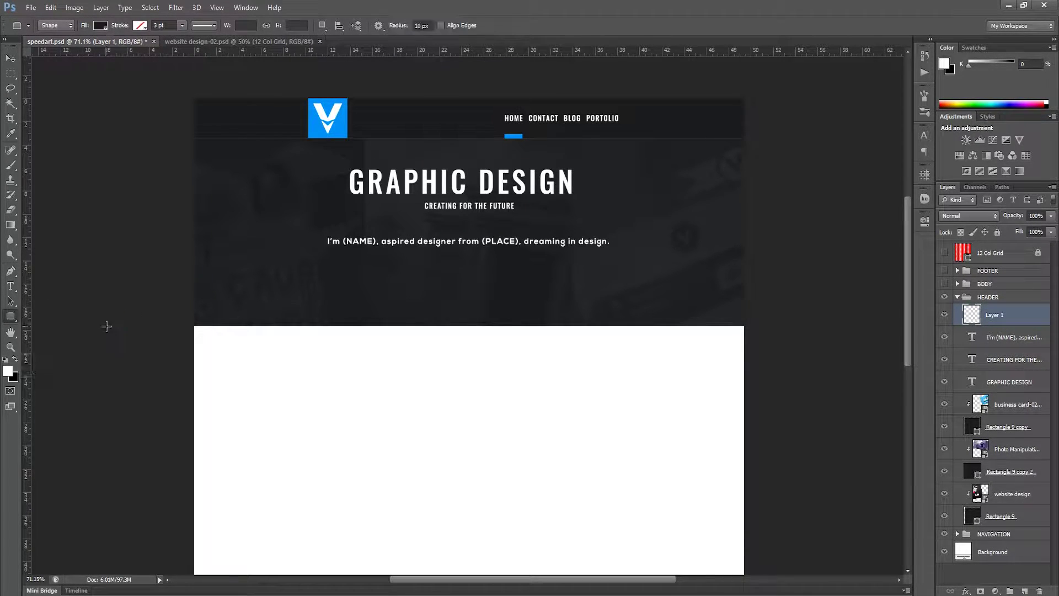
click(100, 25)
click(152, 47)
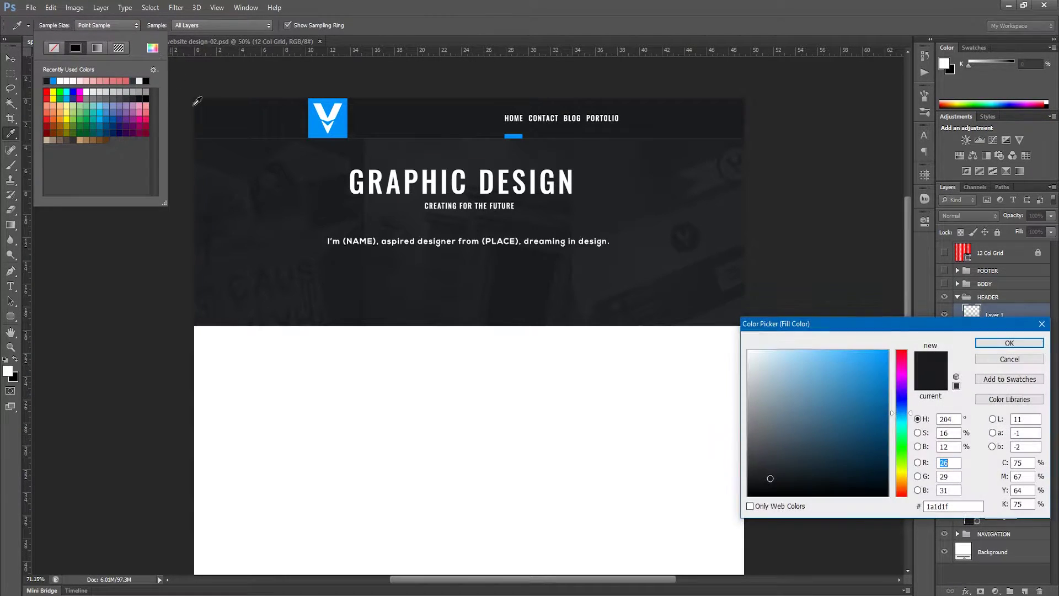
double_click(932, 506)
text(0090)
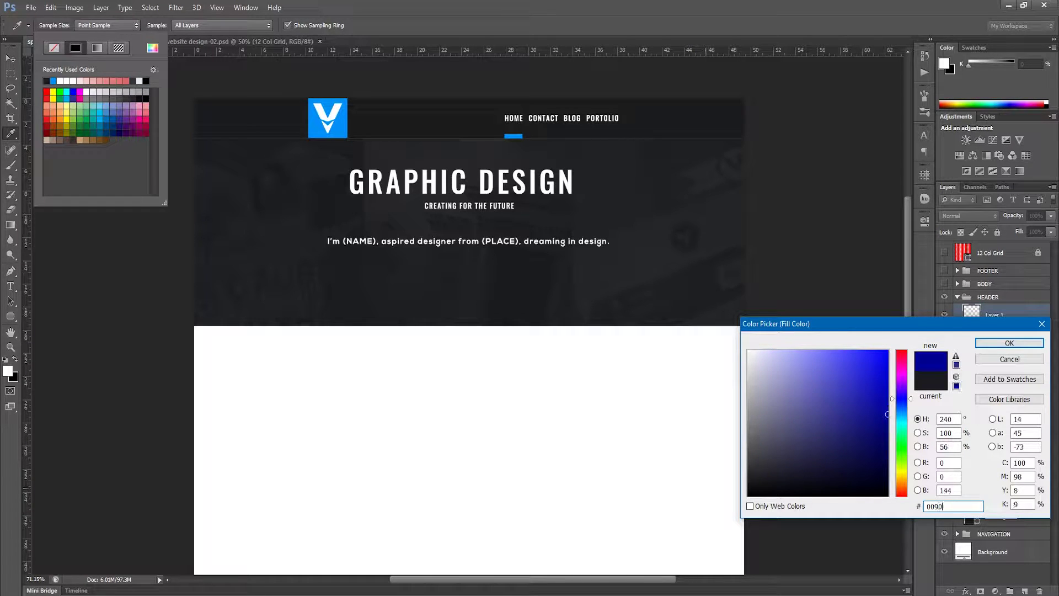
text(f5)
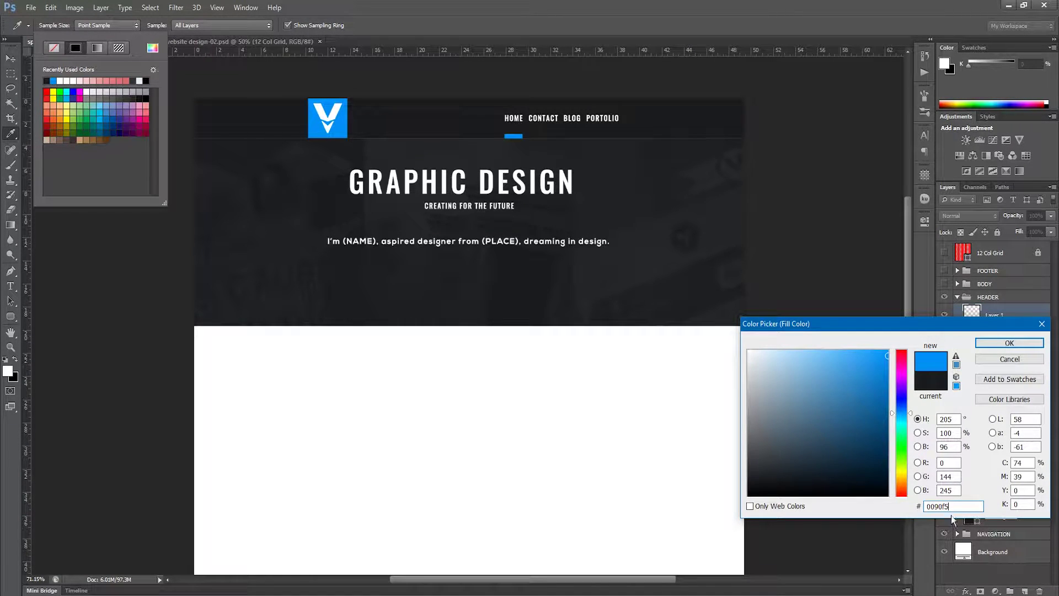
double_click(949, 507)
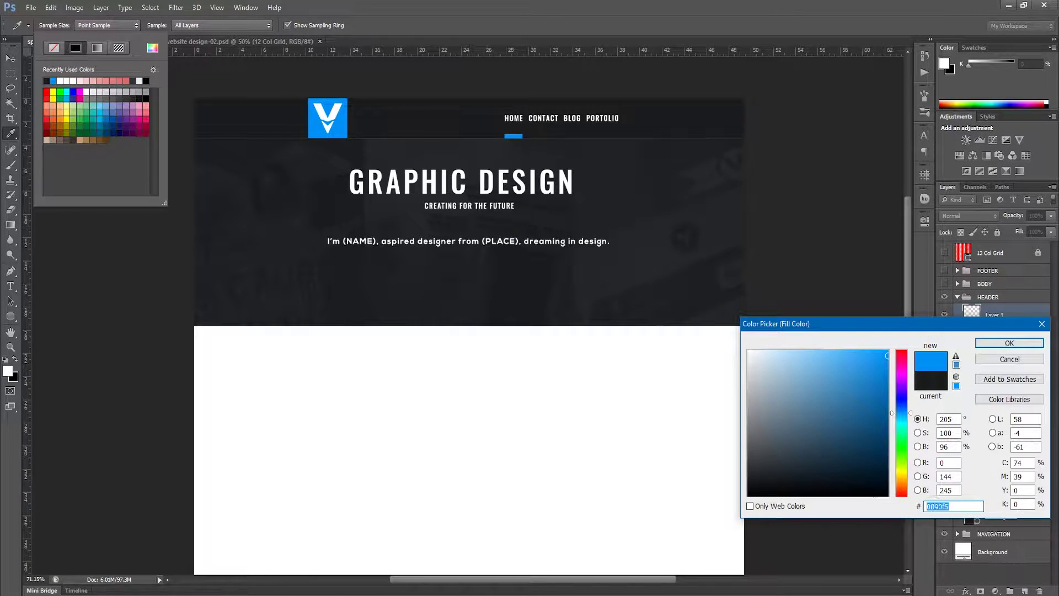
click(1001, 342)
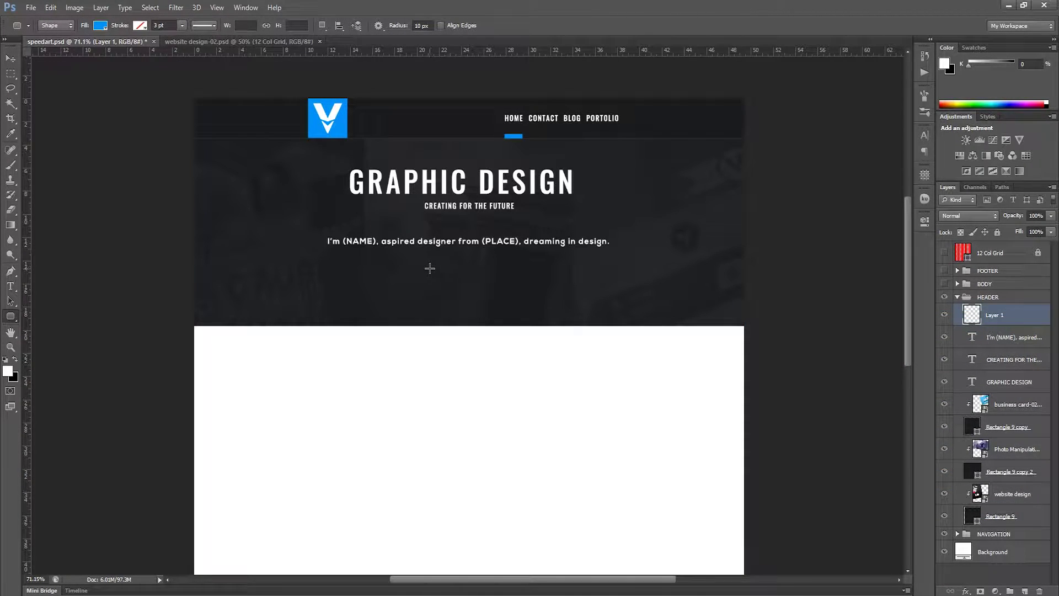
Step: Draw the blue button, about 6.4 × 2.4 cm, below the intro line and nudge it up
drag(430, 265, 494, 287)
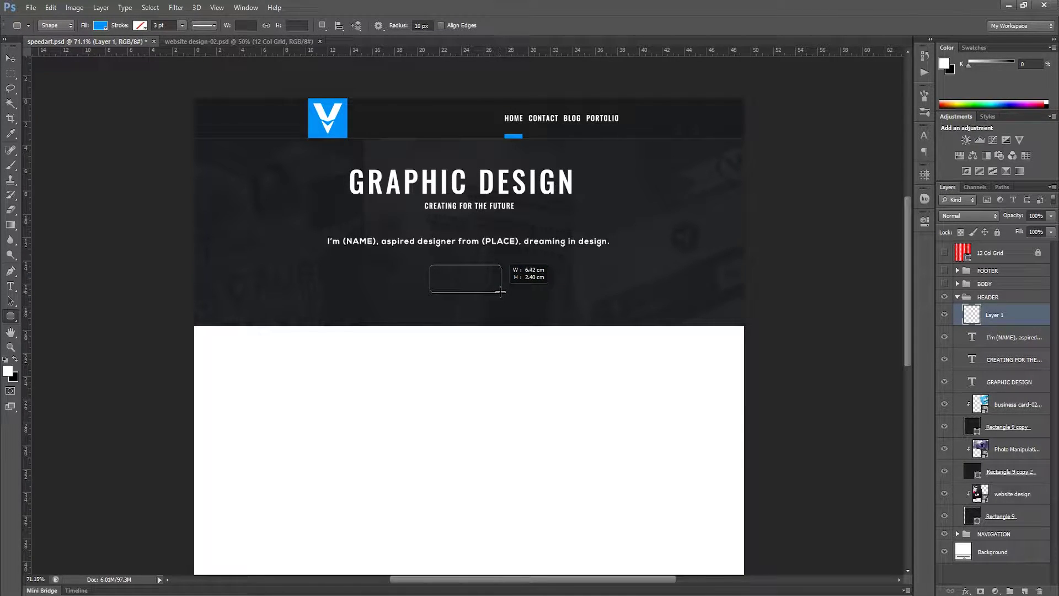
mouse_move(495, 287)
mouse_down()
mouse_move(471, 265)
mouse_move(465, 281)
mouse_up()
click(10, 58)
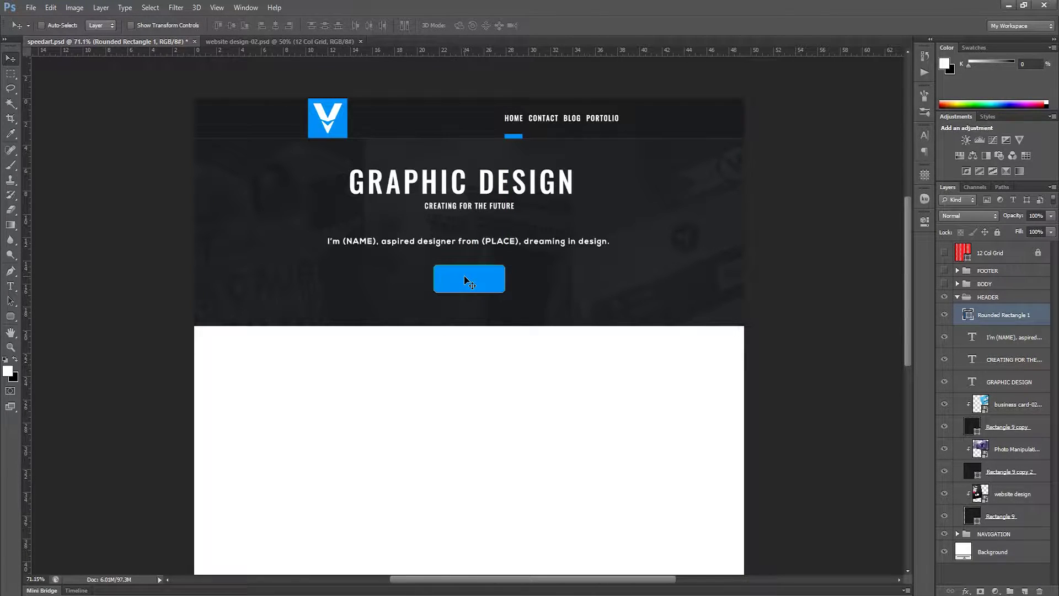
key(Up)
key(Up)
Step: Give the button an inner shadow at 100% opacity, -90° angle and size 0
double_click(1042, 314)
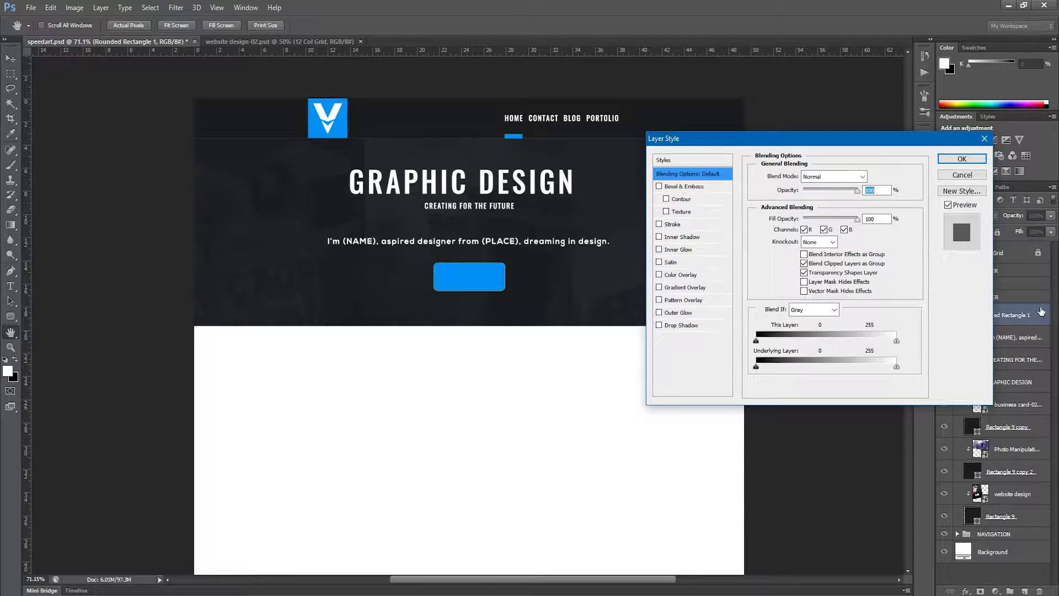
click(658, 237)
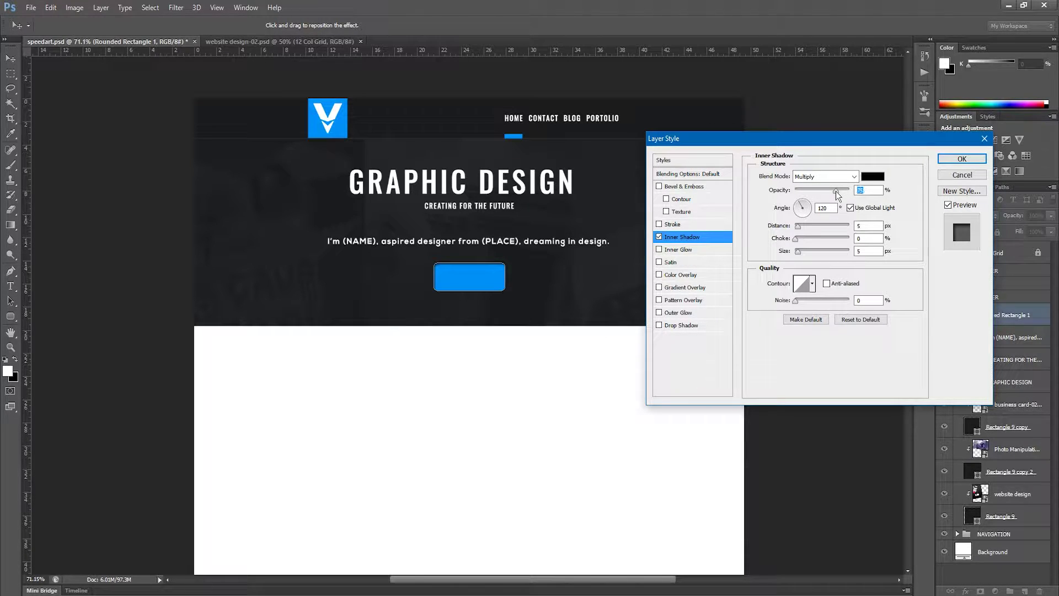
drag(835, 191, 997, 187)
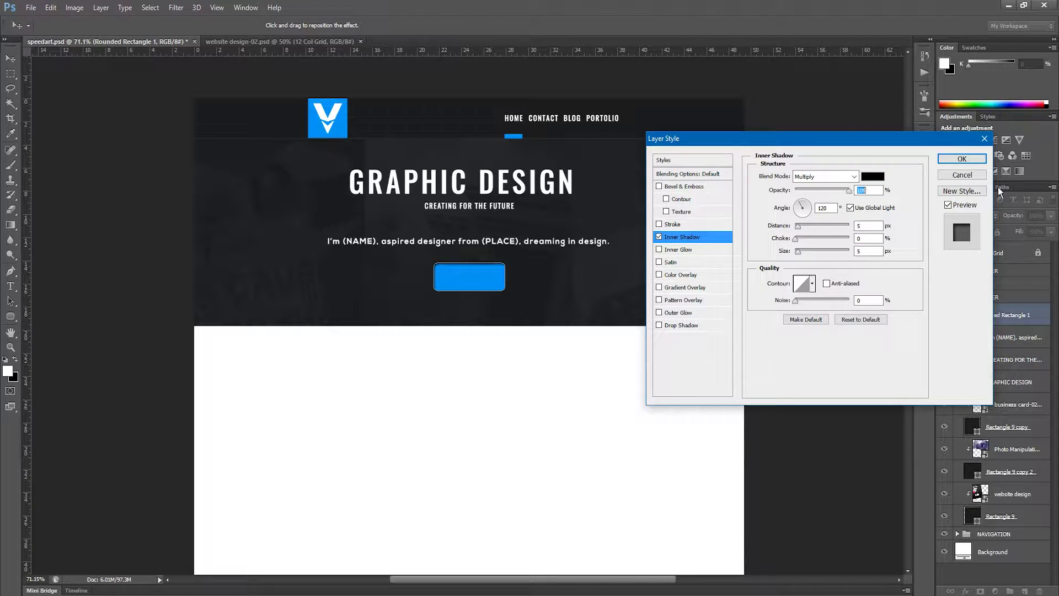
click(850, 208)
text(-90)
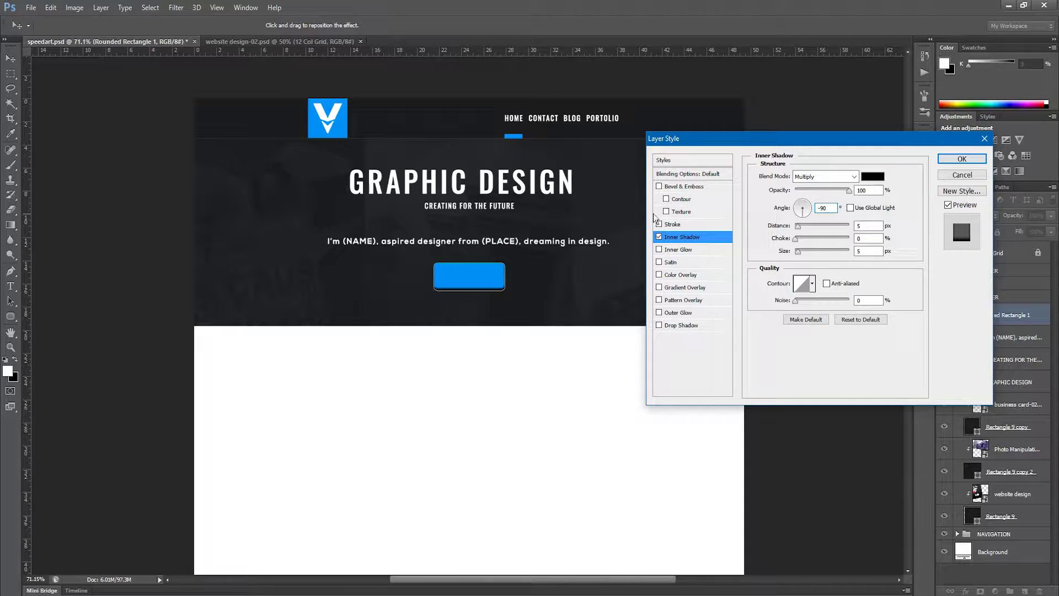
drag(798, 252, 794, 252)
Step: Colour the inner shadow 62bcfc, apply it, and add an empty layer above the button
click(872, 176)
click(971, 507)
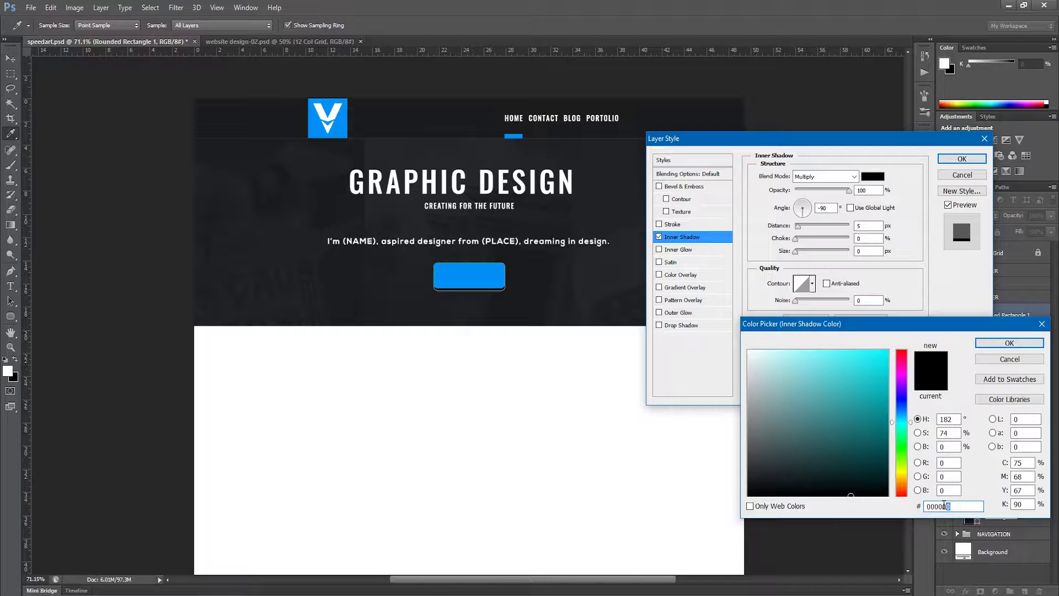
drag(944, 506, 926, 506)
text(6)
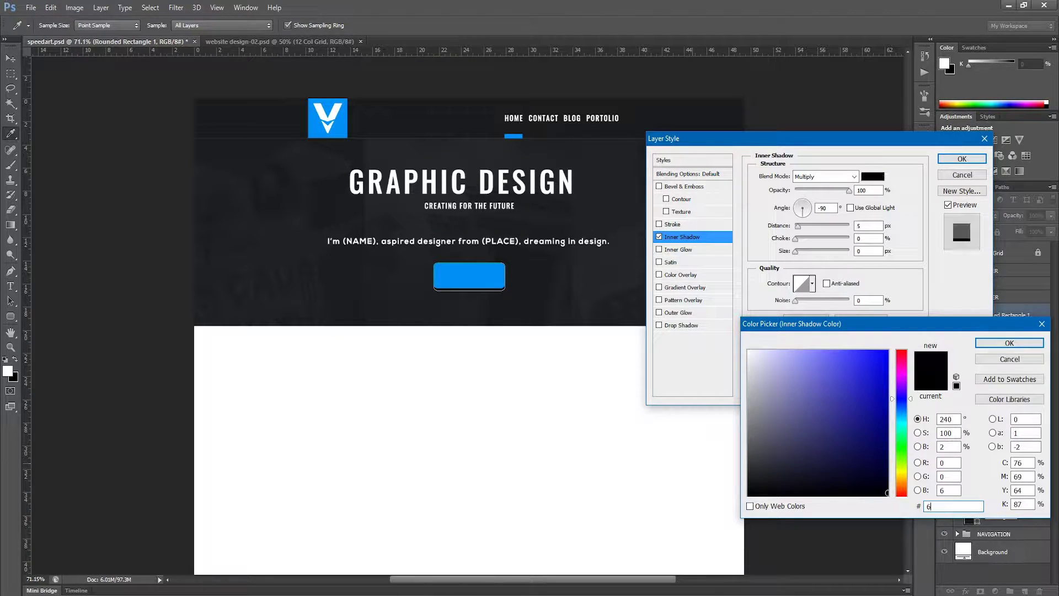
text(2b)
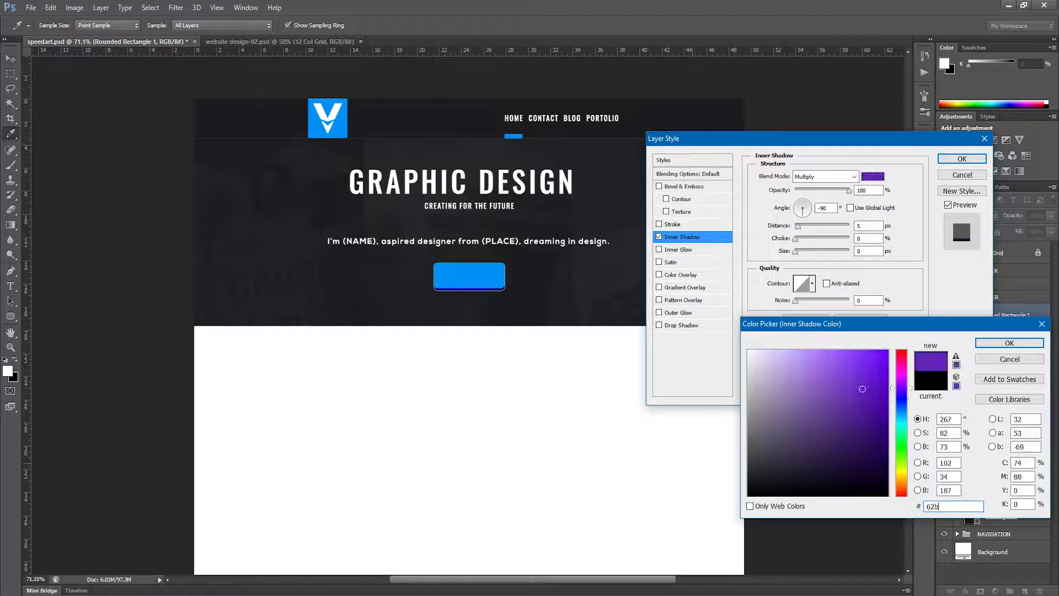
text(c)
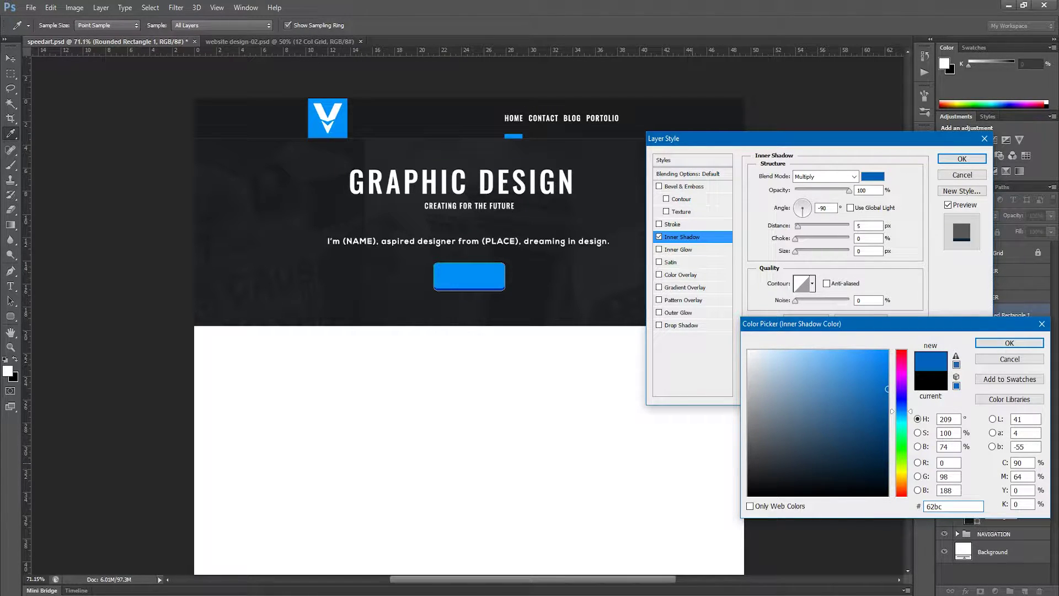
text(fc)
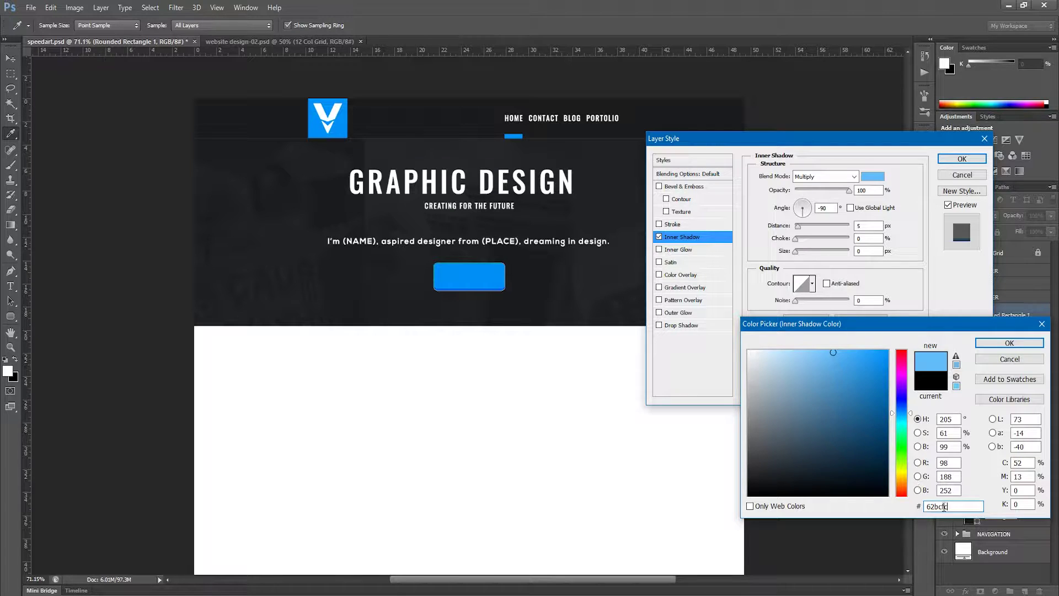
click(1000, 343)
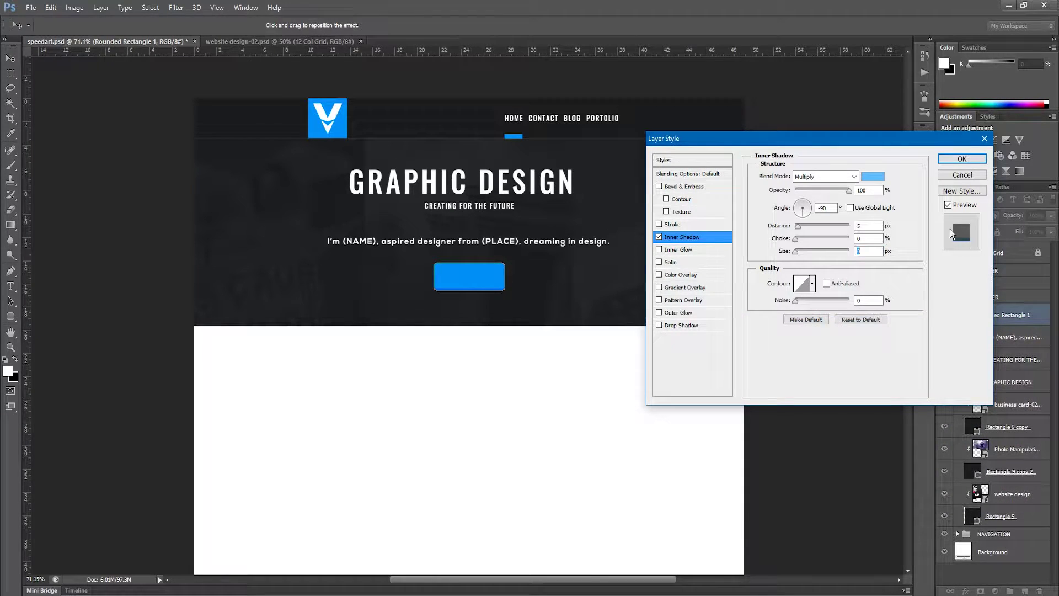
click(961, 158)
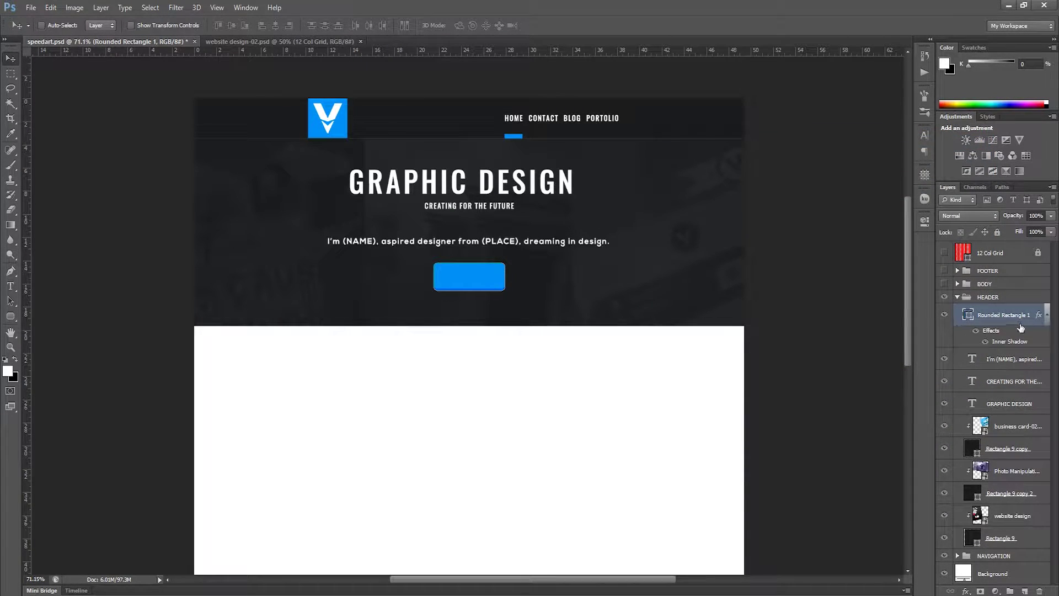
click(1046, 315)
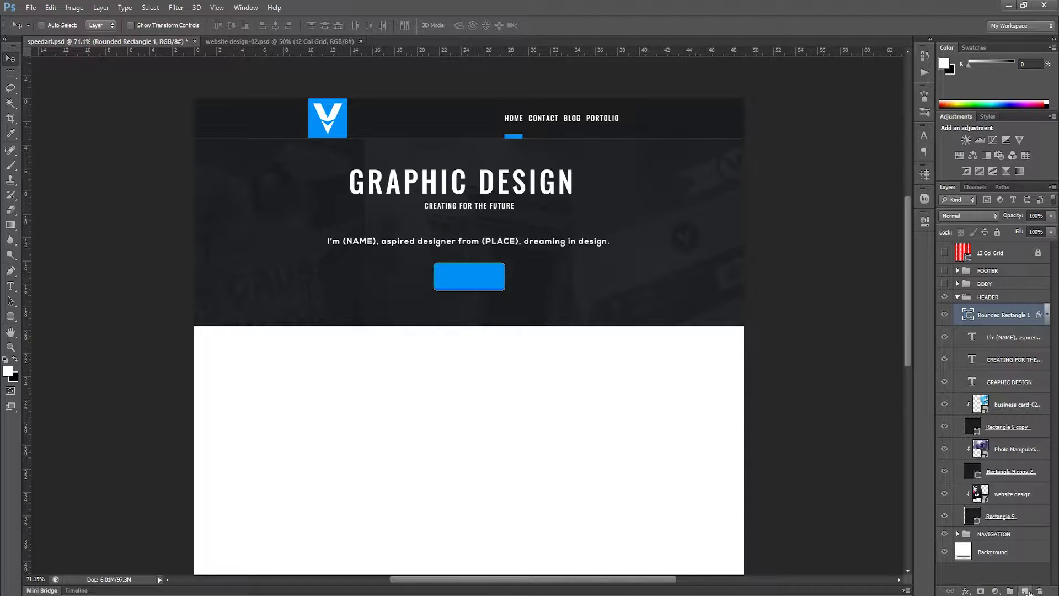
click(1028, 591)
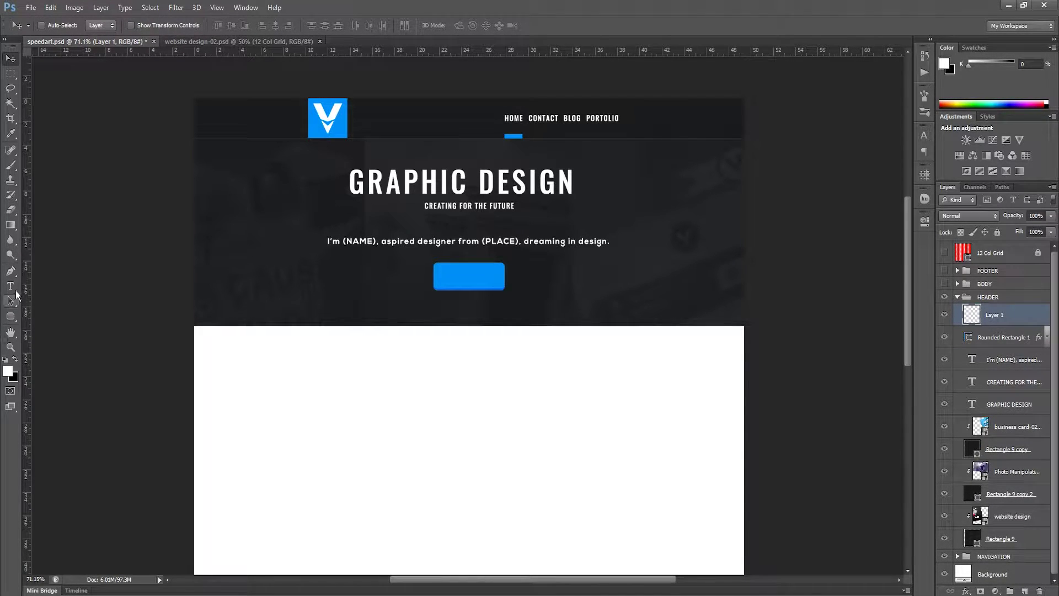
Step: Type a 16 pt LEARN MORE label on the blue button
click(10, 286)
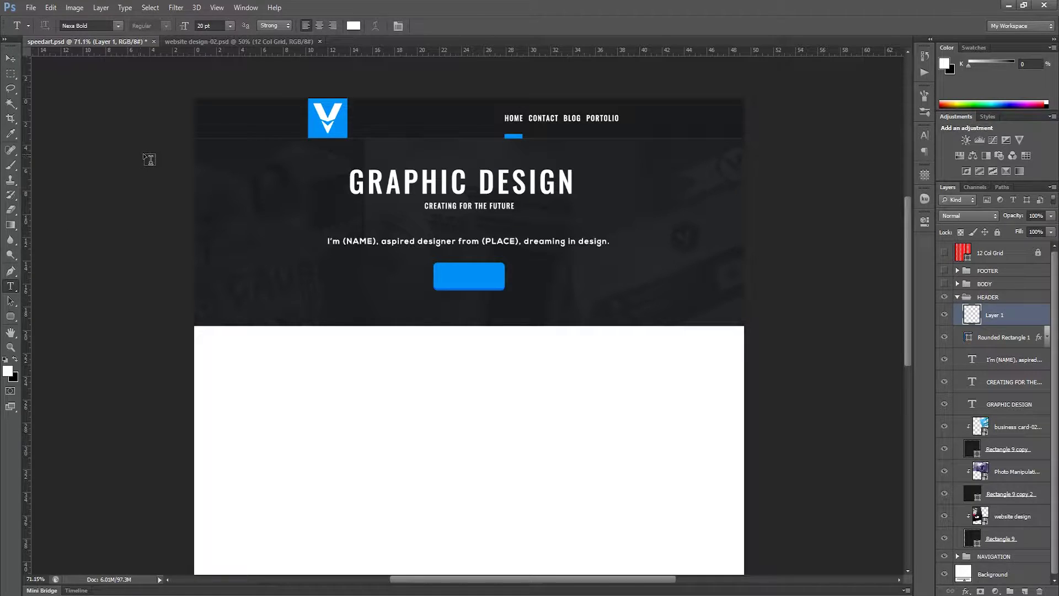
double_click(213, 26)
text(16)
key(Return)
click(452, 279)
text(LEARN MORE)
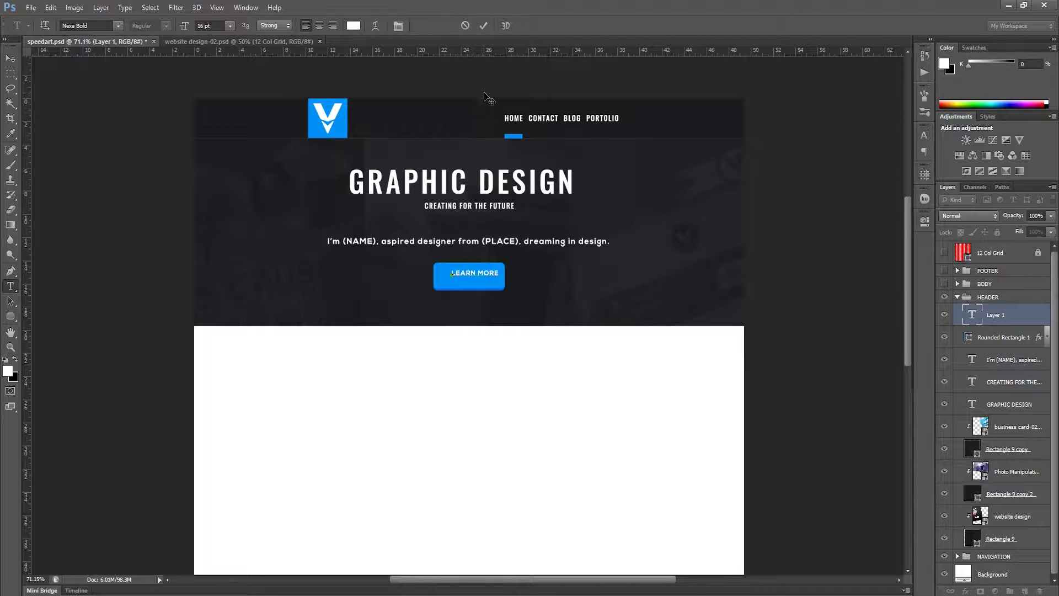
click(483, 26)
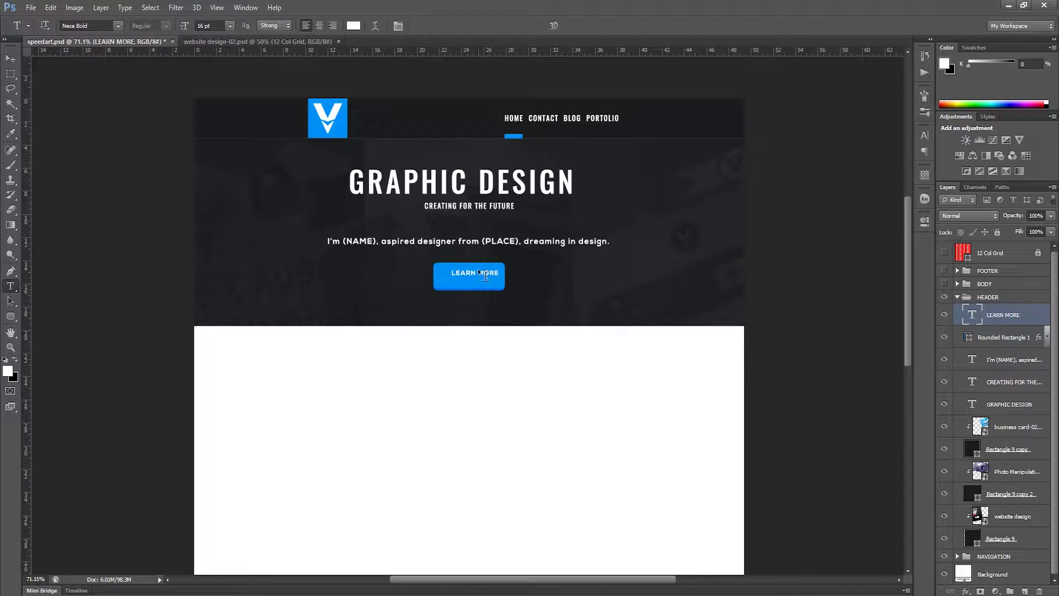
Step: Centre the LEARN MORE label vertically and horizontally on the button, then save
key(v)
drag(472, 273, 468, 274)
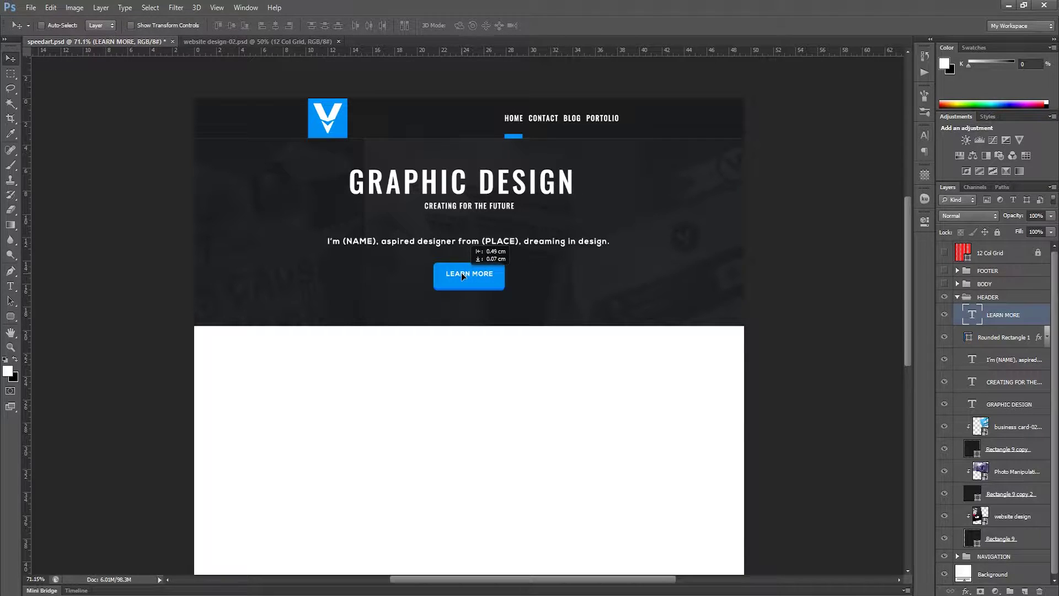
shift+click(1020, 337)
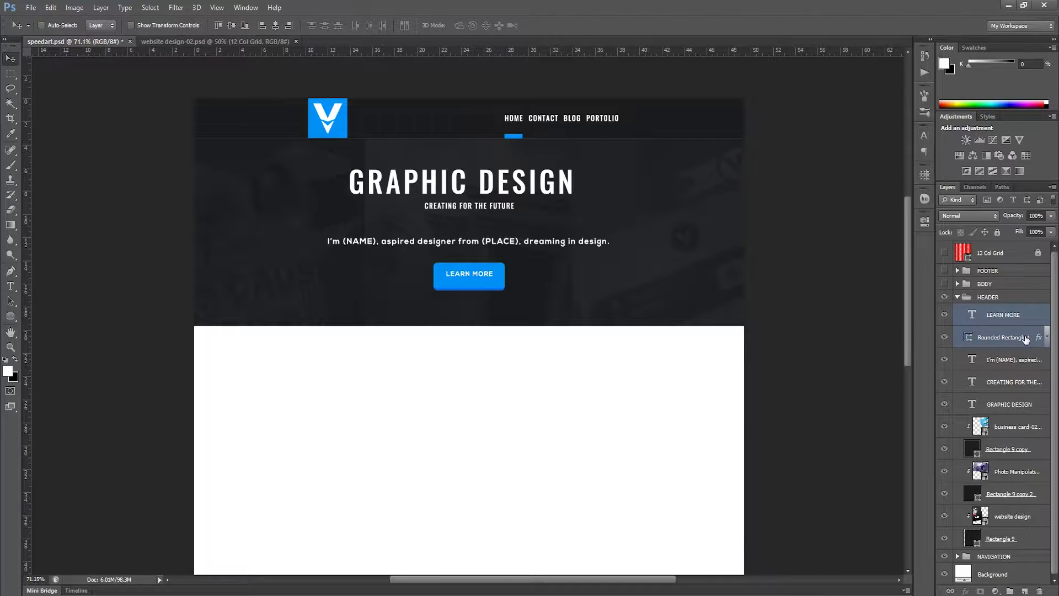
click(231, 25)
click(275, 28)
click(1007, 316)
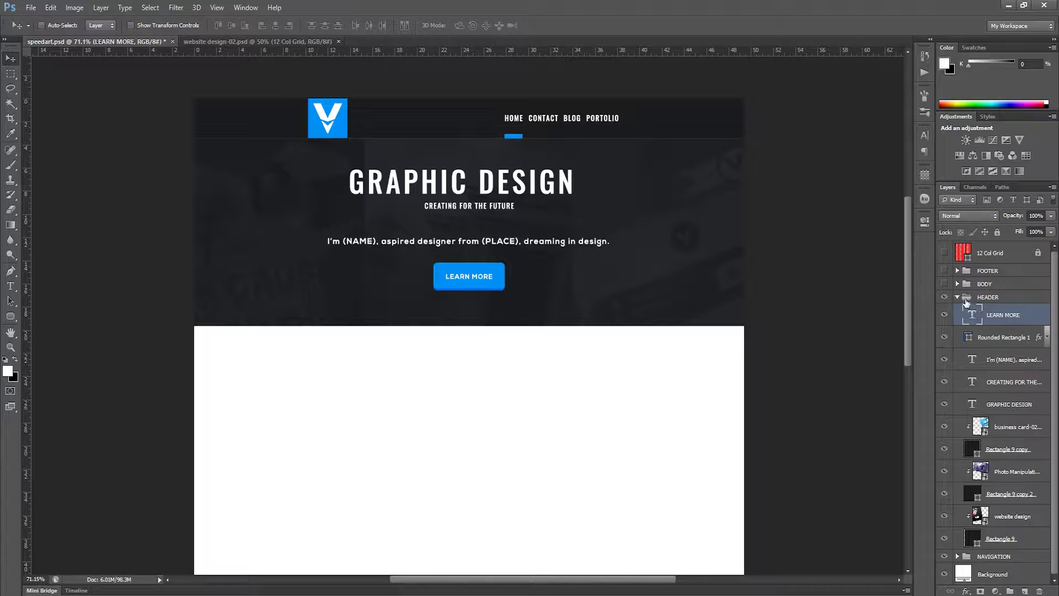
key(ctrl+s)
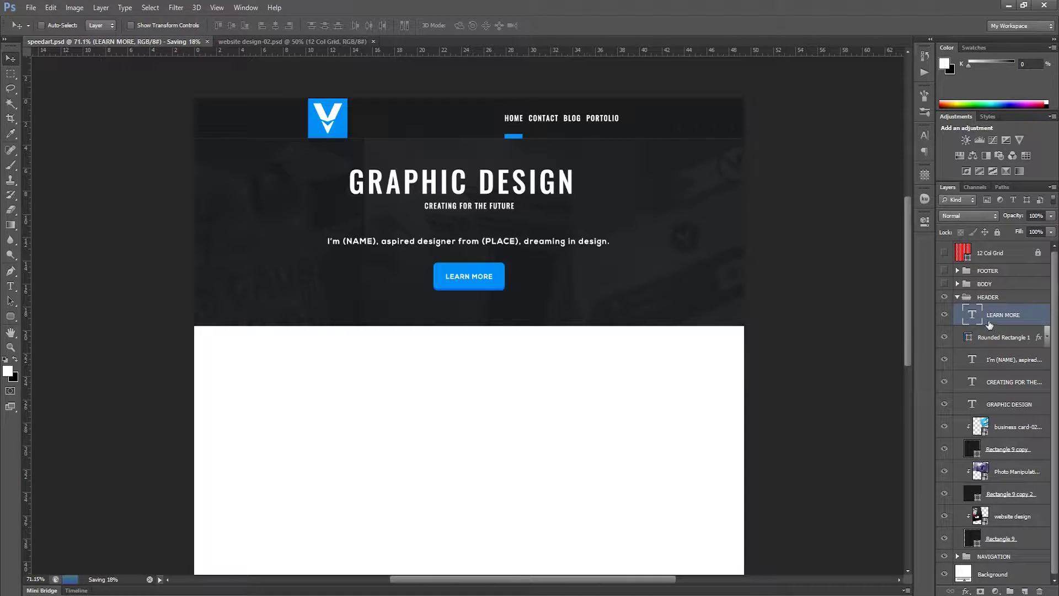
Step: Collapse HEADER, expand BODY and select the ChocoQ_YT Banner layer
click(958, 297)
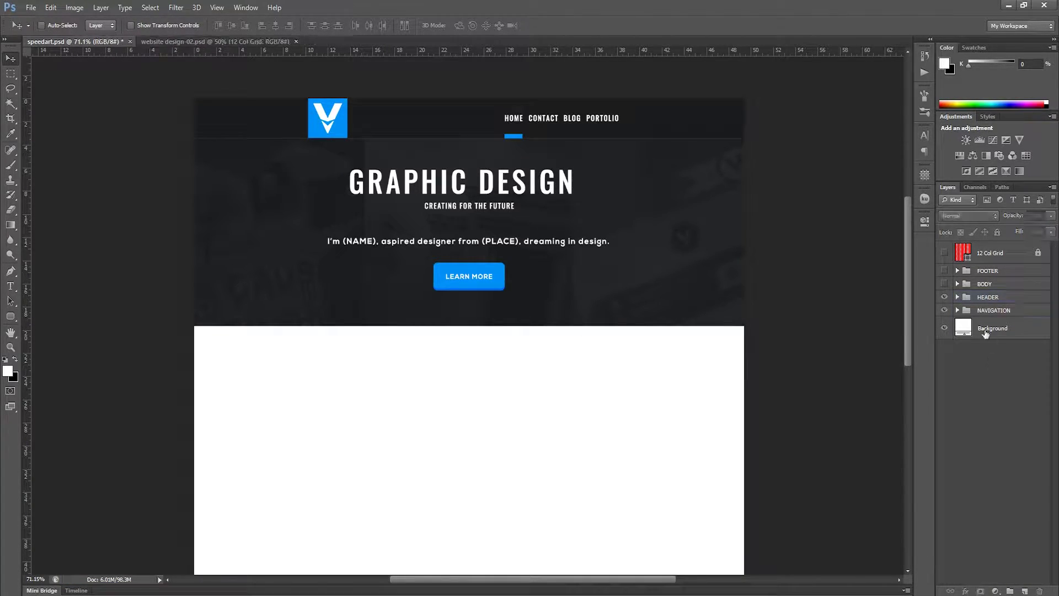
click(983, 284)
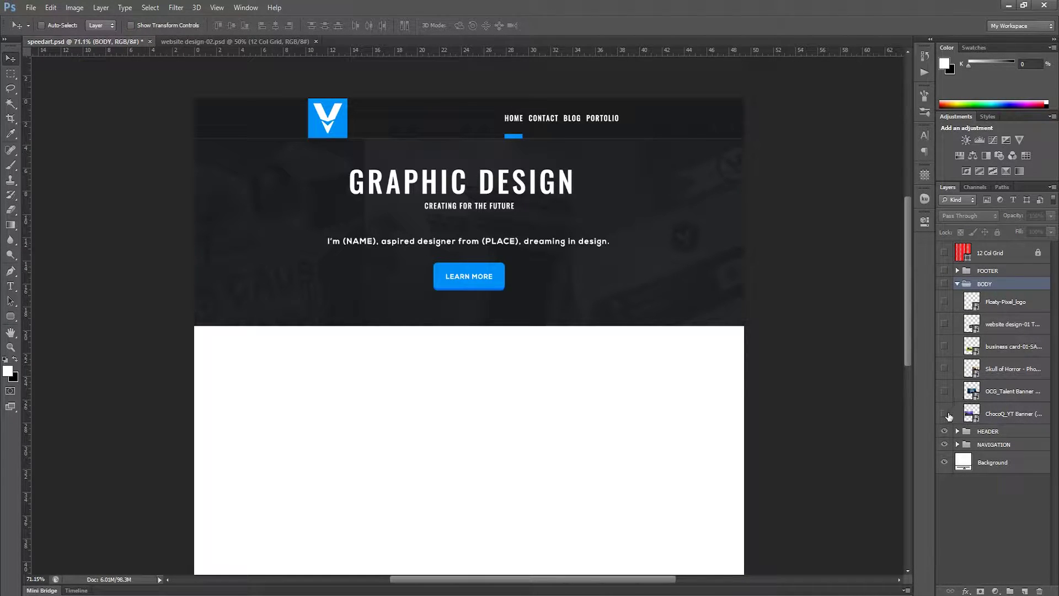
click(1027, 416)
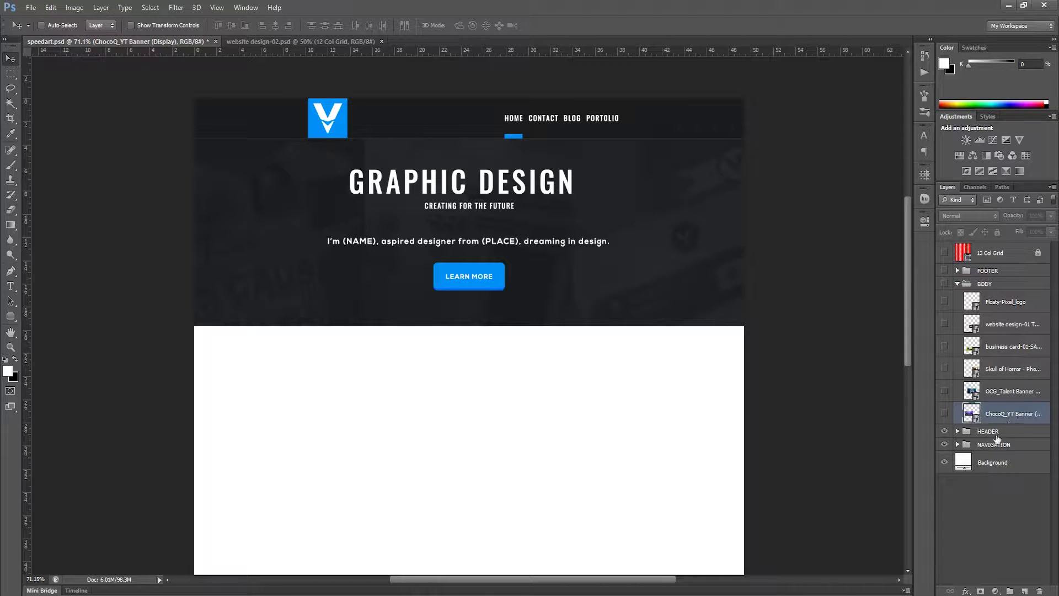
drag(484, 413, 484, 388)
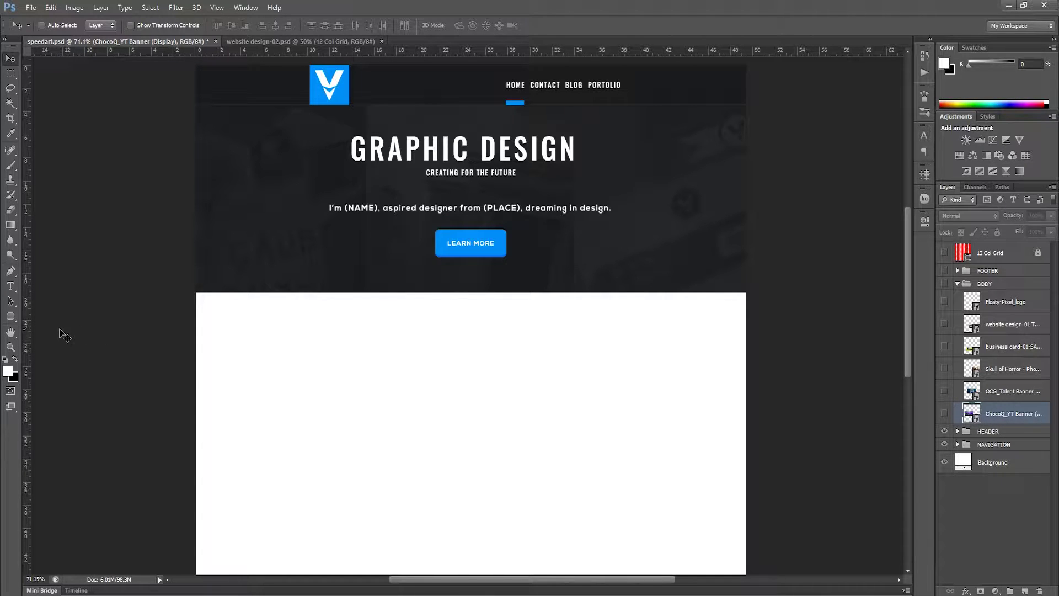
Step: Show the 12-column grid guides and set the Rectangle tool fill to pale grey e5ebef
key(ctrl+semicolon)
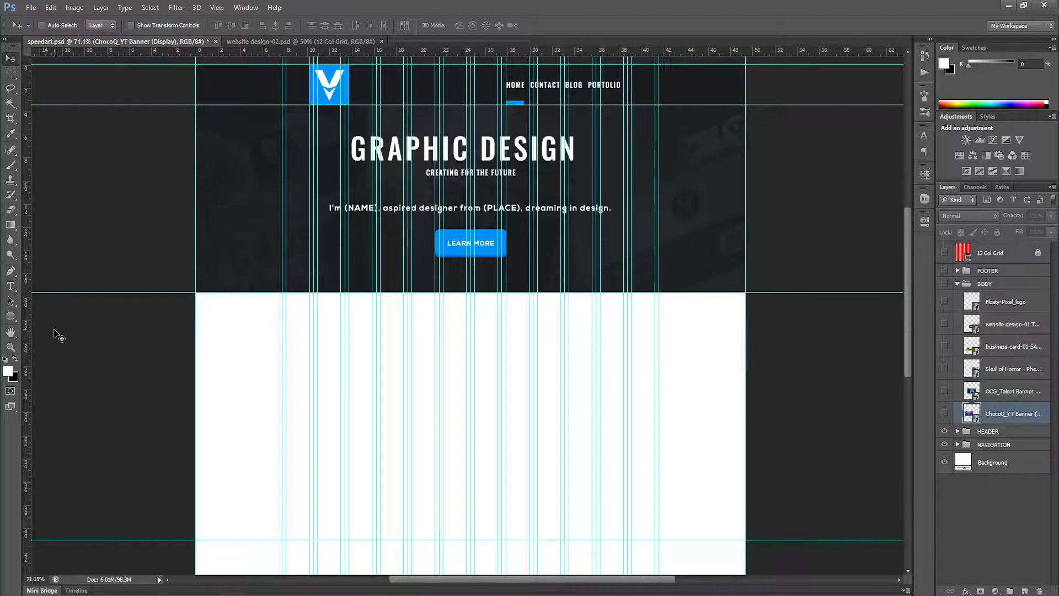
click(11, 316)
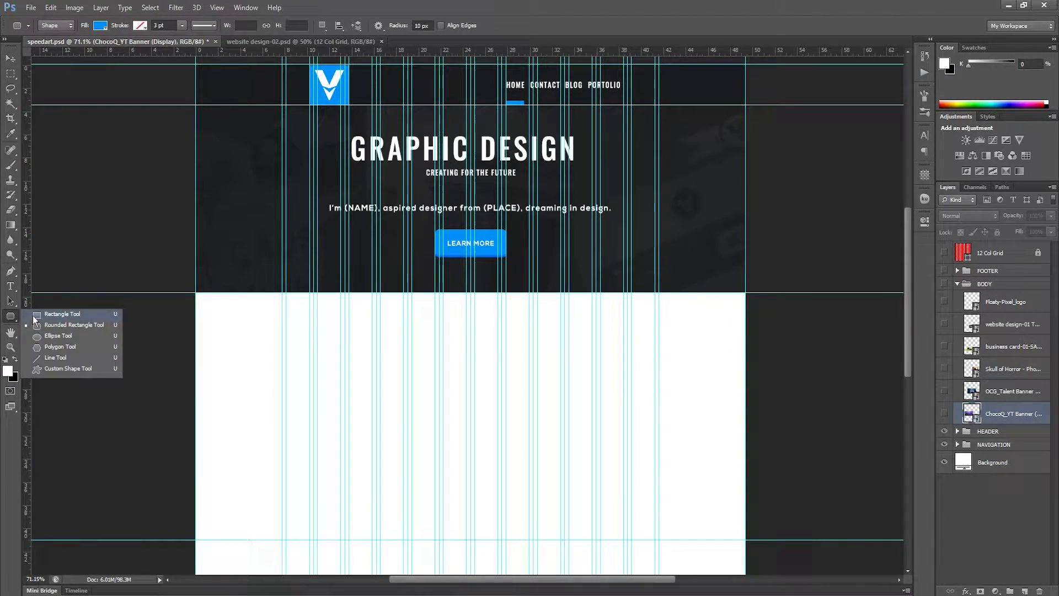
click(93, 315)
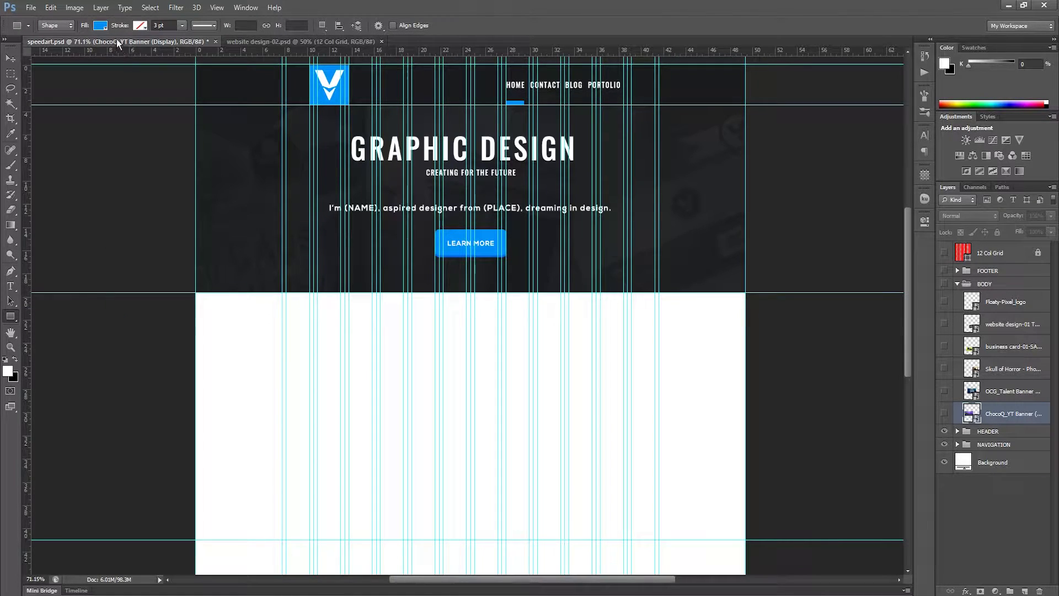
click(101, 25)
click(153, 49)
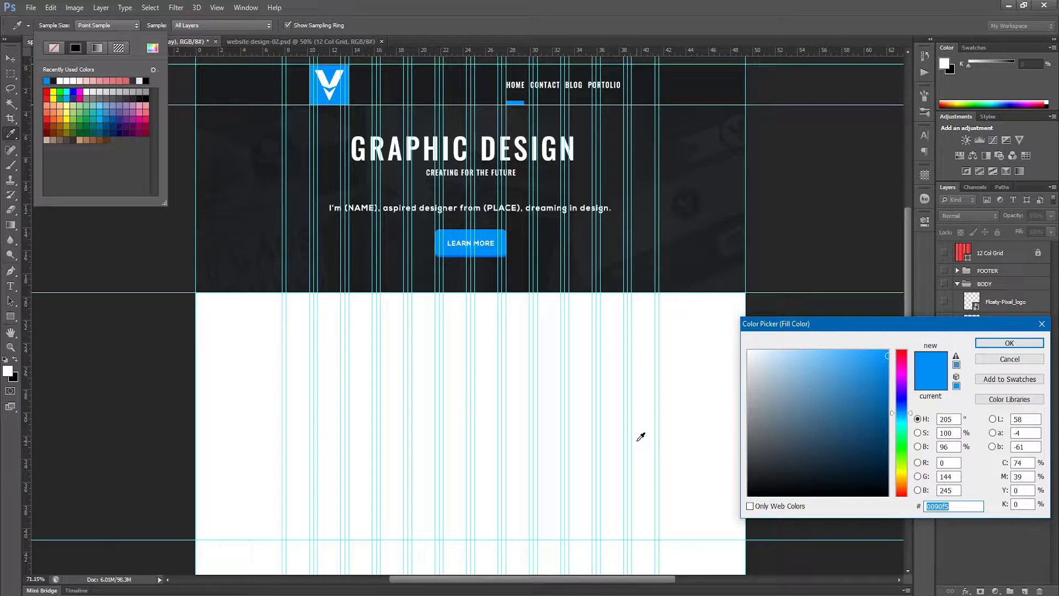
text(e)
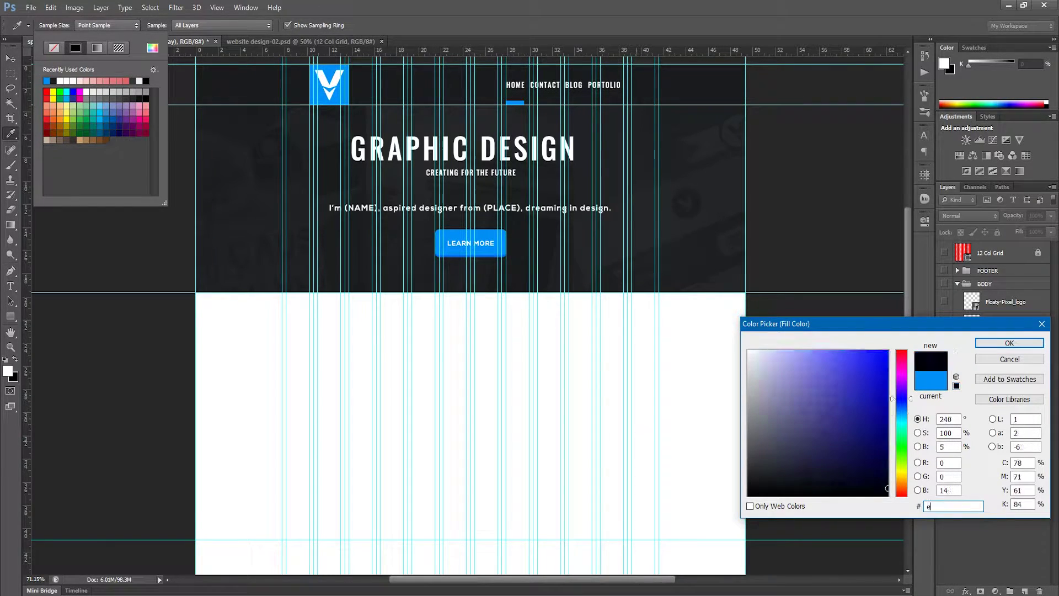
text(5)
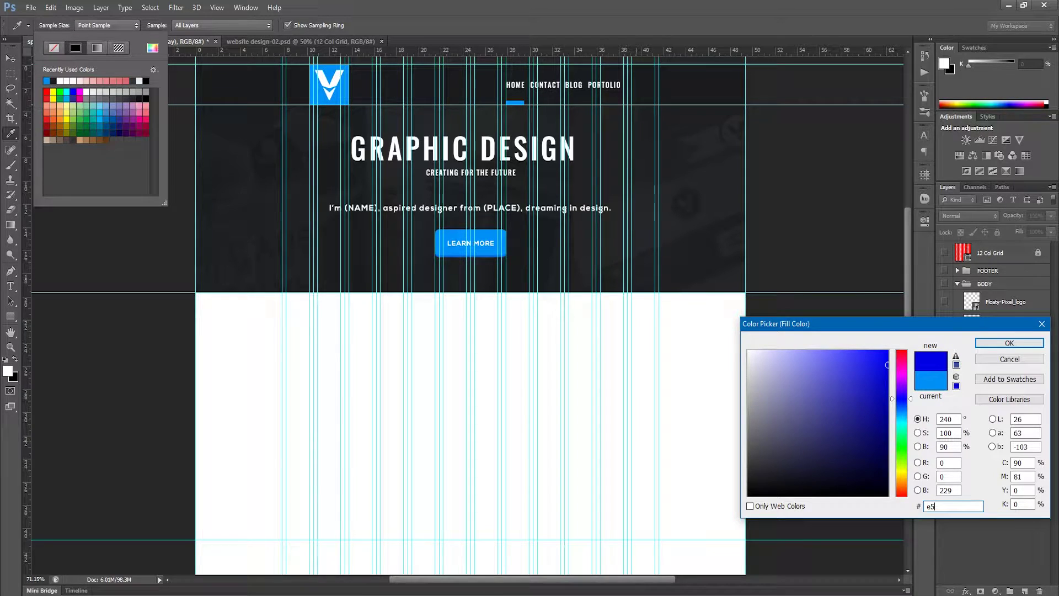
text(e)
key(BackSpace)
text(b)
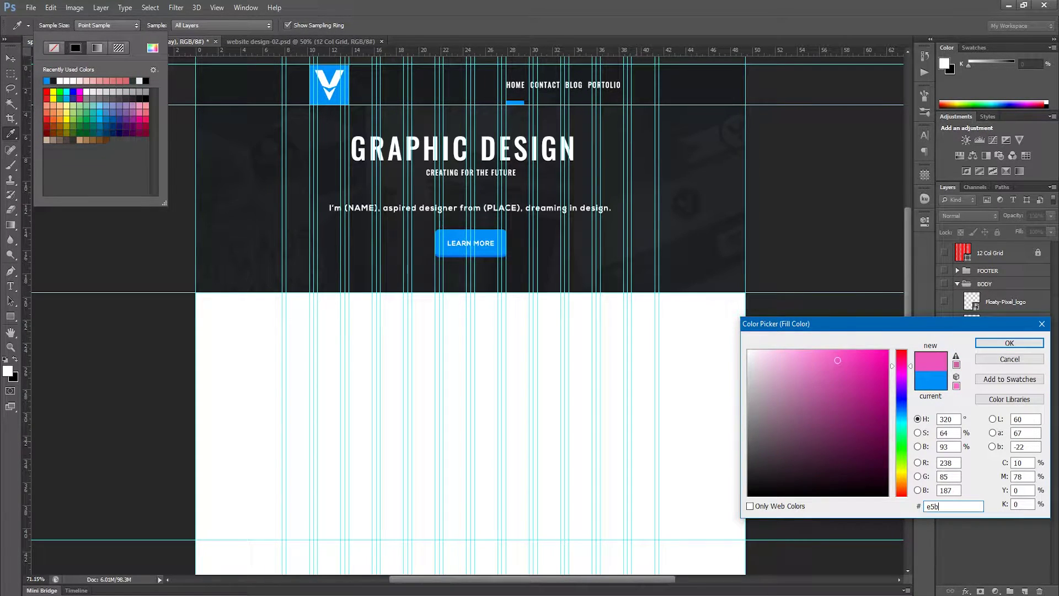
text(ef)
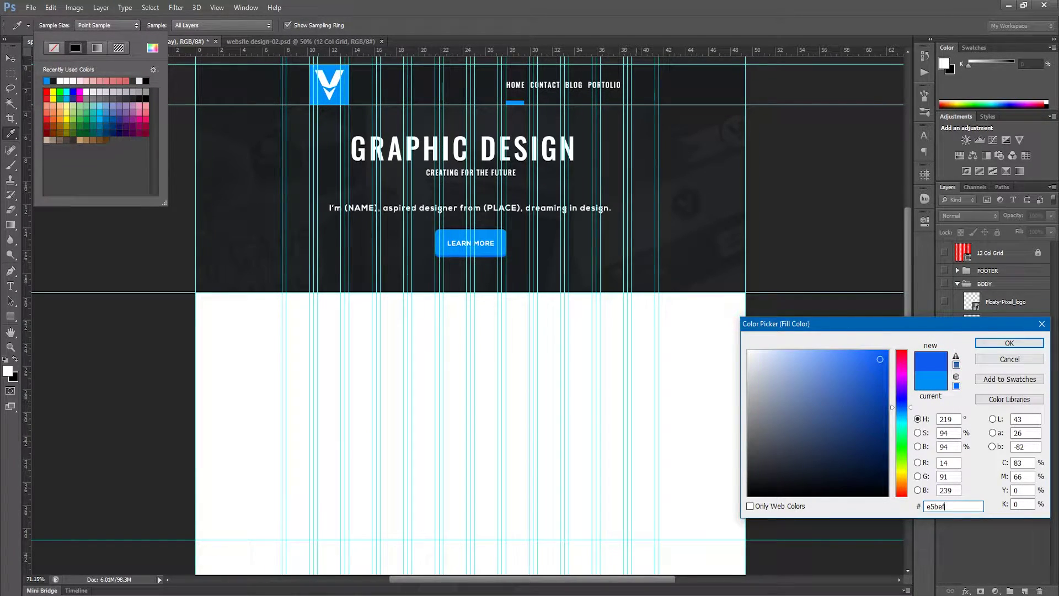
key(BackSpace)
key(BackSpace)
key(BackSpace)
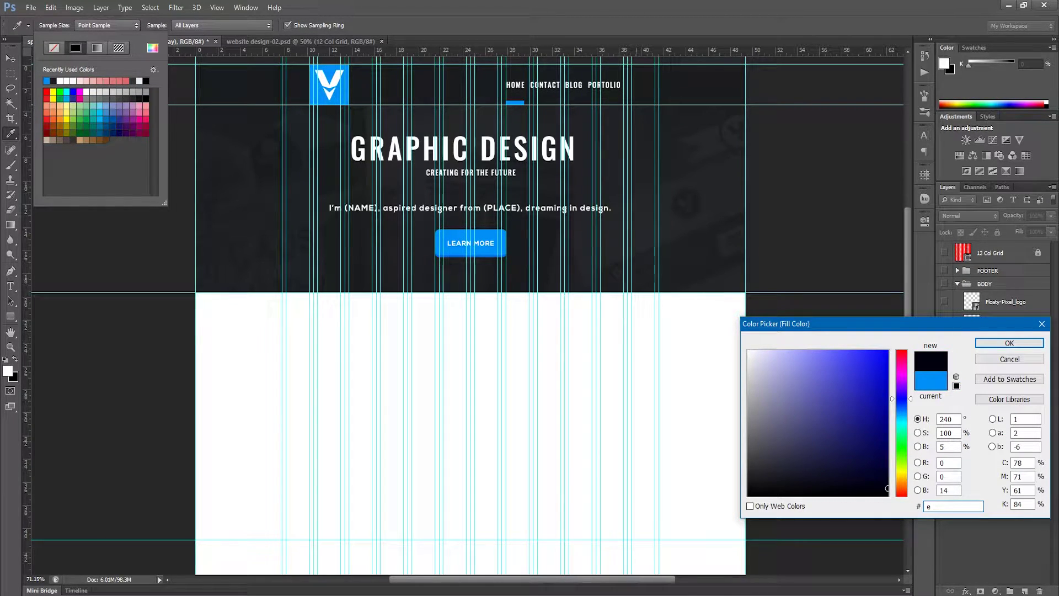
text(5)
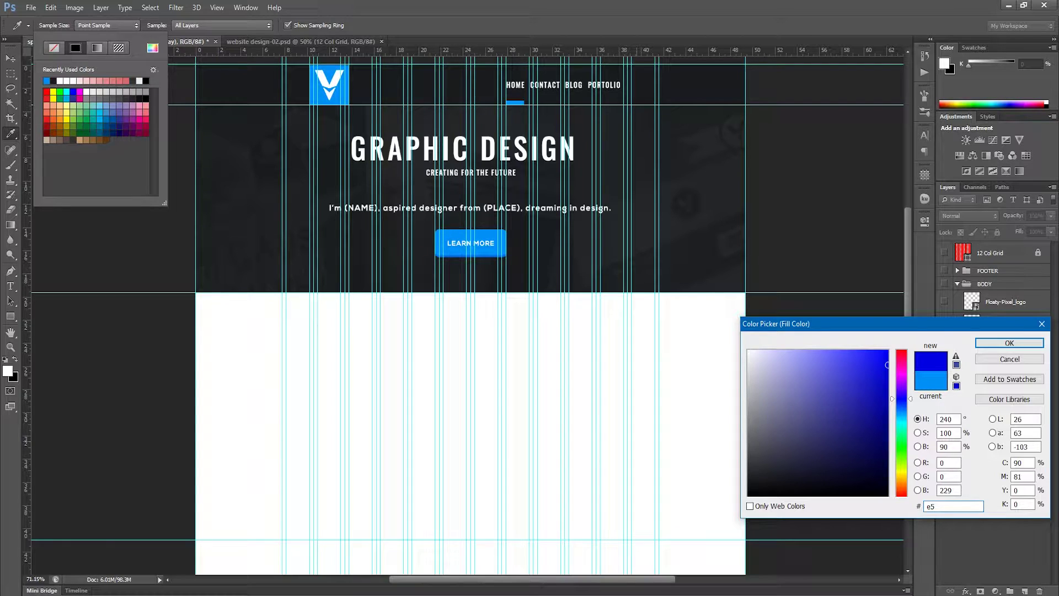
text(ebef)
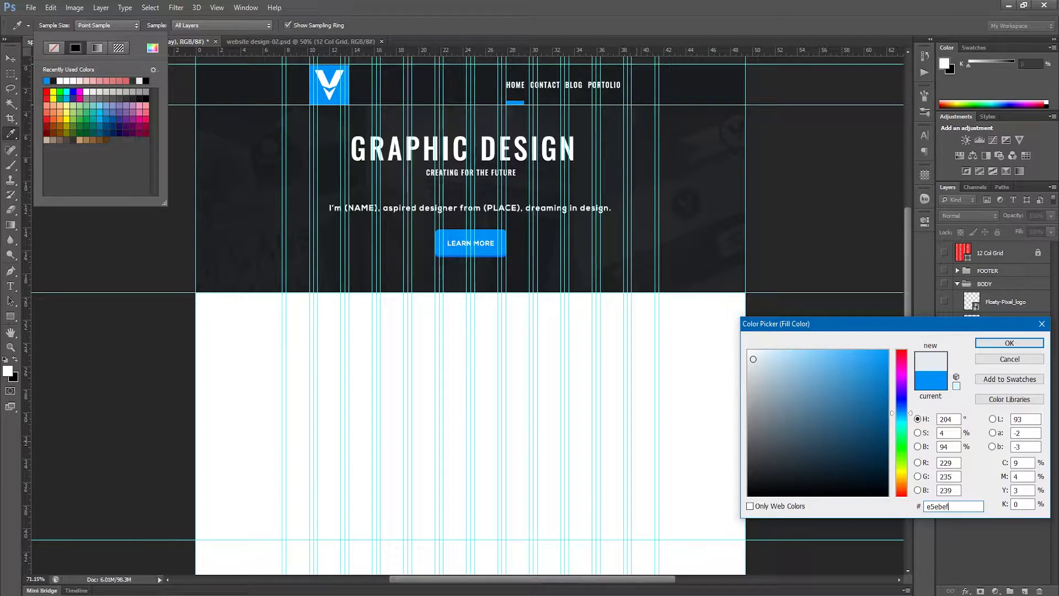
key(ctrl+a)
click(1009, 342)
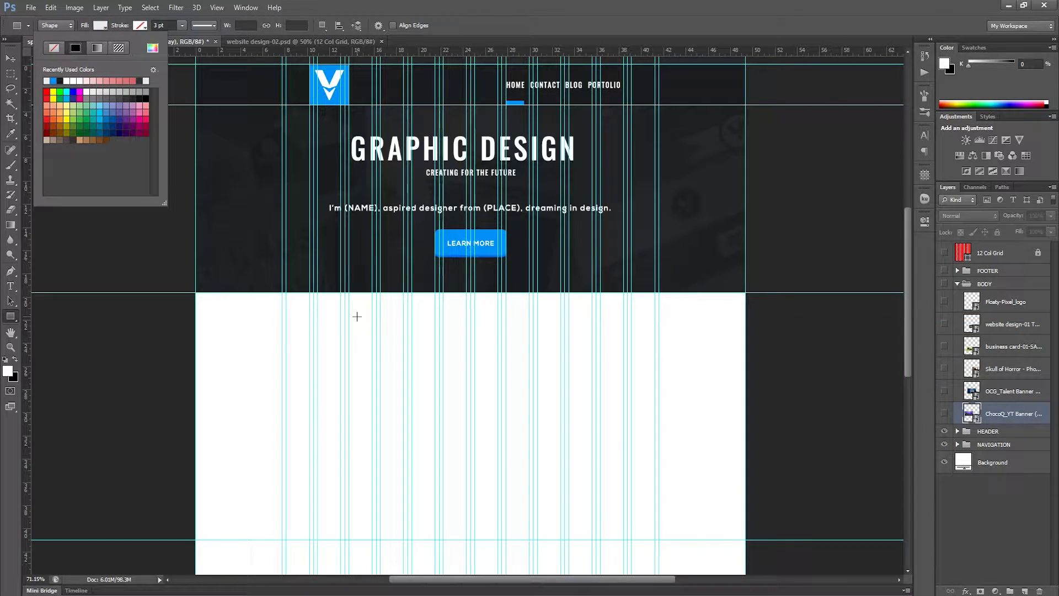
Step: Draw Rectangle 10 across the body area and transform it to about 1400 × 606 px
click(197, 293)
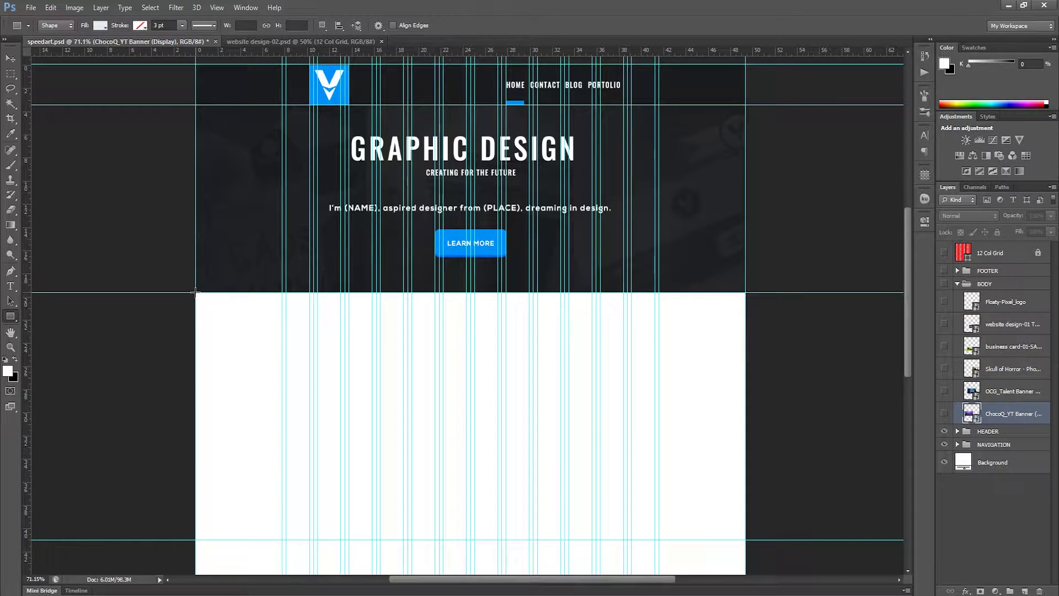
mouse_move(196, 293)
mouse_down()
mouse_move(215, 349)
mouse_move(746, 536)
mouse_up()
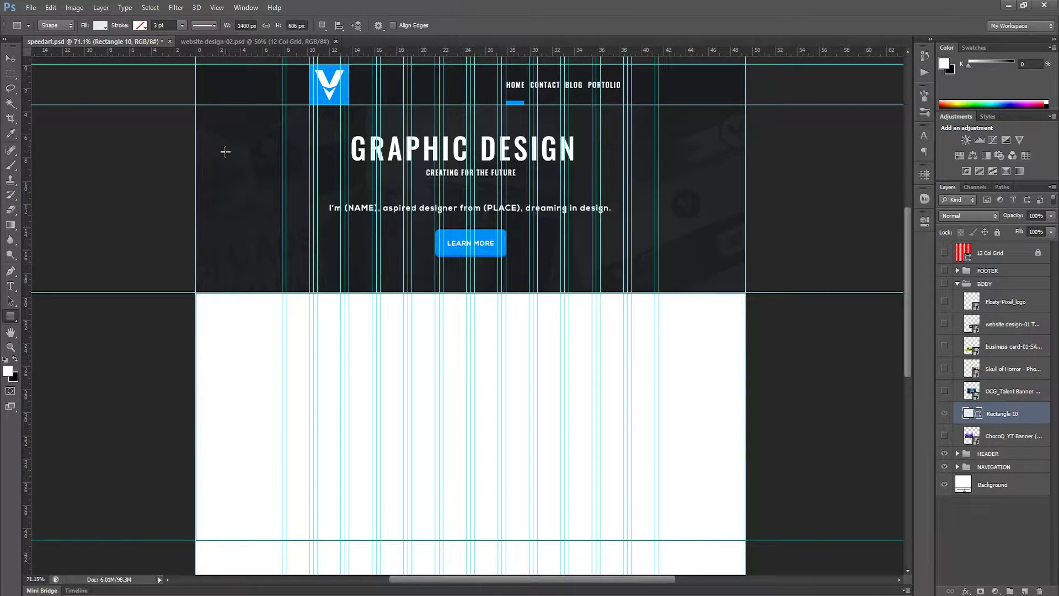
key(v)
key(ctrl+t)
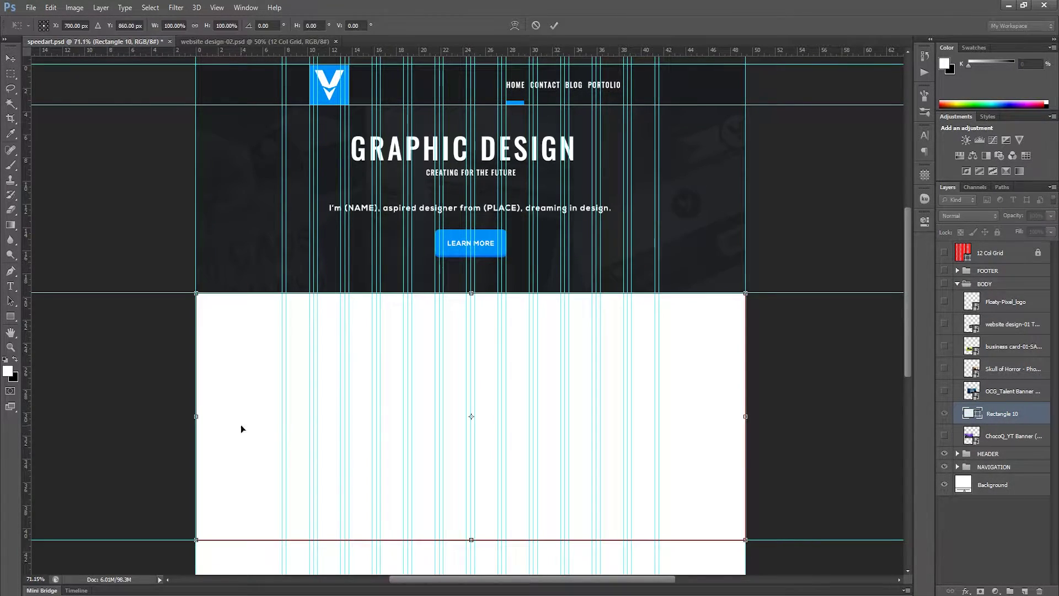
drag(194, 415, 195, 415)
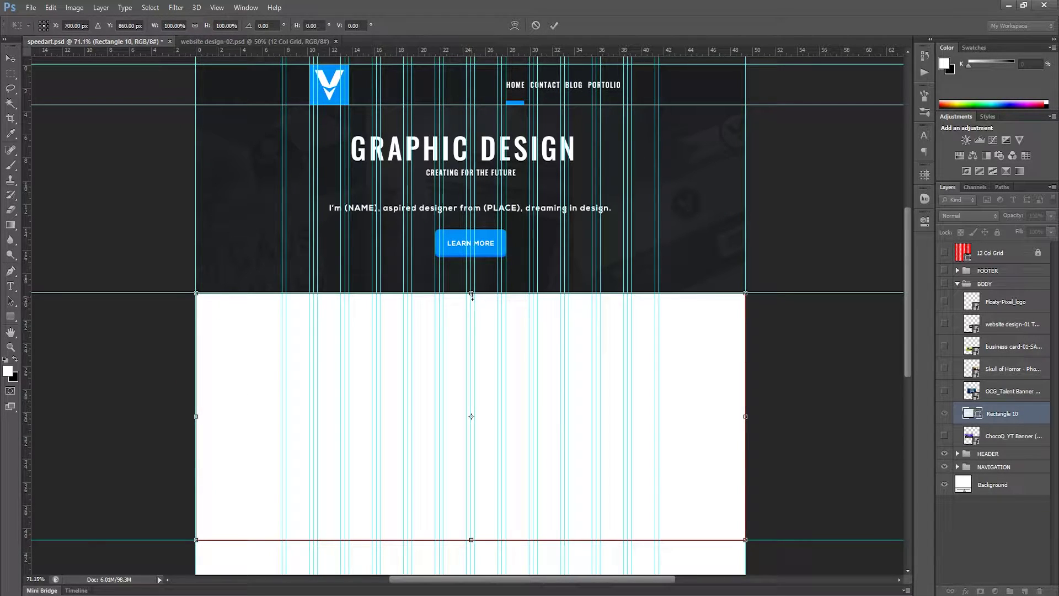
drag(747, 416, 750, 415)
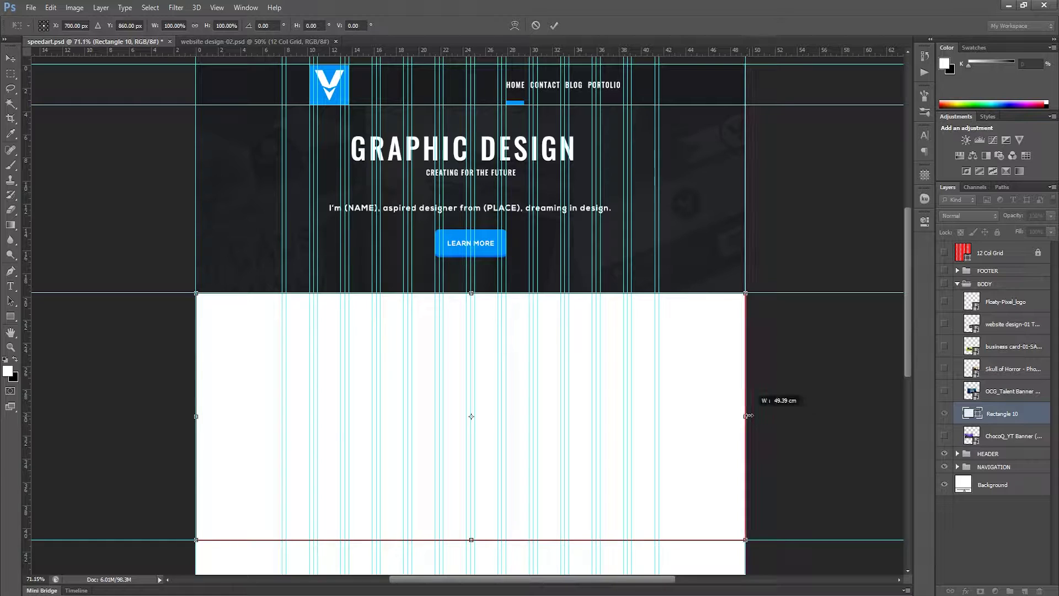
click(555, 25)
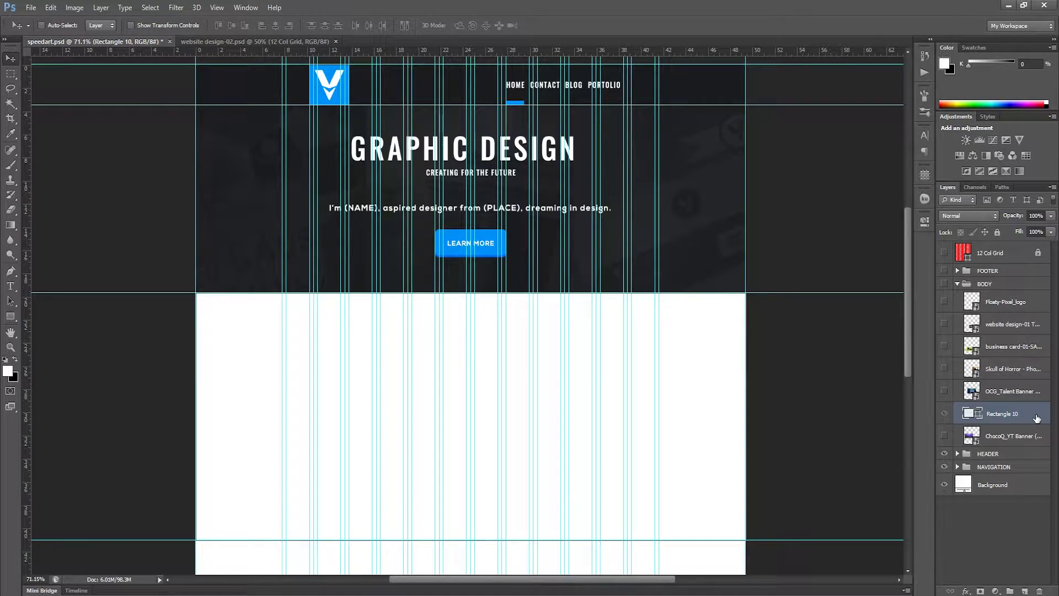
Step: Move Rectangle 10 below the ChocoQ_YT Banner and show the six portfolio image layers
drag(1036, 418, 1026, 443)
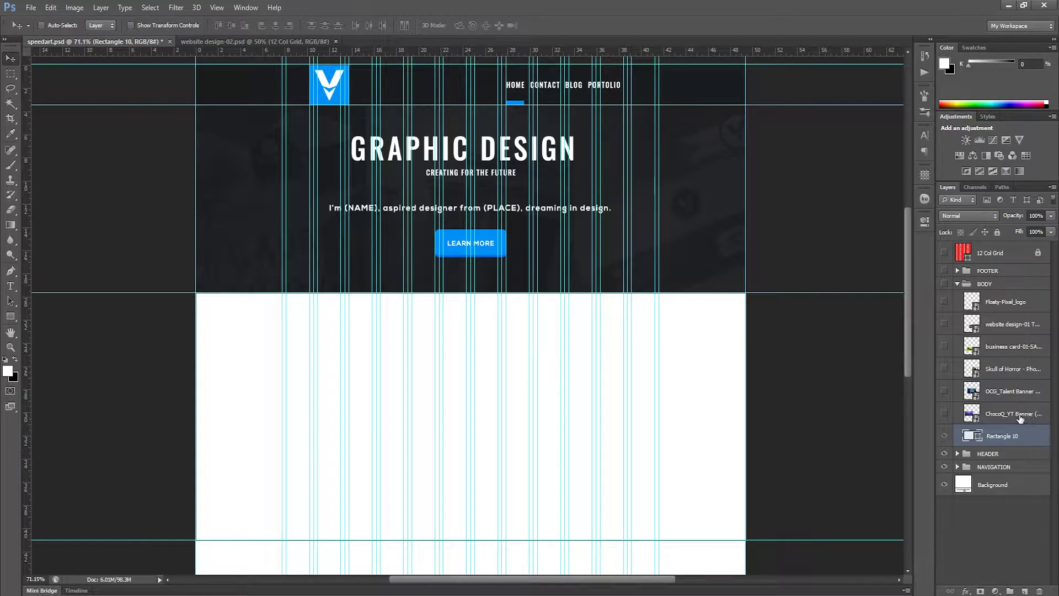
click(944, 413)
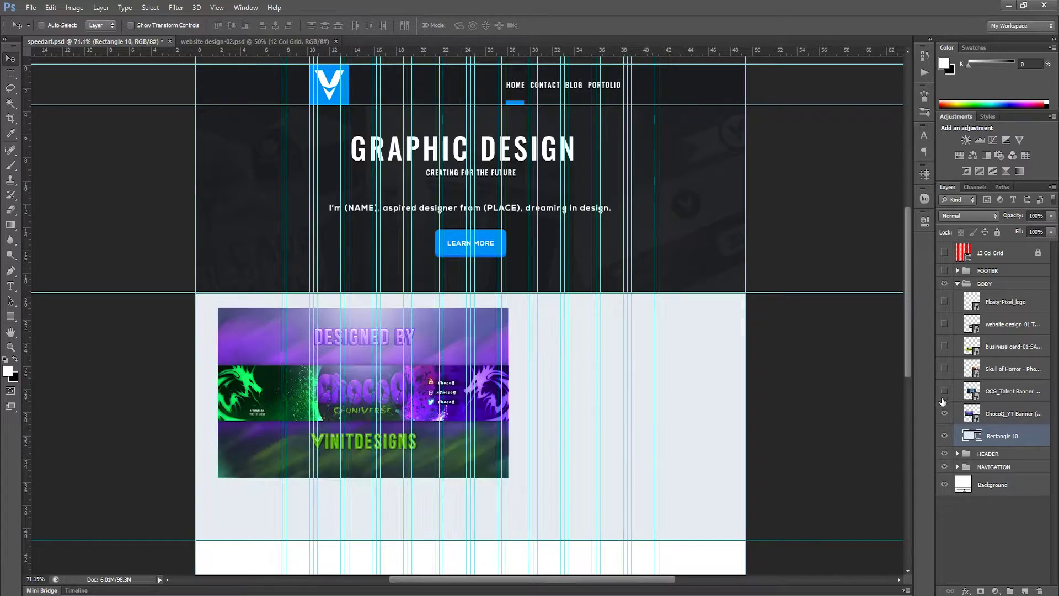
click(944, 390)
click(944, 369)
click(944, 346)
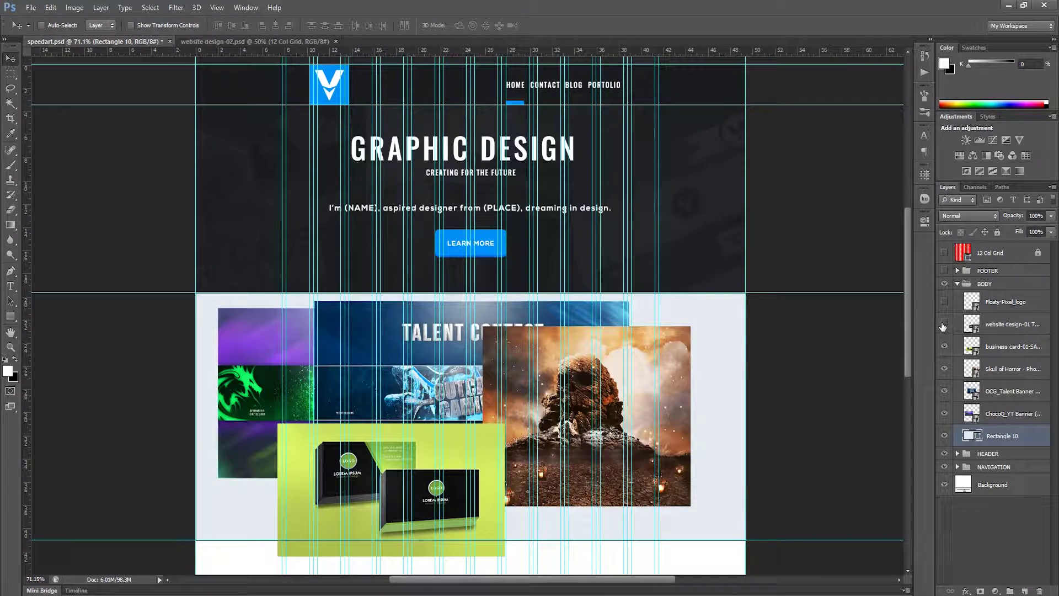
click(945, 324)
click(944, 301)
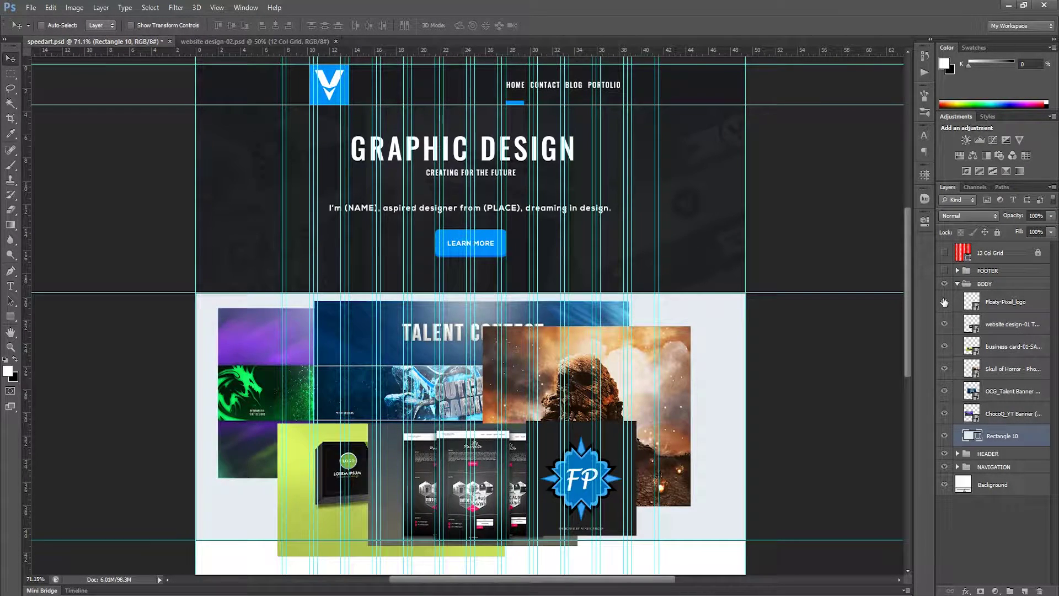
Step: Hide the six portfolio image layers again
click(945, 302)
click(945, 323)
click(945, 346)
click(944, 369)
click(944, 390)
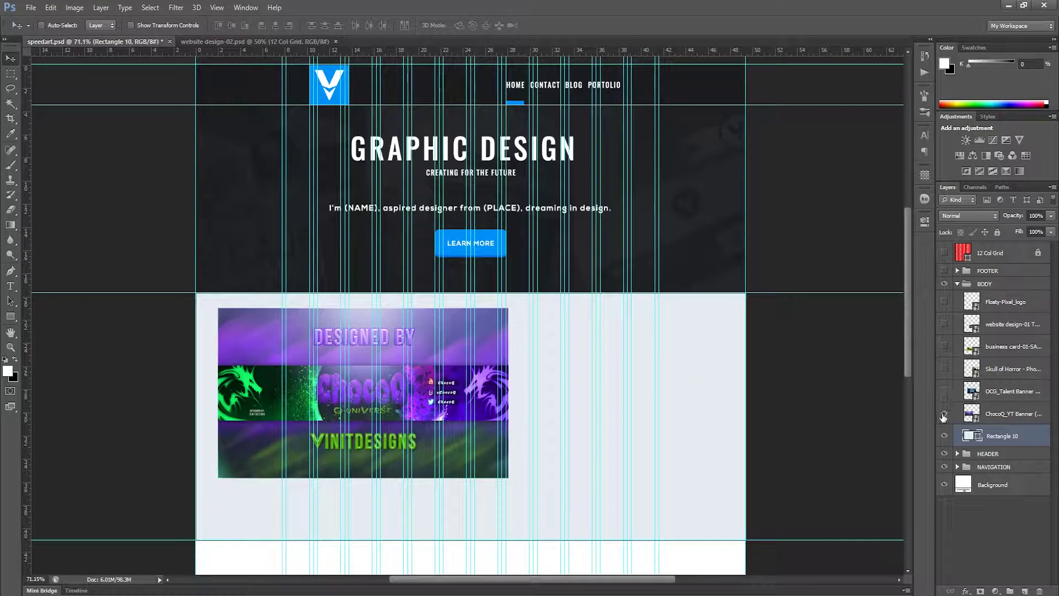
click(944, 413)
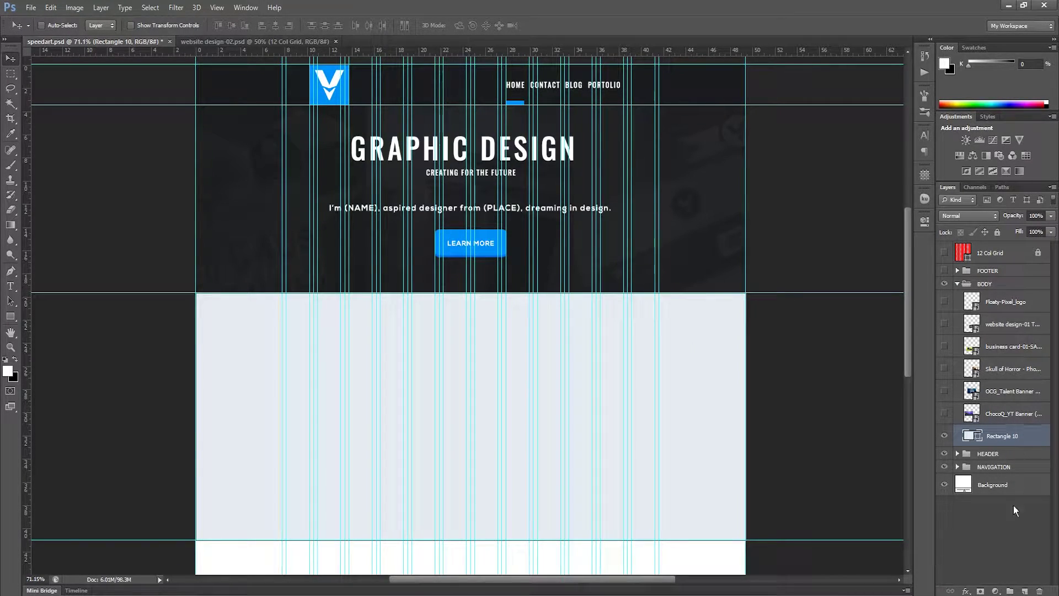
Step: Add a new layer and set the text to 30 pt in dark grey #171717
click(1023, 591)
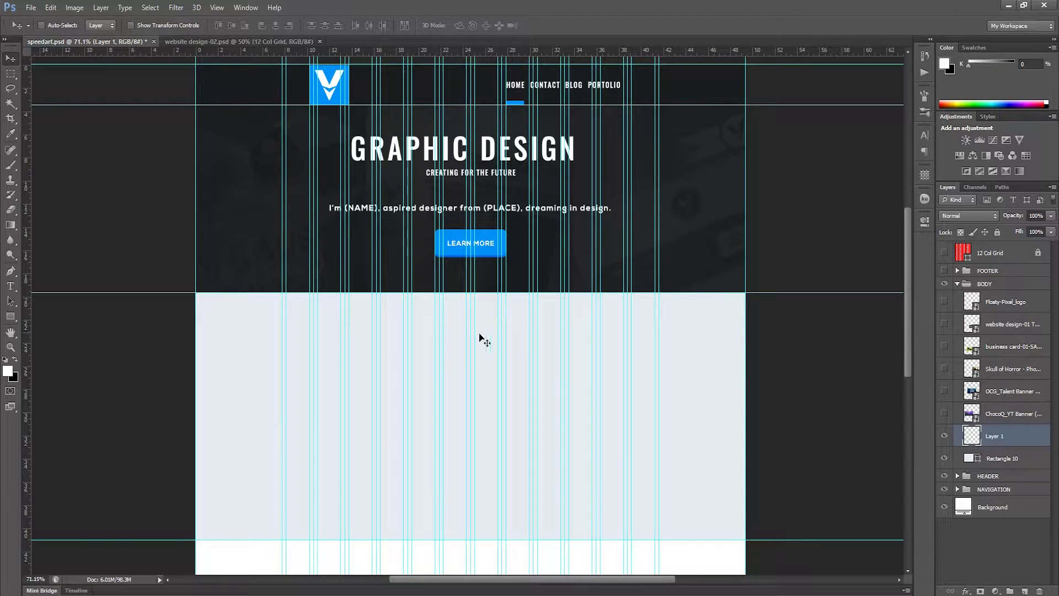
key(t)
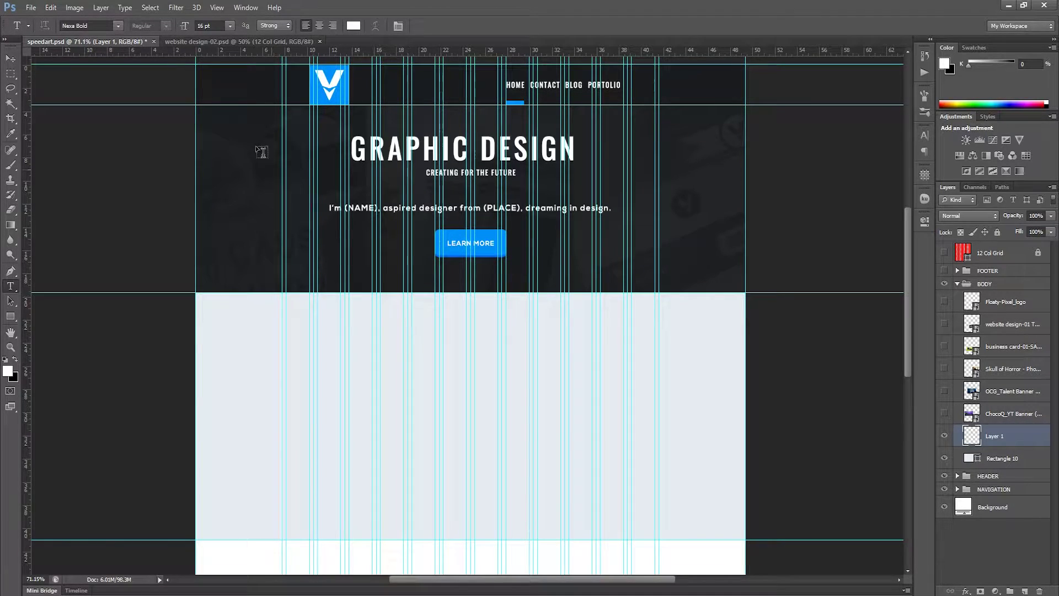
click(215, 26)
text(30)
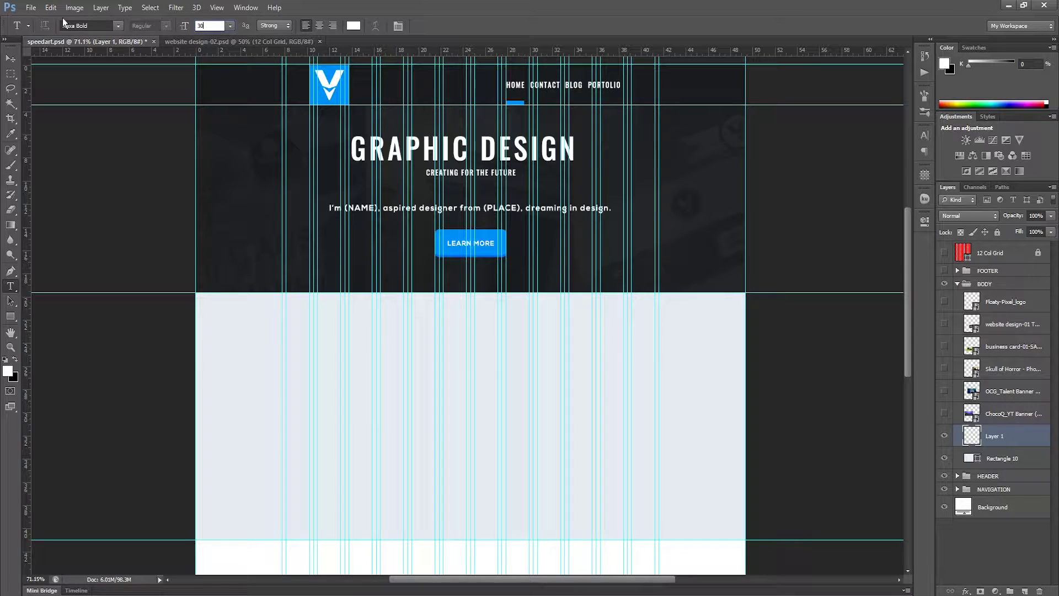
key(Return)
click(353, 25)
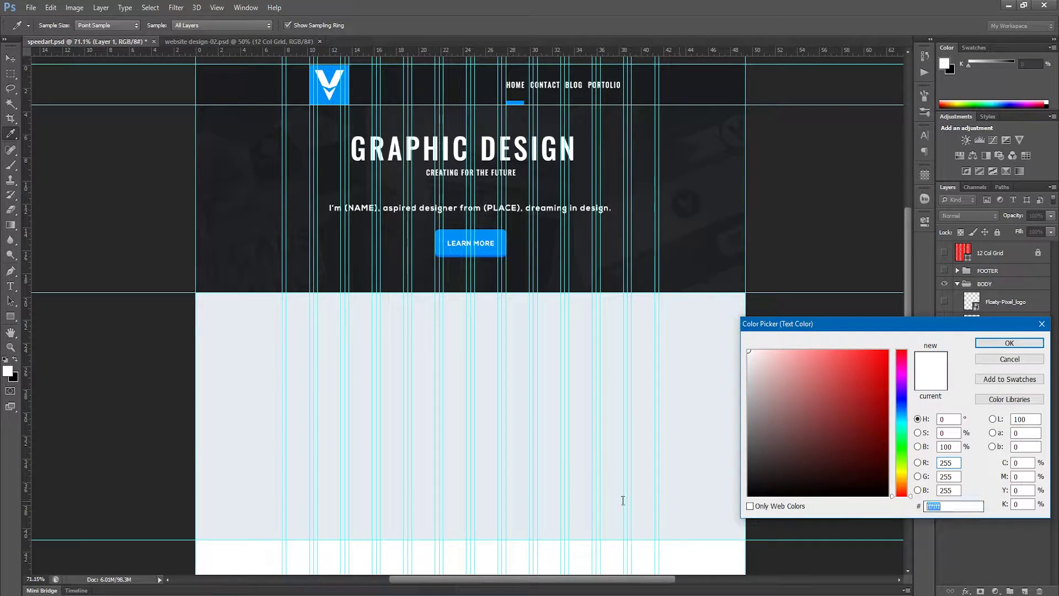
text(171717)
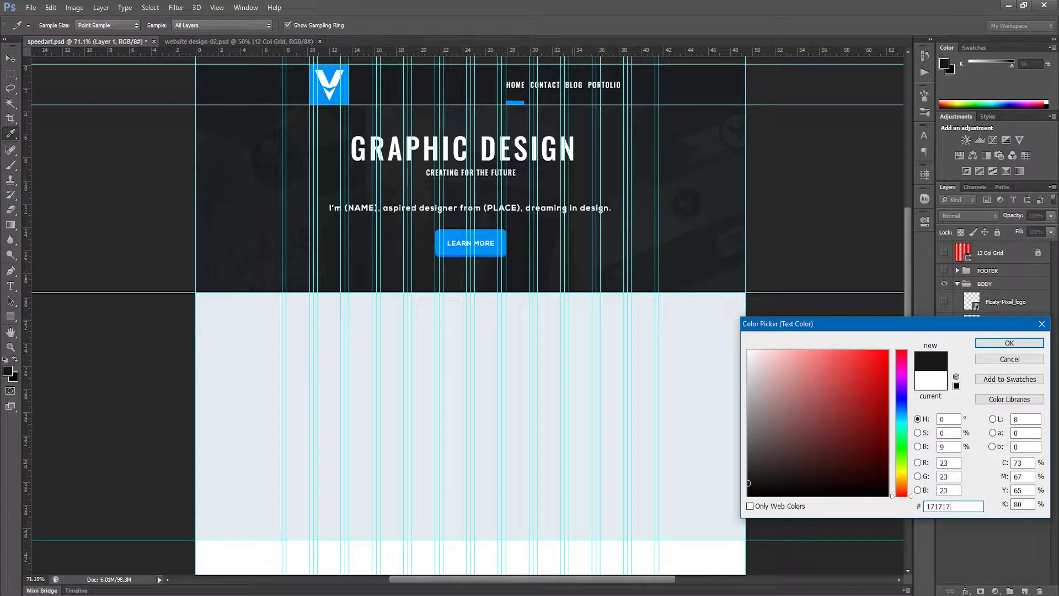
click(982, 344)
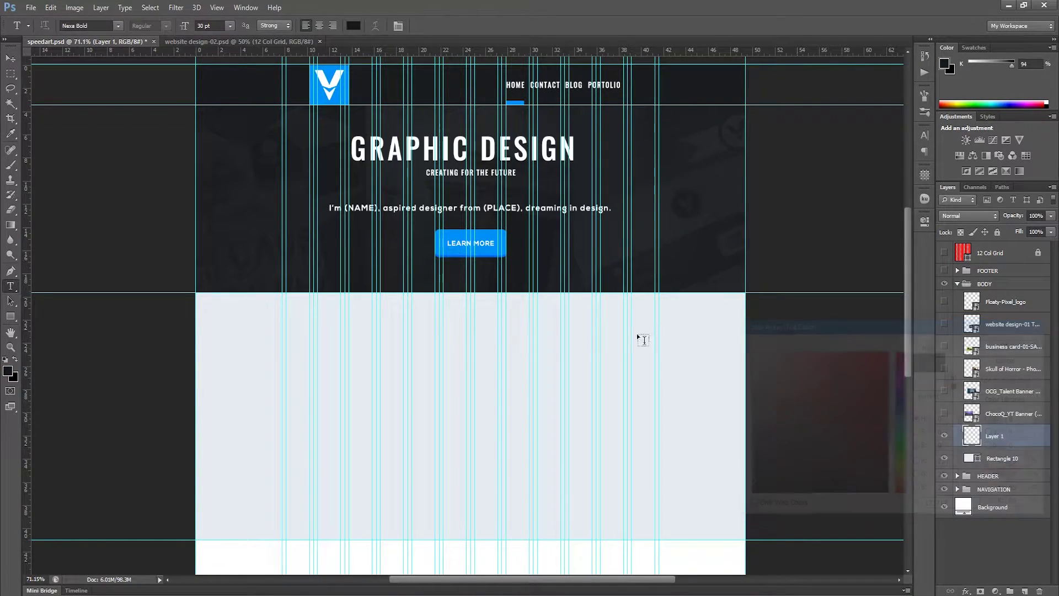
Step: Type the 'Recent Work' heading at the top of the grey section
click(421, 315)
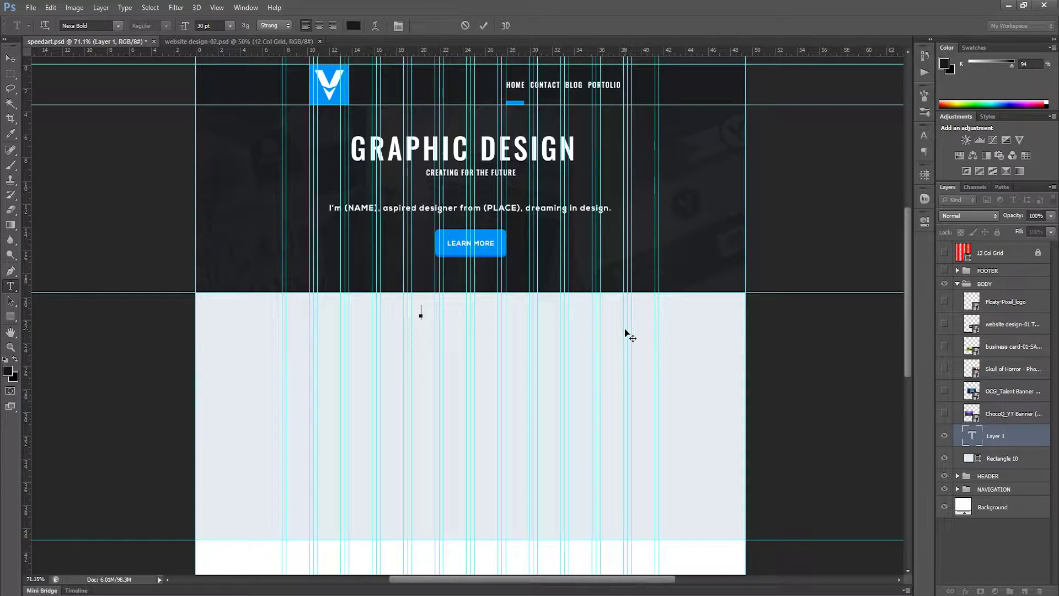
text(REC)
key(BackSpace)
key(BackSpace)
key(BackSpace)
key(BackSpace)
text(ec)
text(ent Wo)
text(rk)
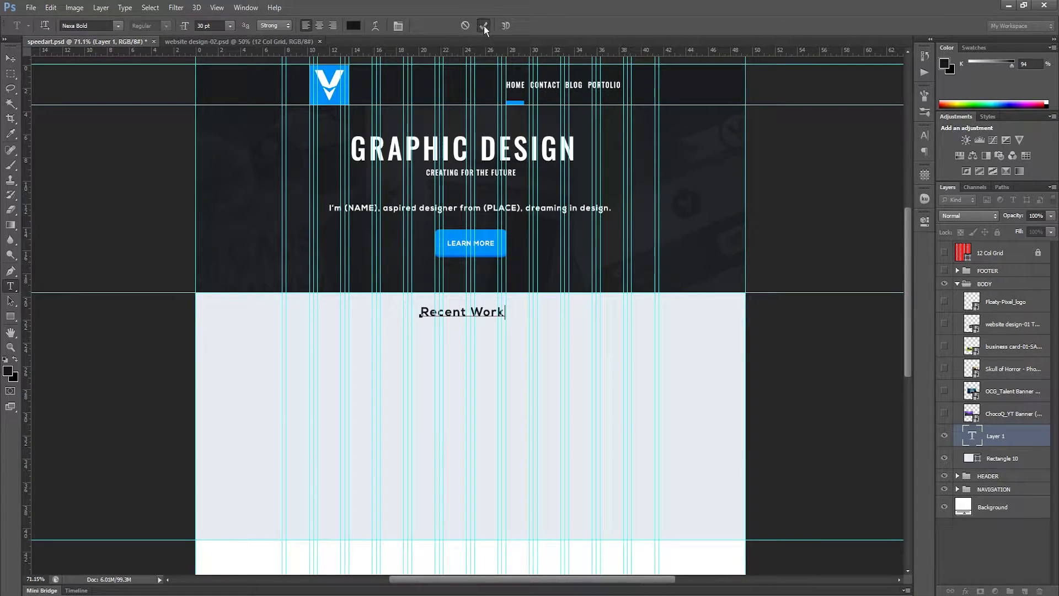
click(485, 25)
Step: Hide the guides, centre the heading, and add an empty layer above it
key(ctrl+semicolon)
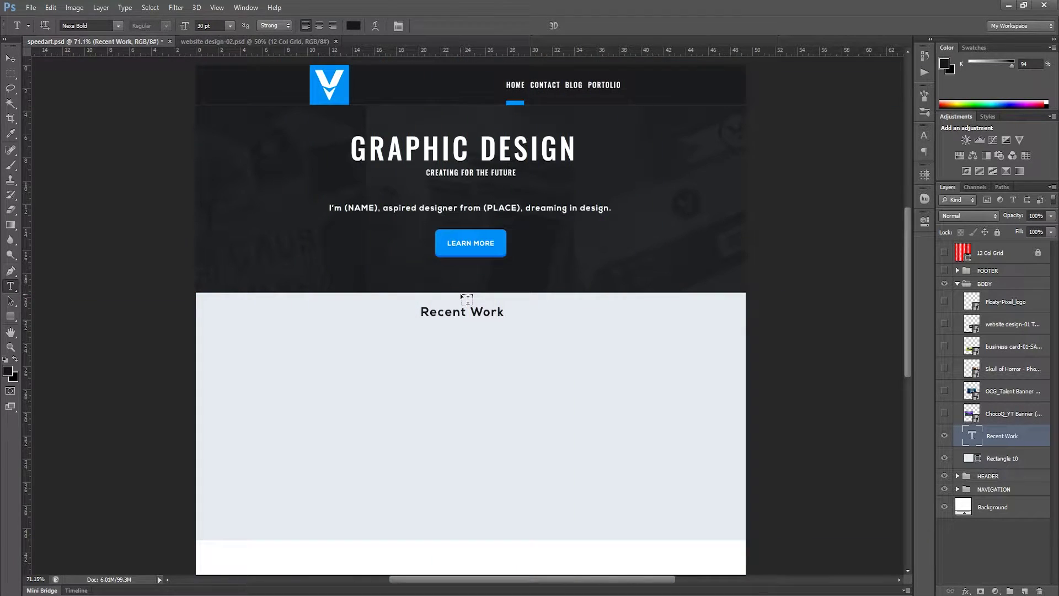
key(v)
drag(463, 313, 470, 313)
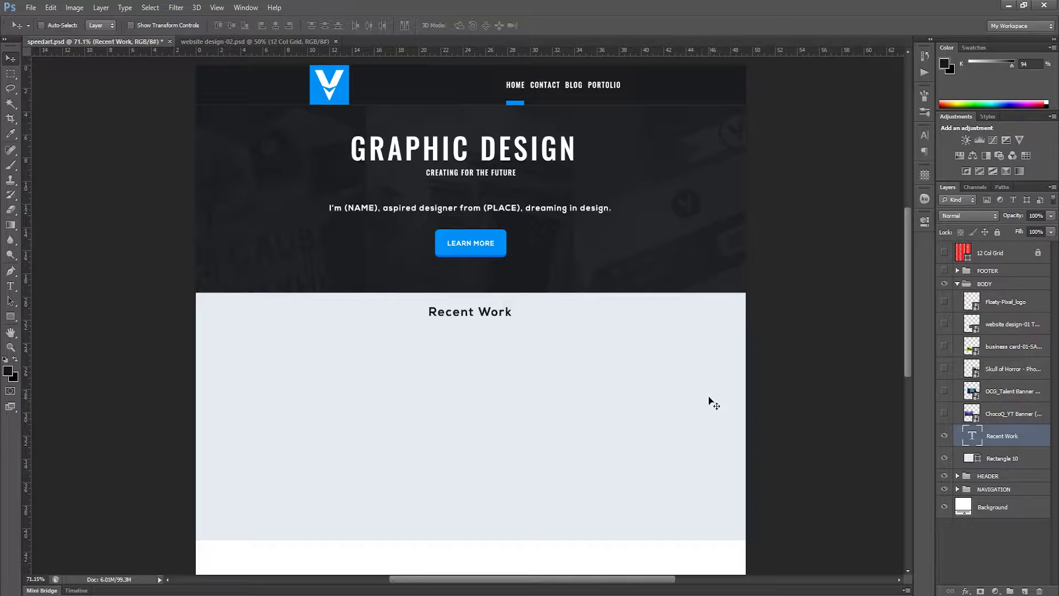
key(Down)
key(Down)
key(Down)
key(Down)
click(1003, 531)
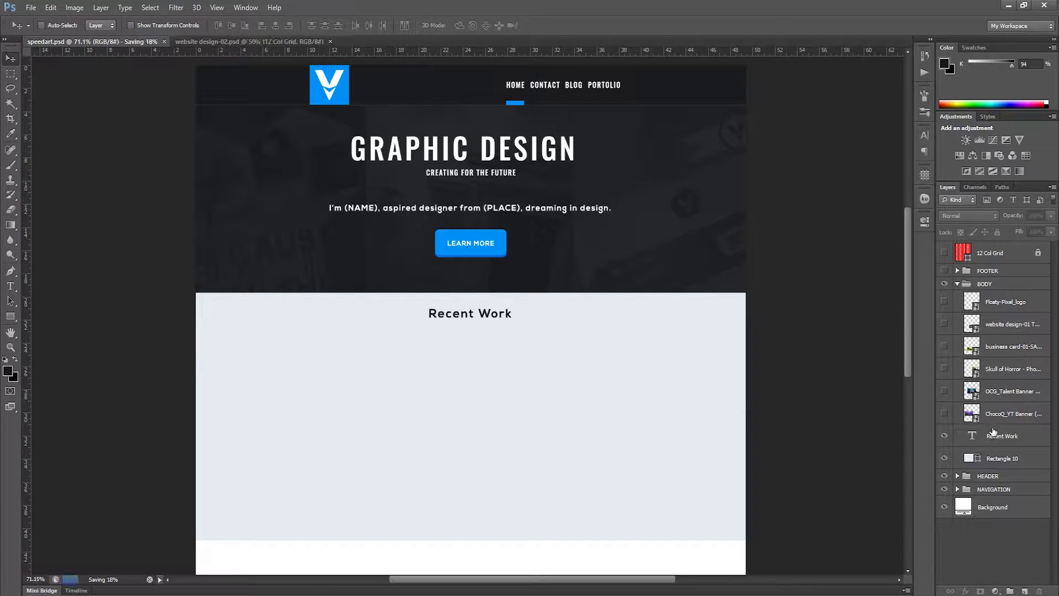
click(1014, 441)
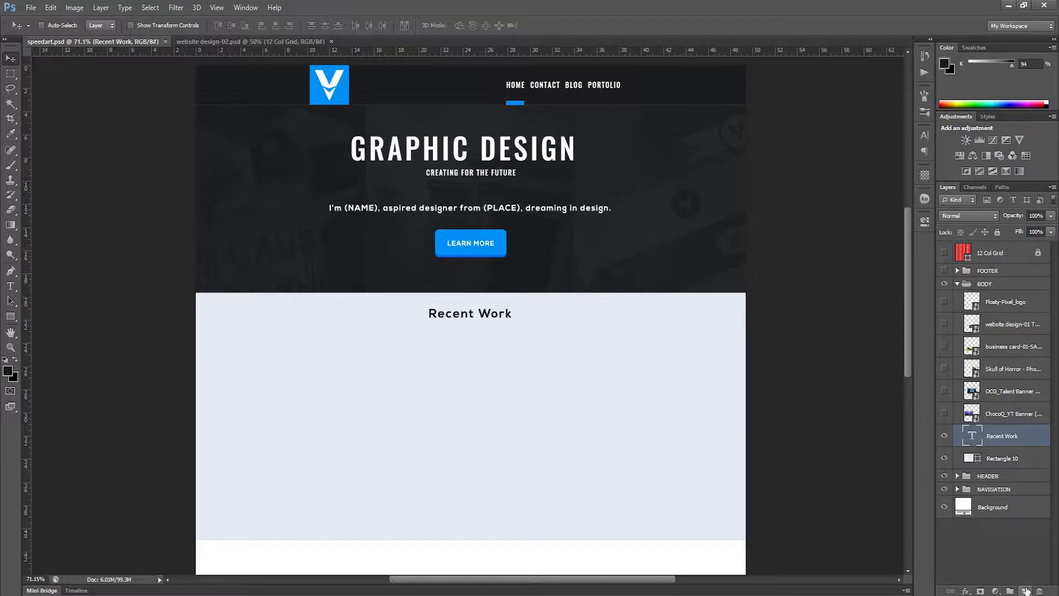
click(1025, 591)
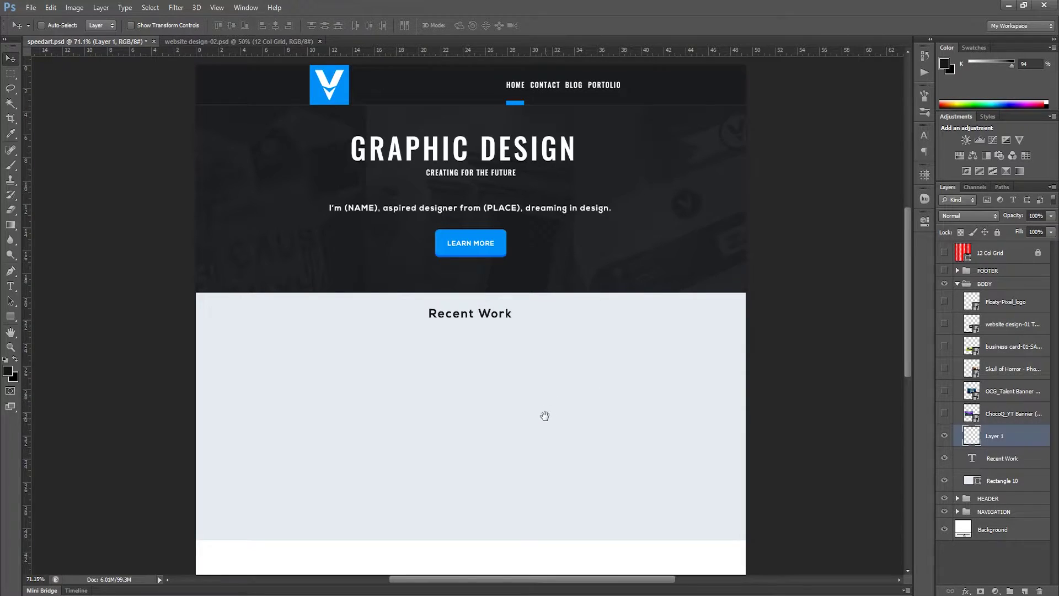
Step: Draw a dark rectangle placeholder in the grey section beneath the Recent Work heading
drag(544, 416, 543, 349)
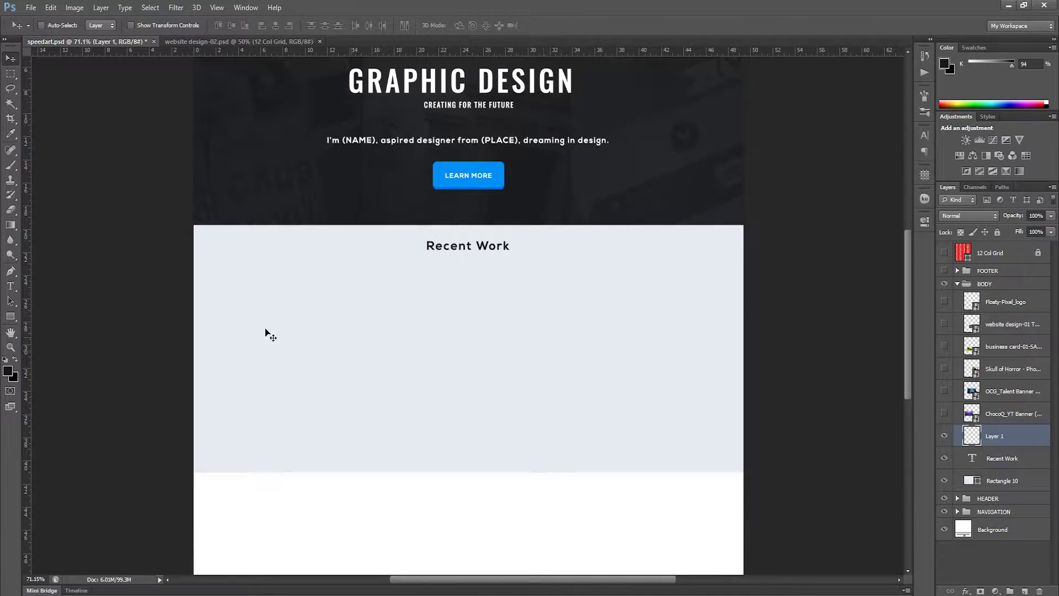
click(16, 319)
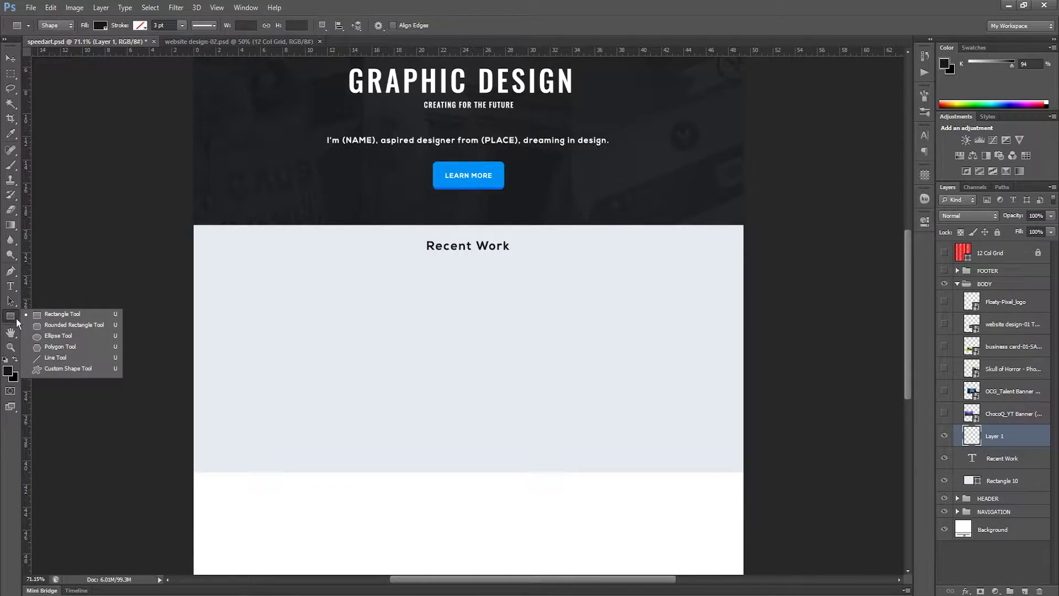
click(60, 314)
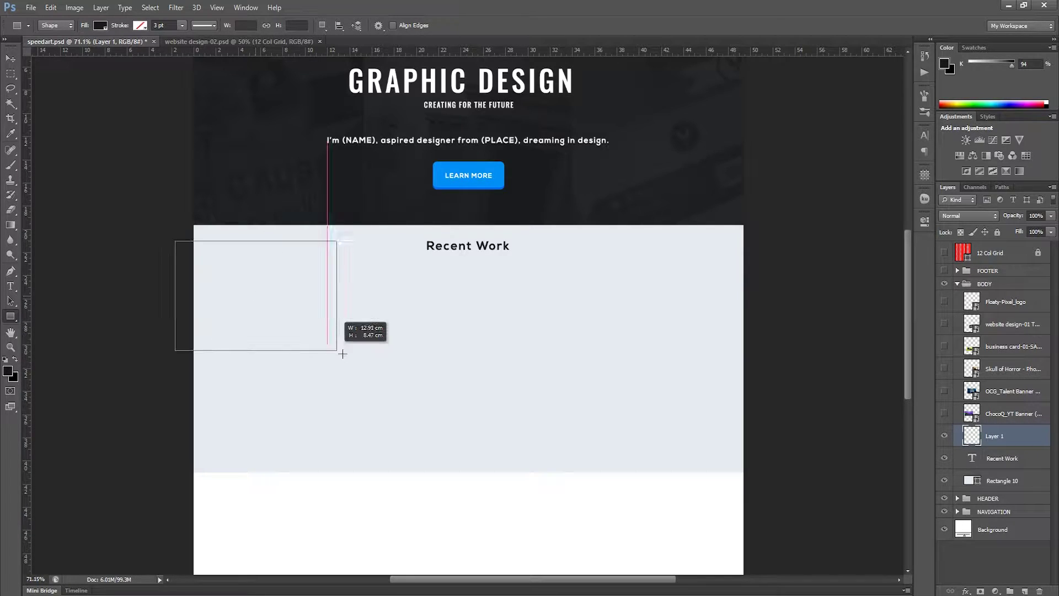
drag(255, 296, 348, 357)
key(v)
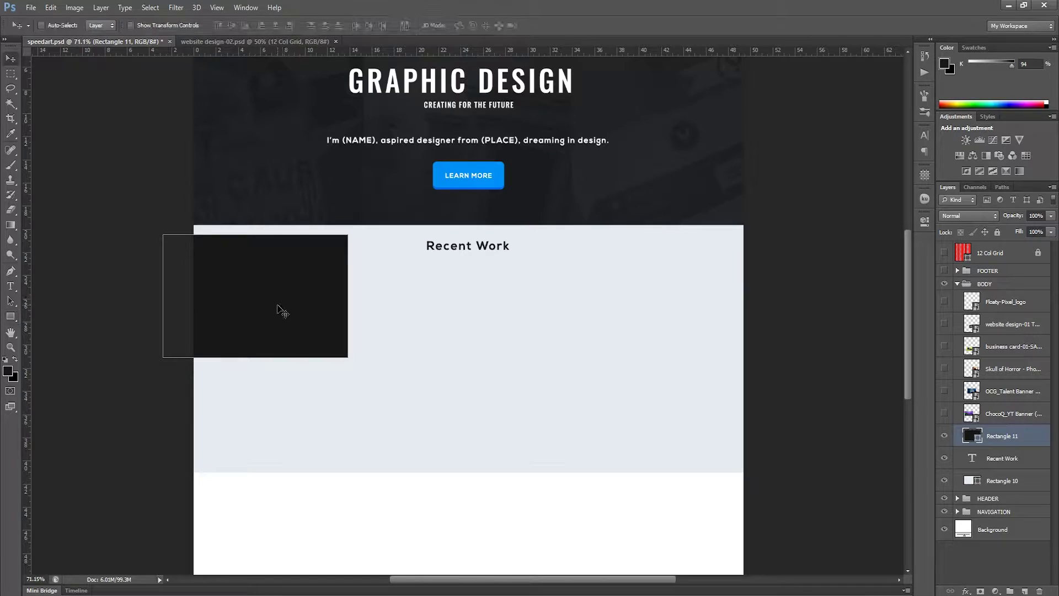
drag(279, 309, 348, 352)
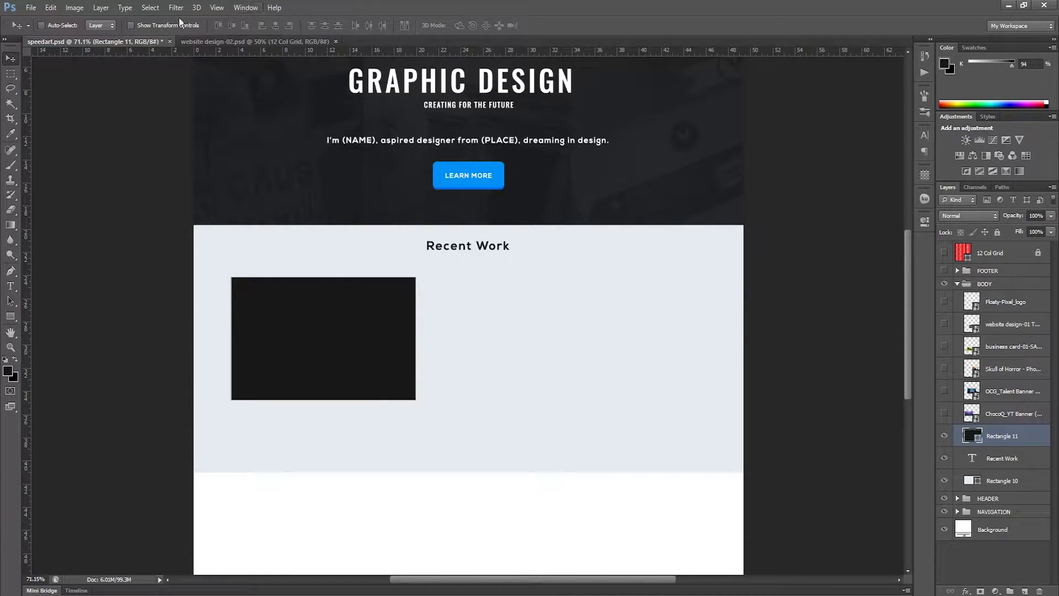
Step: Resize the dark rectangle to 257 px wide by 211 px high
click(11, 316)
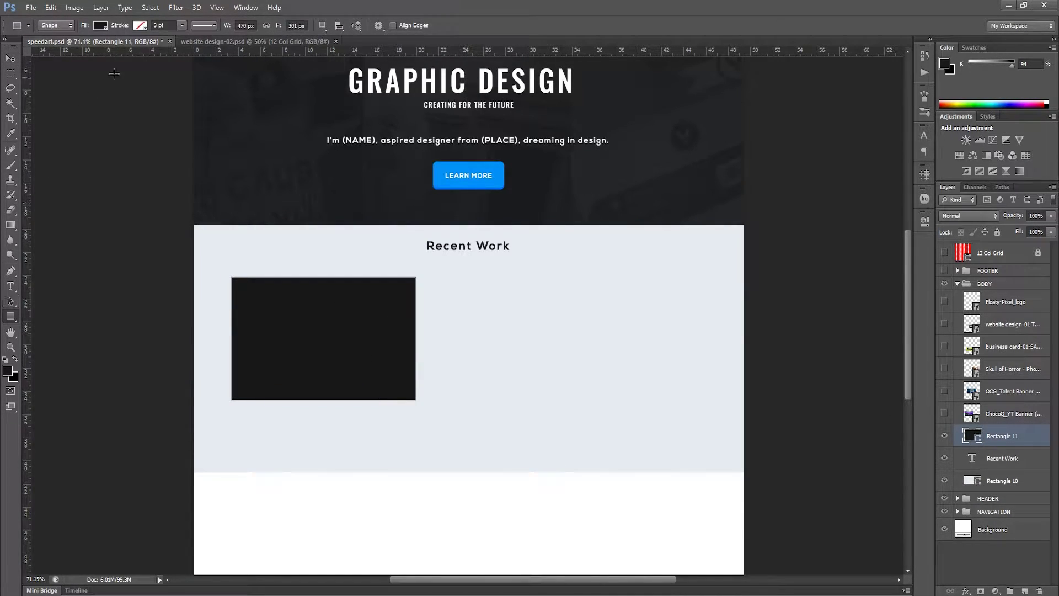
click(252, 24)
text(257)
key(Return)
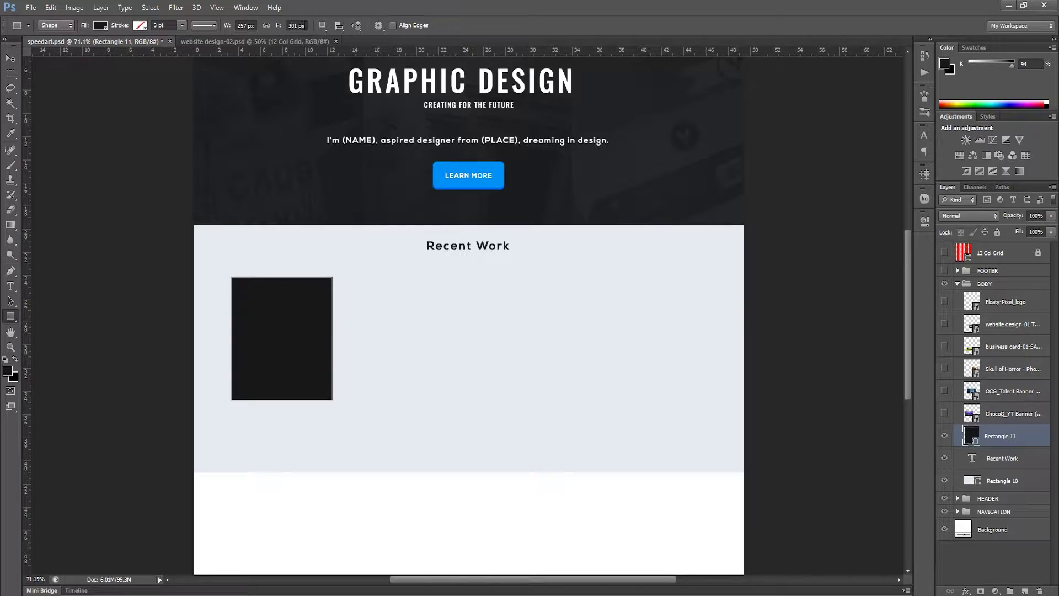
click(296, 25)
text(211)
key(Return)
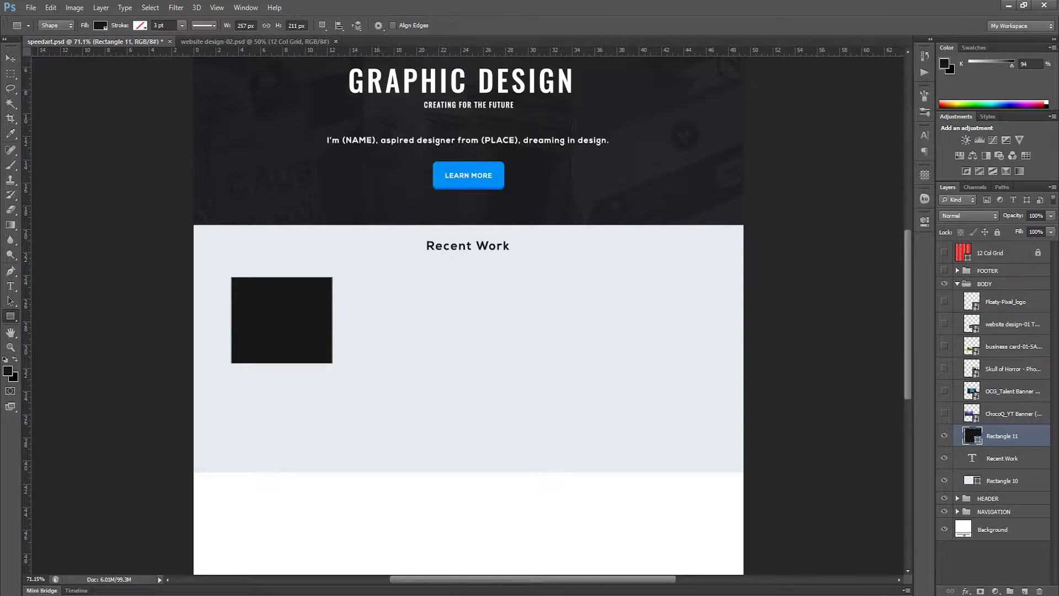
Step: Position the dark tile under the heading, checking it against the column grid guides
key(v)
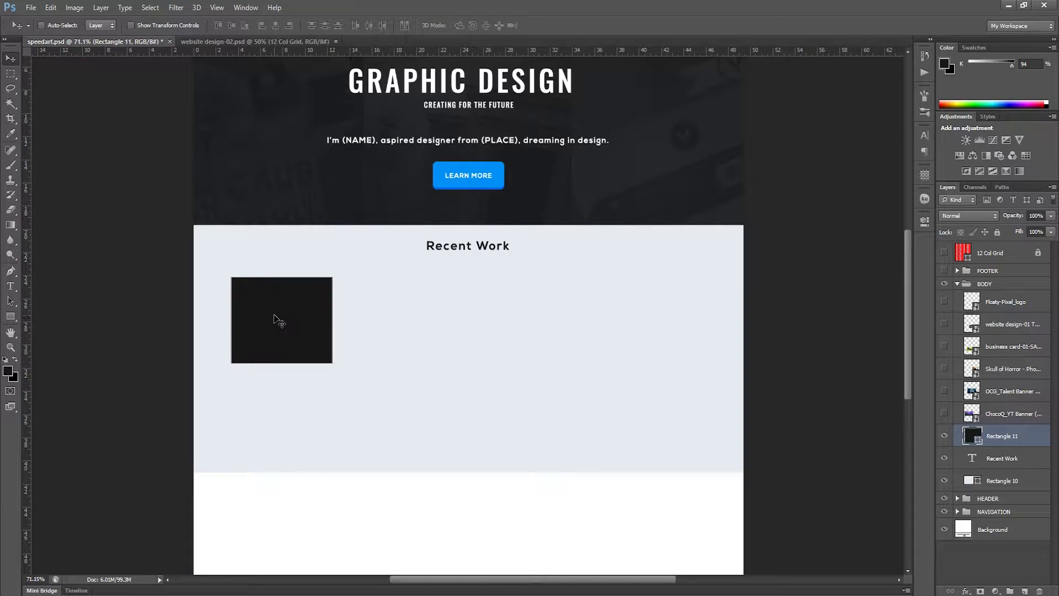
drag(277, 324, 373, 321)
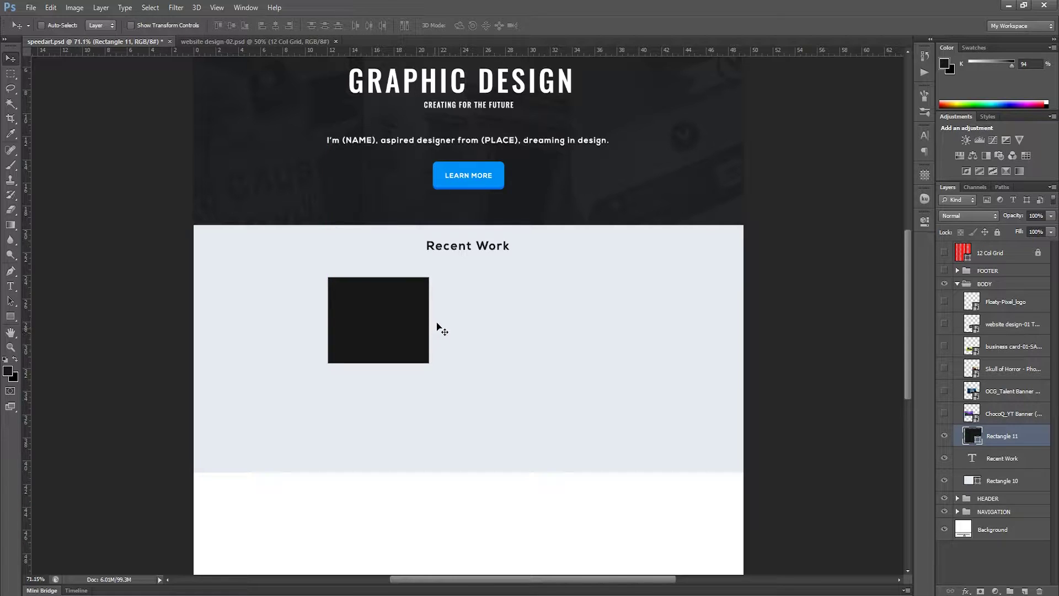
key(ctrl+semicolon)
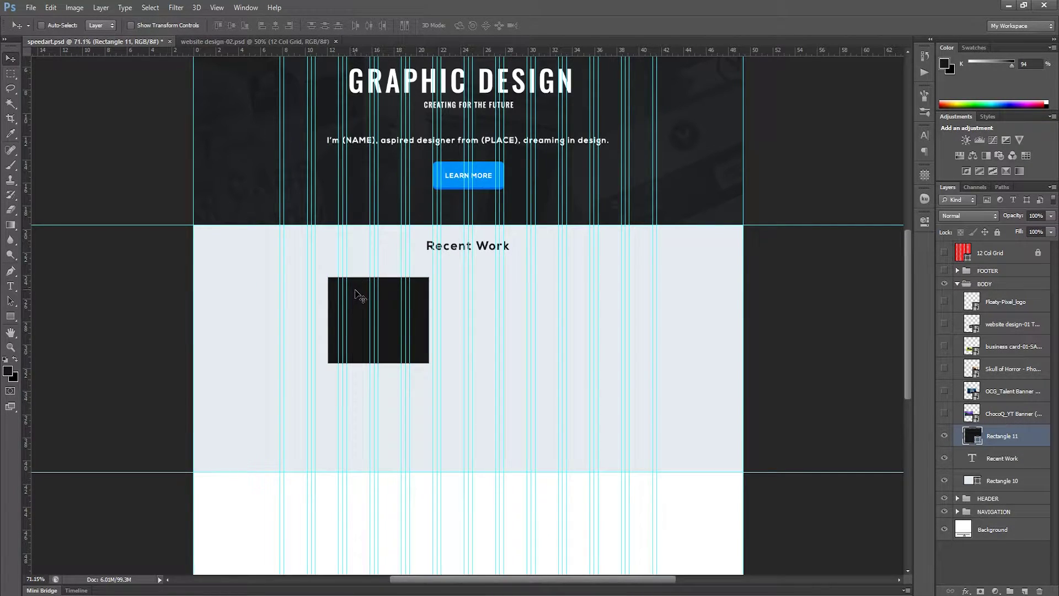
key(ctrl+semicolon)
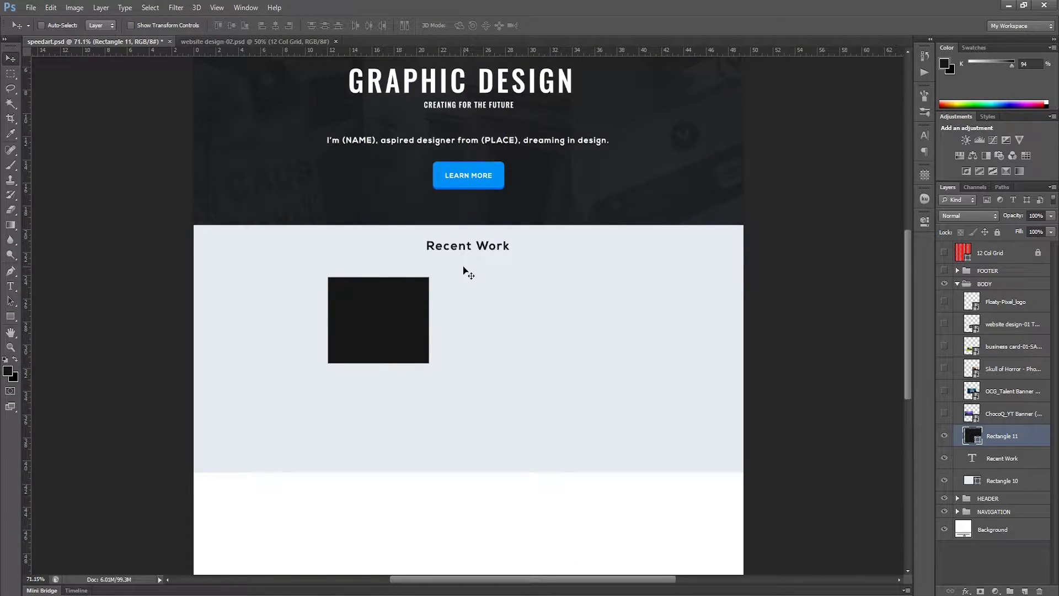
key(Up)
key(Up)
key(Up)
key(Up)
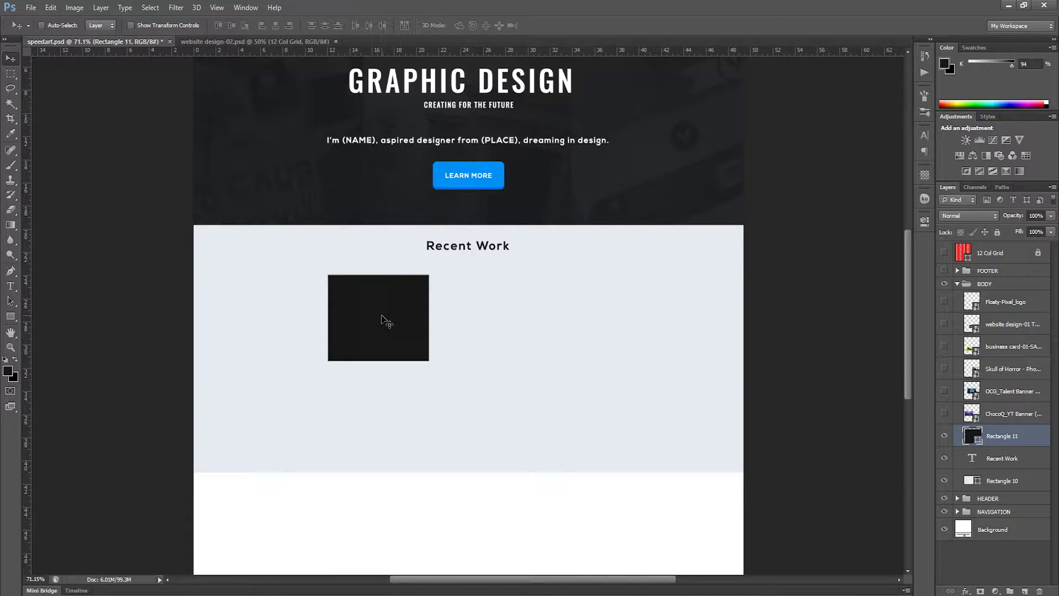
drag(381, 316, 328, 312)
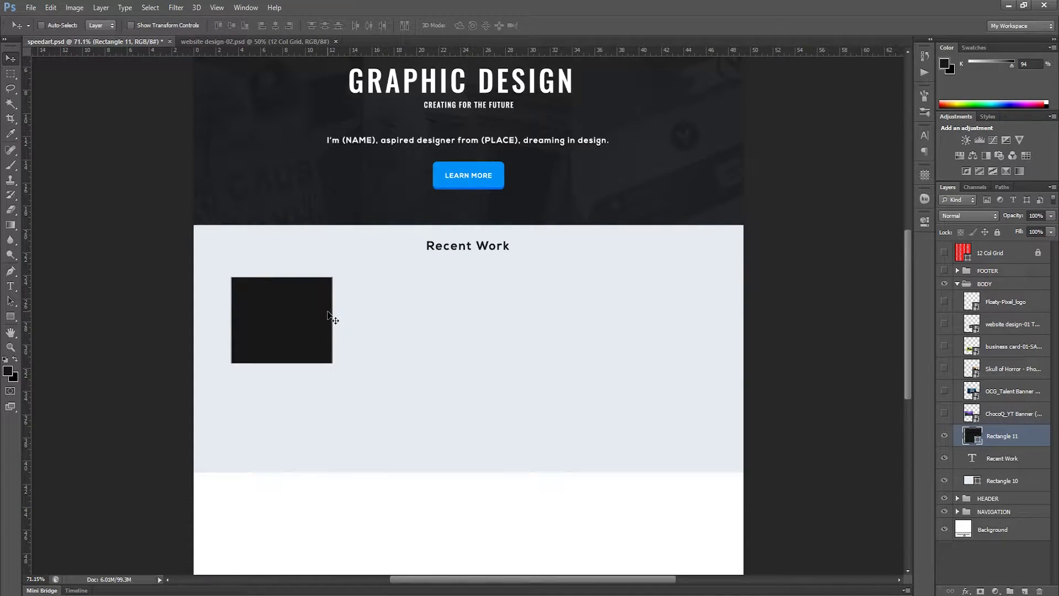
mouse_move(287, 320)
mouse_down()
mouse_move(385, 329)
mouse_move(375, 334)
mouse_up()
Step: Duplicate the tile twice to the right and select all three tile layers
drag(434, 342, 468, 345)
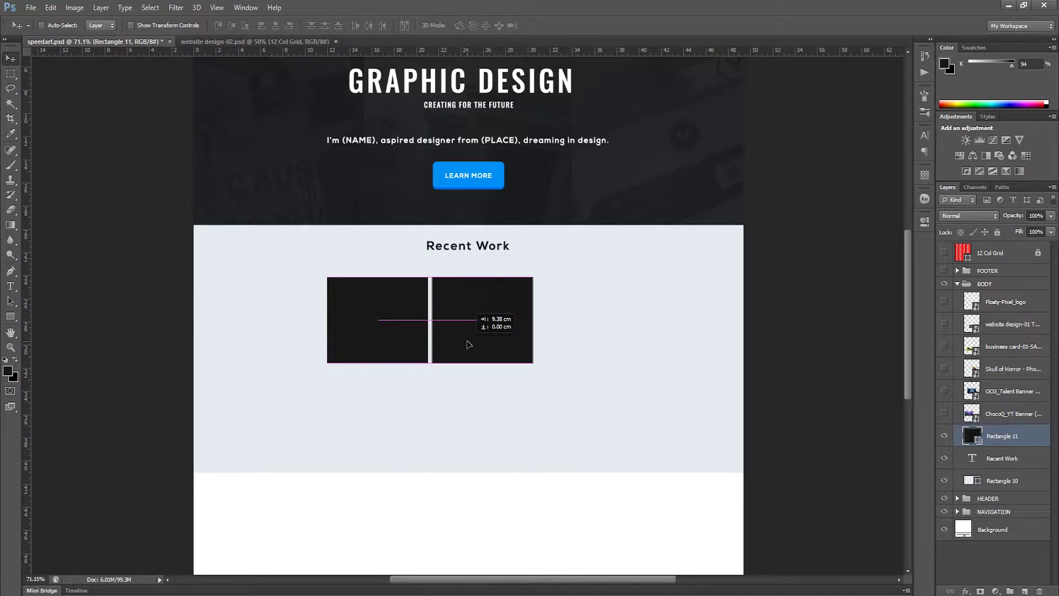
drag(468, 344, 571, 334)
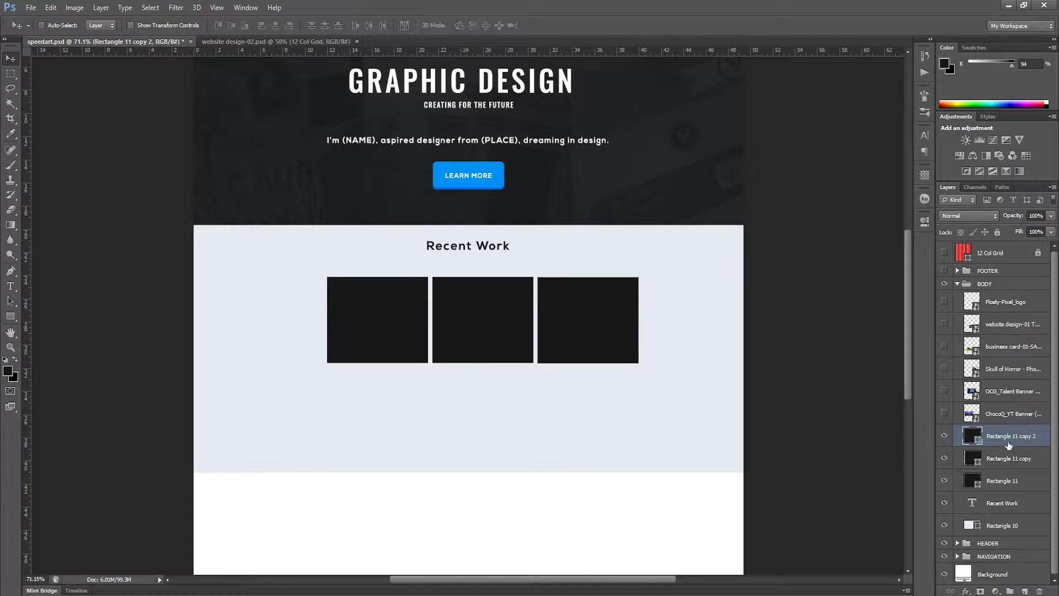
shift+click(1022, 486)
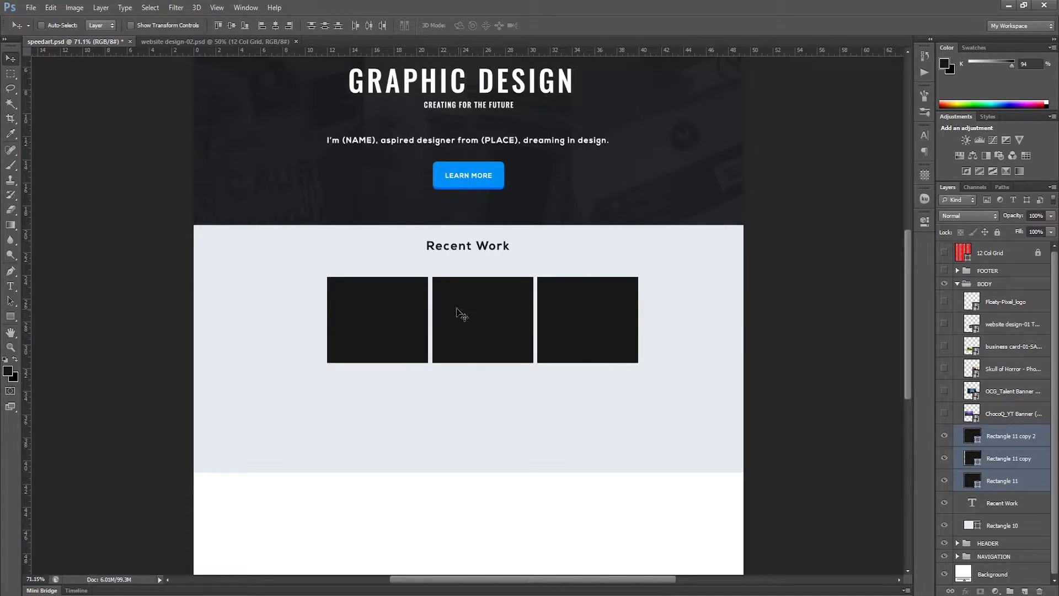
Step: Duplicate the row of three tiles below and nudge it for even spacing, checking with guides
drag(386, 315, 395, 406)
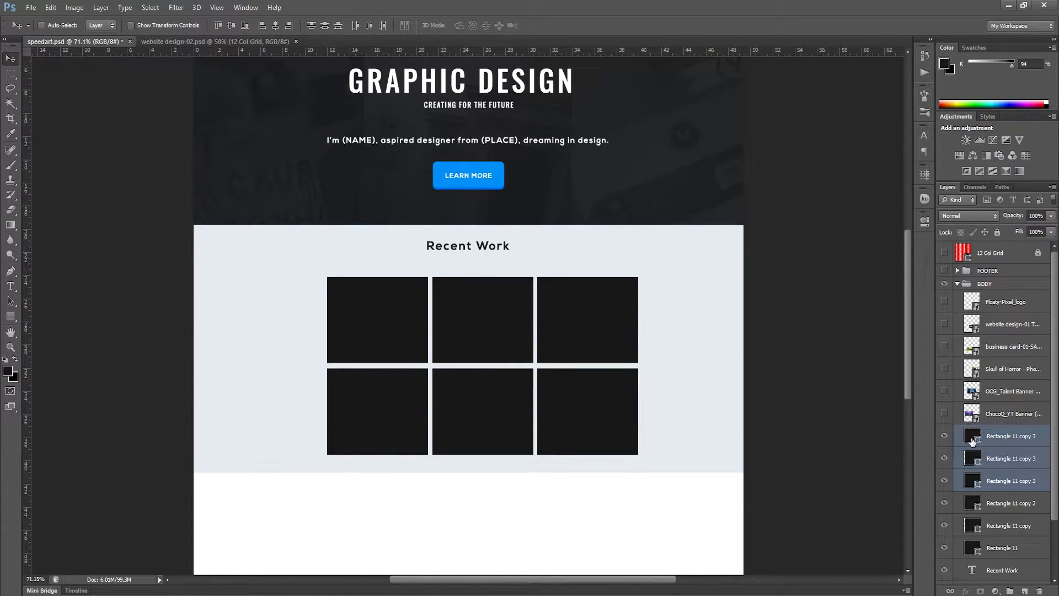
key(Up)
key(Up)
key(Up)
key(Up)
key(Up)
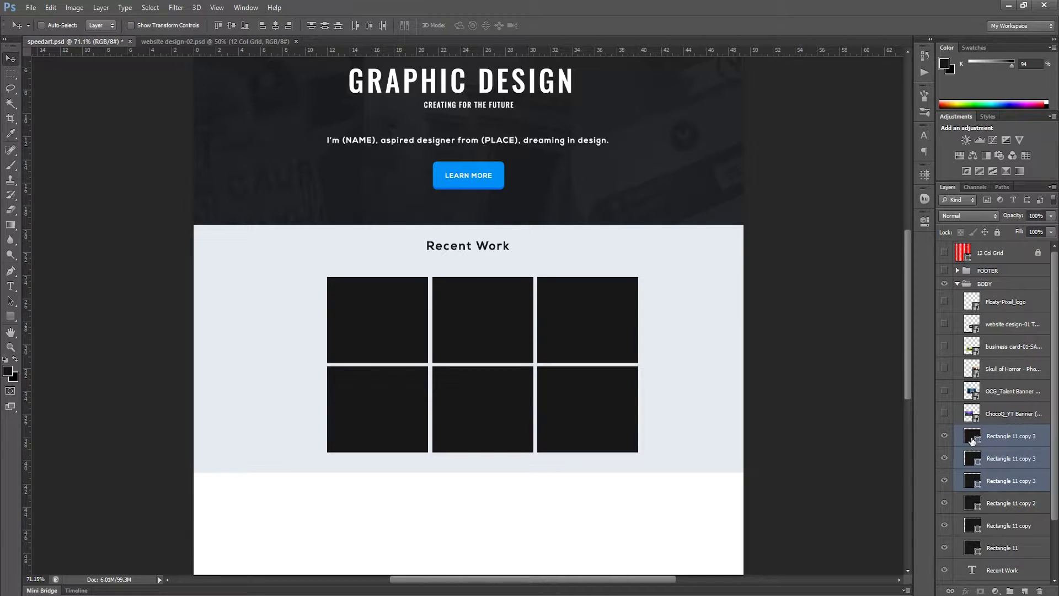
key(Up)
key(Up)
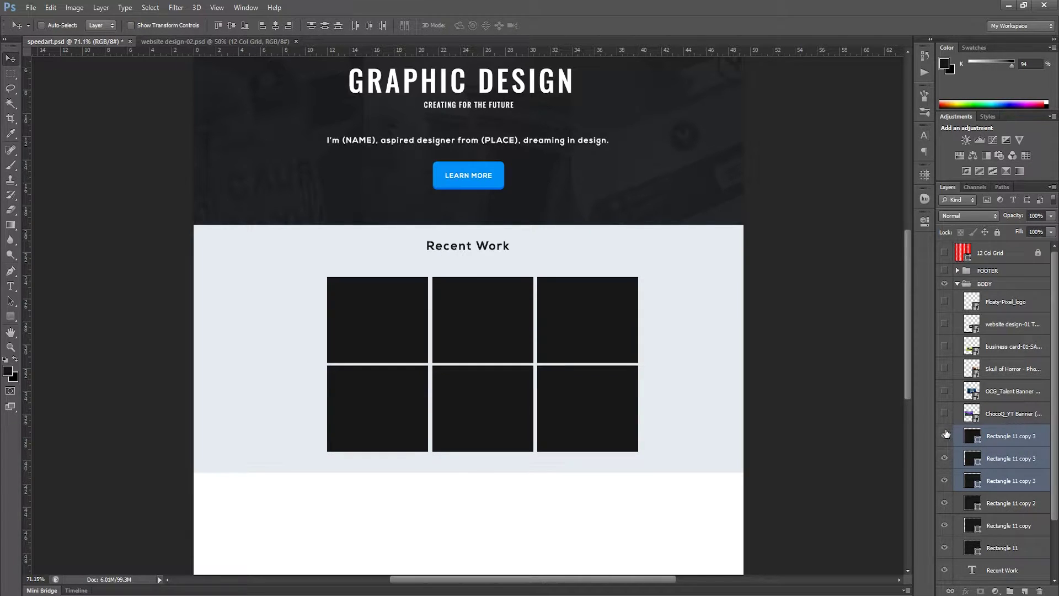
key(Up)
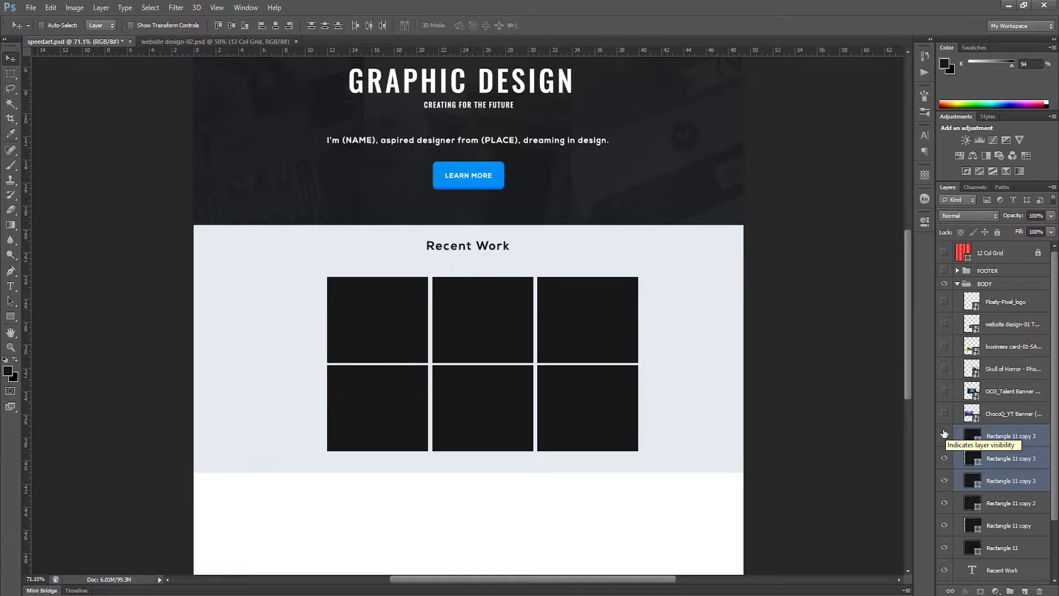
key(Down)
key(ctrl+semicolon)
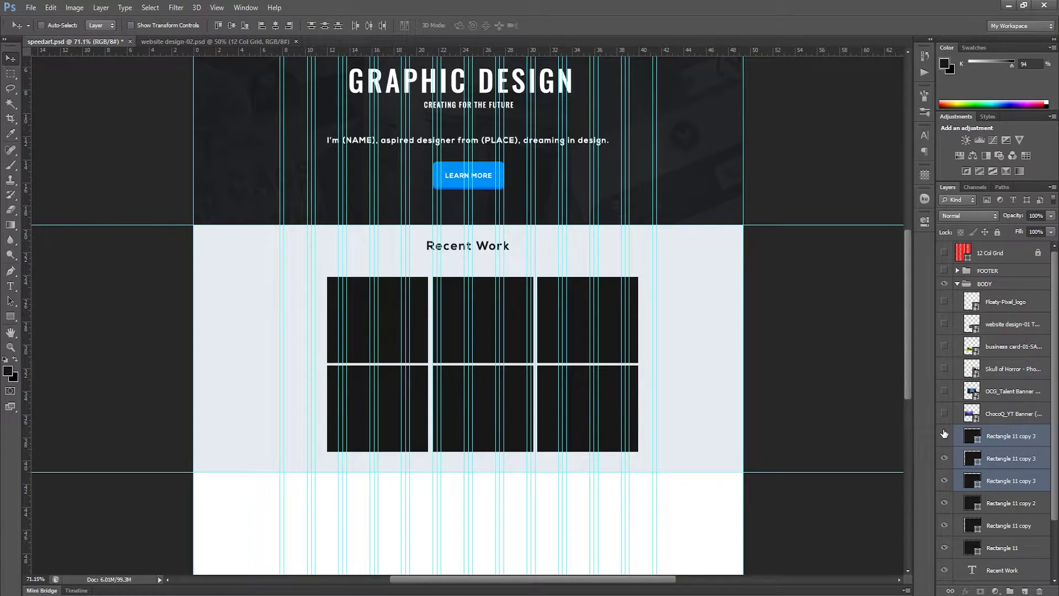
key(ctrl+semicolon)
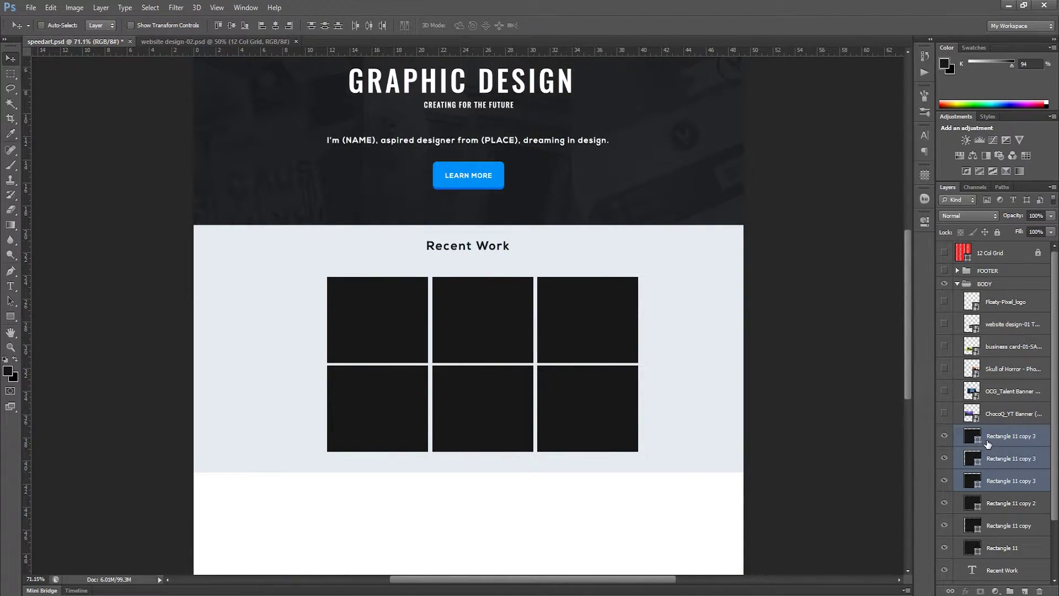
click(987, 444)
scroll(1057, 506, down, 2)
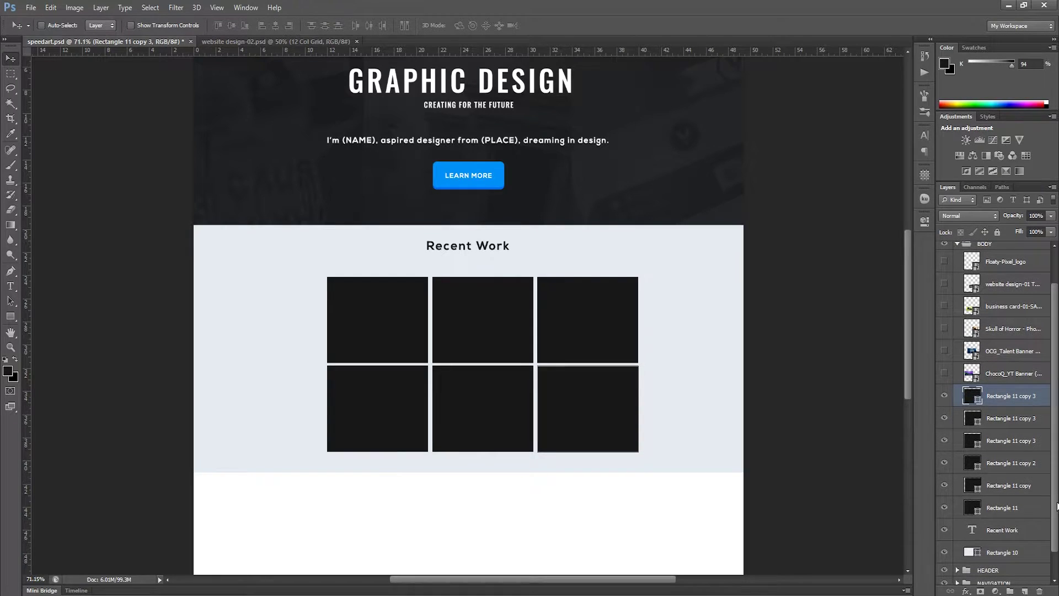
Step: Clip the ChocoQ banner into the first tile and fine-tune its position
click(1011, 507)
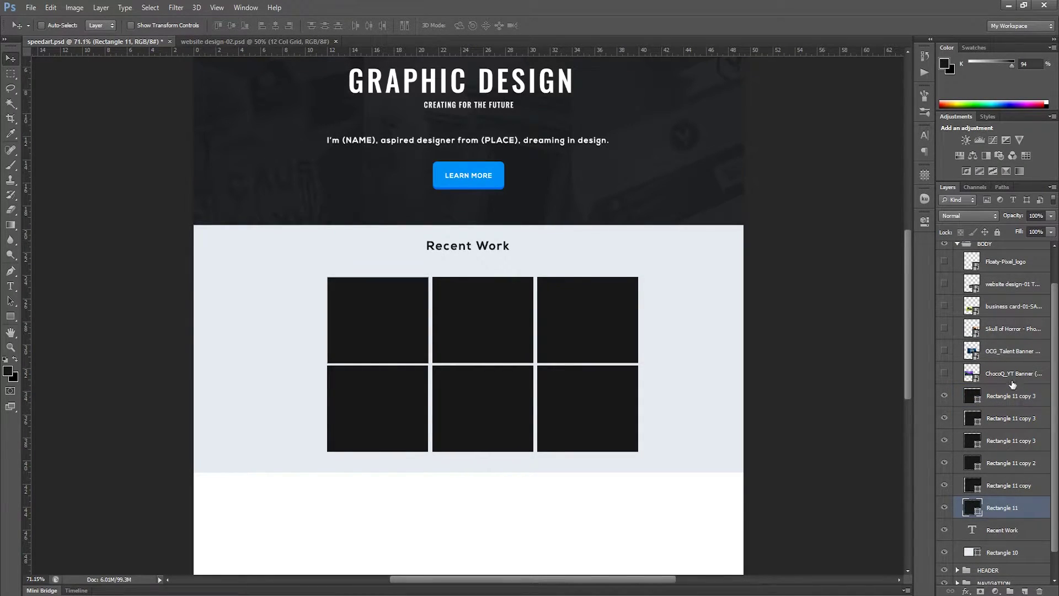
click(945, 373)
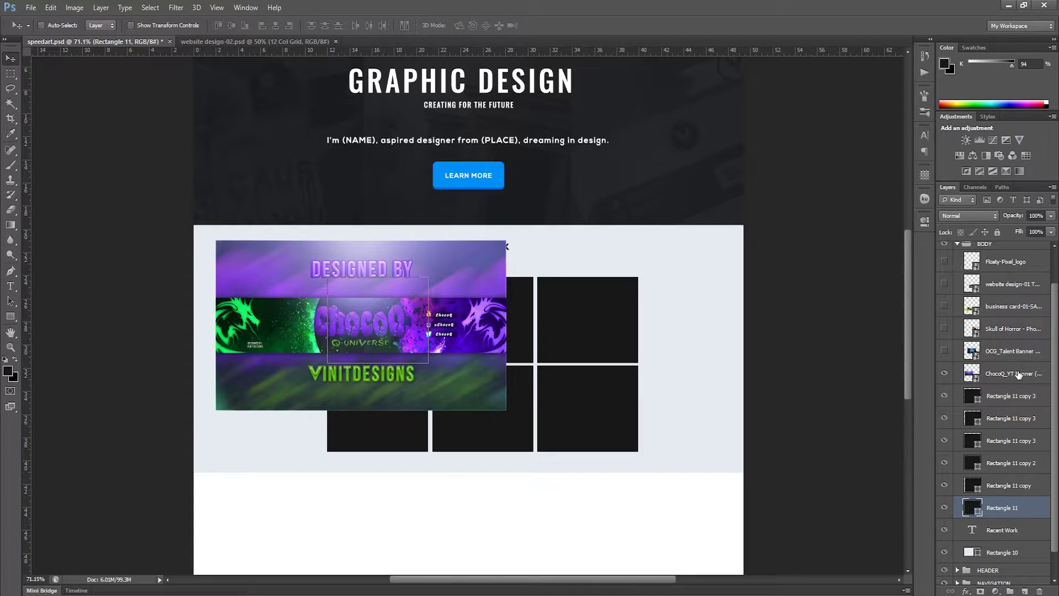
drag(1018, 374, 1015, 492)
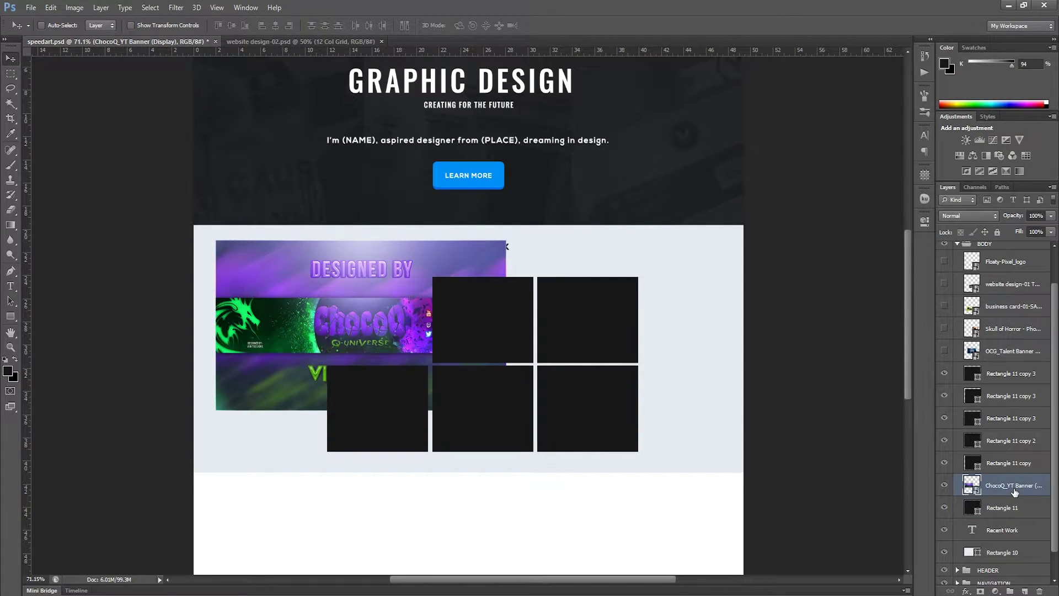
alt+click(1012, 496)
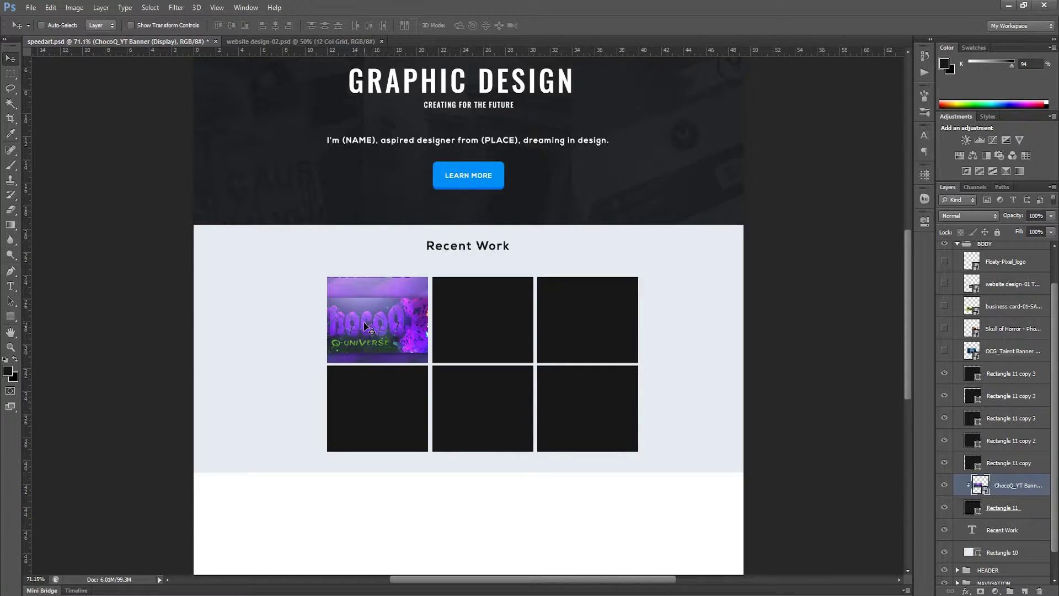
drag(364, 322, 391, 323)
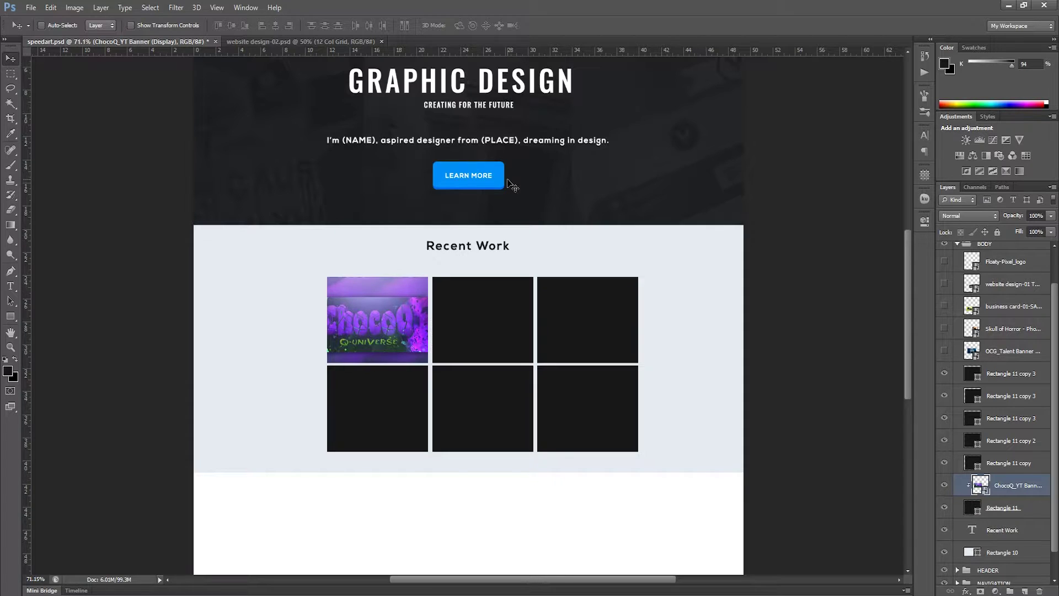
key(shift+Right)
key(shift+Right)
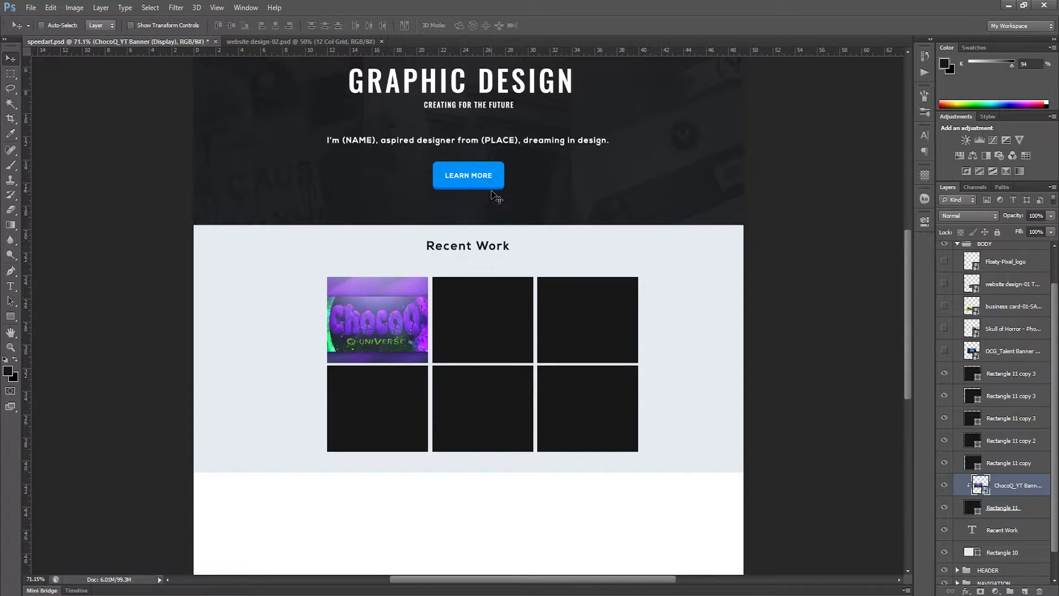
key(Up)
key(Up)
key(Up)
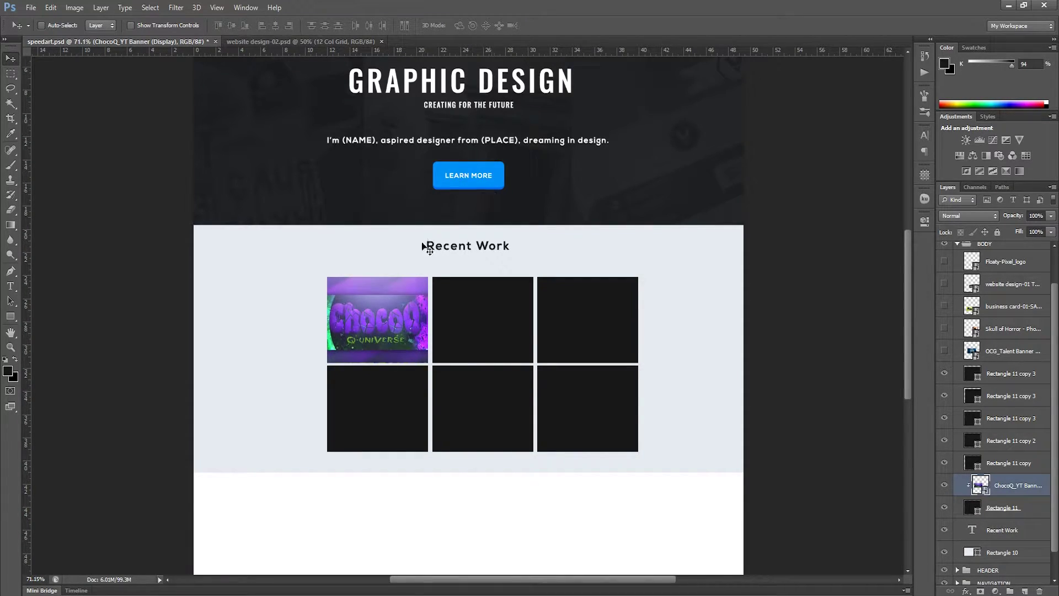
key(Up)
key(Up)
key(Down)
key(Down)
Step: Clip the OCG Talent Contest banner into the second tile and fine-tune its position
click(1029, 468)
click(1002, 353)
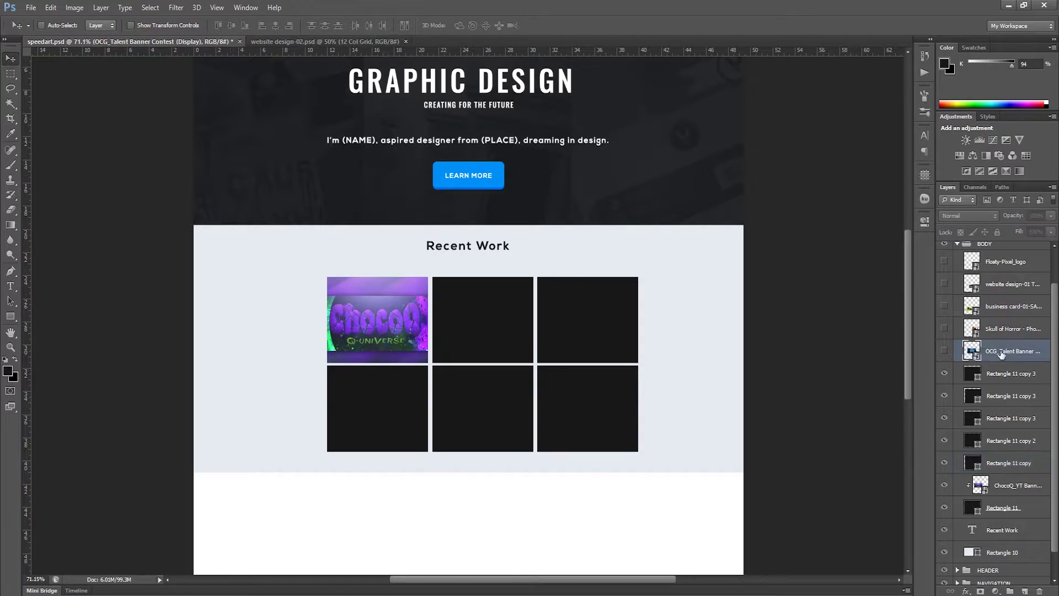
click(944, 351)
drag(1030, 351, 1023, 450)
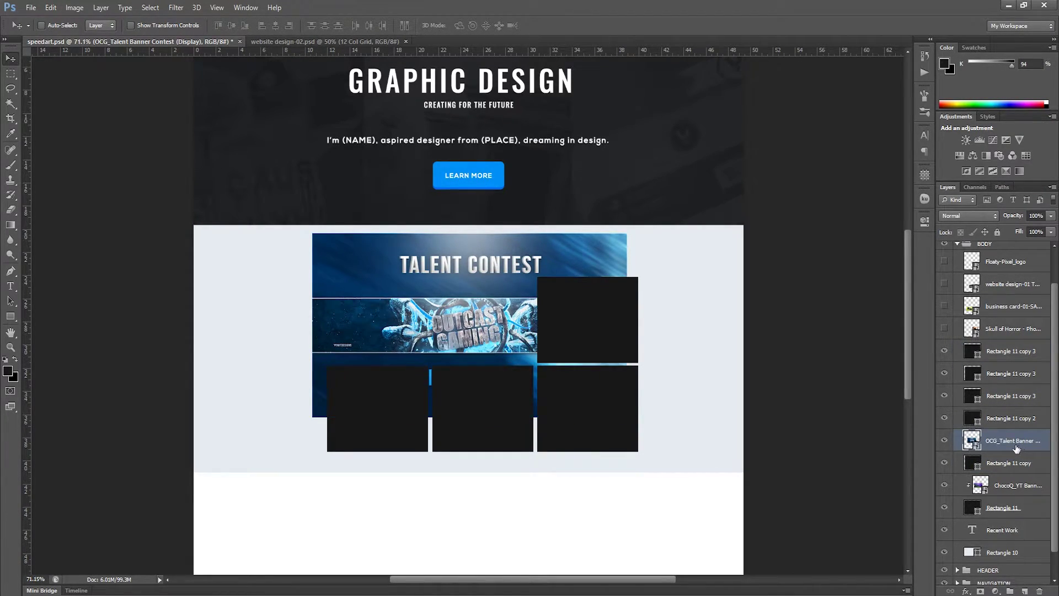
alt+click(1018, 448)
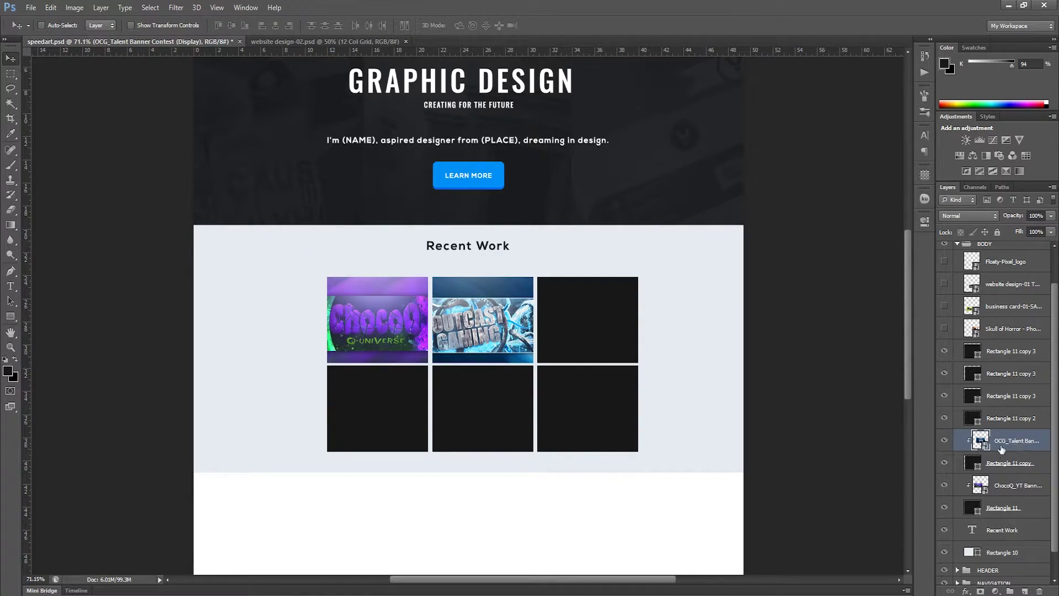
drag(475, 327, 487, 327)
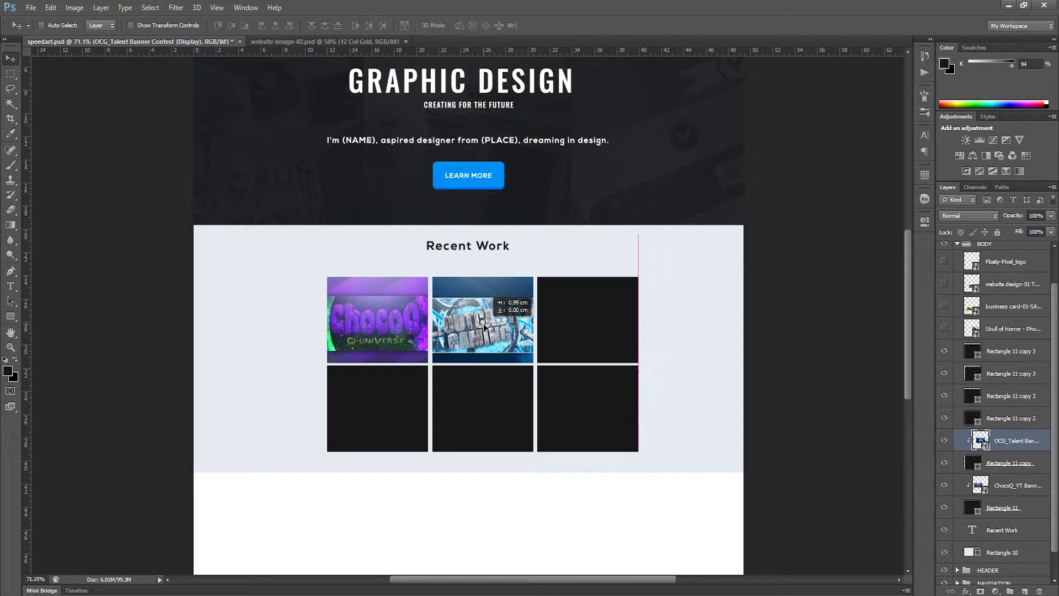
key(Up)
key(Up)
key(Up)
key(Up)
key(Up)
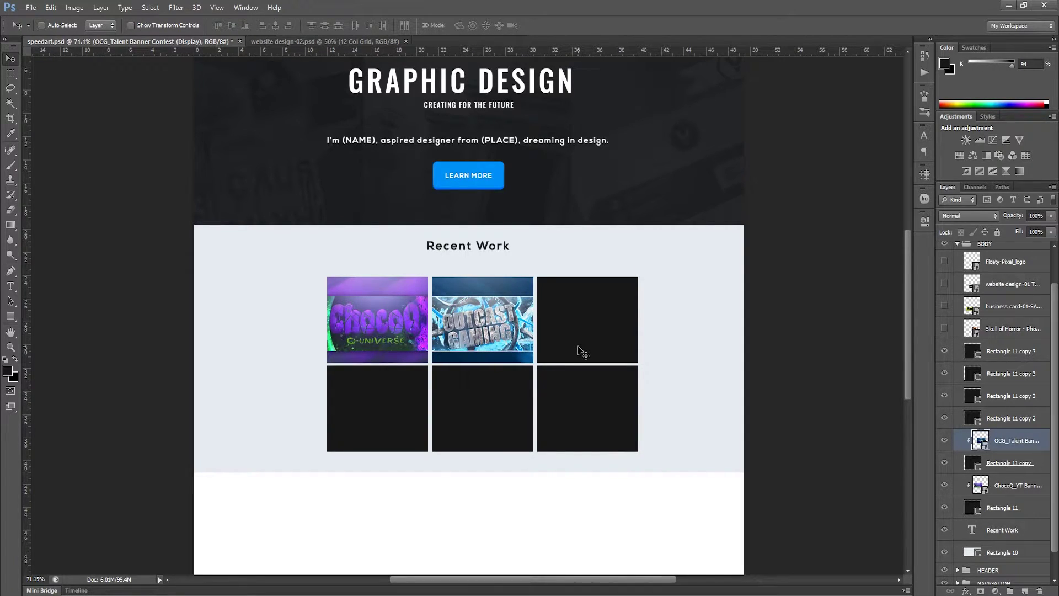
key(Up)
key(Up)
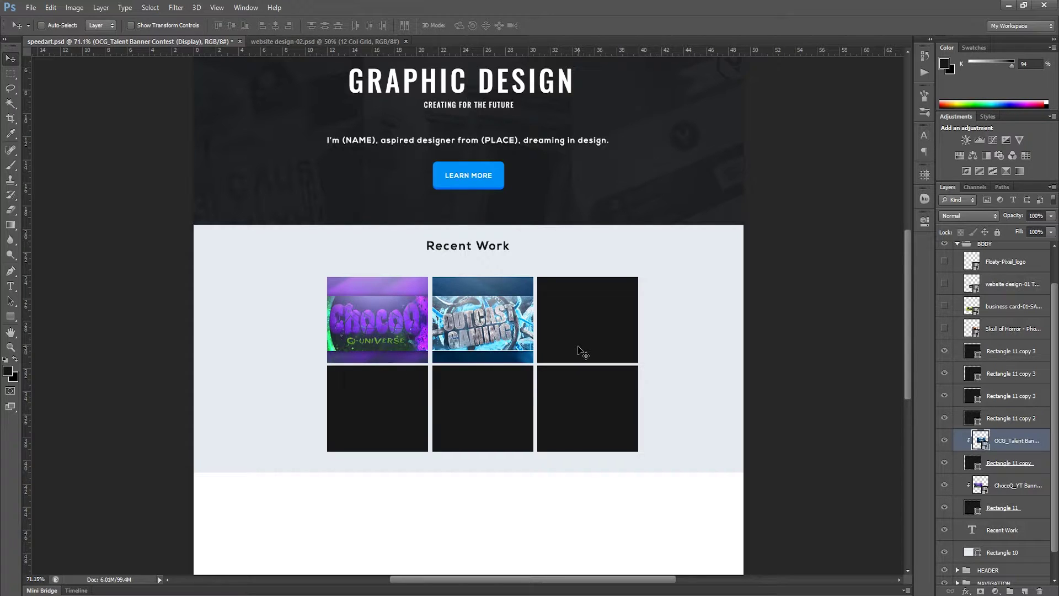
key(Down)
key(Down)
key(Down)
key(Down)
key(Down)
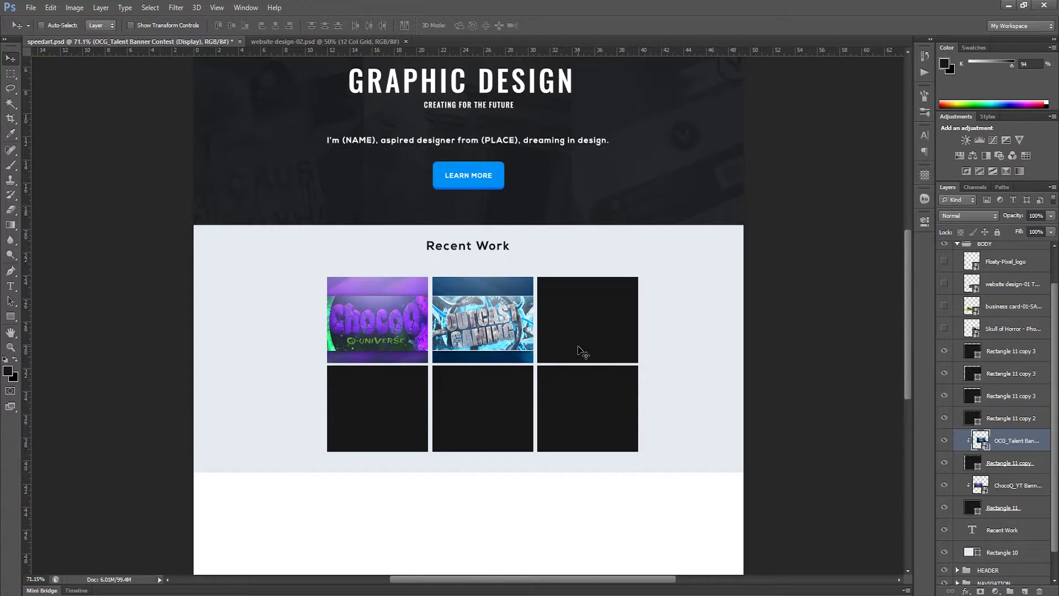
key(Down)
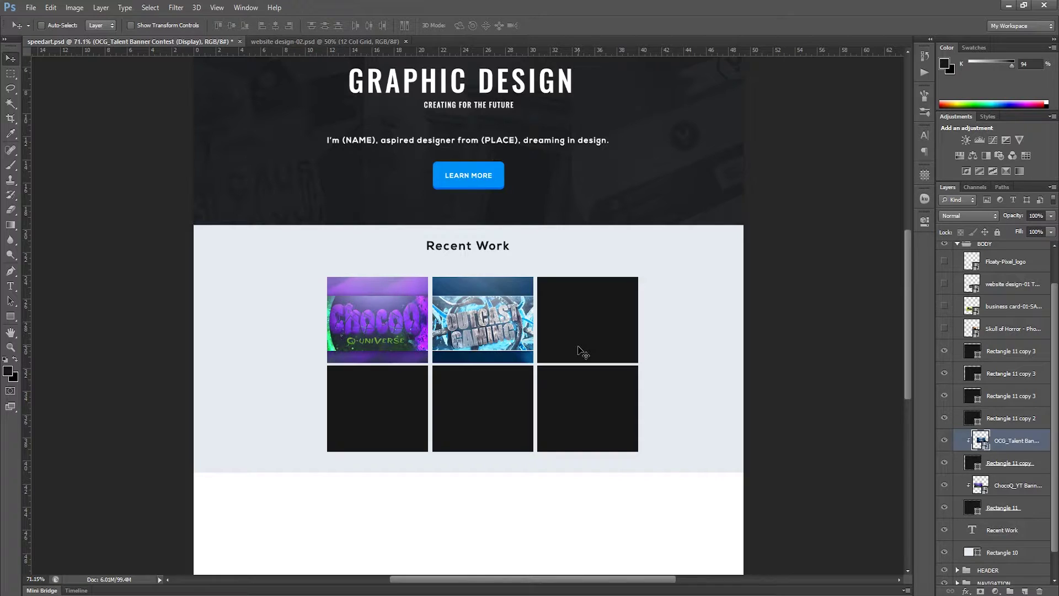
key(Down)
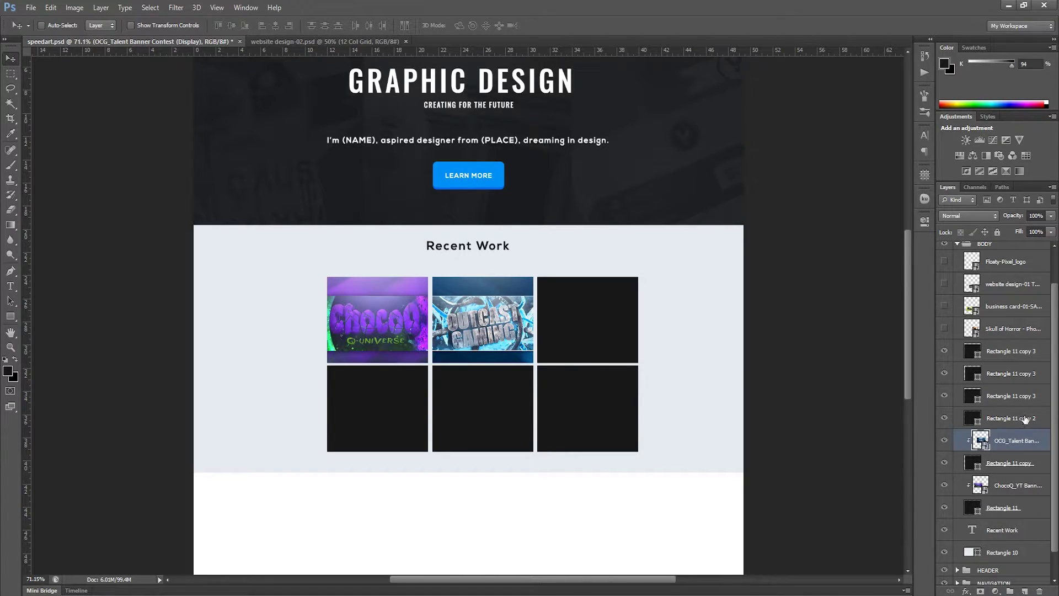
Step: Clip the Skull of Horror artwork into the third tile and nudge it upward
click(1008, 329)
click(944, 329)
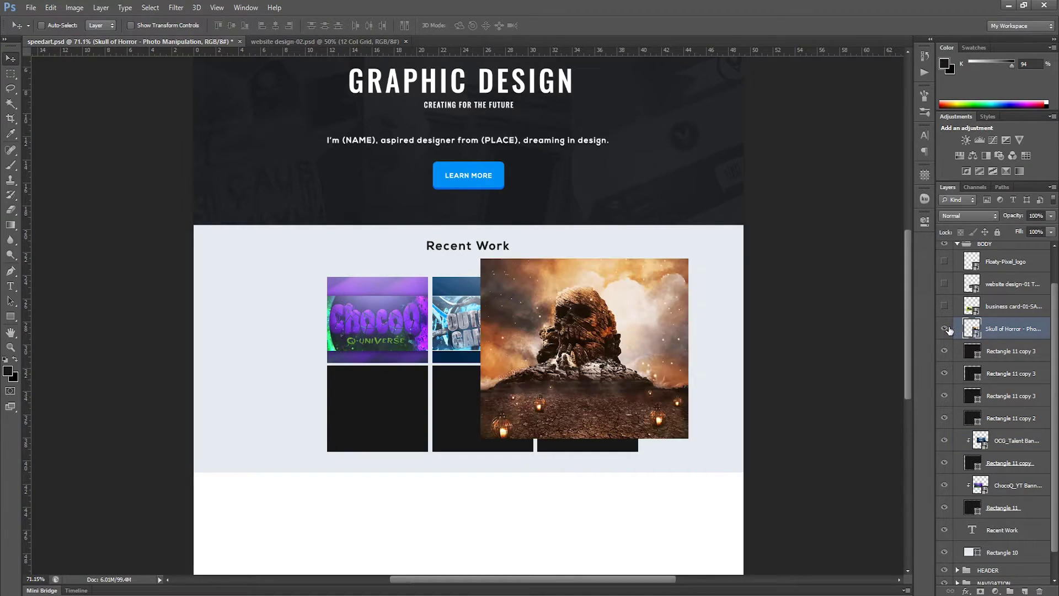
mouse_move(1016, 329)
mouse_down()
mouse_move(1024, 353)
mouse_move(1004, 398)
mouse_up()
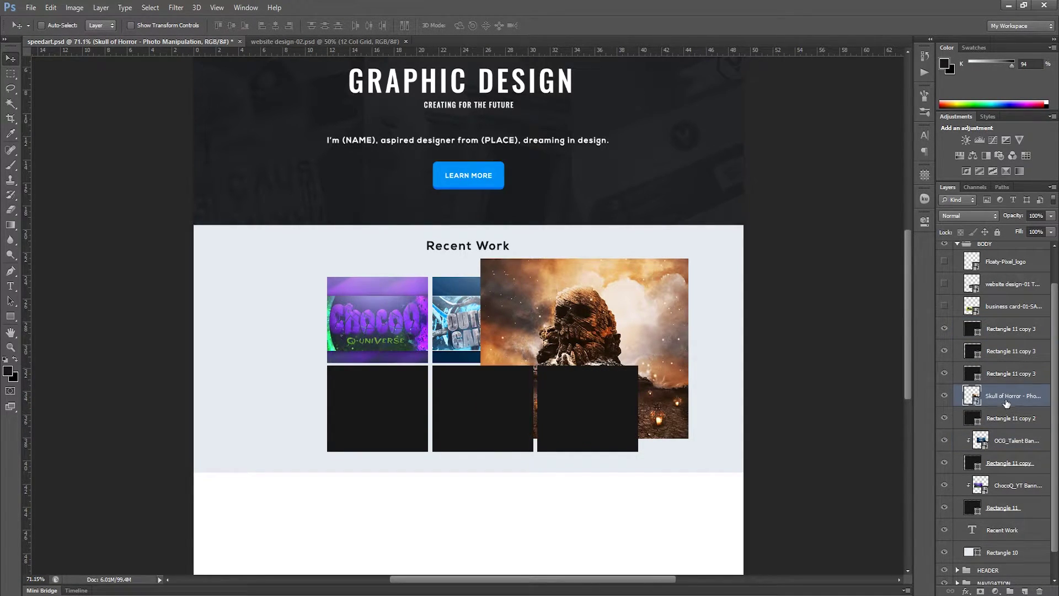
alt+click(1005, 407)
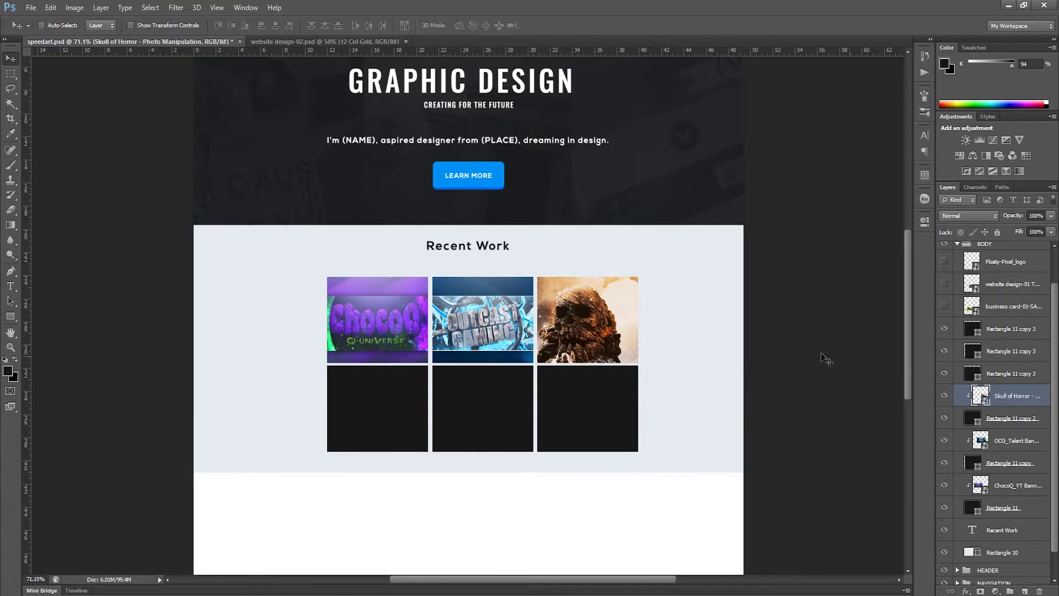
drag(592, 331, 591, 330)
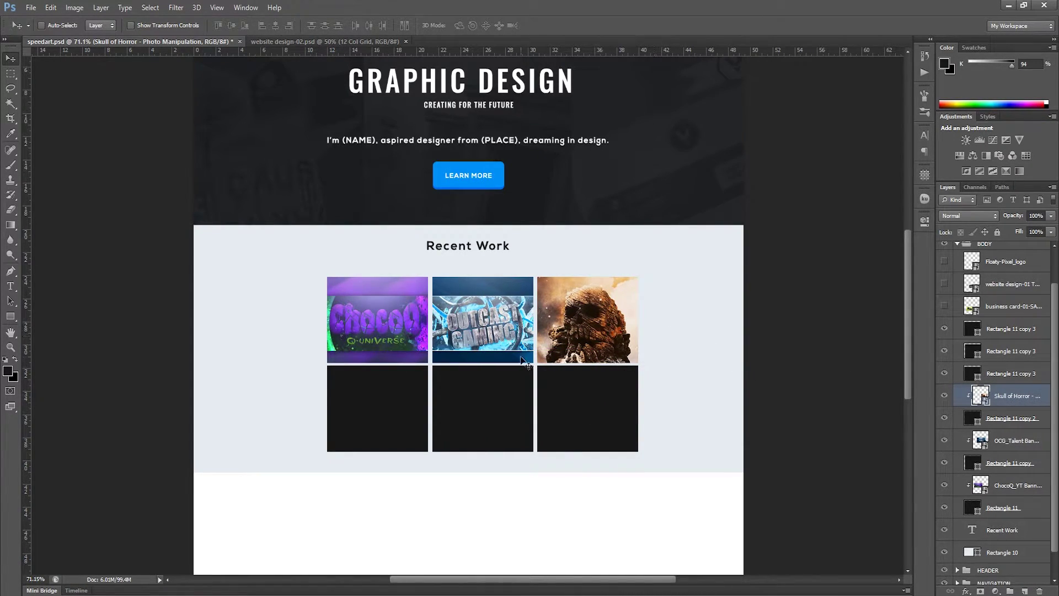
key(Up)
key(Up)
key(Up)
key(Up)
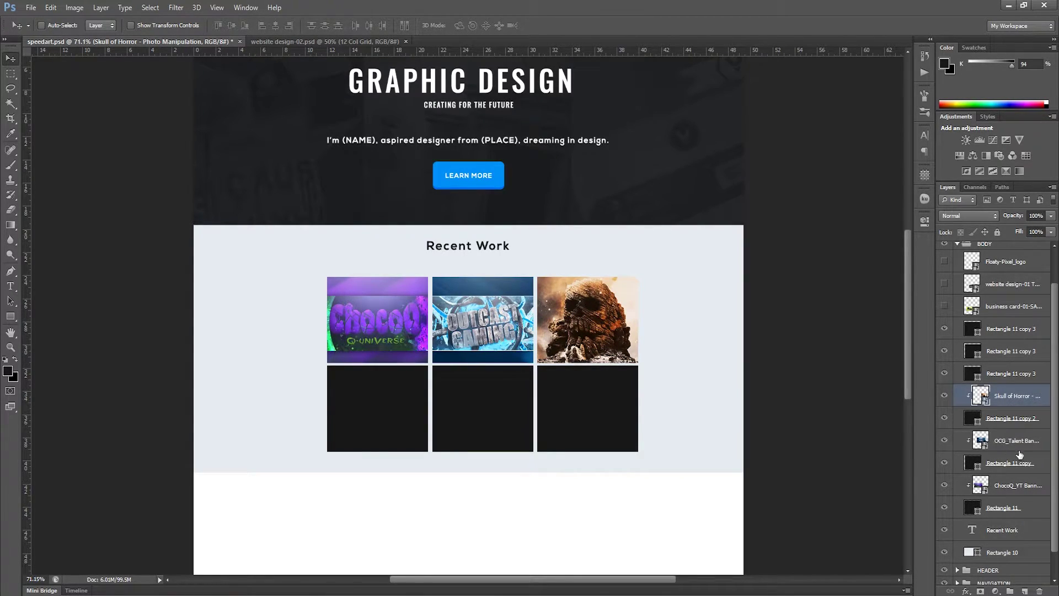
Step: Clip the business card mockup into the first bottom-row tile and position it
click(1026, 374)
click(1009, 307)
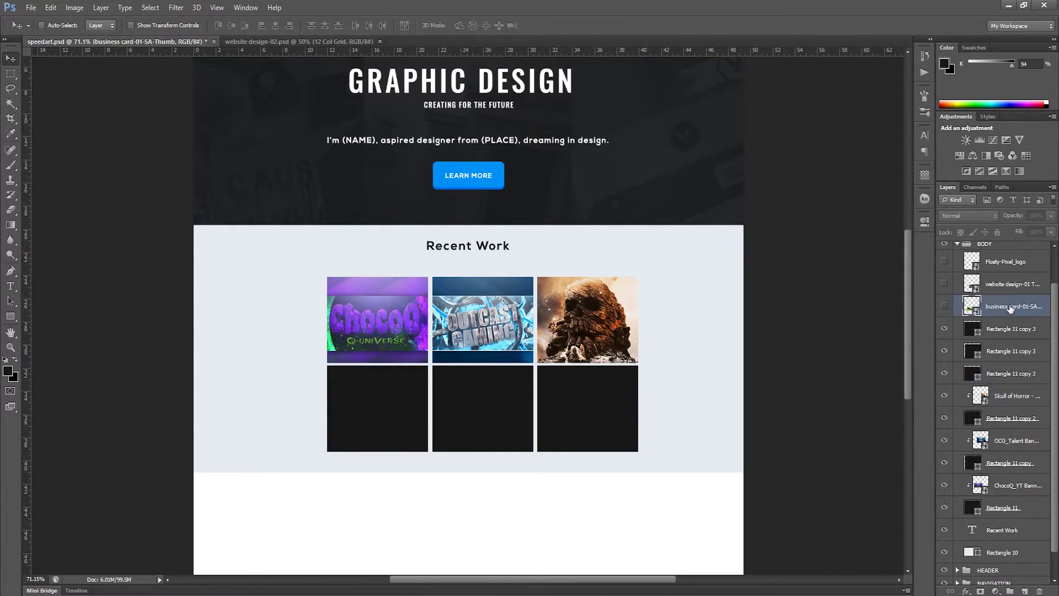
click(944, 306)
drag(1019, 307, 1007, 363)
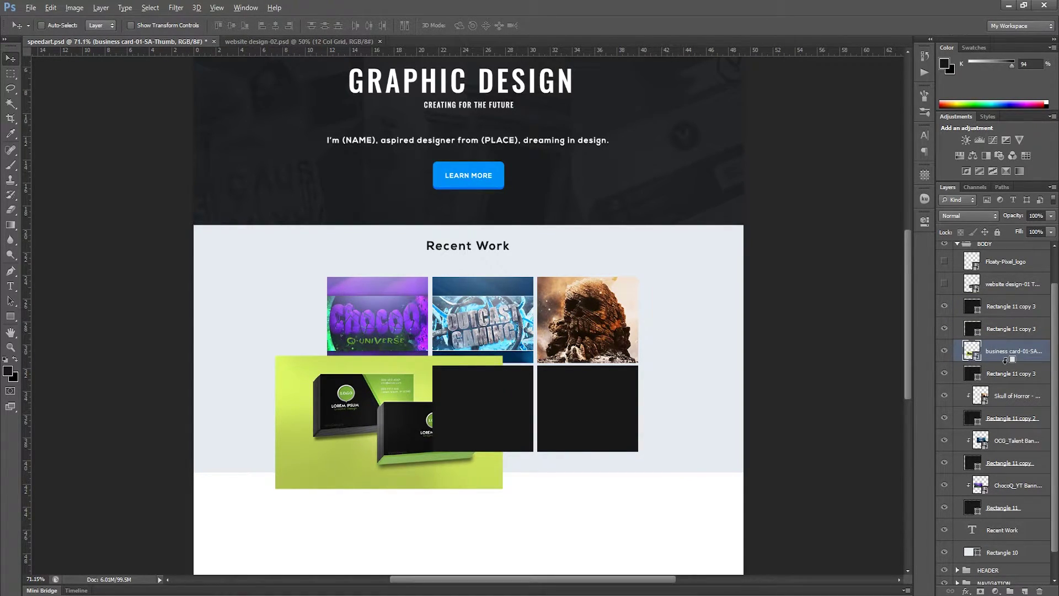
alt+click(1004, 363)
drag(371, 406, 387, 402)
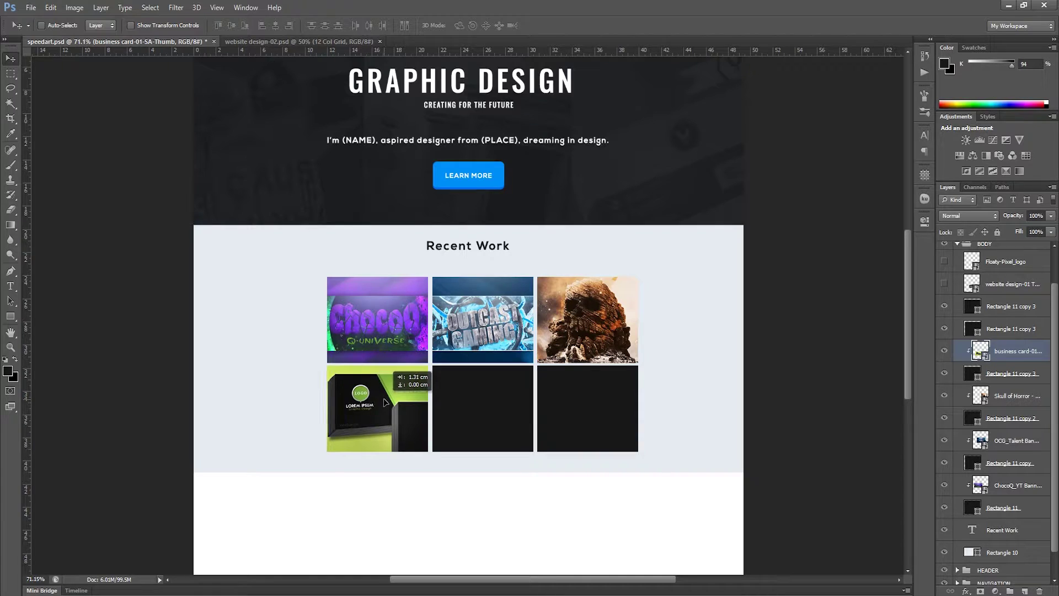
drag(387, 403, 411, 418)
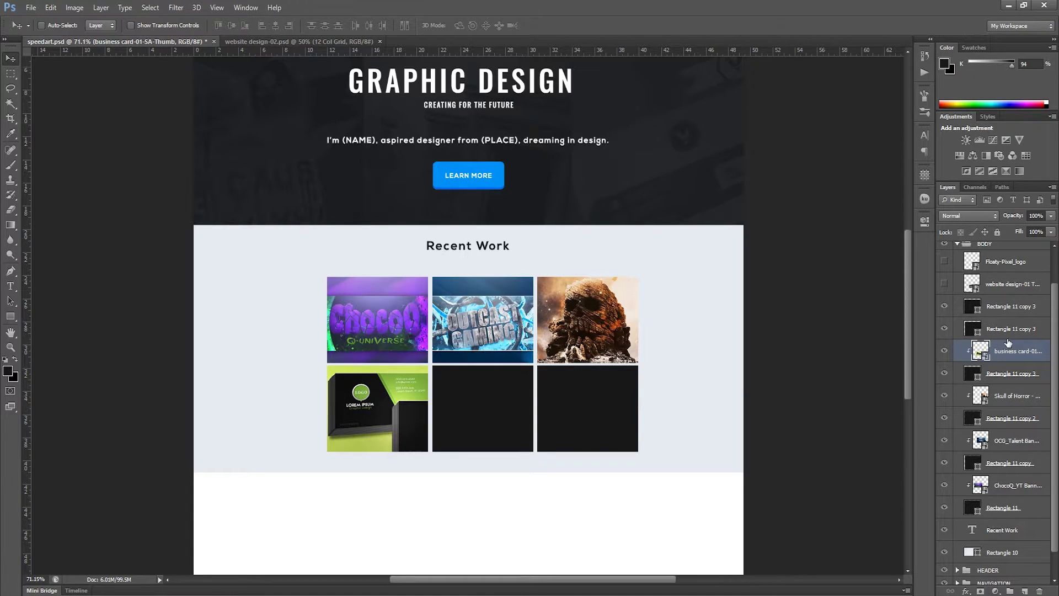
Step: Clip the website design image into the middle bottom tile and position it
click(1007, 285)
click(944, 283)
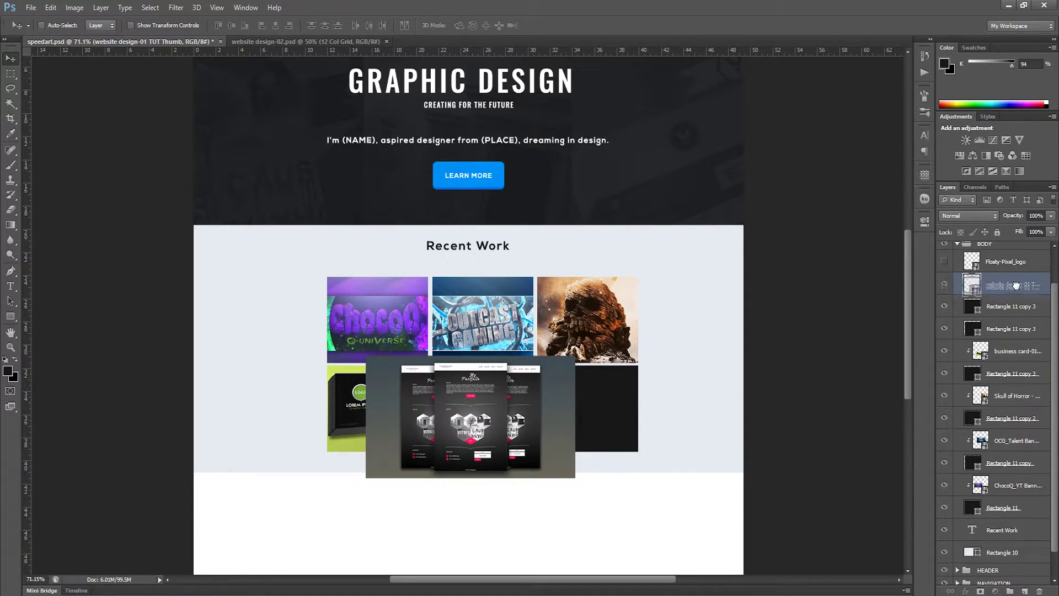
drag(1010, 285, 1008, 320)
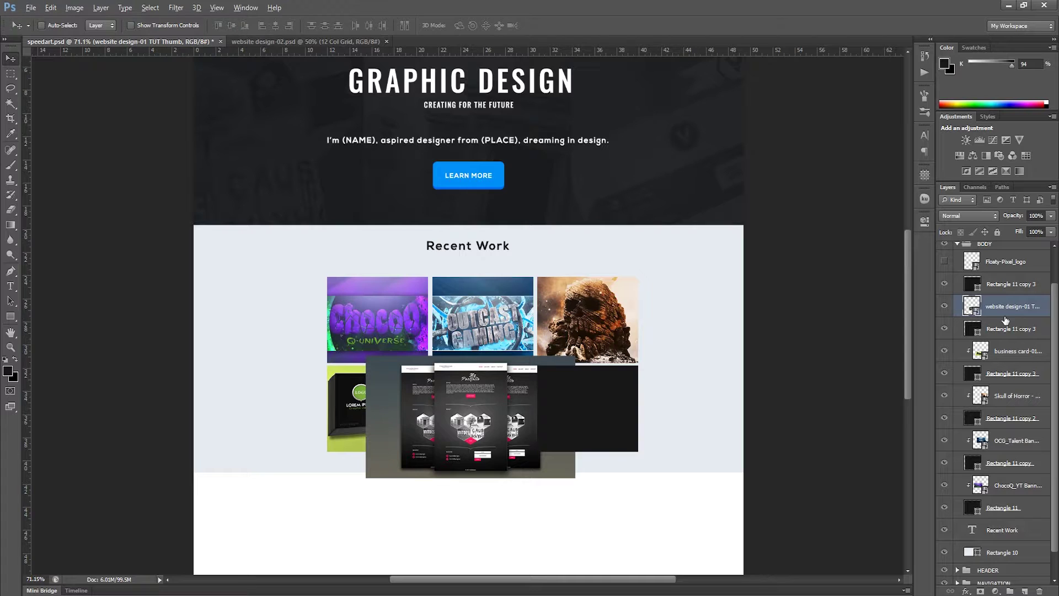
alt+click(1005, 318)
drag(457, 415, 466, 414)
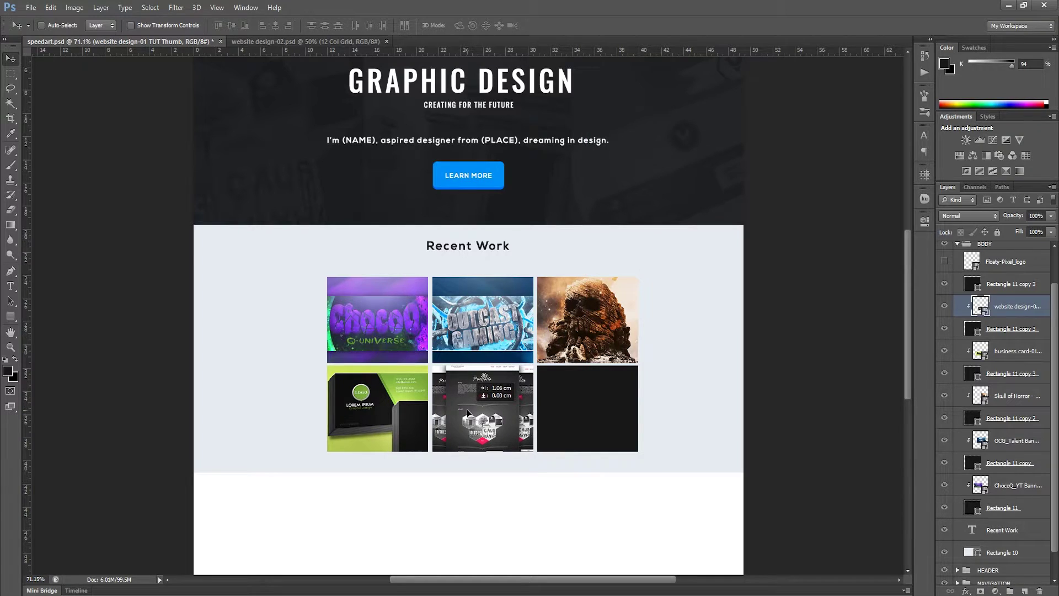
drag(466, 413, 469, 414)
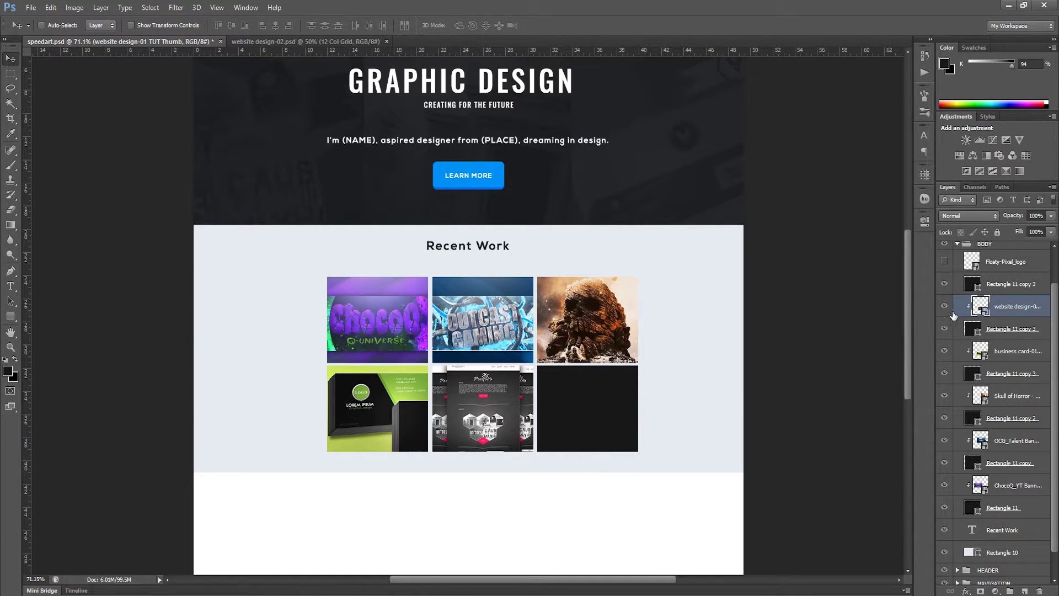
scroll(988, 281, up, 1)
Step: Clip the Floaty-Pixel FP logo into the last tile and position it
click(943, 285)
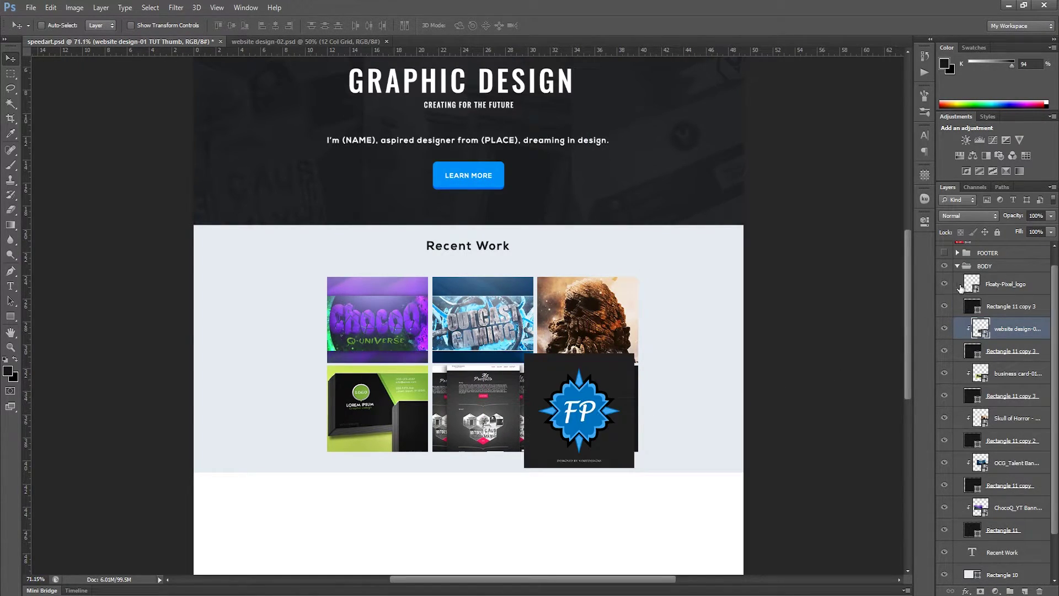
drag(1006, 293, 1011, 293)
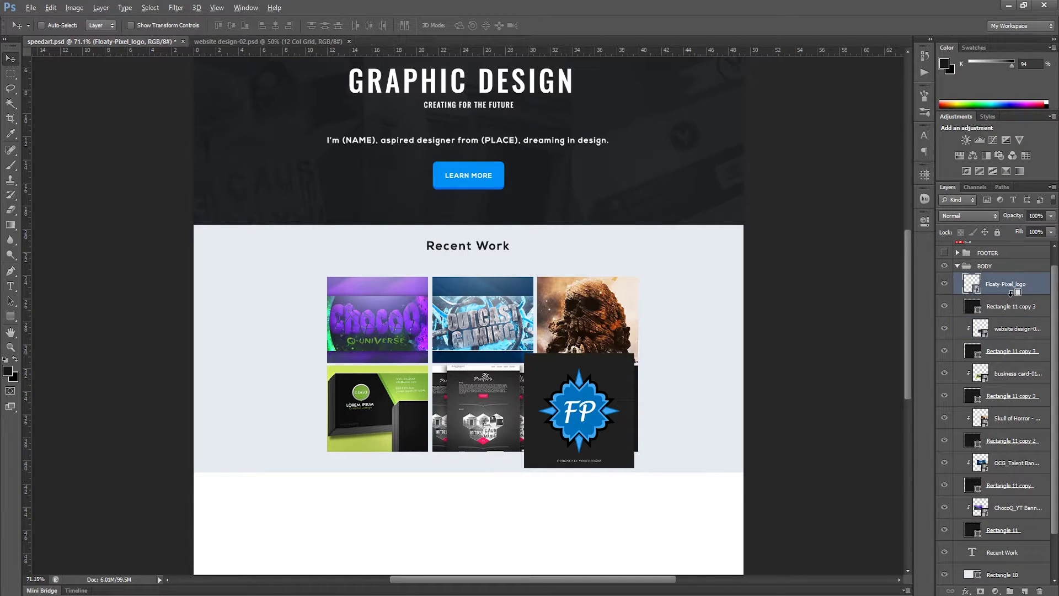
alt+click(1011, 295)
drag(568, 417, 577, 417)
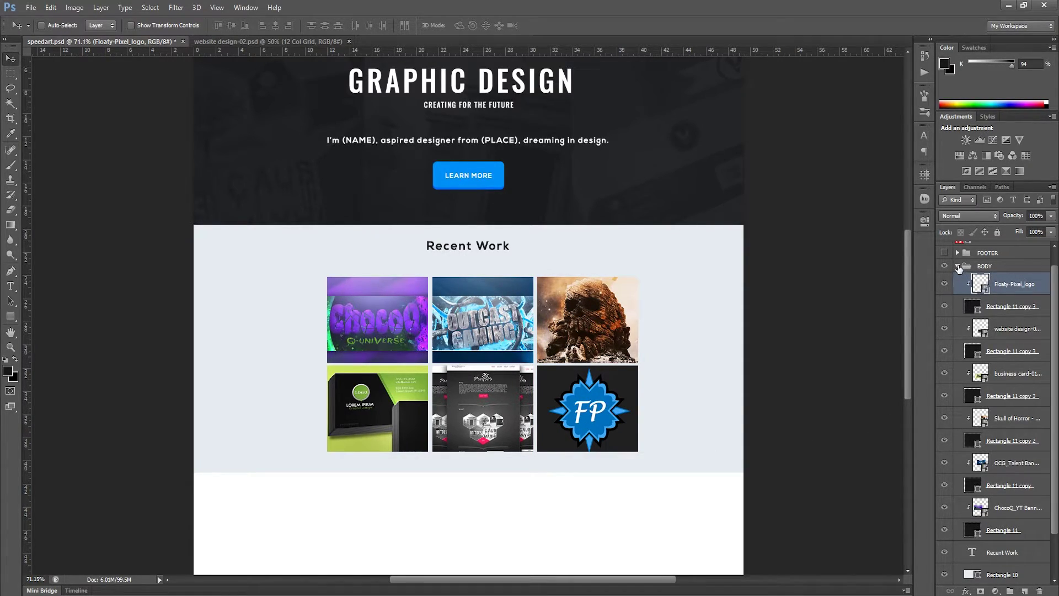
Step: Select all grid tiles and images and nudge the whole grid upward
click(958, 267)
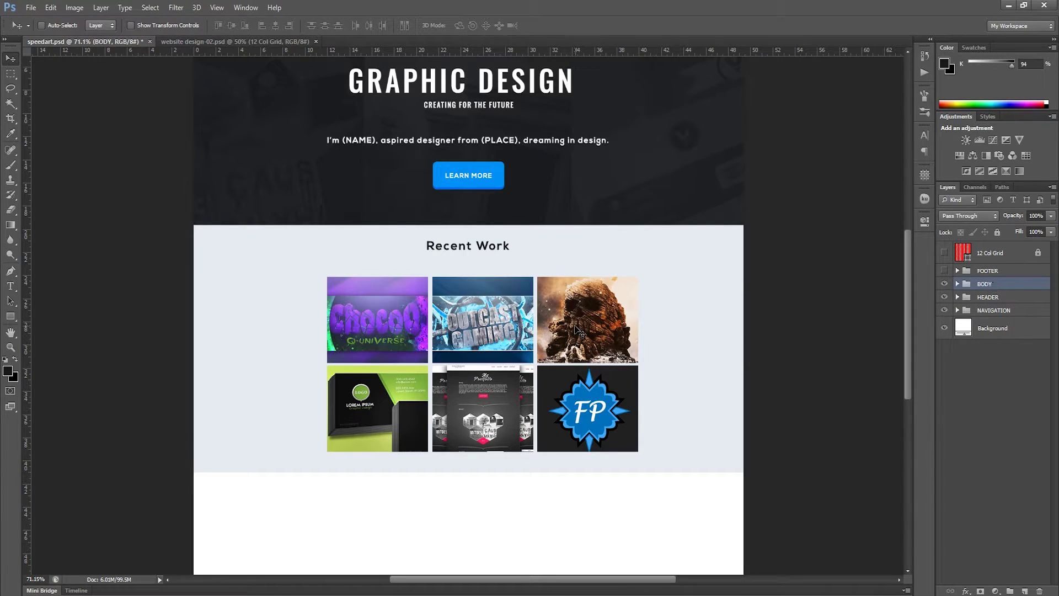
click(958, 284)
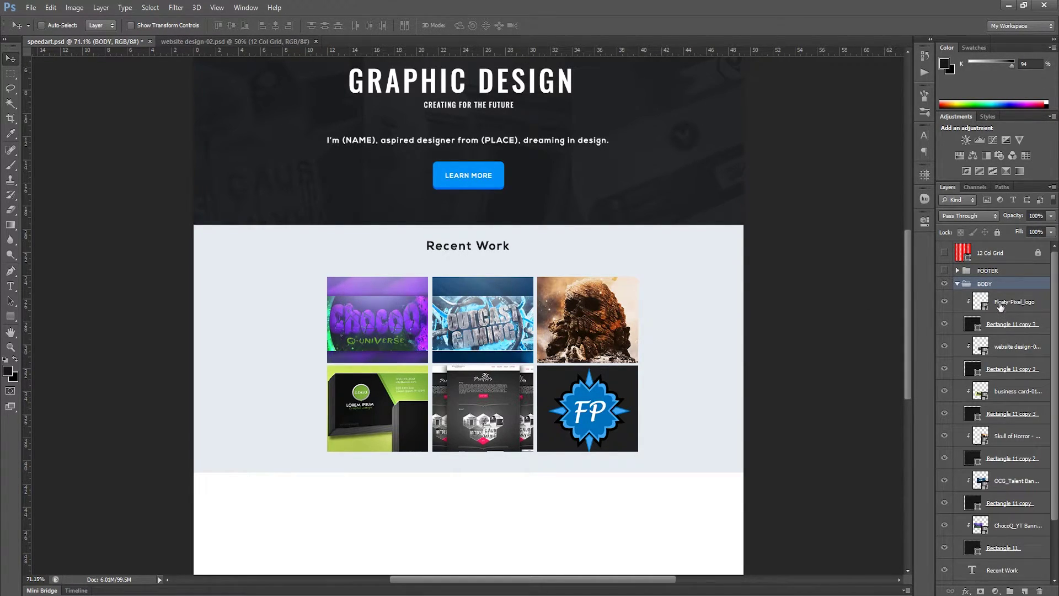
click(1000, 305)
scroll(1016, 473, down, 2)
shift+click(1013, 504)
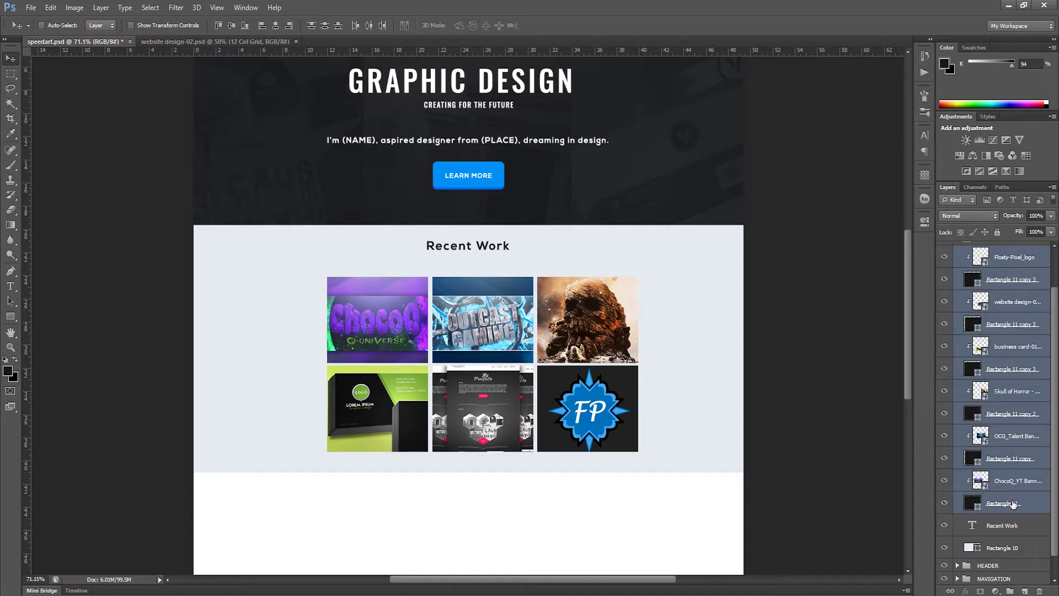
key(Up)
key(Up)
key(Up)
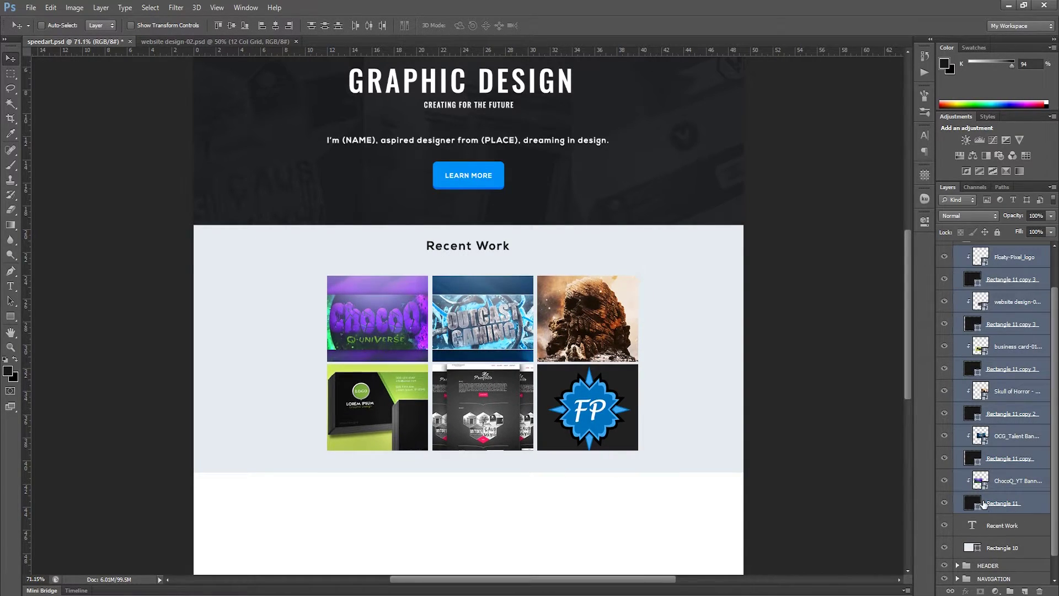
key(Up)
key(Up)
key(Up)
key(Up)
key(Up)
key(Up)
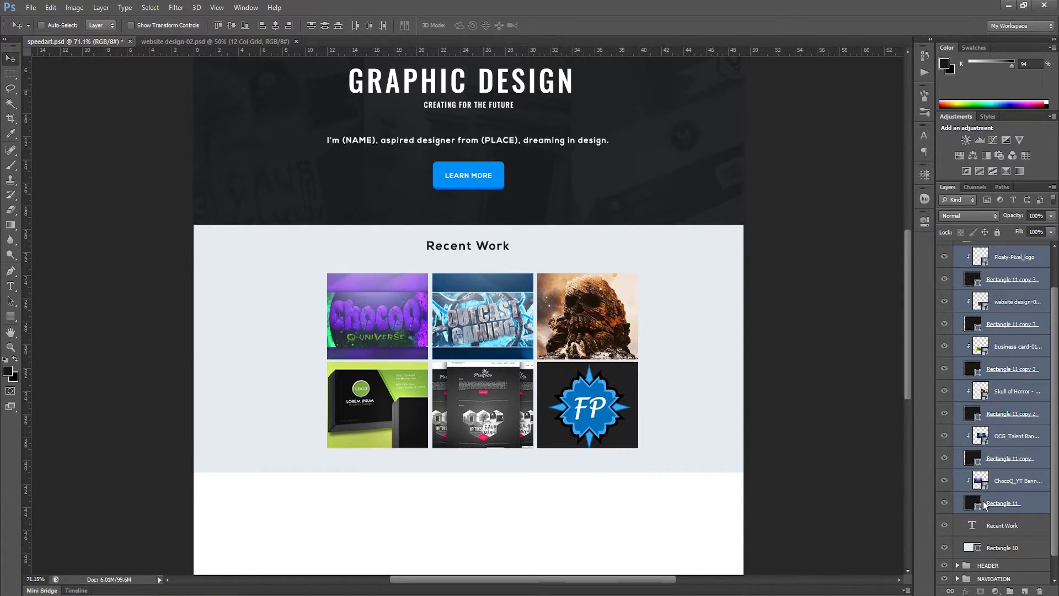
Step: Nudge the Recent Work heading down slightly, then reselect all grid layers
click(991, 330)
scroll(991, 330, up, 1)
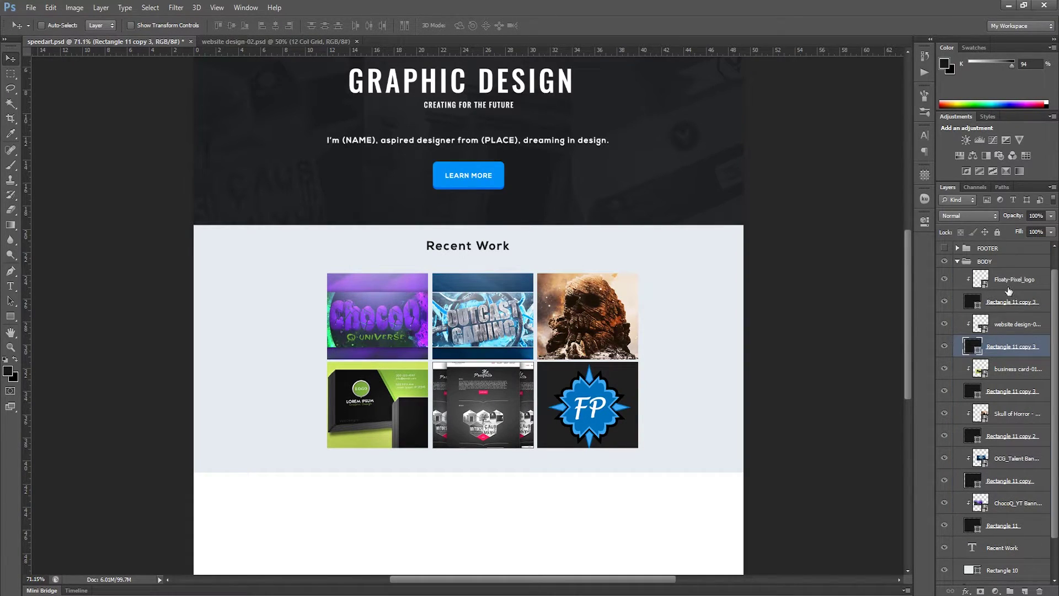
click(1002, 547)
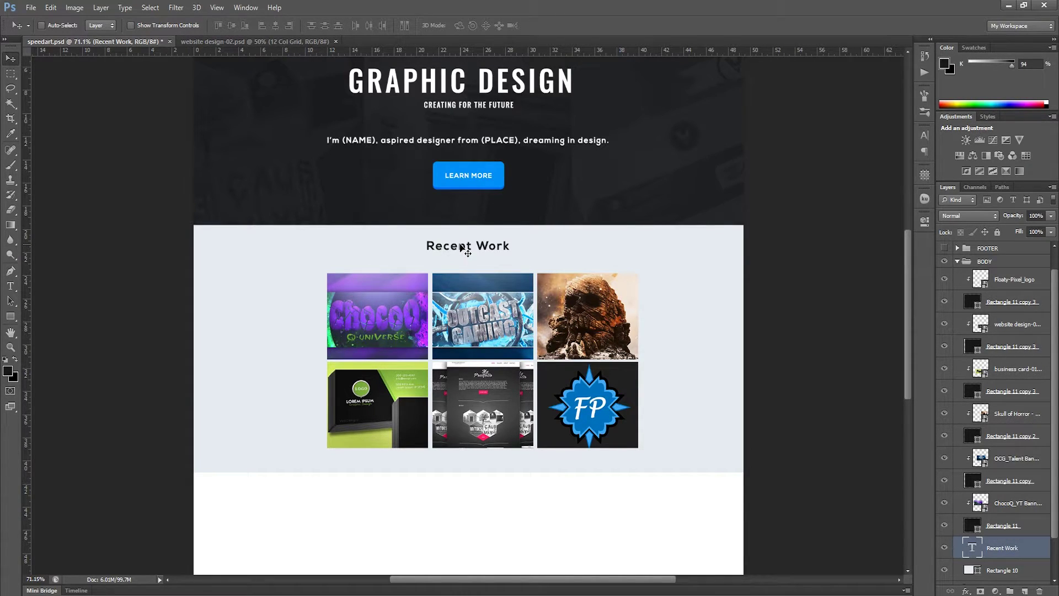
key(Down)
key(Down)
key(Down)
key(Down)
click(1018, 525)
scroll(1018, 519, up, 1)
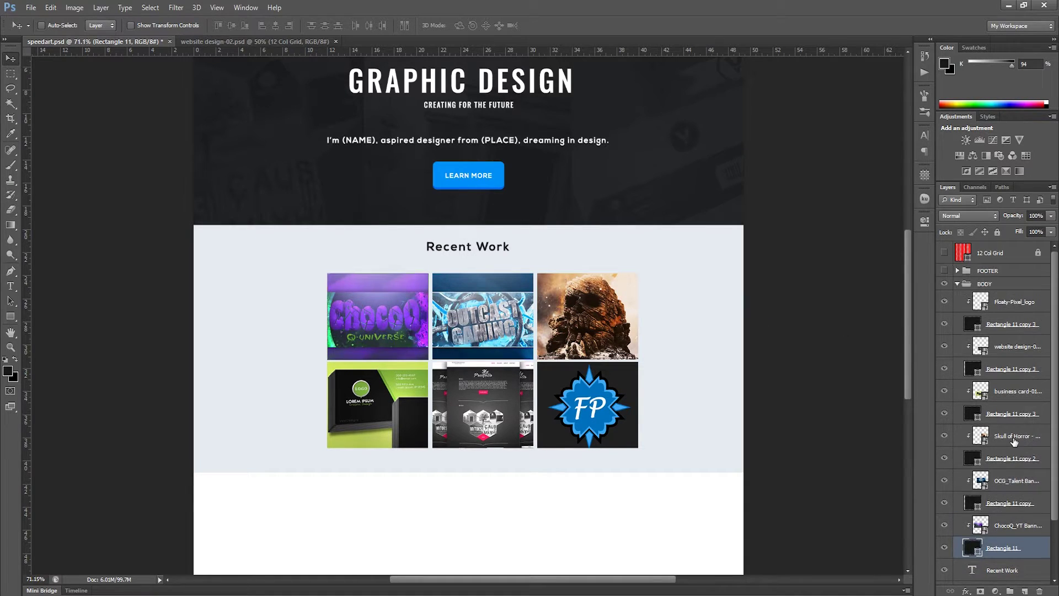
shift+click(1015, 309)
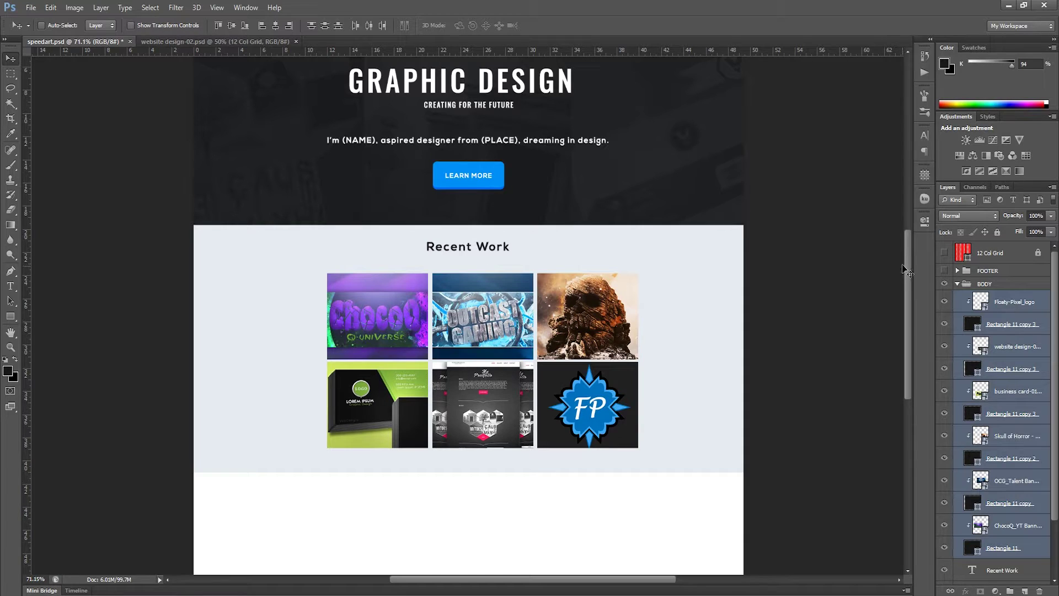
Step: Shift the six-image grid left to align with the column guides
key(ctrl+semicolon)
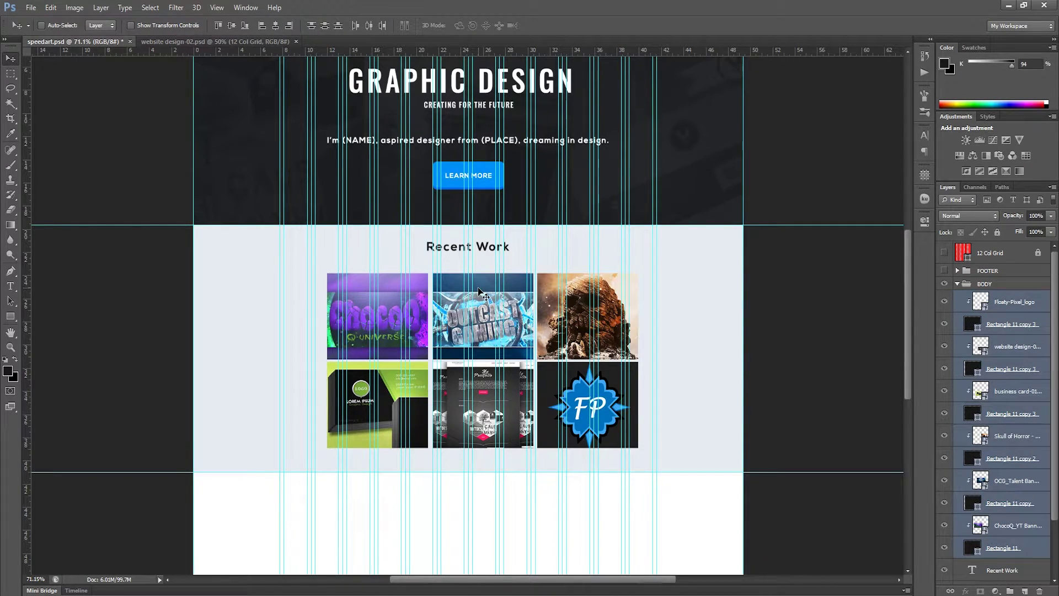
drag(473, 286, 468, 293)
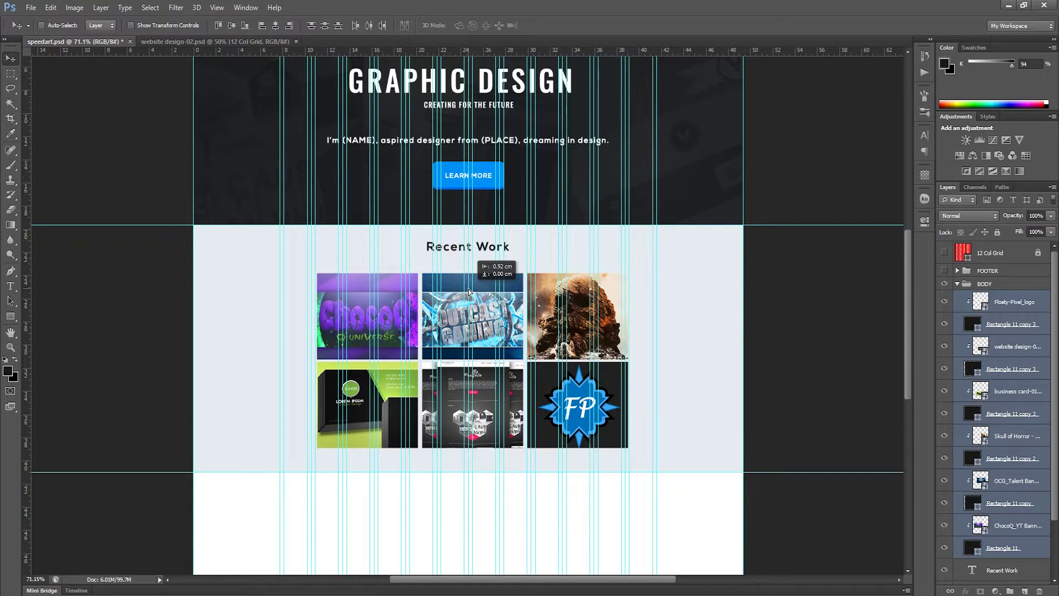
drag(469, 292, 467, 293)
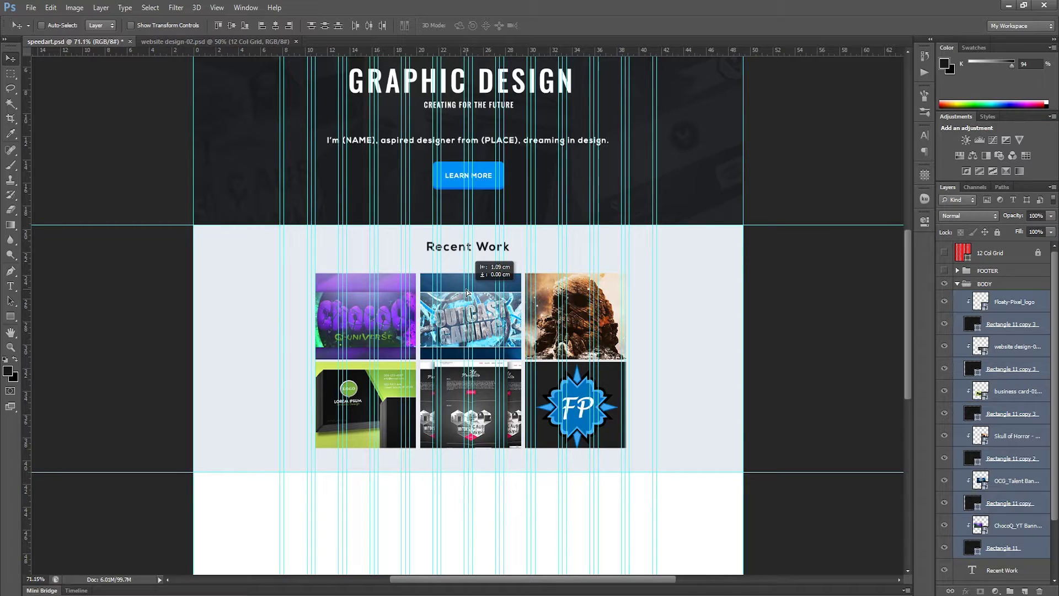
drag(466, 292, 466, 293)
key(ctrl+semicolon)
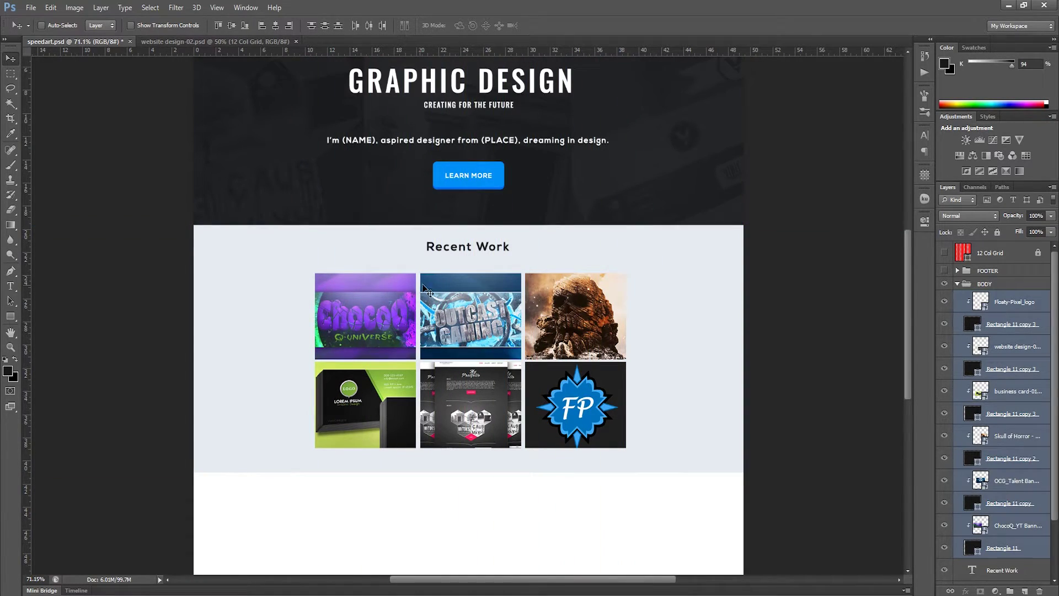
Step: Save the document and collapse the BODY group in the Layers panel
key(ctrl+s)
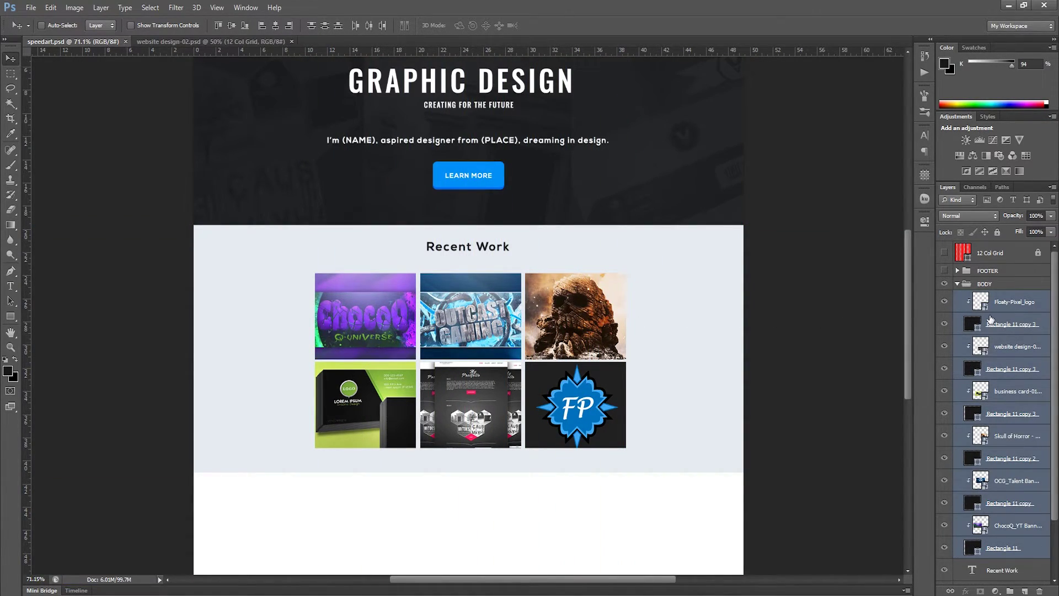
click(991, 320)
click(958, 284)
click(992, 387)
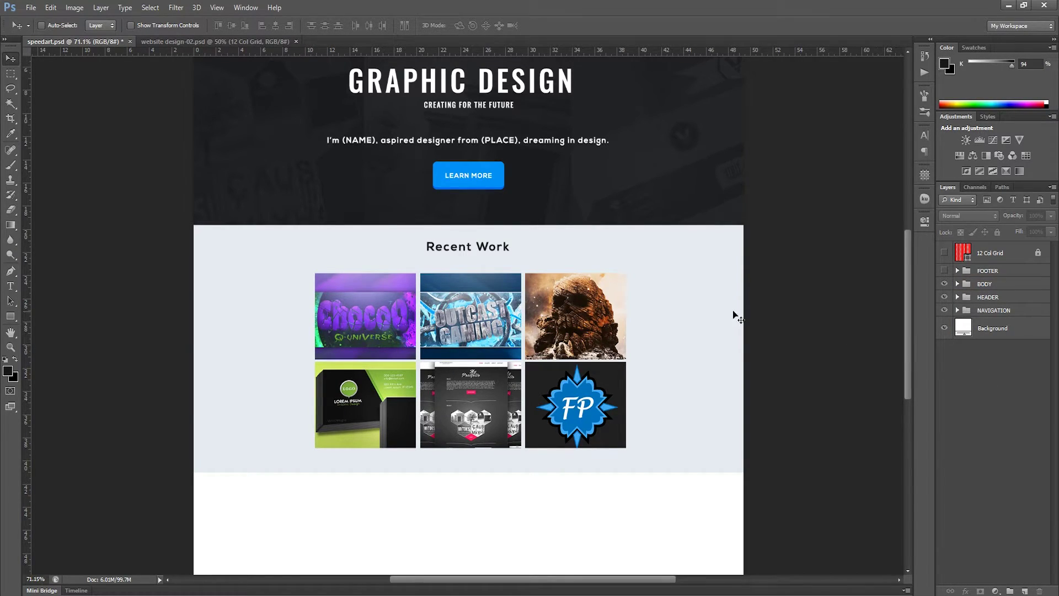
scroll(643, 317, down, 1)
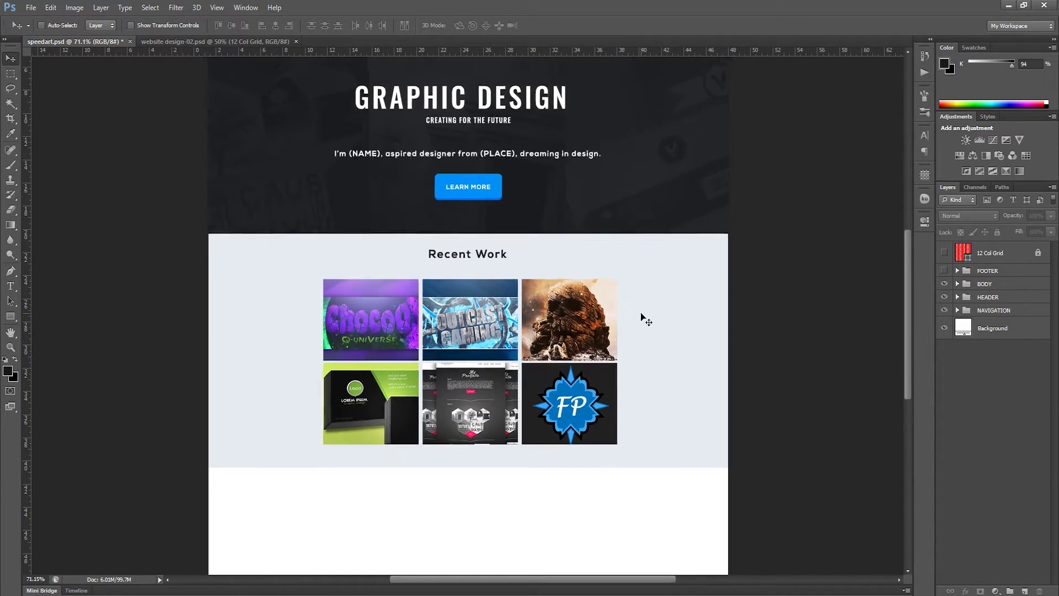
scroll(628, 312, down, 1)
Step: Save the document and make the footer copyright text visible
key(ctrl+s)
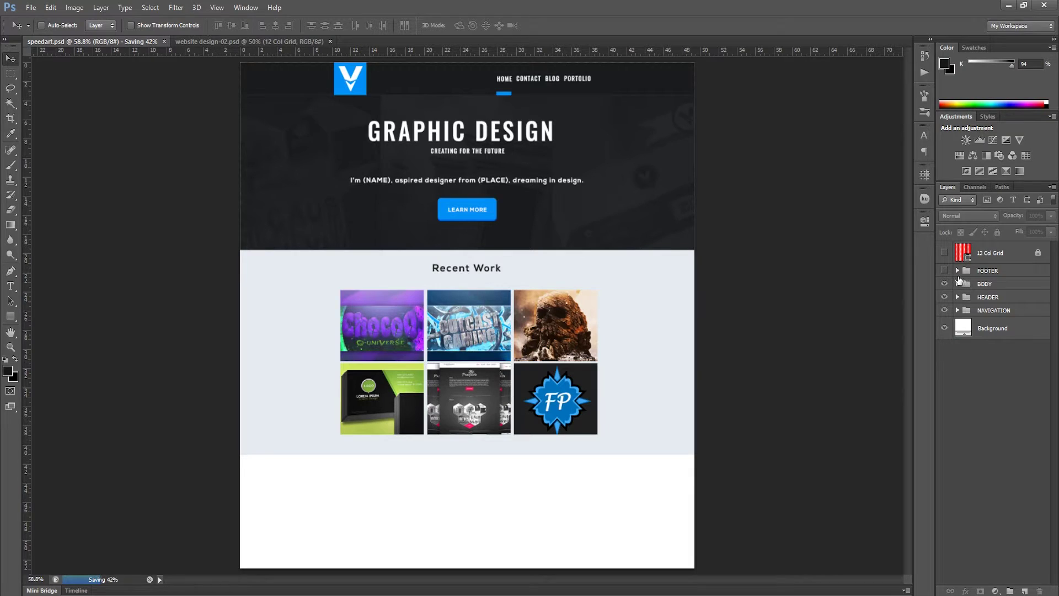
click(958, 271)
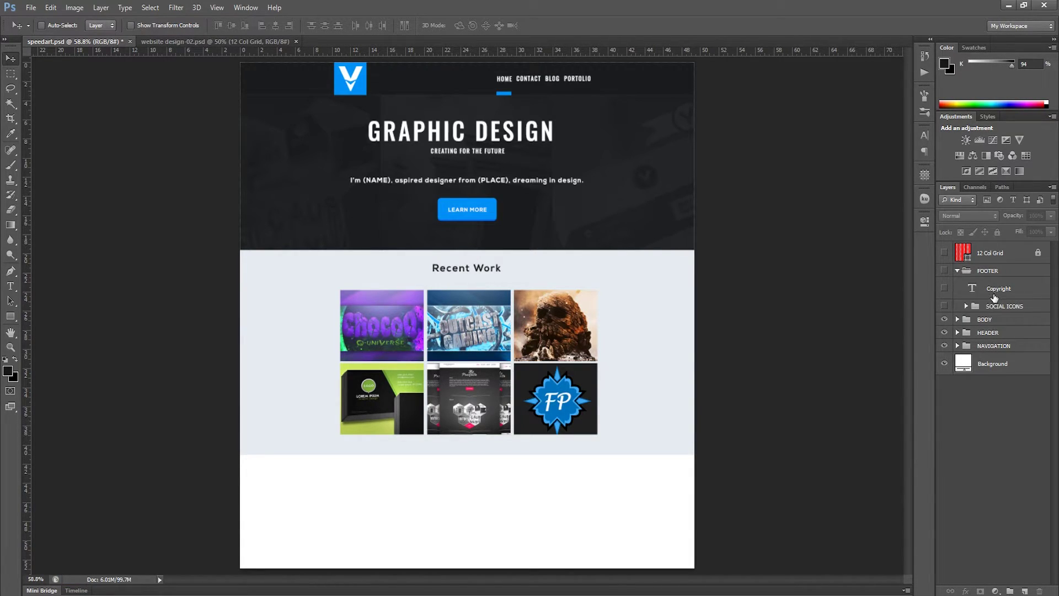
click(944, 288)
scroll(415, 561, up, 2)
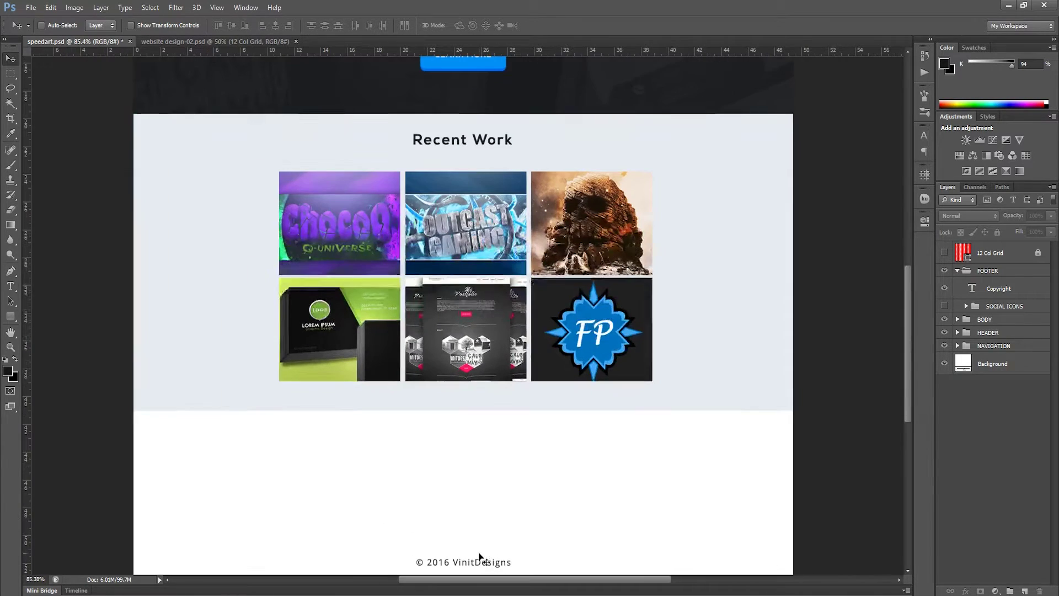
scroll(480, 558, up, 2)
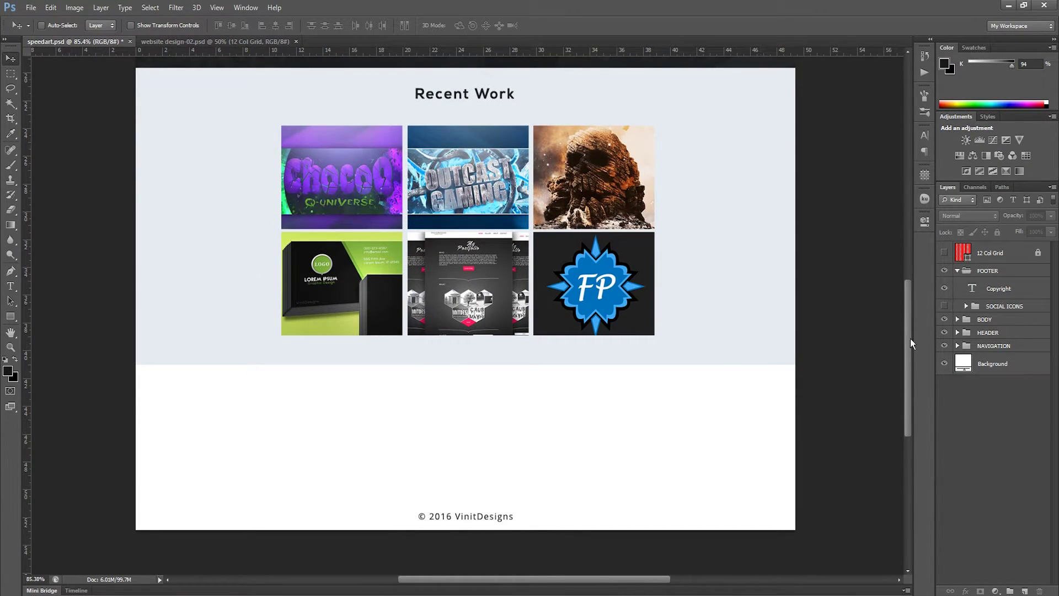
Step: Show the SOCIAL ICONS group, checking the YouTube, Behance, Dribbble and Twitter icon layers
click(965, 307)
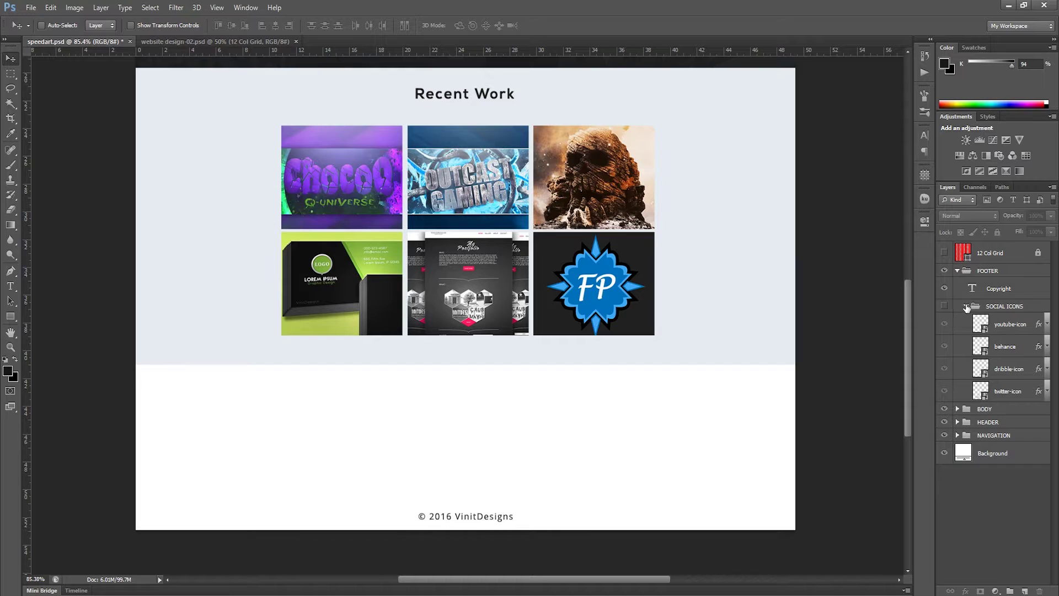
click(943, 307)
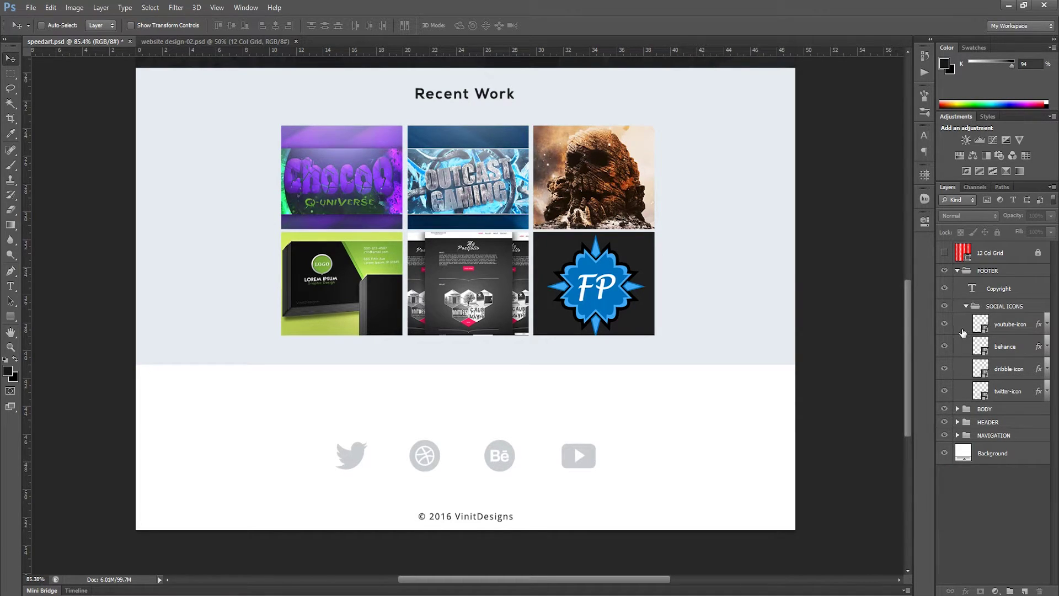
click(944, 324)
click(944, 346)
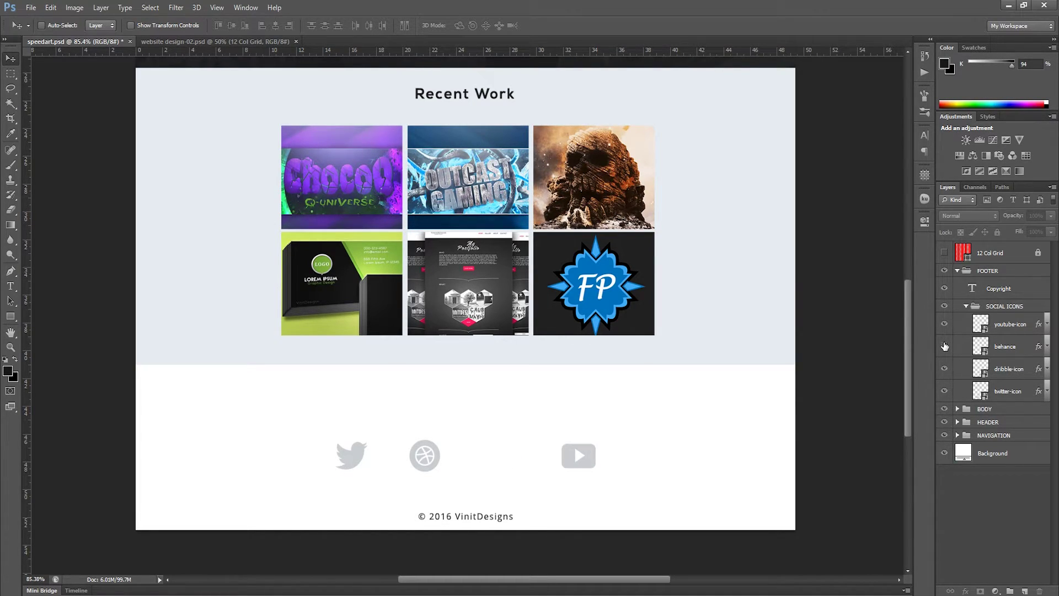
click(945, 369)
click(945, 369)
click(944, 391)
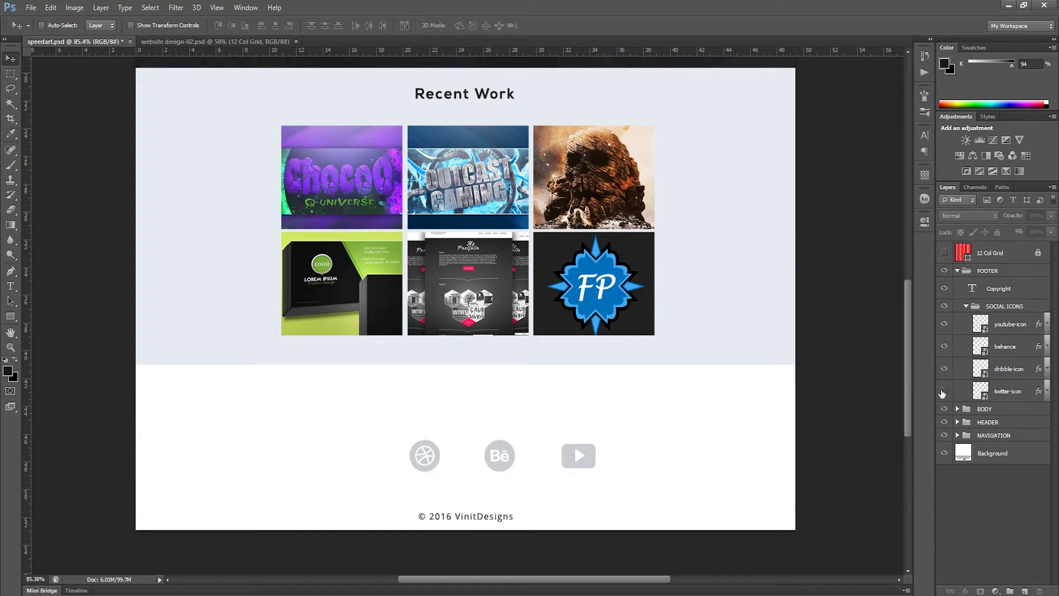
Step: Review twitter-icon's Color Overlay and keep its grey colour unchanged
double_click(1040, 392)
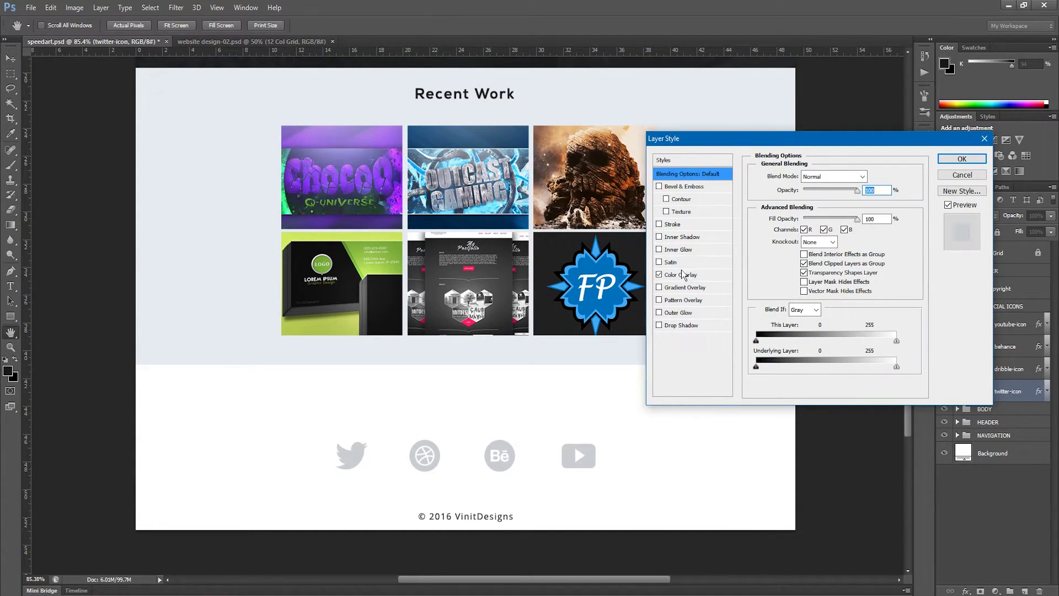
click(683, 275)
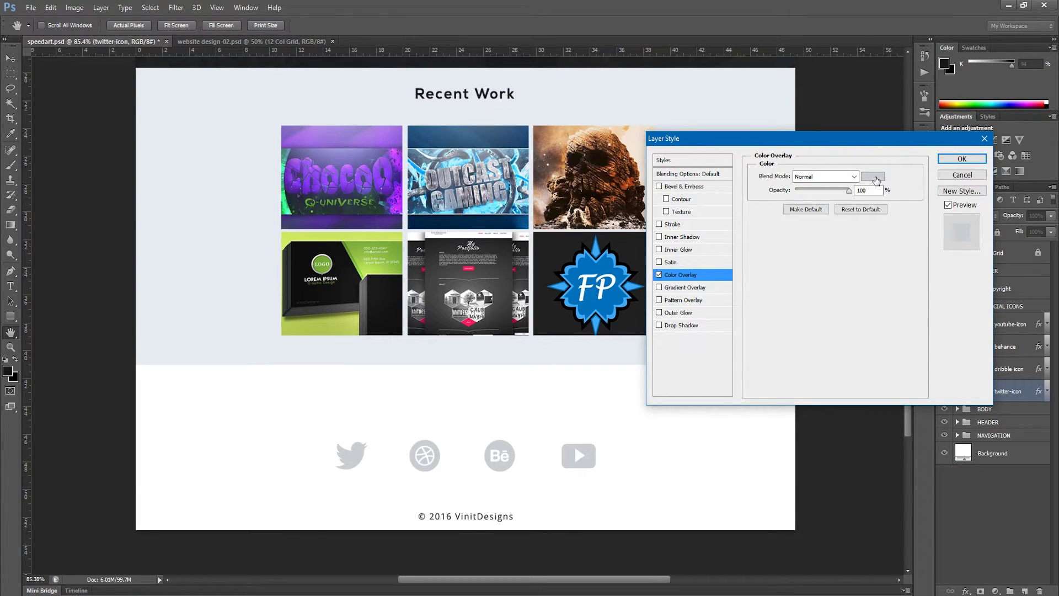
click(876, 177)
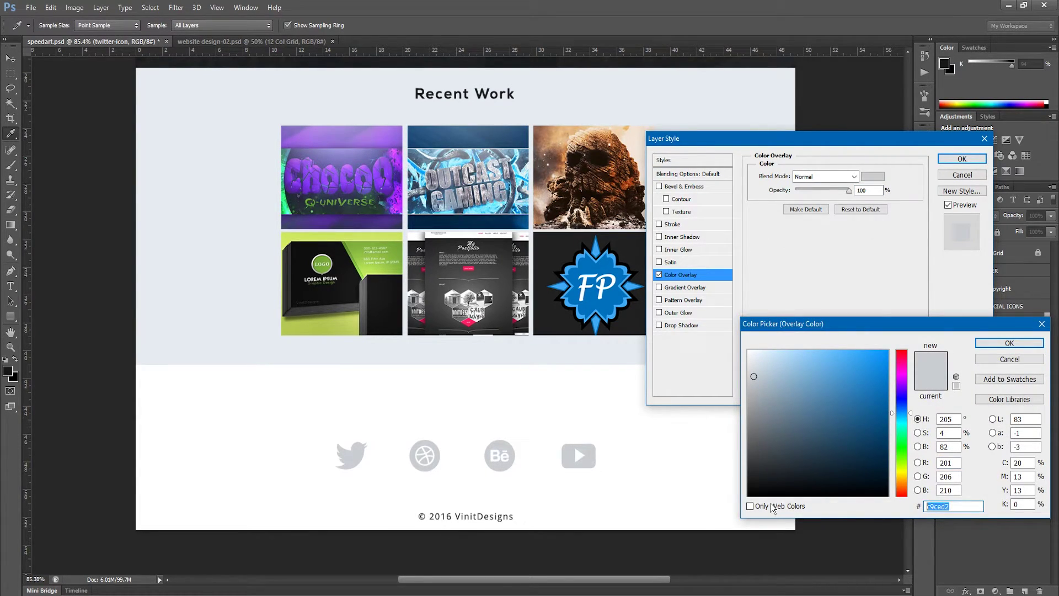
click(1010, 343)
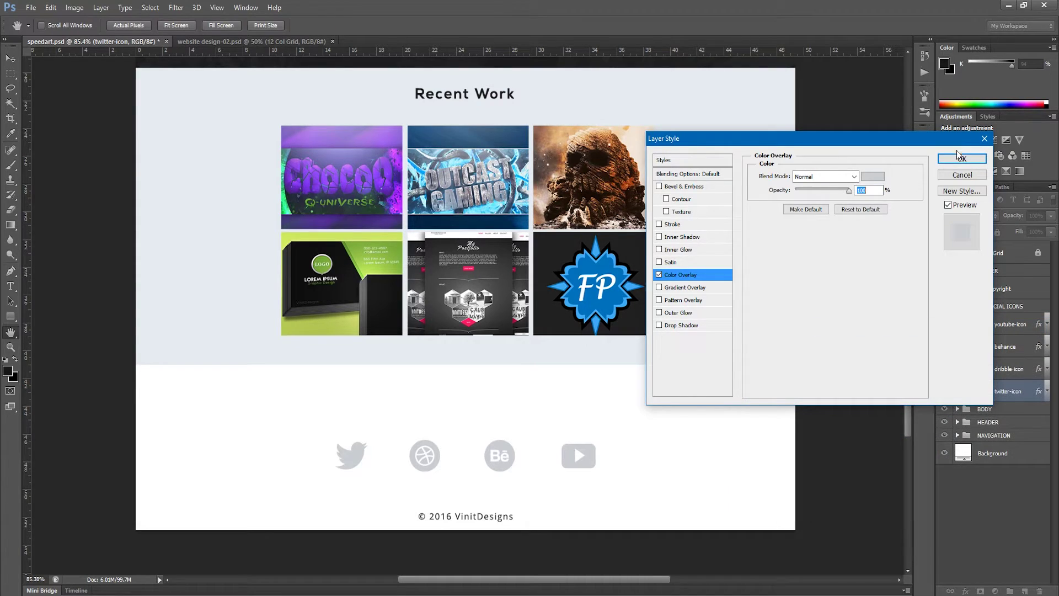
click(962, 159)
Step: Add a new empty layer above twitter-icon in the SOCIAL ICONS group
click(996, 486)
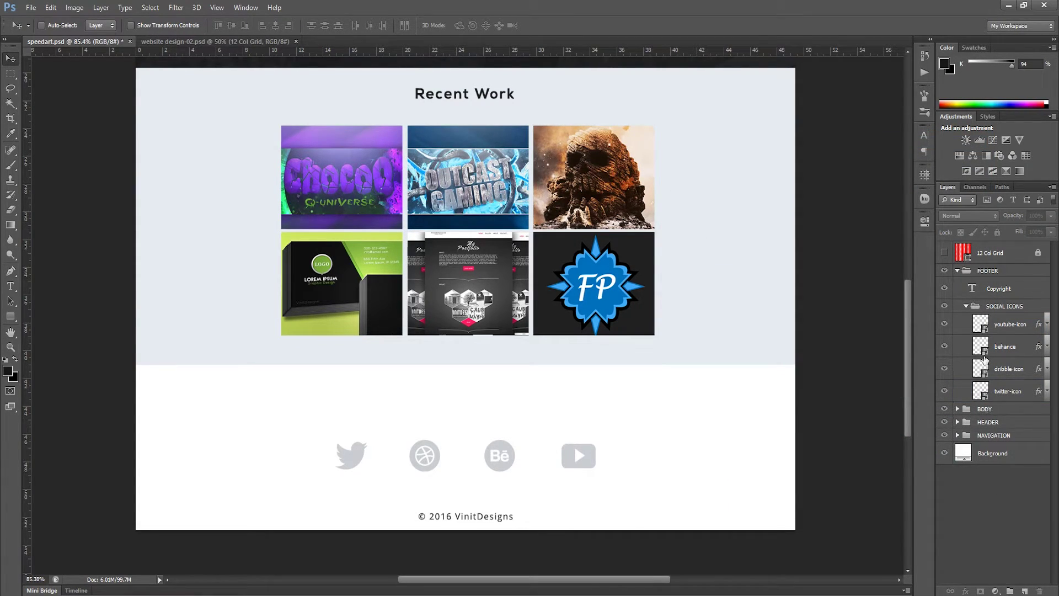
click(1018, 411)
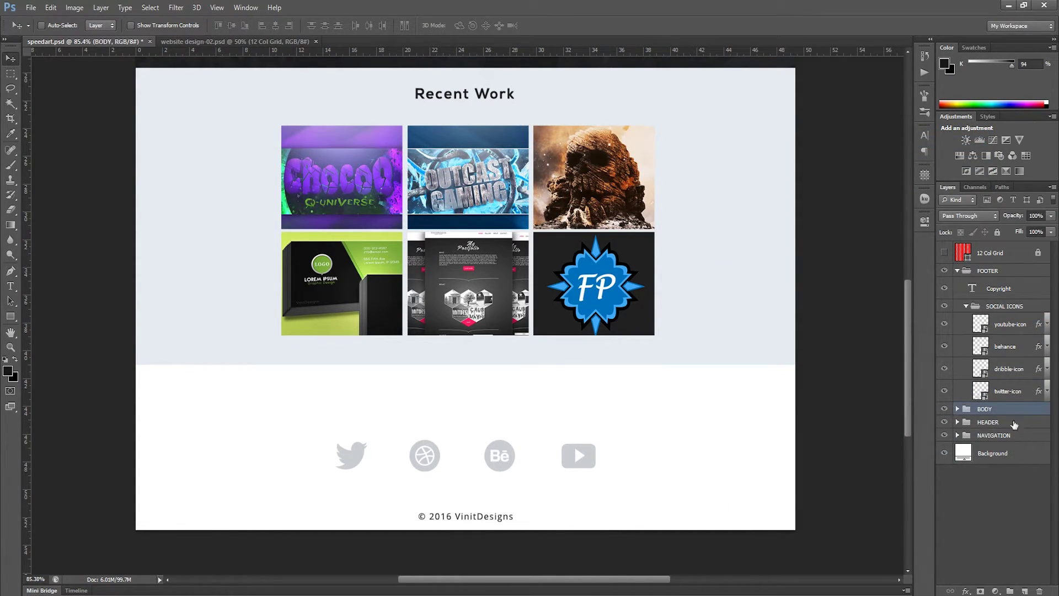
click(1013, 390)
click(1024, 590)
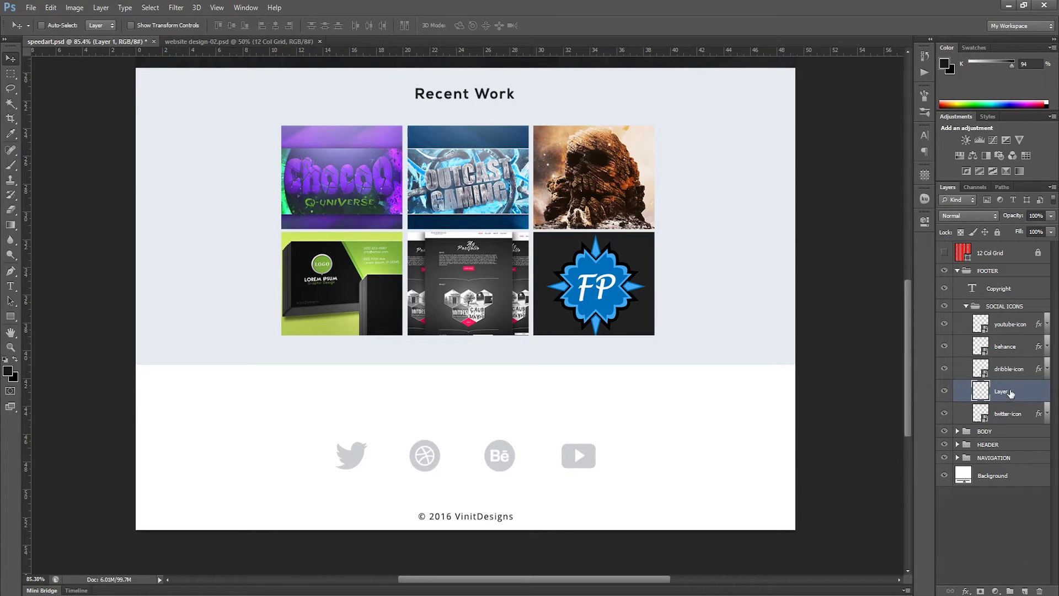
Step: Delete the empty Layer 1 from the social icons group
drag(1010, 392, 1012, 419)
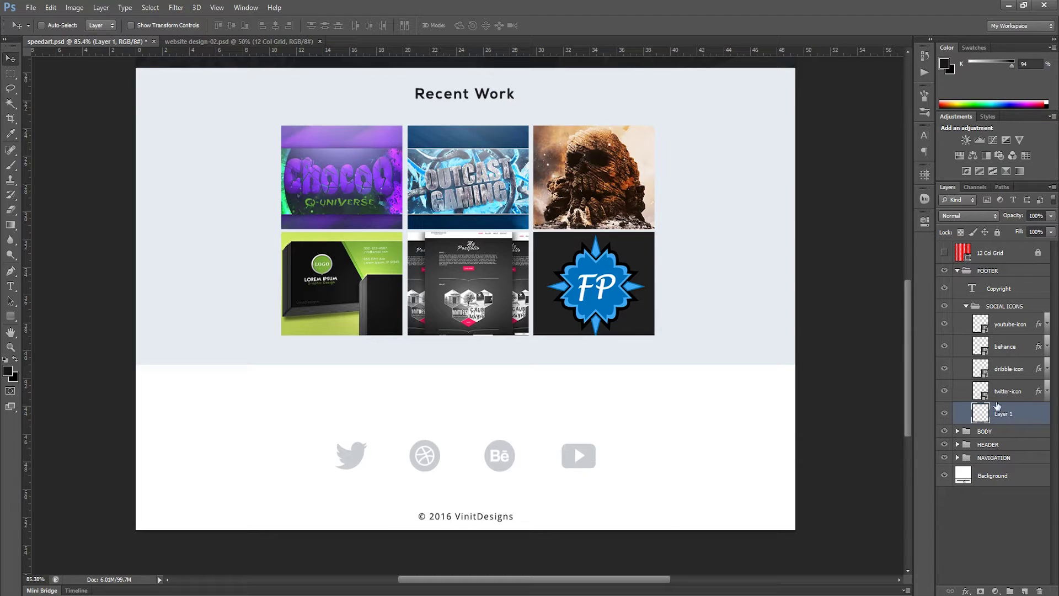
key(t)
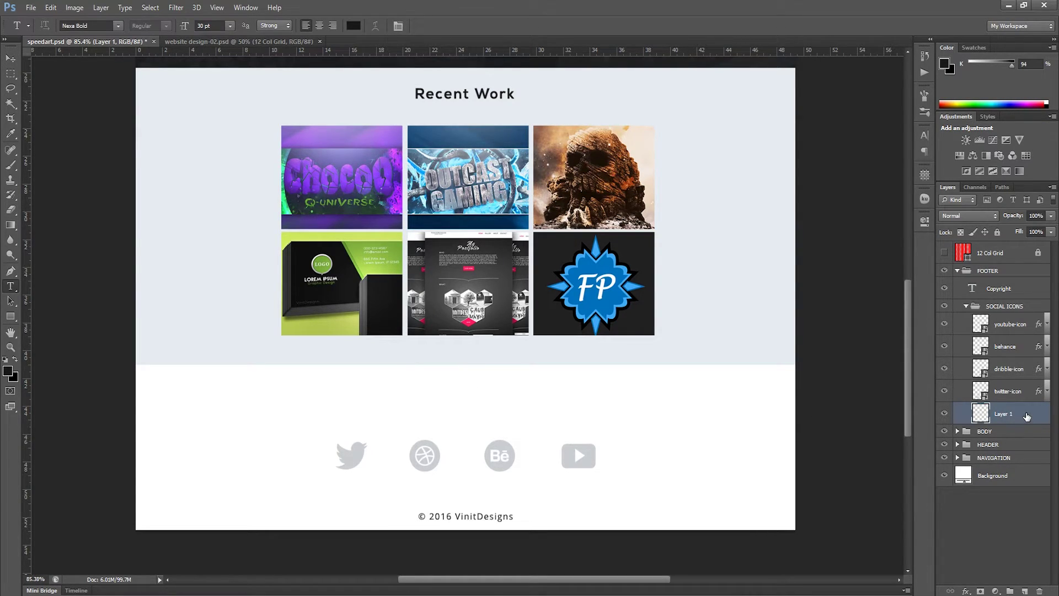
key(Delete)
Step: Duplicate the Recent Work heading down into the white footer above the social icons
click(958, 409)
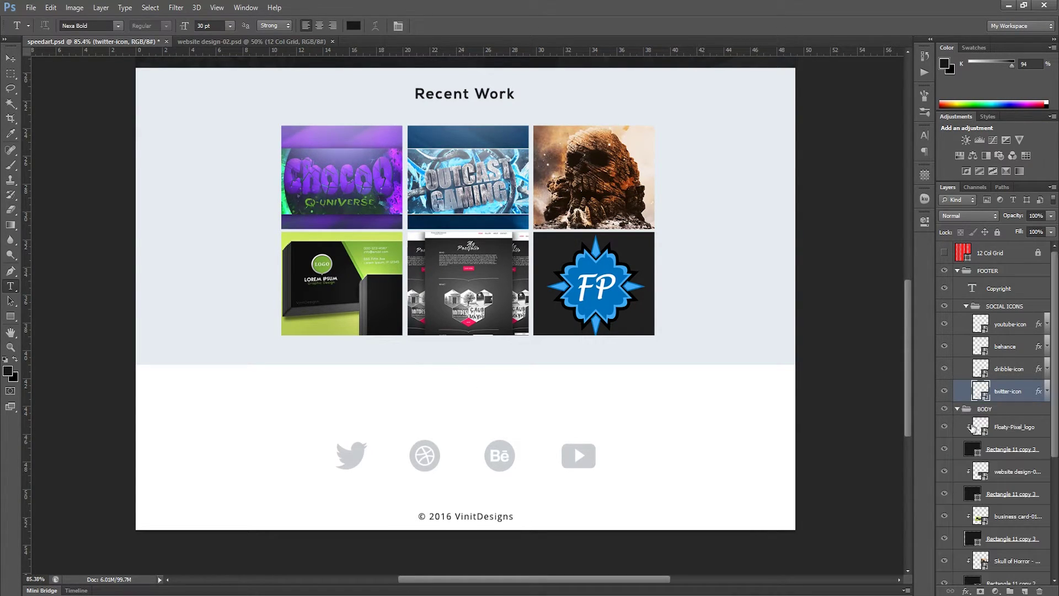
drag(1056, 425, 1054, 514)
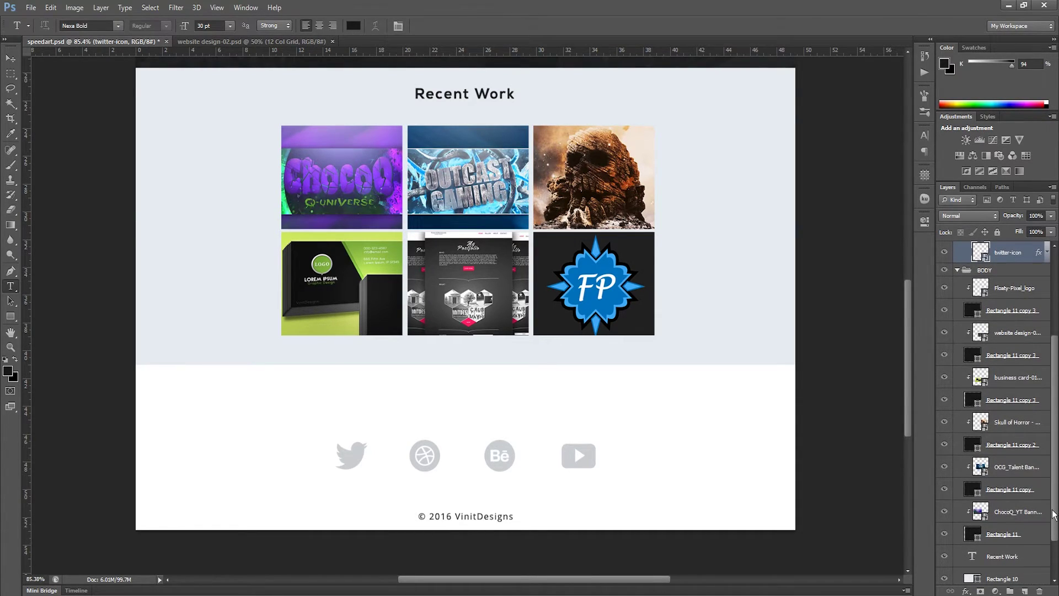
click(1012, 556)
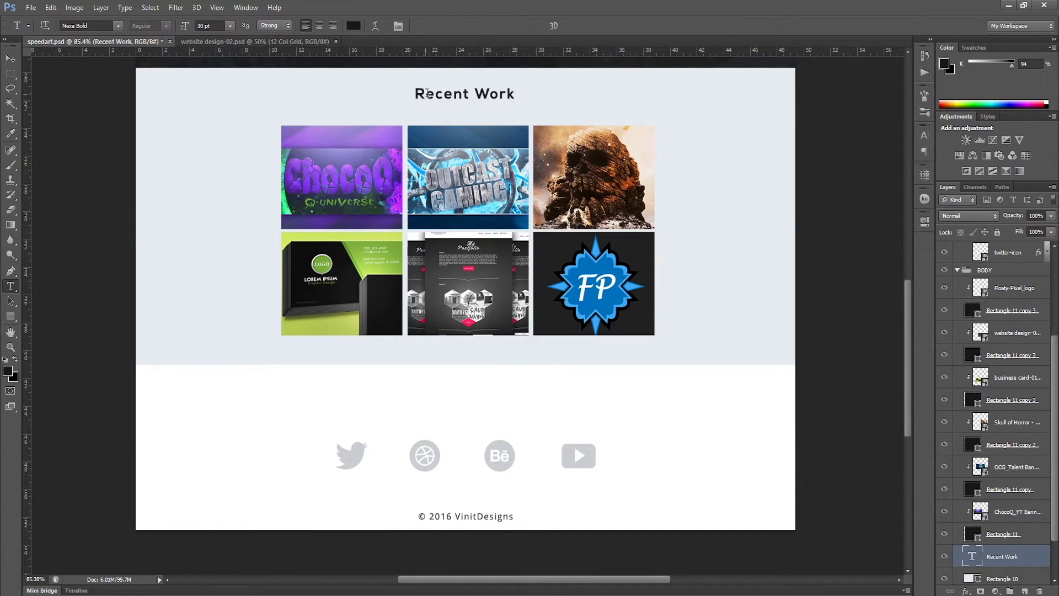
key(v)
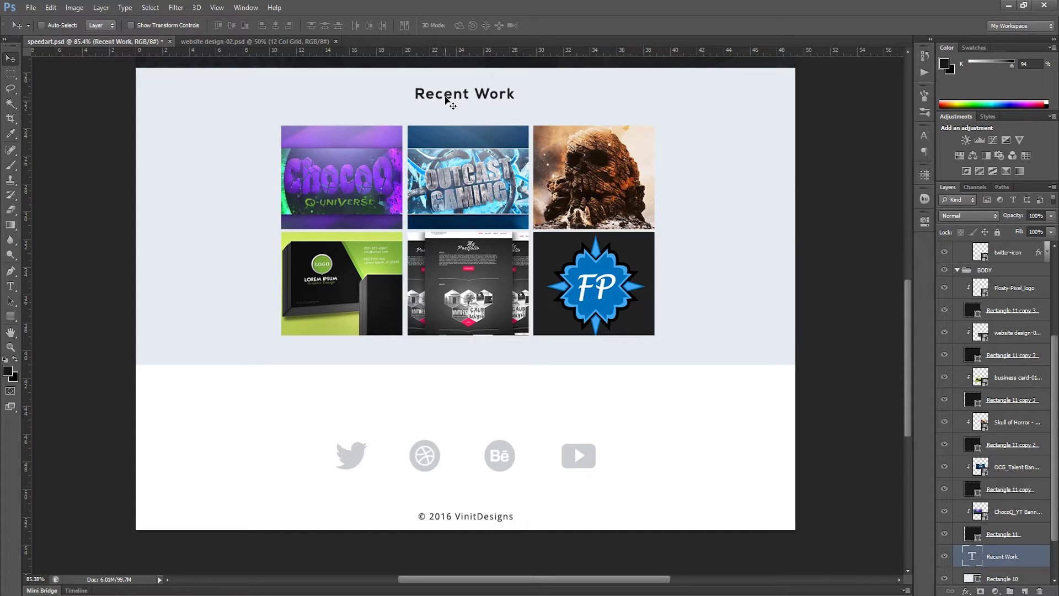
drag(445, 98, 482, 402)
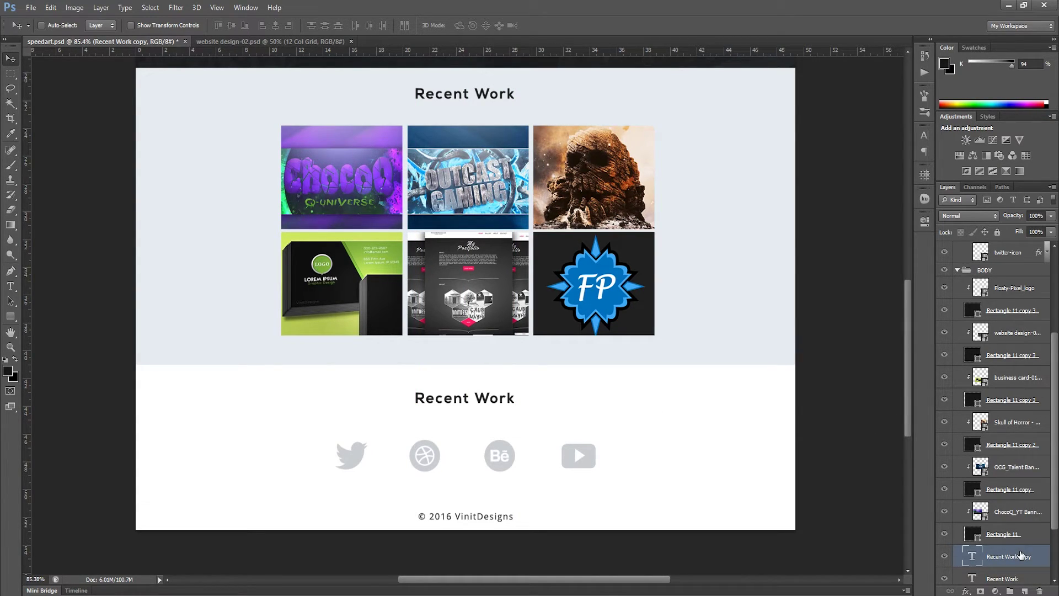
Step: Place the Recent Work copy layer above BODY and change its text to 'Get In Touch'
drag(1021, 555, 1028, 264)
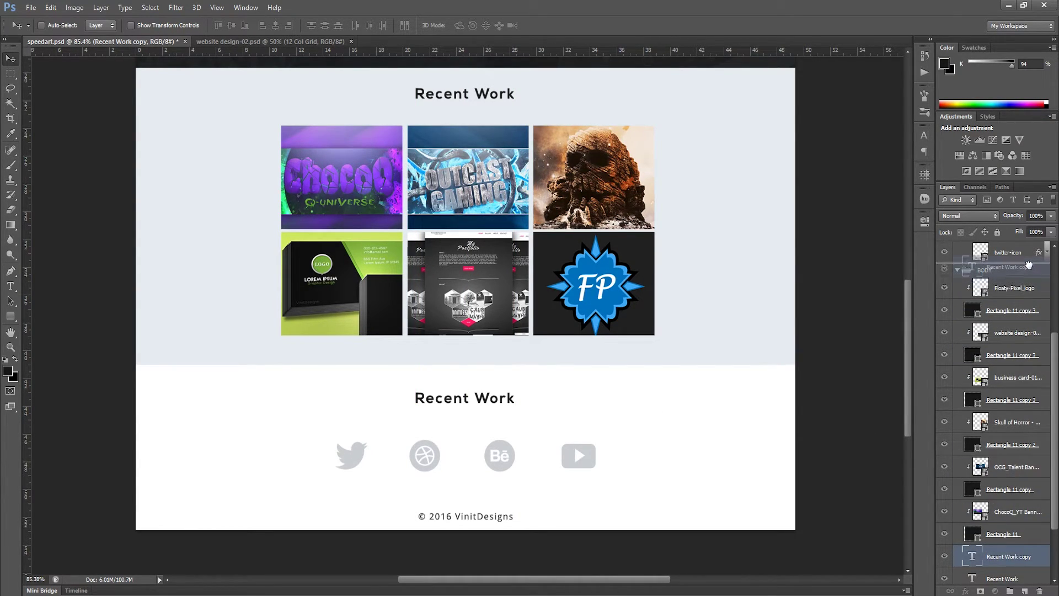
drag(1028, 264, 1007, 355)
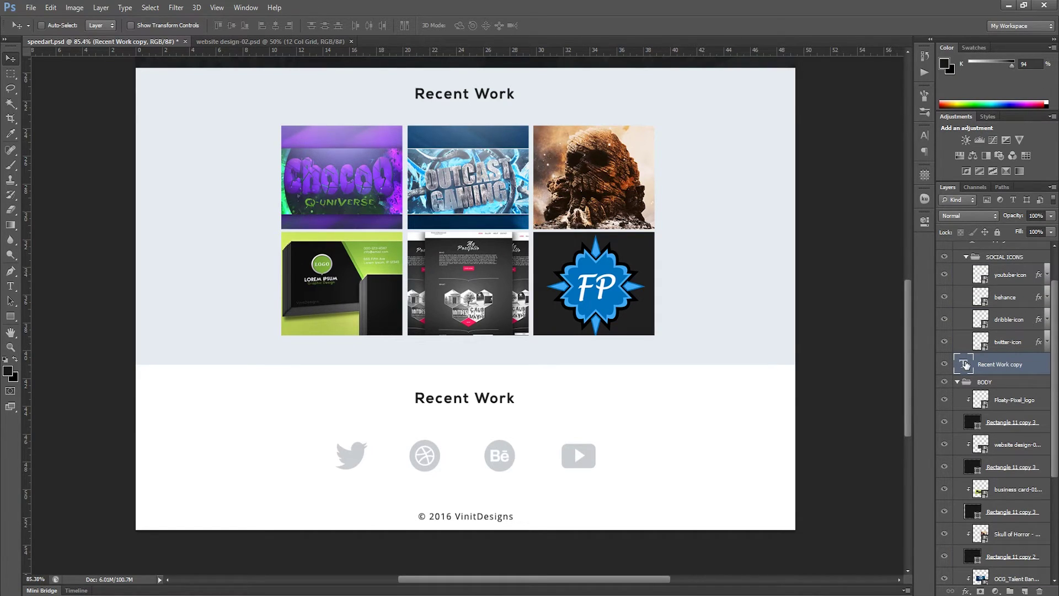
double_click(965, 365)
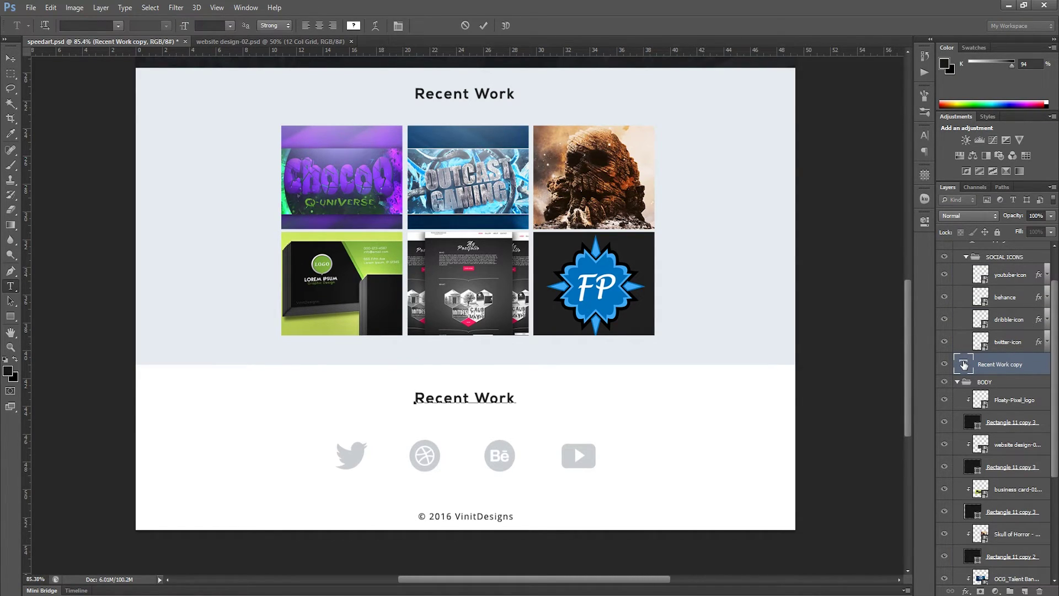
drag(515, 397, 410, 390)
key(BackSpace)
text(Get)
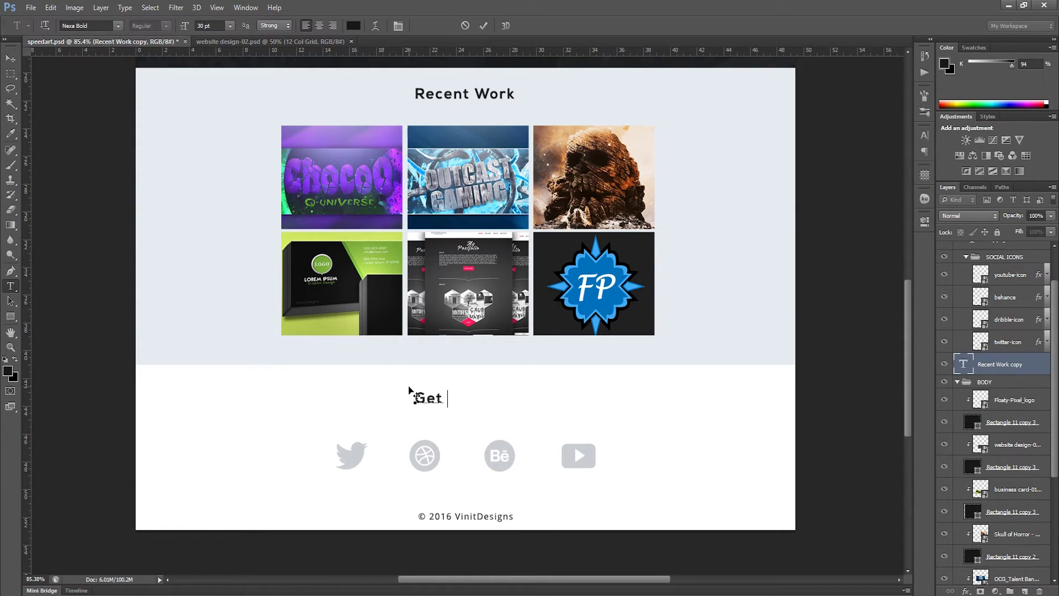
text(I)
text(n Touch)
click(483, 26)
Step: Commit the 'Get In Touch' text and collapse the BODY, social icons and FOOTER layer groups
key(v)
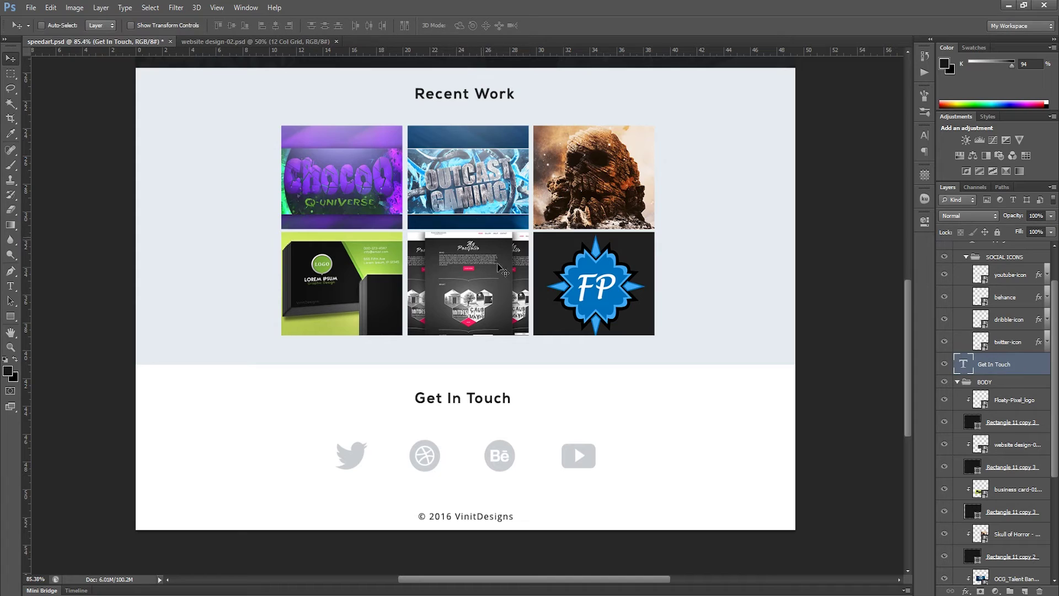
scroll(1018, 367, up, 2)
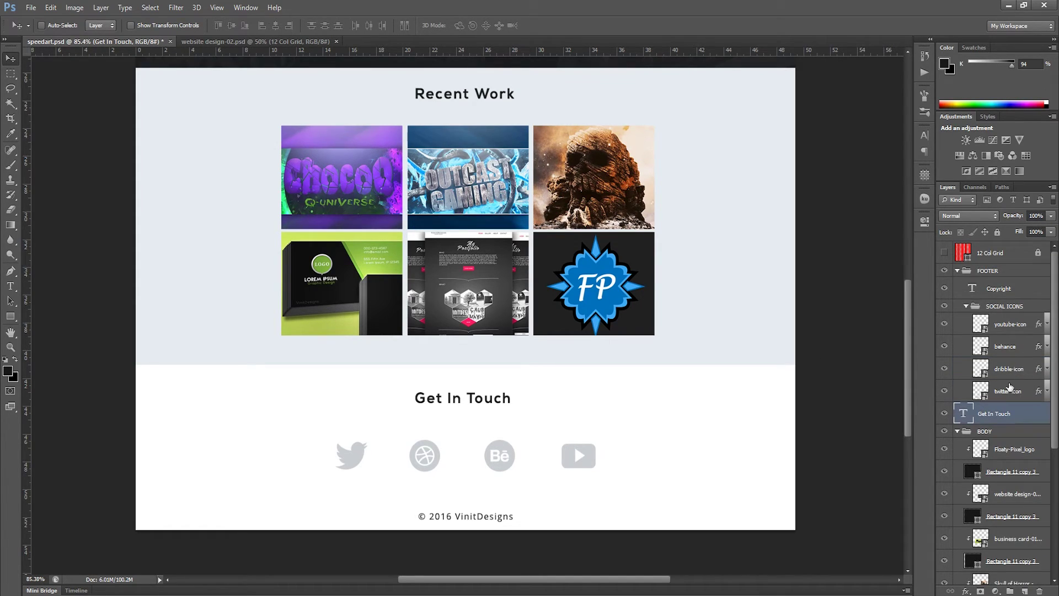
click(957, 432)
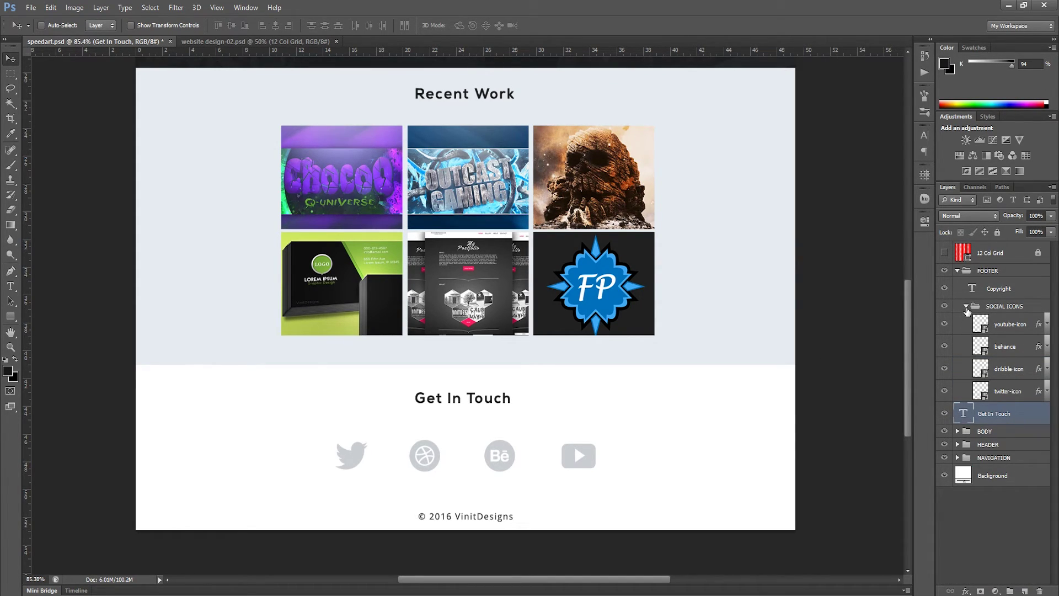
click(966, 307)
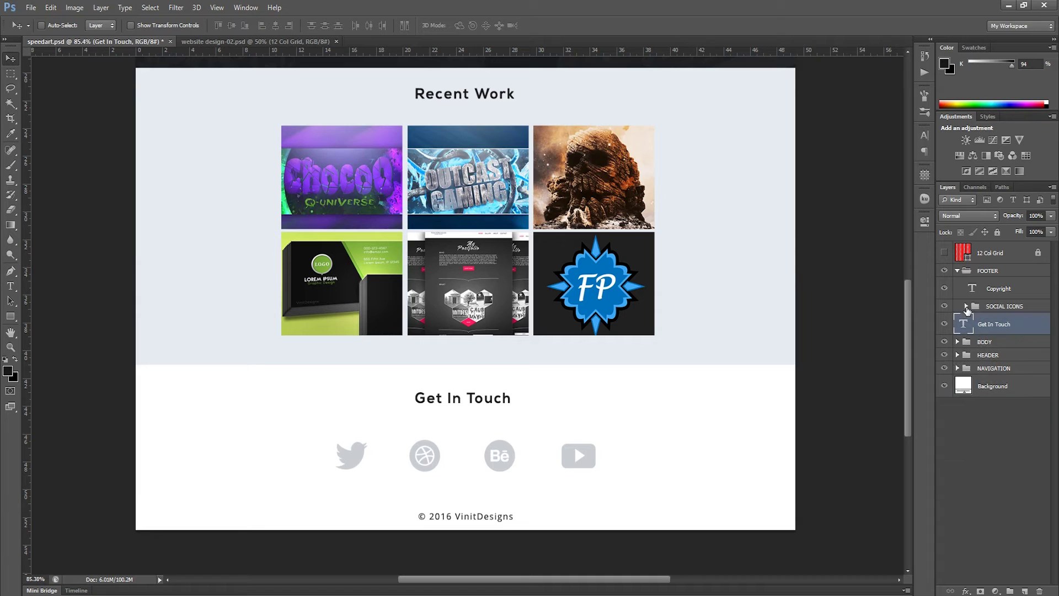
click(959, 271)
Step: Fit the page to the window, inspect the header and footer up close, then fit again
key(ctrl+0)
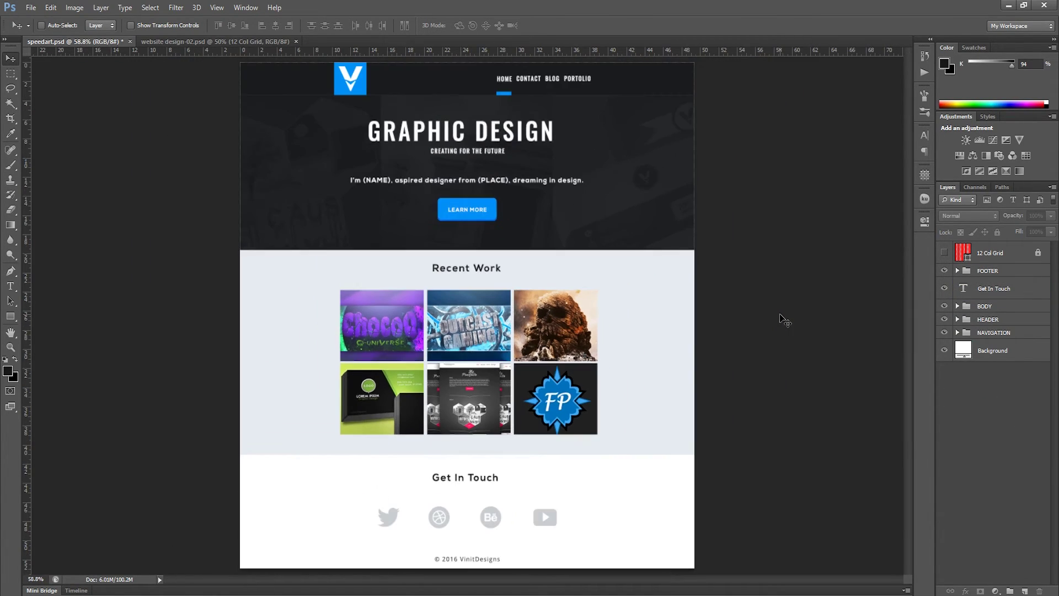
scroll(447, 143, up, 3)
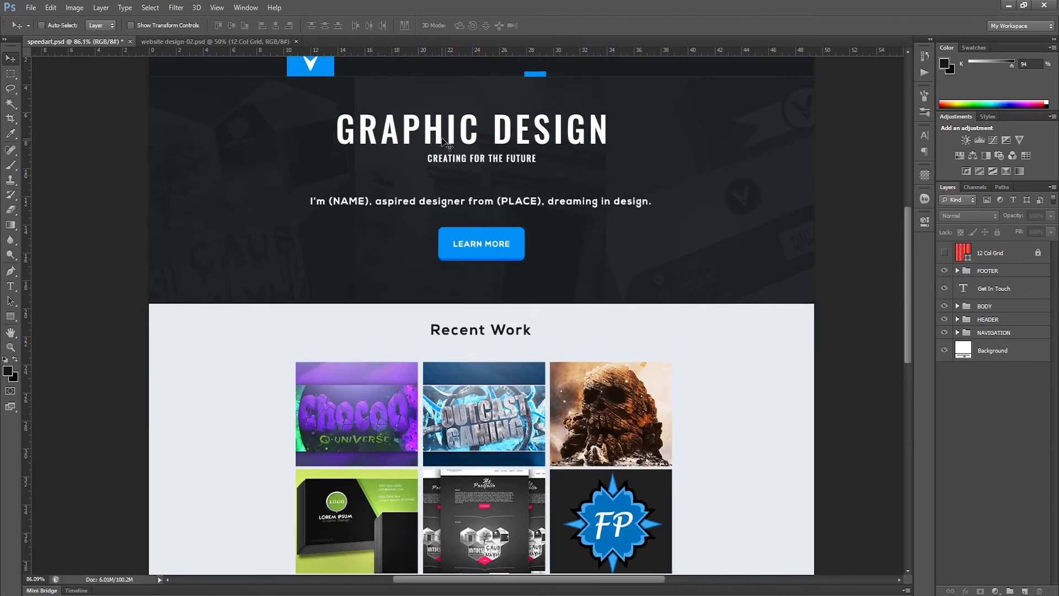
scroll(447, 143, up, 2)
mouse_move(447, 144)
mouse_down()
mouse_move(447, 229)
mouse_move(436, 227)
mouse_up()
mouse_move(908, 218)
mouse_down()
mouse_move(895, 382)
mouse_move(905, 423)
mouse_up()
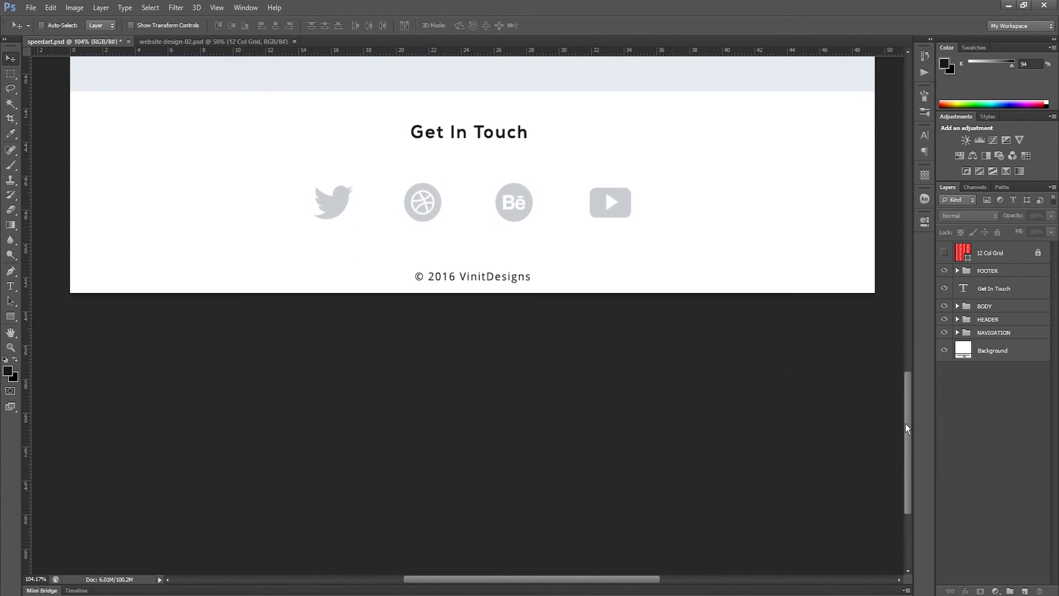
key(ctrl+0)
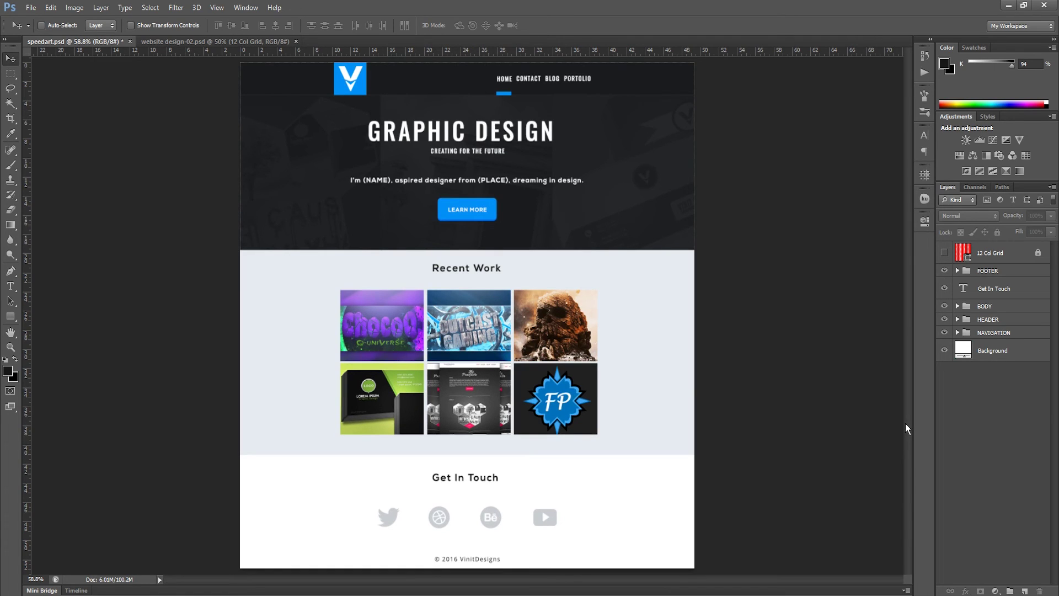